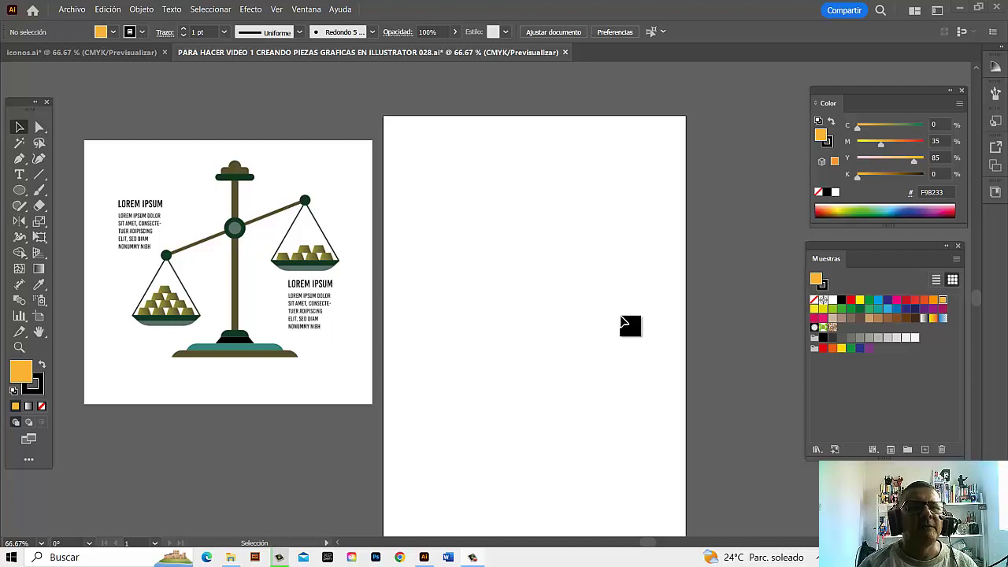
- Frame the empty artboard at 100% zoom beside the reference scale
{"action": "key", "text": "ctrl+1"}
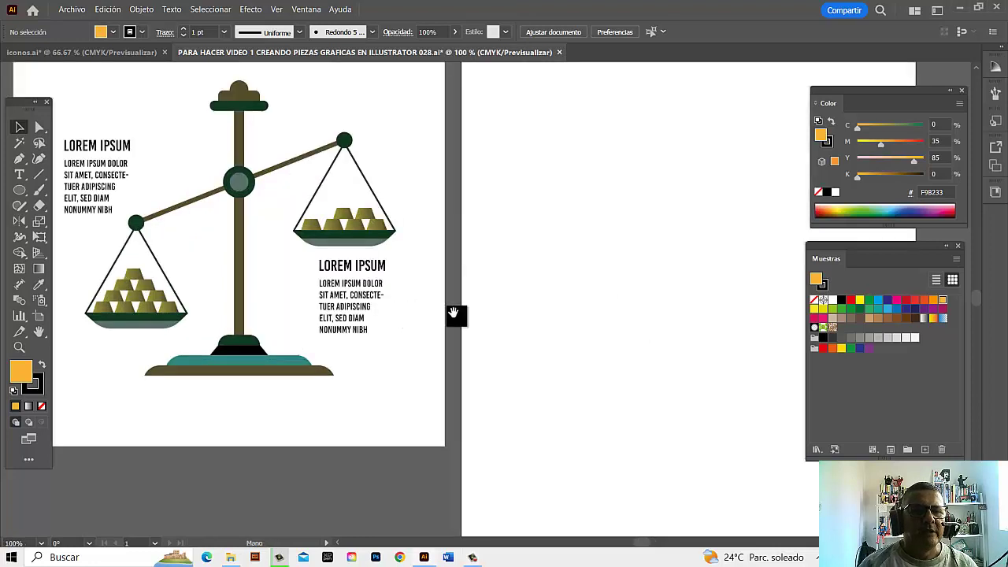
{"action": "left_click_drag", "start_coordinate": [454, 314], "coordinate": [486, 360]}
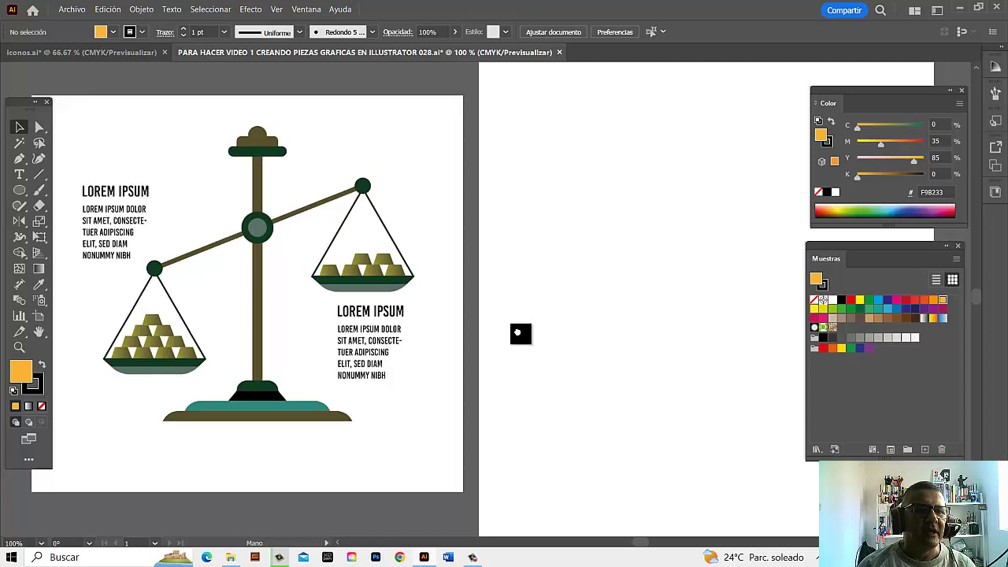
{"action": "left_click_drag", "start_coordinate": [500, 349], "coordinate": [544, 326]}
{"action": "mouse_move", "coordinate": [516, 277]}
{"action": "left_mouse_down"}
{"action": "mouse_move", "coordinate": [600, 316]}
{"action": "mouse_move", "coordinate": [585, 304]}
{"action": "left_mouse_up"}
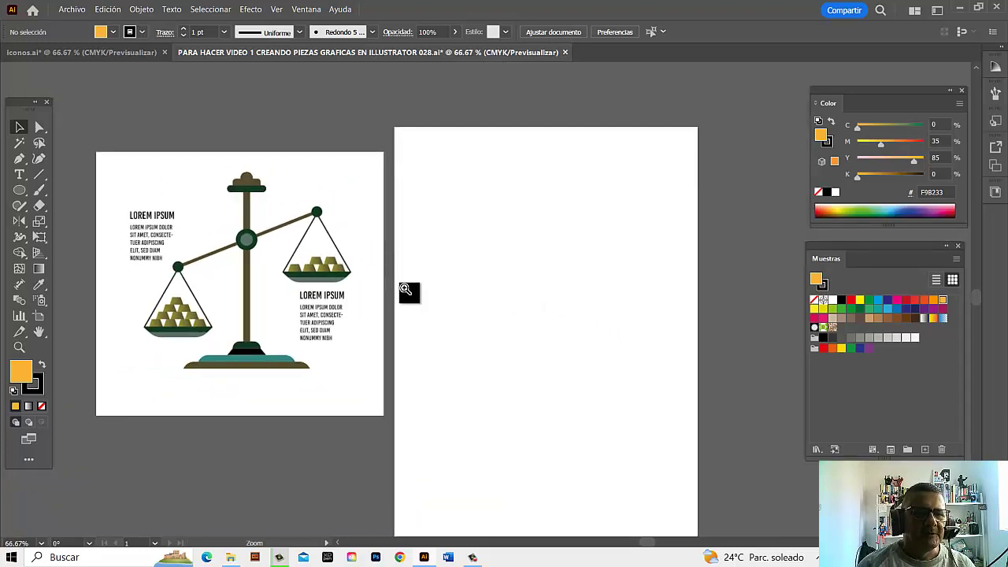
{"action": "mouse_move", "coordinate": [409, 292]}
{"action": "left_mouse_down"}
{"action": "mouse_move", "coordinate": [564, 287]}
{"action": "mouse_move", "coordinate": [534, 283]}
{"action": "left_mouse_up"}
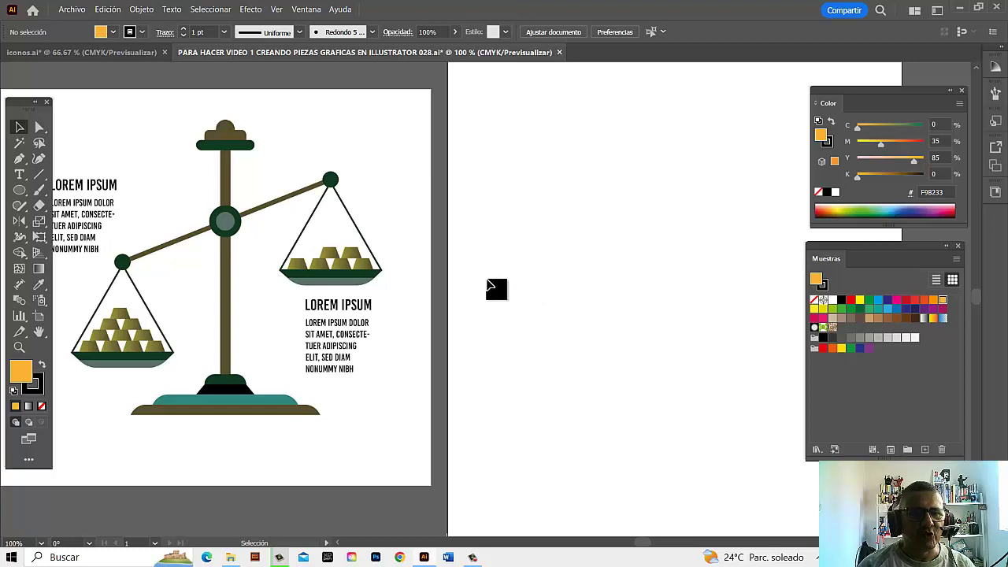
{"action": "left_click_drag", "start_coordinate": [571, 288], "coordinate": [562, 288]}
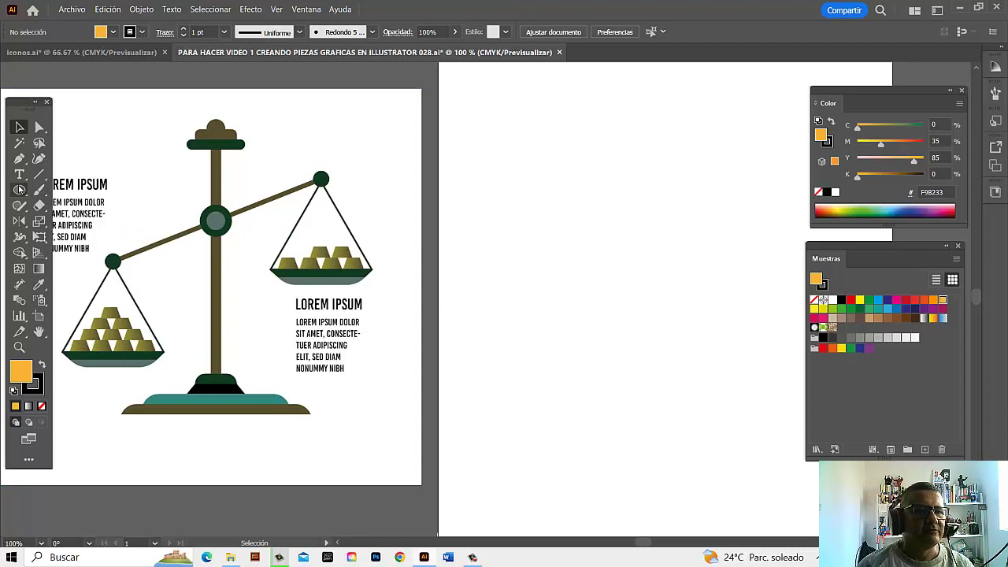
- Draw a 0.74 × 11.89 cm orange rectangle with no stroke as the pillar
{"action": "left_click", "coordinate": [20, 190]}
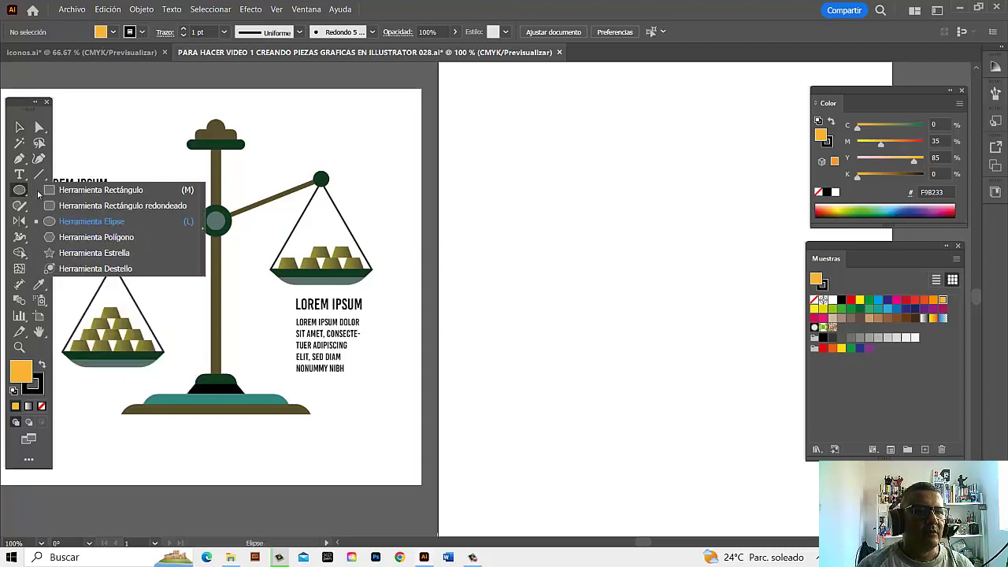
{"action": "left_click_drag", "start_coordinate": [20, 190], "coordinate": [79, 189]}
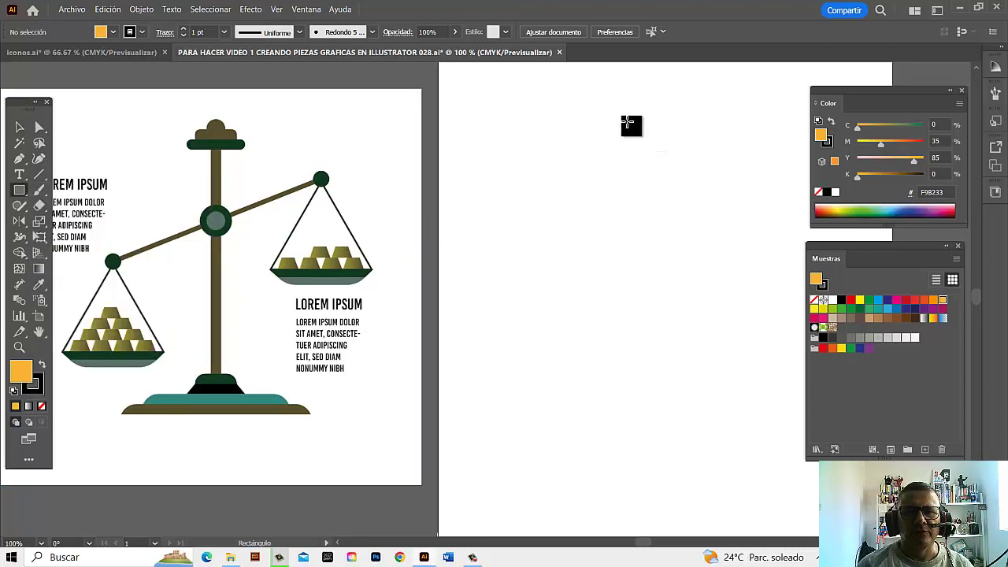
{"action": "left_click_drag", "start_coordinate": [627, 123], "coordinate": [645, 390]}
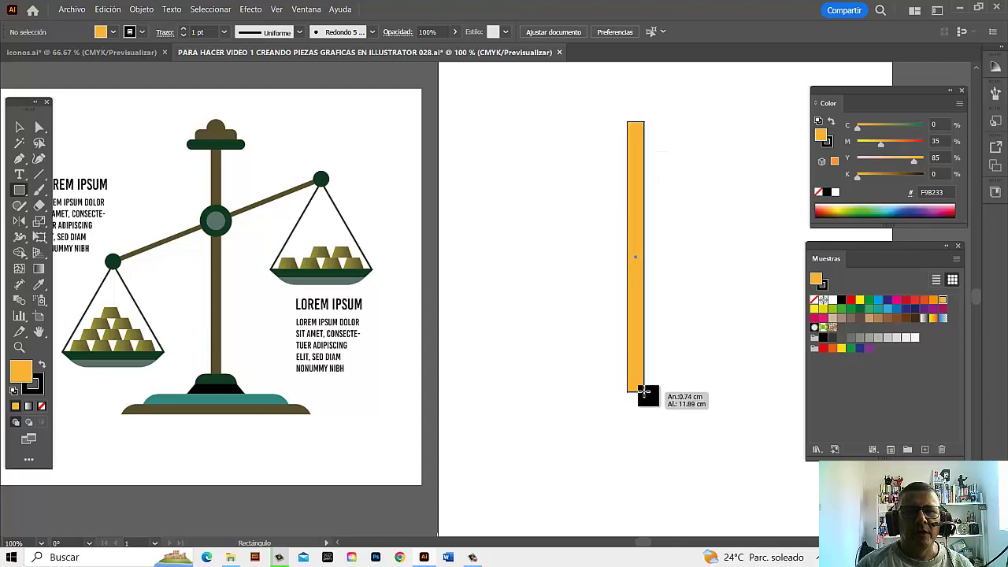
{"action": "left_click_drag", "start_coordinate": [644, 391], "coordinate": [639, 391]}
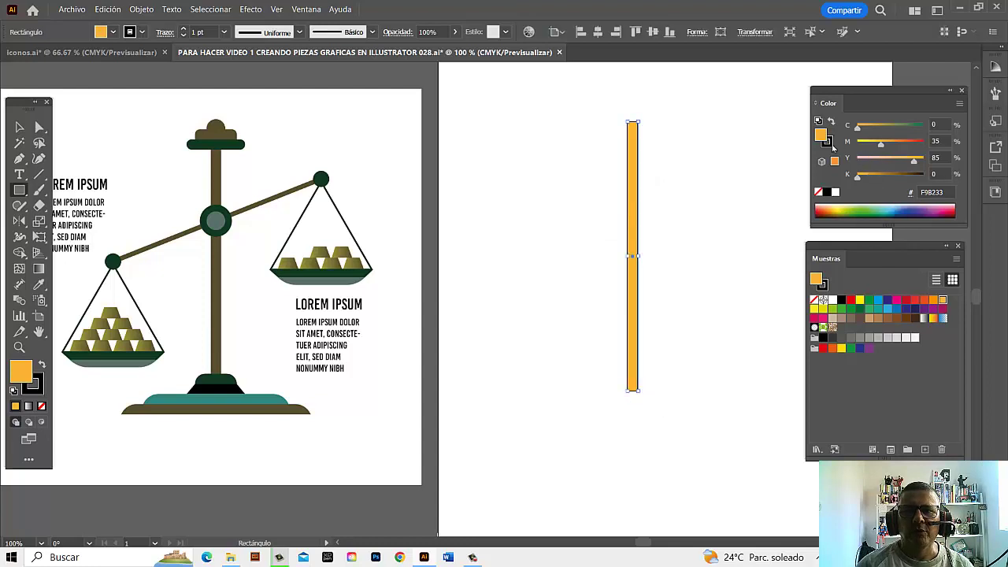
{"action": "left_click", "coordinate": [828, 143]}
{"action": "left_click", "coordinate": [819, 194]}
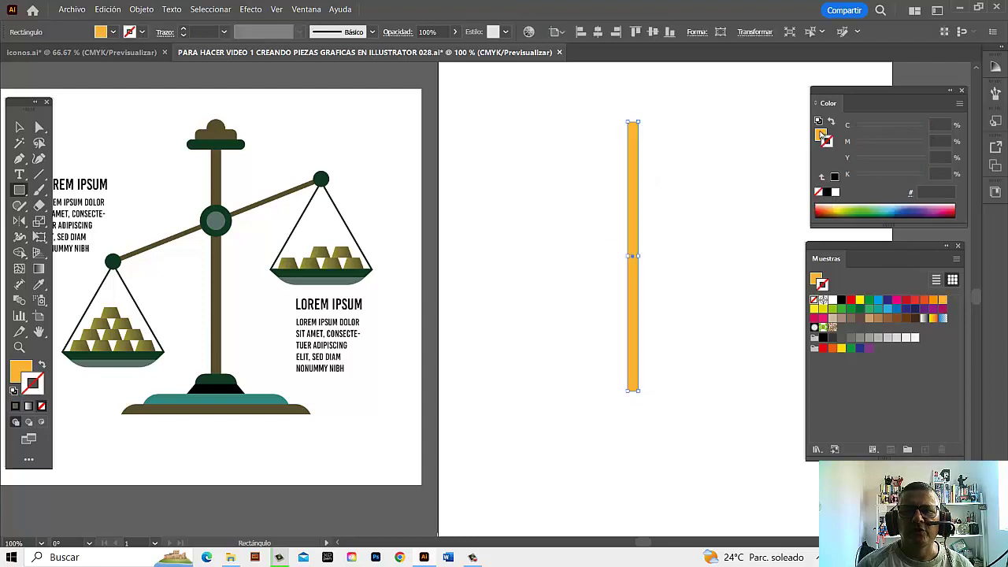
{"action": "key", "text": "x"}
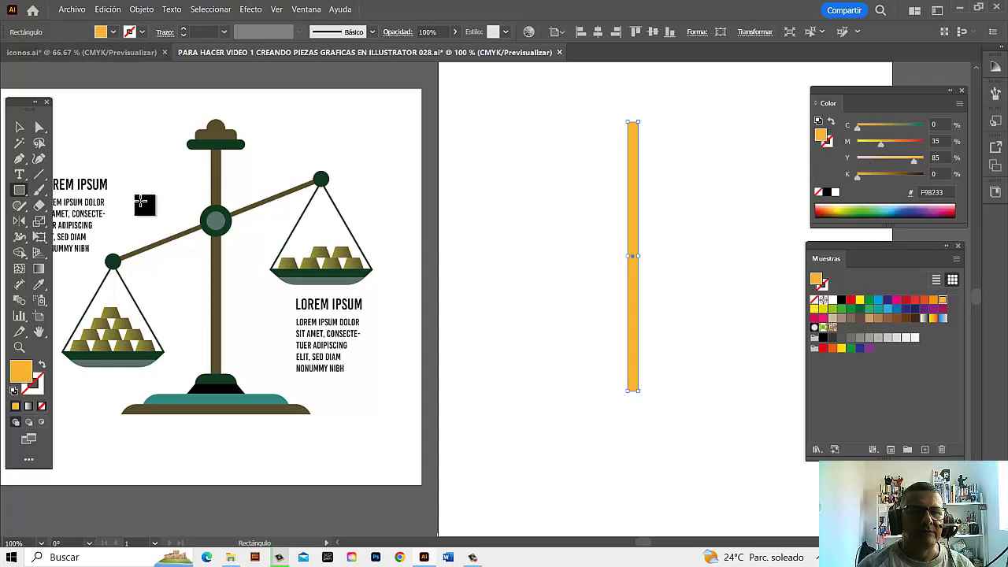
{"action": "key", "text": "v"}
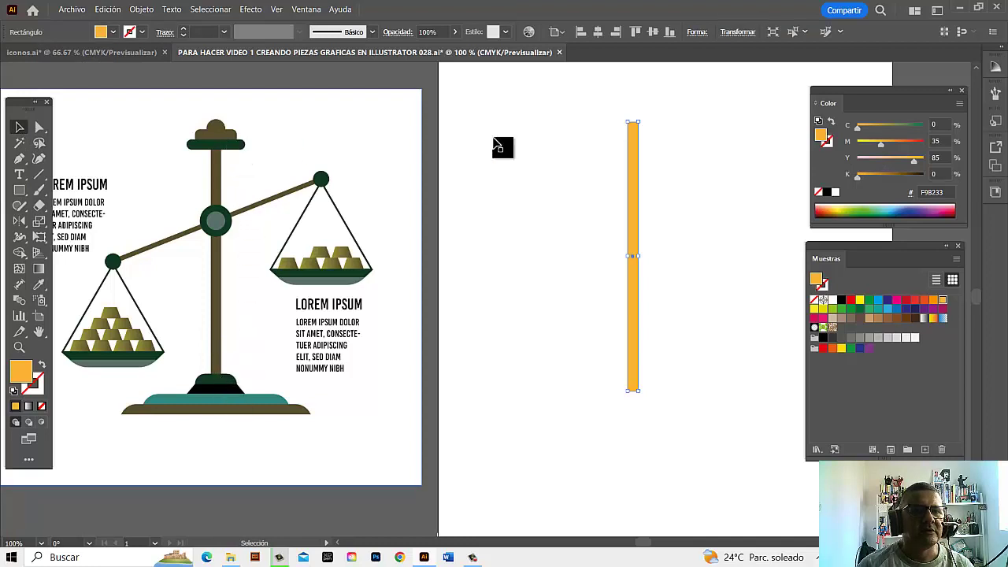
- Duplicate the orange bar and rotate the copy 90° to lie horizontally
{"action": "left_click", "coordinate": [663, 197]}
{"action": "left_click", "coordinate": [637, 195]}
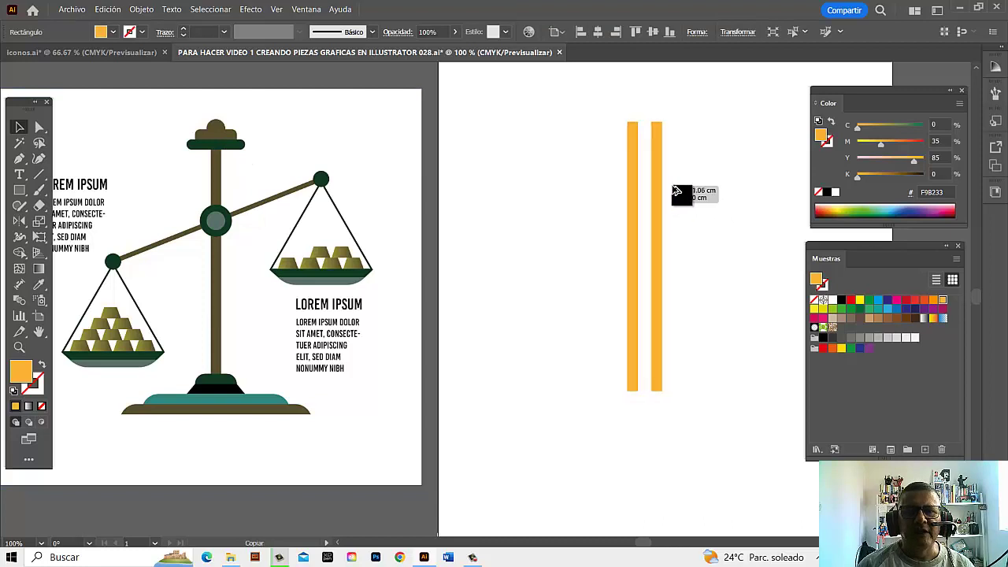
{"action": "left_click_drag", "start_coordinate": [637, 192], "coordinate": [678, 193]}
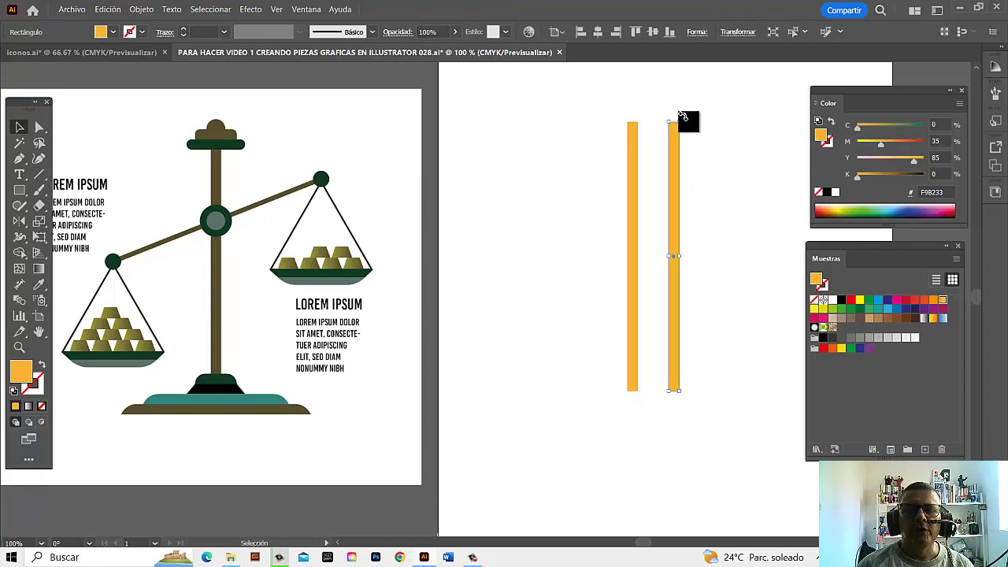
{"action": "left_click_drag", "start_coordinate": [685, 119], "coordinate": [752, 256]}
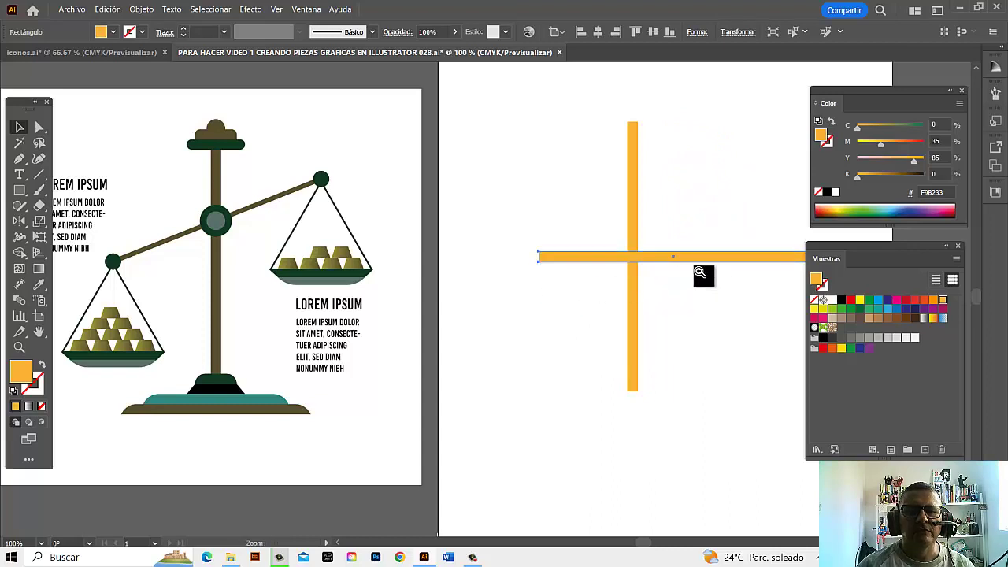
{"action": "mouse_move", "coordinate": [752, 256]}
{"action": "left_mouse_down"}
{"action": "mouse_move", "coordinate": [729, 265]}
{"action": "mouse_move", "coordinate": [702, 103]}
{"action": "left_mouse_up"}
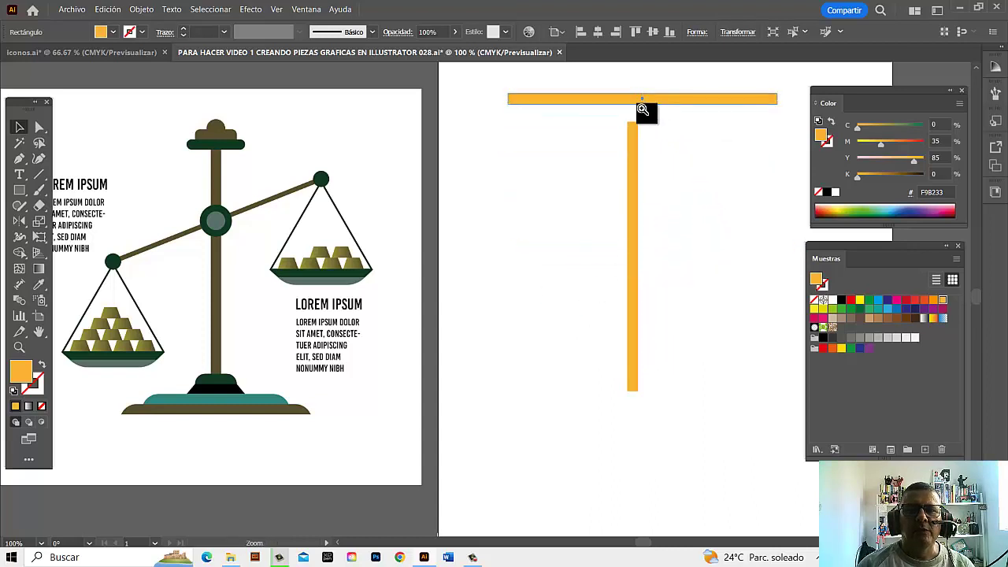
- Rest the horizontal bar on top of the vertical bar, checking alignment in Outline view
{"action": "key", "text": "ctrl+plus"}
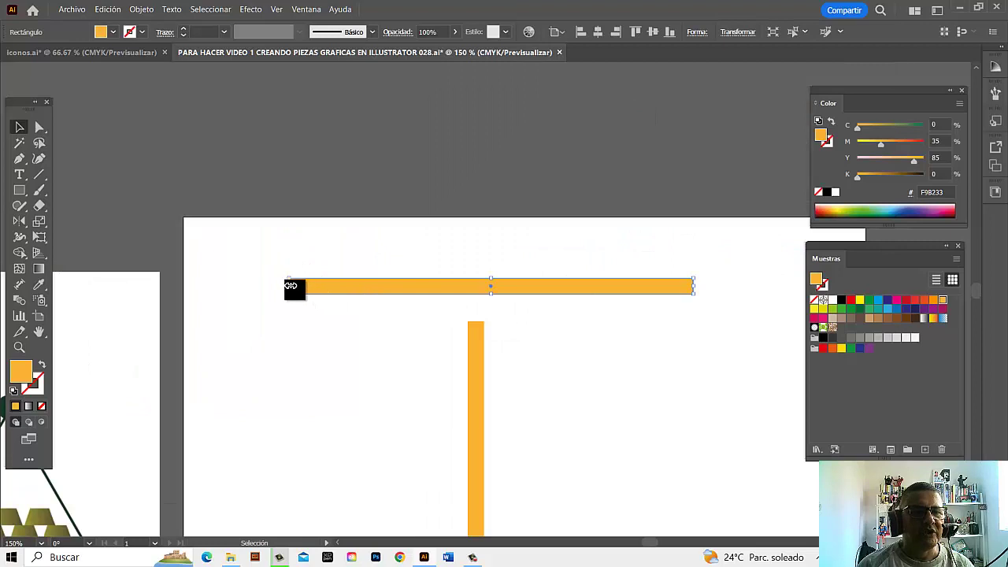
{"action": "left_click_drag", "start_coordinate": [293, 286], "coordinate": [403, 287]}
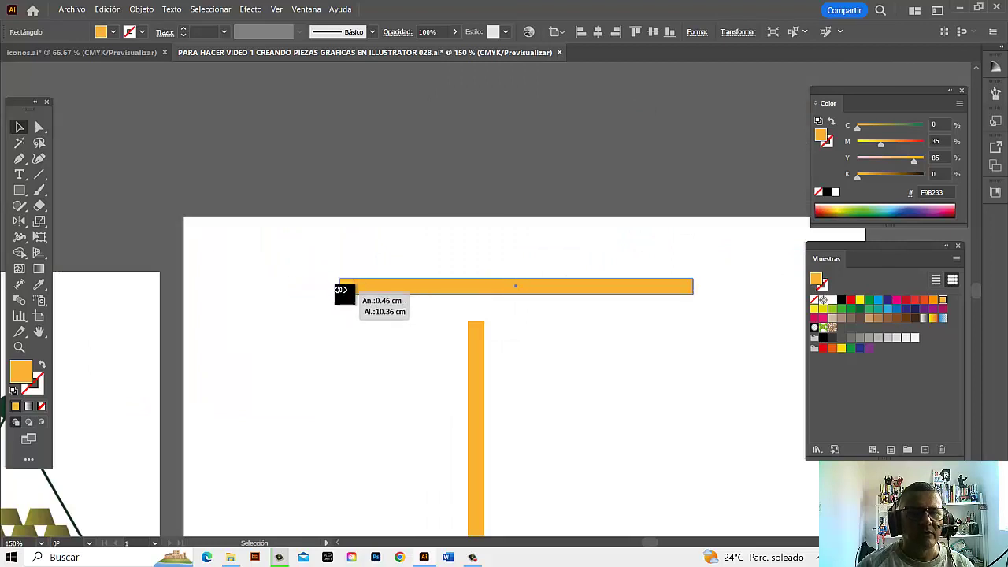
{"action": "key", "text": "ctrl+z"}
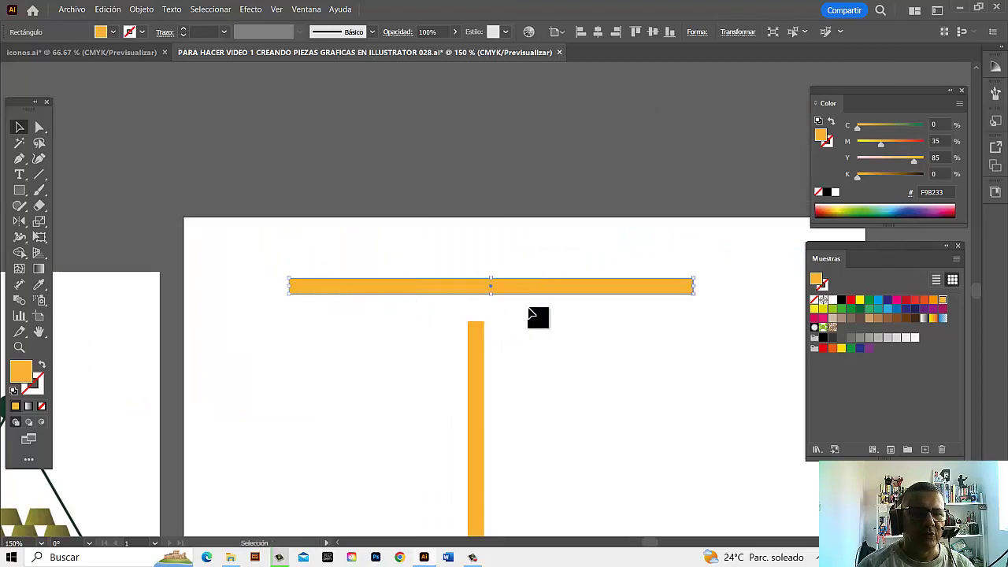
{"action": "left_click_drag", "start_coordinate": [548, 292], "coordinate": [534, 321]}
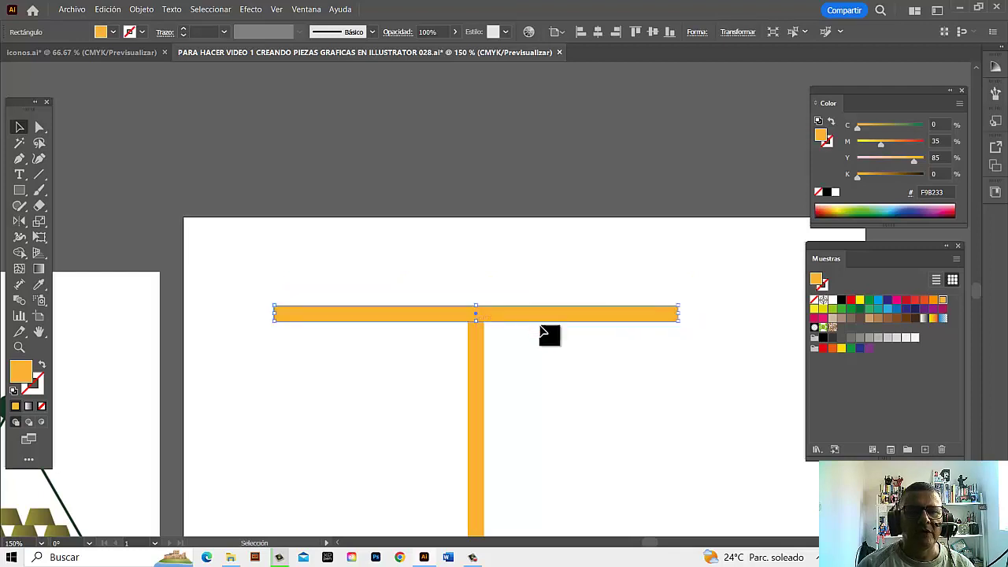
{"action": "key", "text": "ctrl+y"}
{"action": "left_click", "coordinate": [555, 268]}
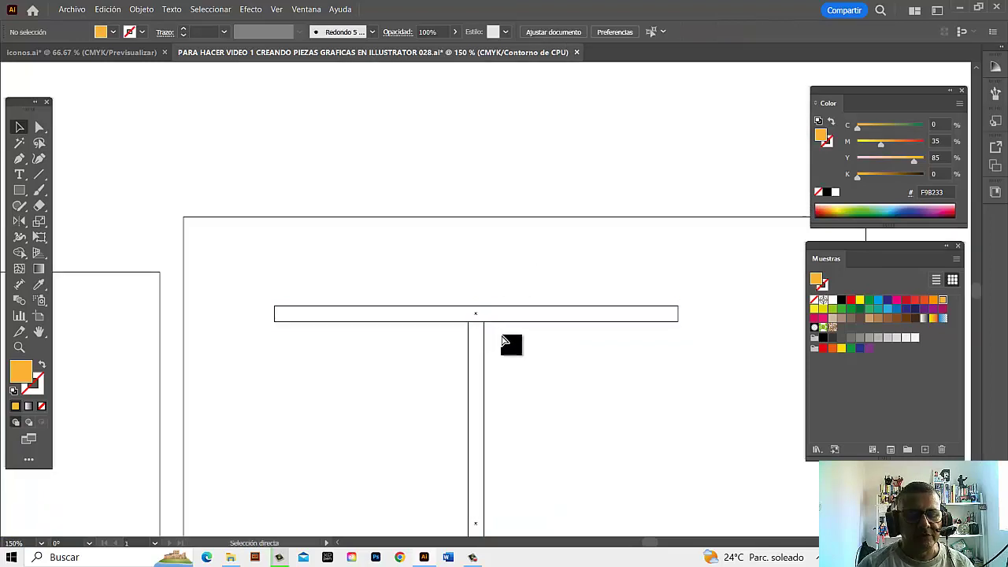
- Shorten the horizontal crossbar evenly from both ends
{"action": "key", "text": "ctrl+y"}
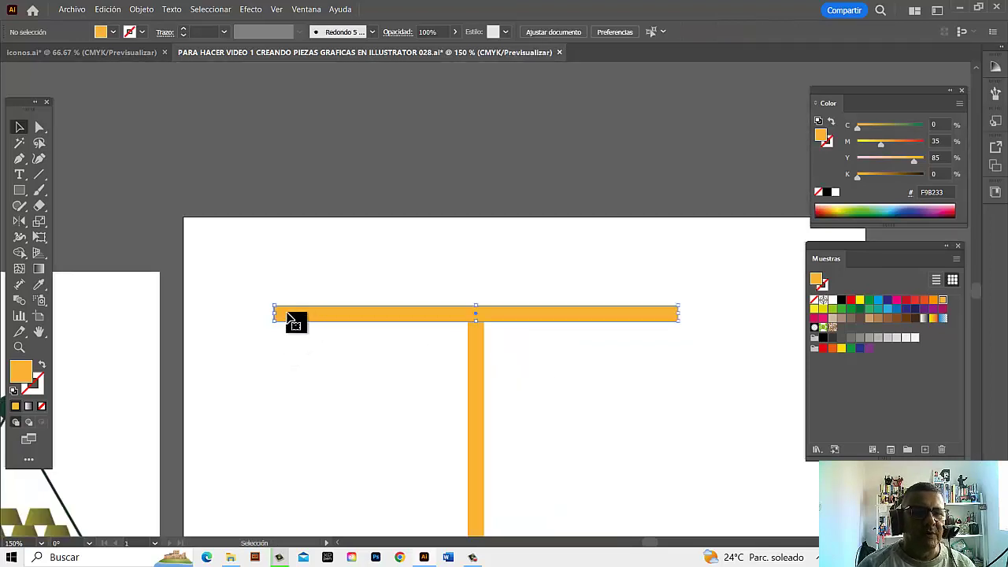
{"action": "left_click", "coordinate": [288, 316]}
{"action": "left_click_drag", "start_coordinate": [277, 315], "coordinate": [401, 344]}
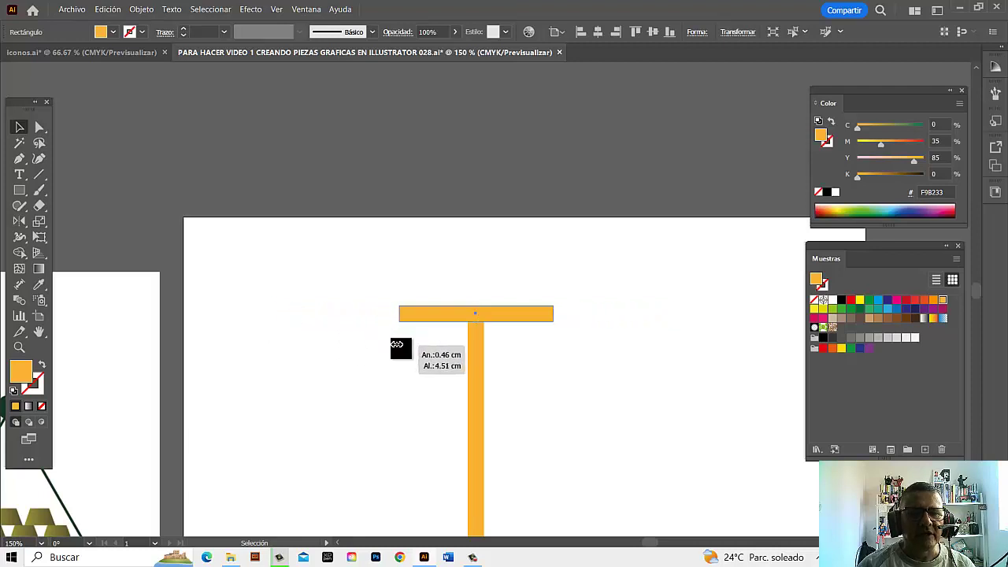
{"action": "left_click_drag", "start_coordinate": [400, 344], "coordinate": [416, 347]}
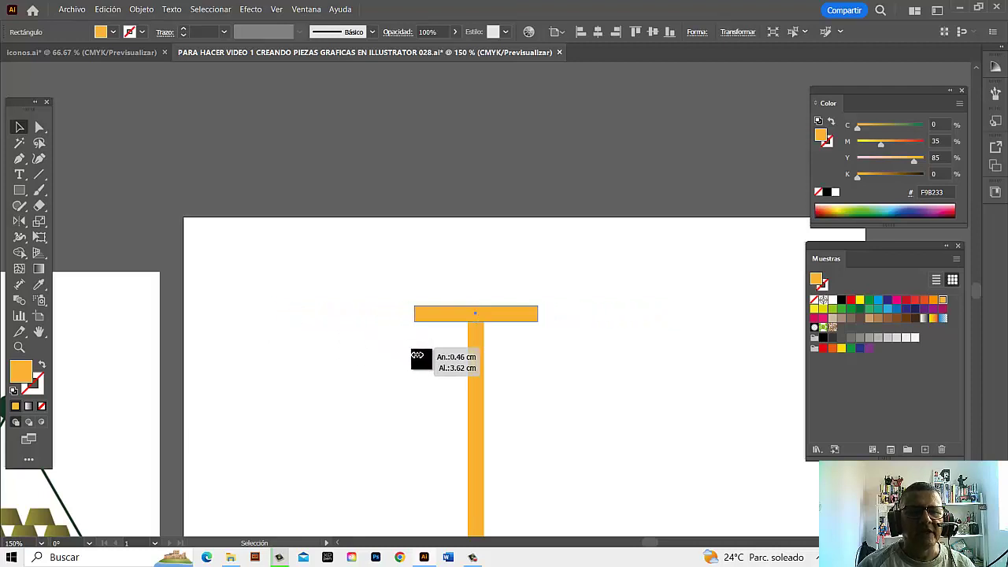
{"action": "key", "text": "ctrl+minus"}
{"action": "scroll", "coordinate": [472, 346], "scroll_direction": "left", "scroll_amount": 2}
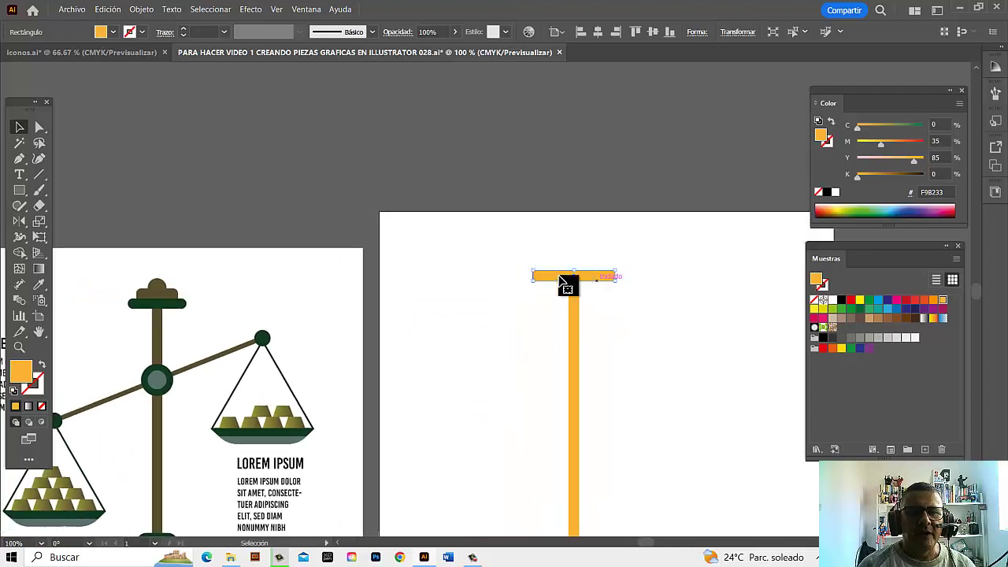
{"action": "key", "text": "ctrl+plus"}
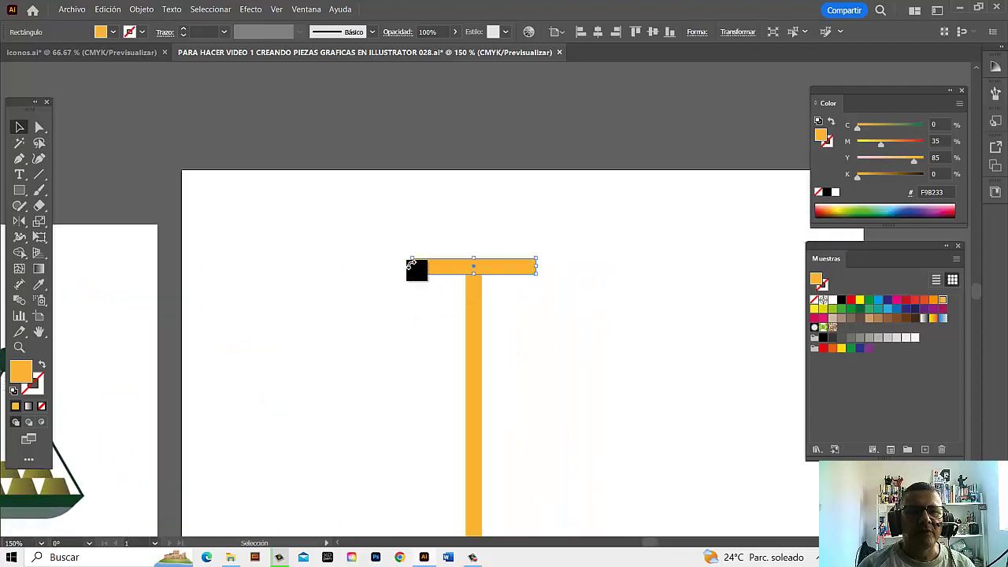
{"action": "left_click_drag", "start_coordinate": [413, 267], "coordinate": [419, 267]}
- Move the reference picture closer to the T and duplicate the crossbar straight upward
{"action": "left_click_drag", "start_coordinate": [427, 342], "coordinate": [660, 355]}
{"action": "left_click_drag", "start_coordinate": [299, 397], "coordinate": [451, 363]}
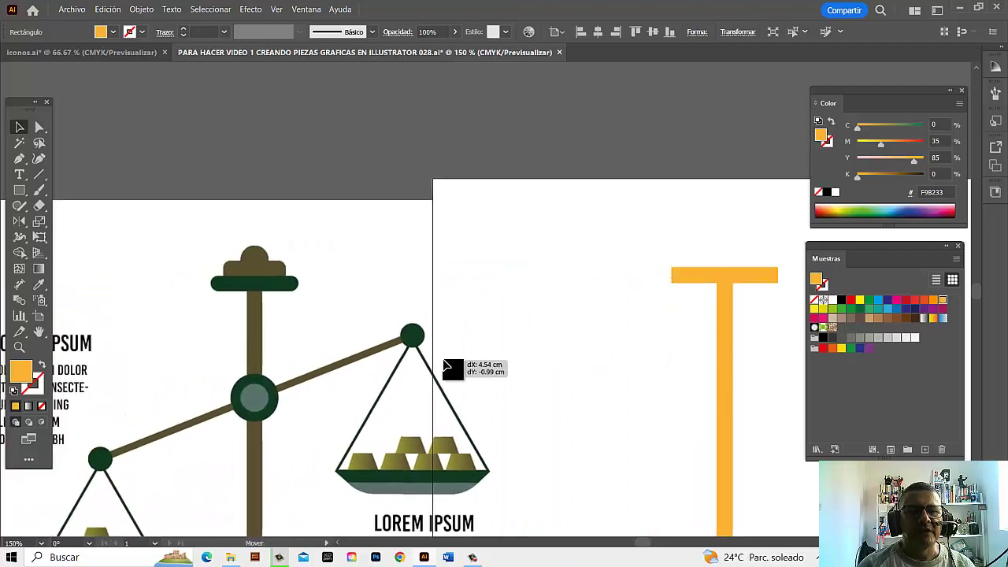
{"action": "scroll", "coordinate": [562, 370], "scroll_direction": "right", "scroll_amount": 1}
{"action": "scroll", "coordinate": [646, 365], "scroll_direction": "right", "scroll_amount": 1}
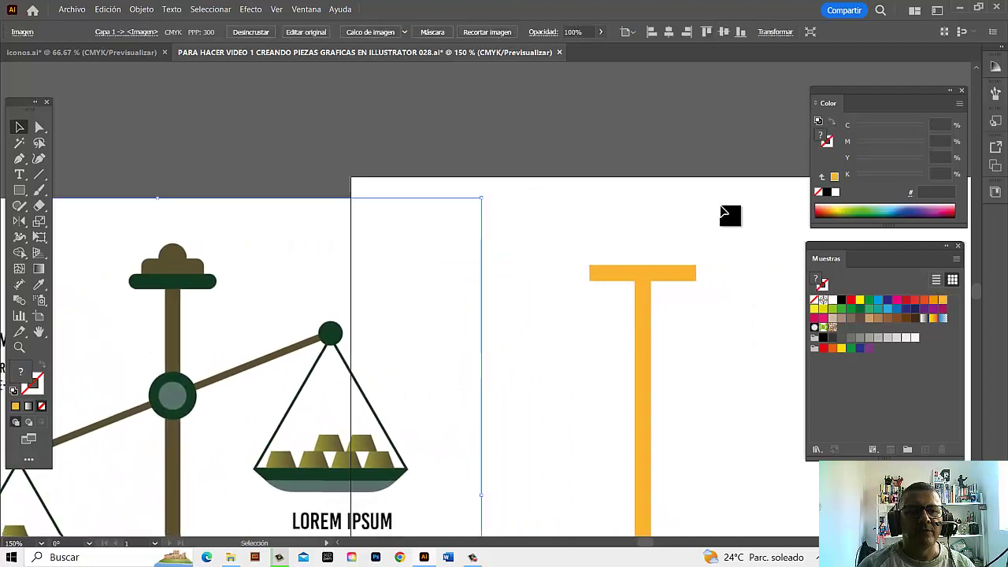
{"action": "left_click", "coordinate": [754, 247]}
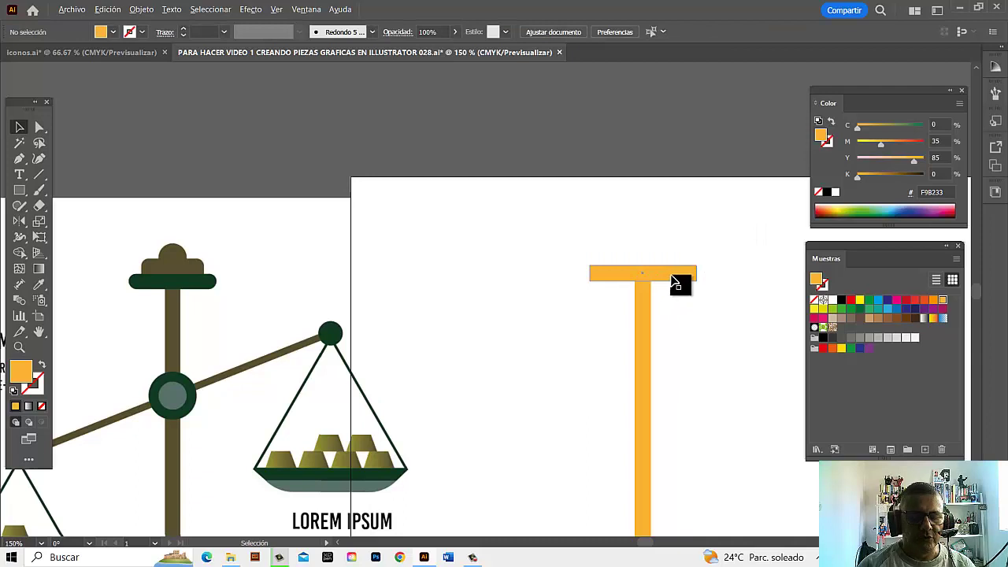
{"action": "left_click_drag", "start_coordinate": [673, 276], "coordinate": [681, 264]}
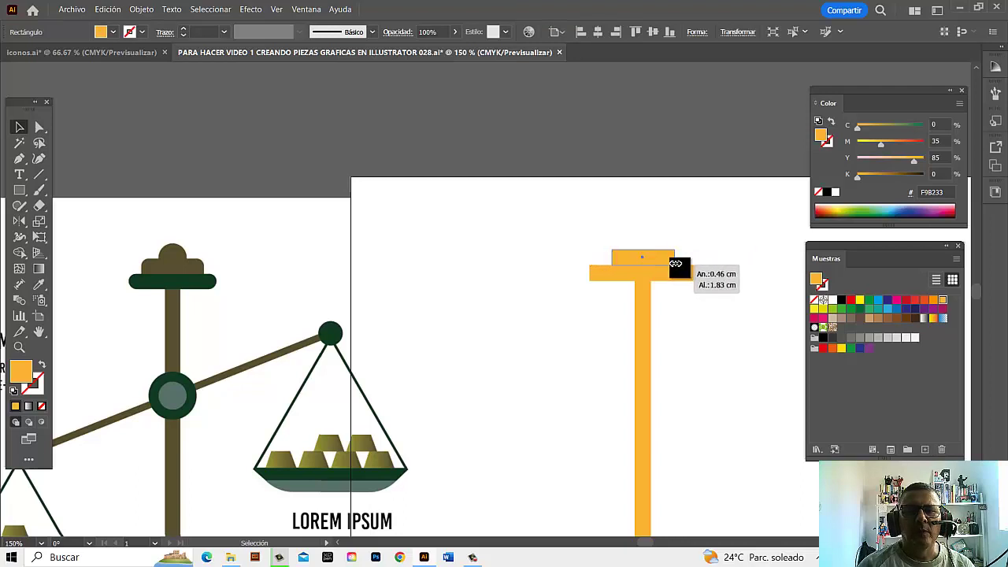
- Narrow the upper crossbar copy and stack a smaller copy of it on top
{"action": "left_click_drag", "start_coordinate": [675, 264], "coordinate": [676, 265]}
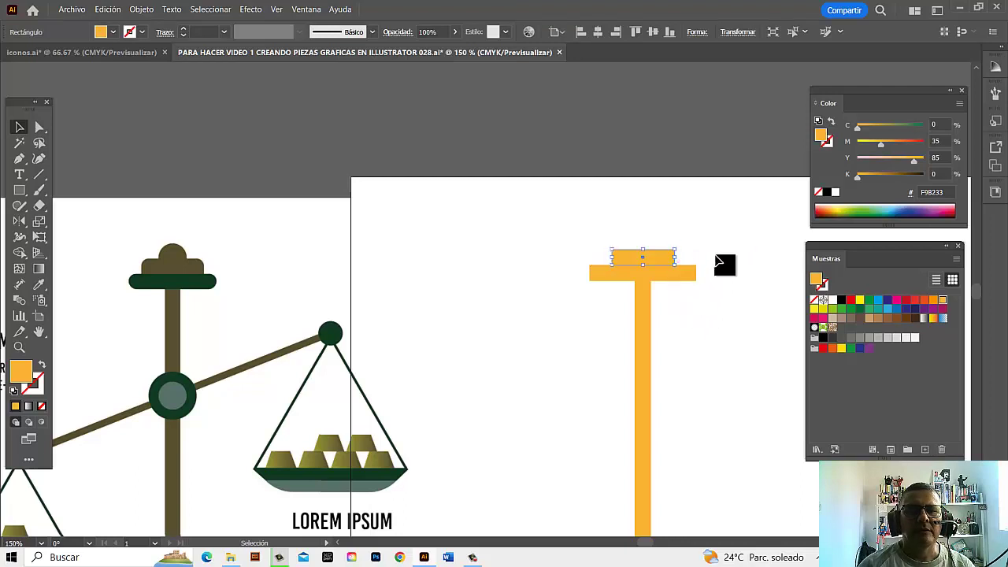
{"action": "key", "text": "ctrl+shift+a"}
{"action": "left_click", "coordinate": [662, 262]}
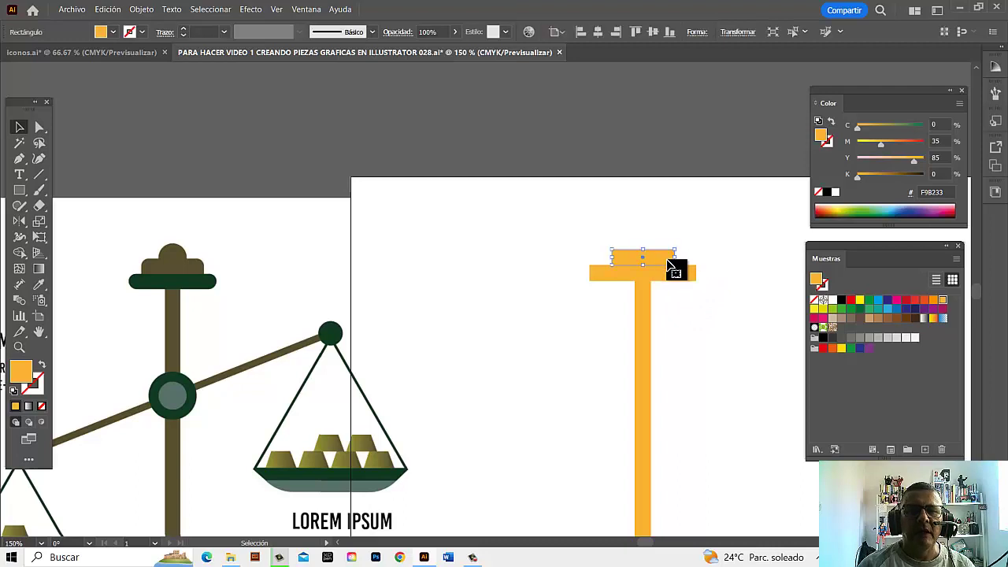
{"action": "mouse_move", "coordinate": [666, 262]}
{"action": "left_mouse_down"}
{"action": "mouse_move", "coordinate": [671, 243]}
{"action": "mouse_move", "coordinate": [659, 248]}
{"action": "left_mouse_up"}
- Copy the wide top bar straight down to the pillar's foot
{"action": "left_click", "coordinate": [709, 401]}
{"action": "scroll", "coordinate": [713, 362], "scroll_direction": "down", "scroll_amount": 3}
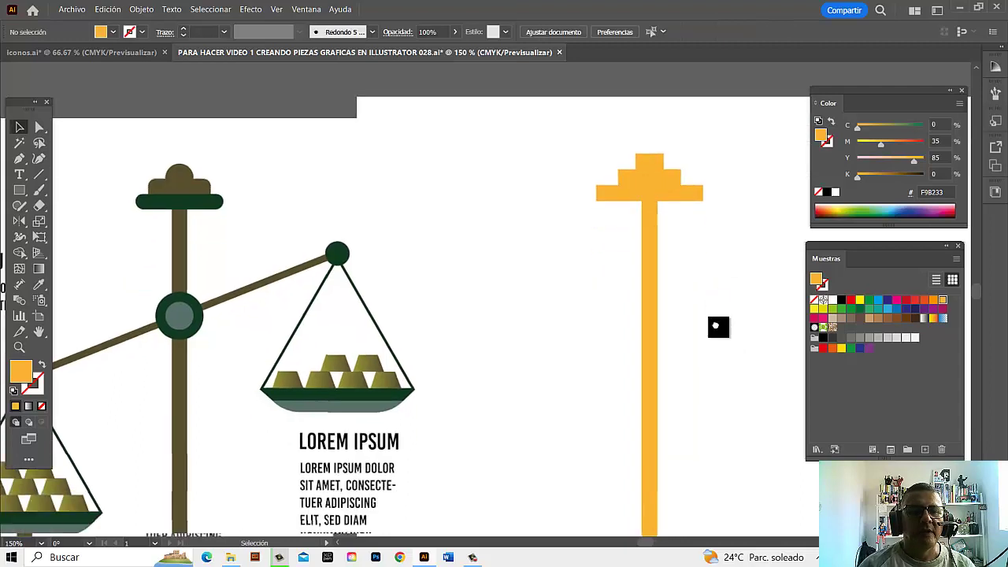
{"action": "scroll", "coordinate": [718, 326], "scroll_direction": "down", "scroll_amount": 3}
{"action": "left_click_drag", "start_coordinate": [702, 322], "coordinate": [698, 298]}
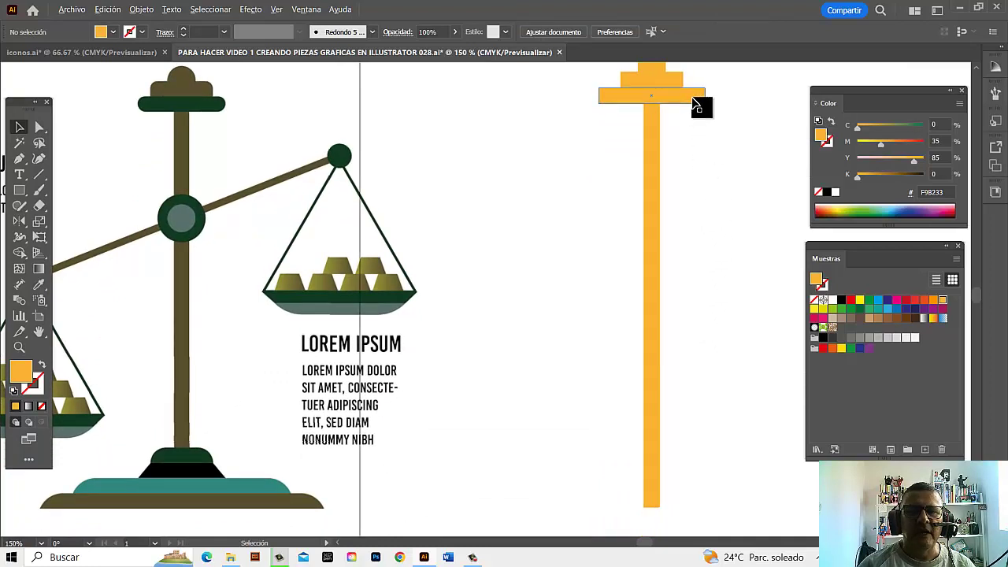
{"action": "left_click_drag", "start_coordinate": [693, 102], "coordinate": [700, 526]}
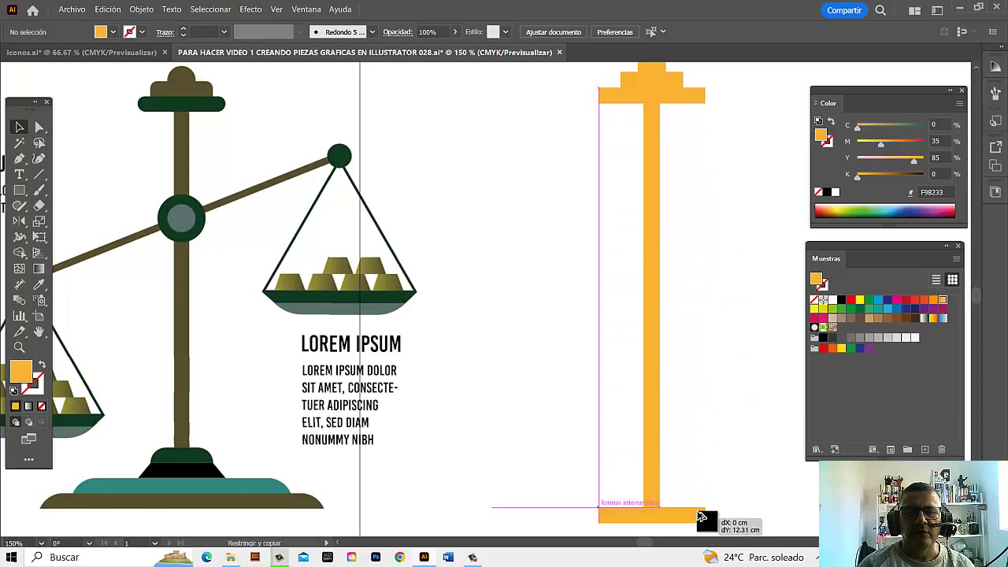
- Narrow the foot bar and place an identical copy directly beneath it
{"action": "scroll", "coordinate": [717, 257], "scroll_direction": "down", "scroll_amount": 5}
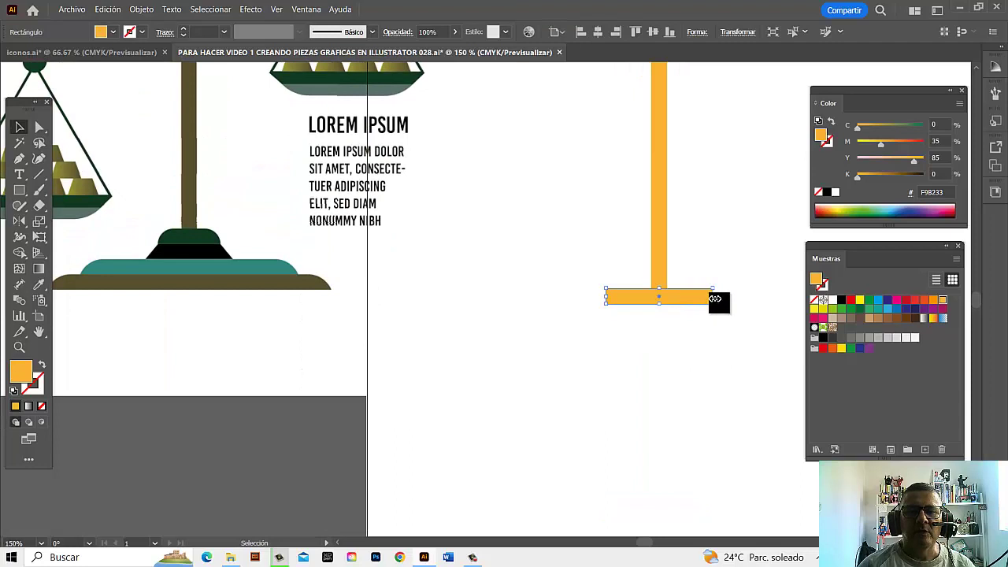
{"action": "left_click_drag", "start_coordinate": [714, 298], "coordinate": [697, 302]}
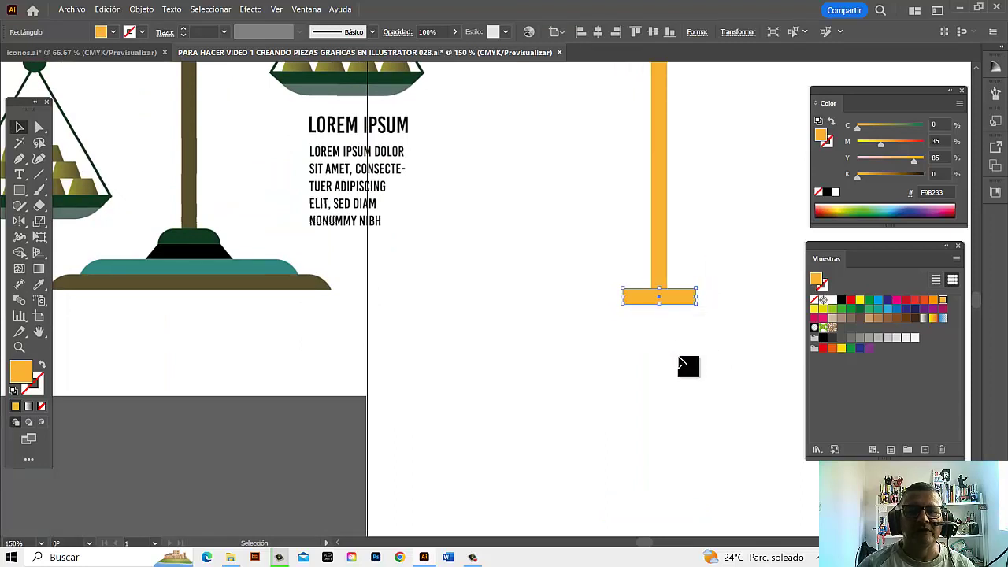
{"action": "left_click", "coordinate": [701, 342]}
{"action": "left_click", "coordinate": [696, 300]}
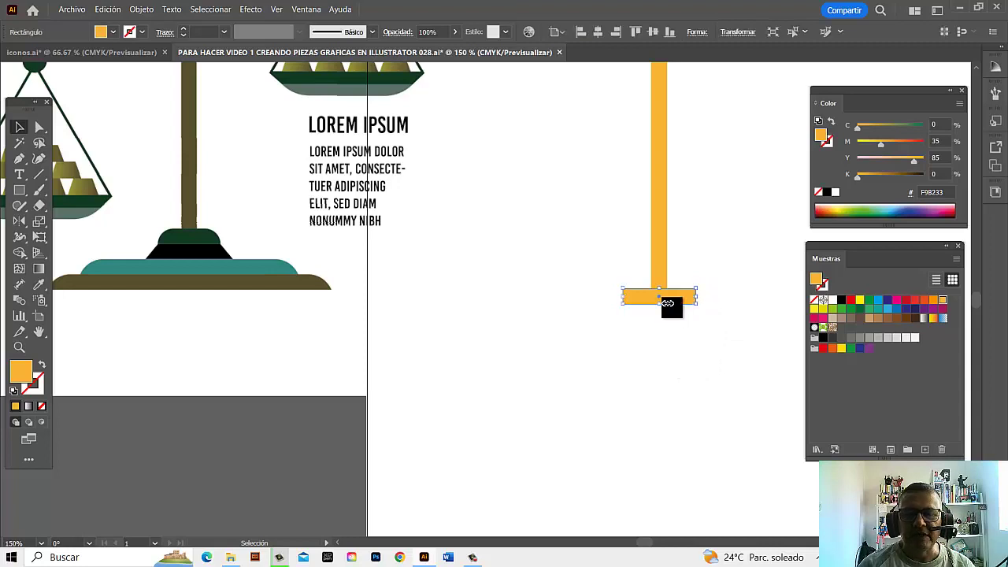
{"action": "key", "text": "ctrl+plus"}
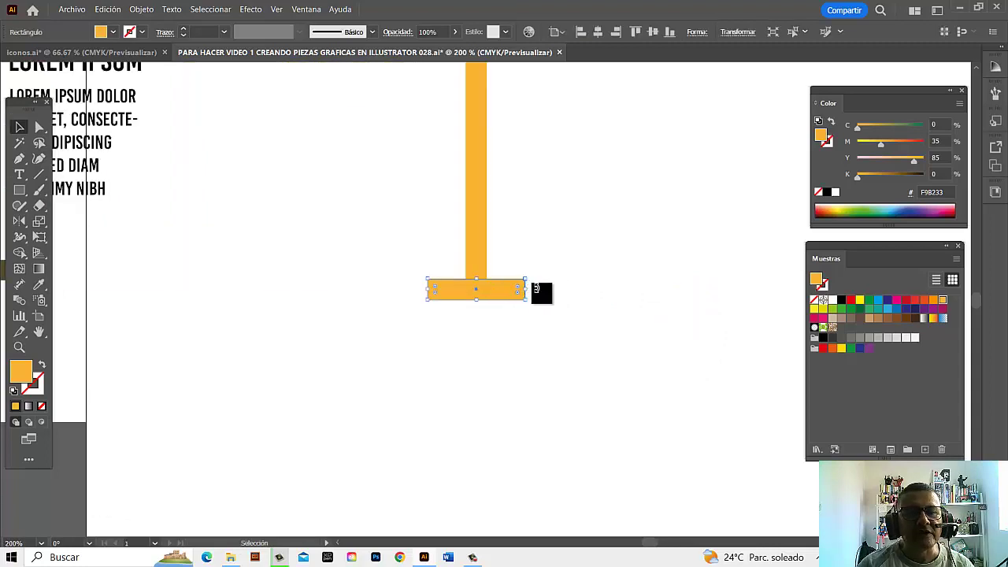
{"action": "scroll", "coordinate": [533, 324], "scroll_direction": "down", "scroll_amount": 1}
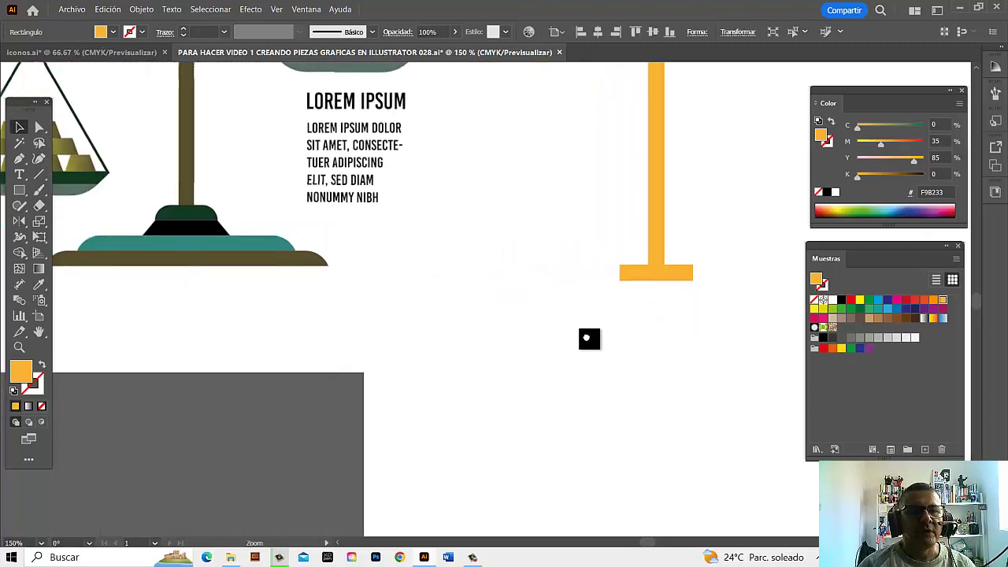
{"action": "left_click_drag", "start_coordinate": [685, 280], "coordinate": [685, 298]}
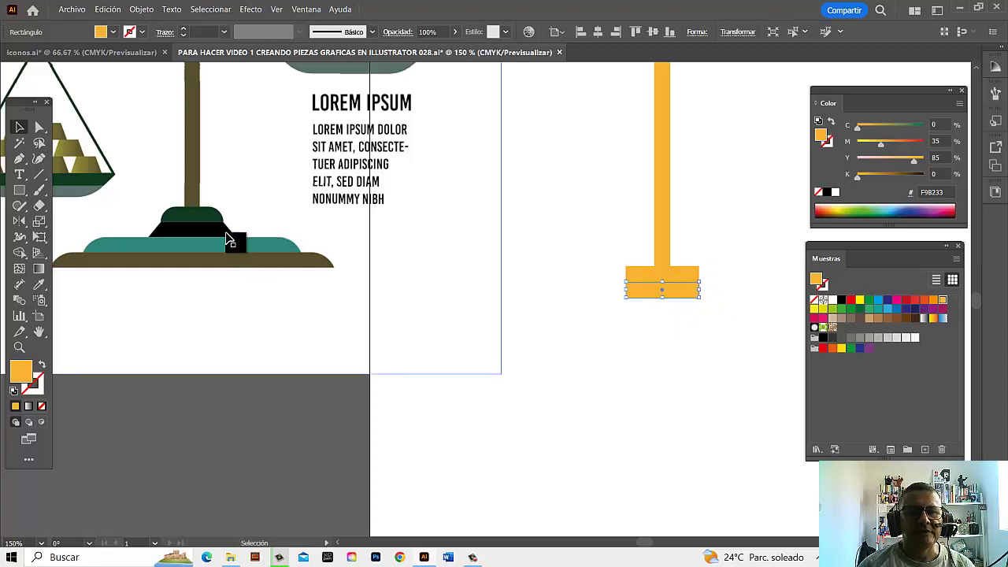
{"action": "left_click", "coordinate": [688, 301]}
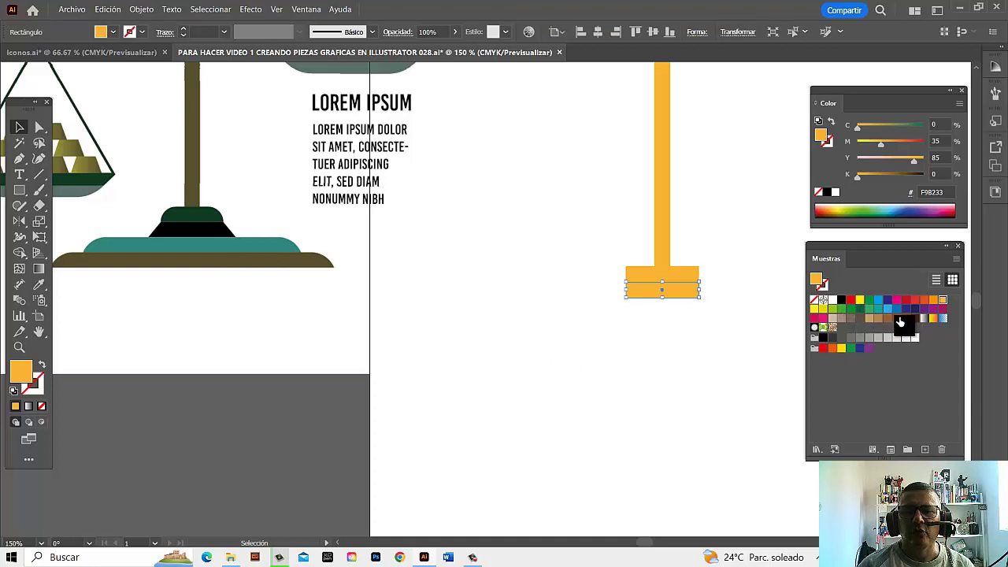
- Colour the lowest foot block brown, copy it below, widen that copy, and duplicate it downward
{"action": "left_click_drag", "start_coordinate": [900, 321], "coordinate": [711, 351]}
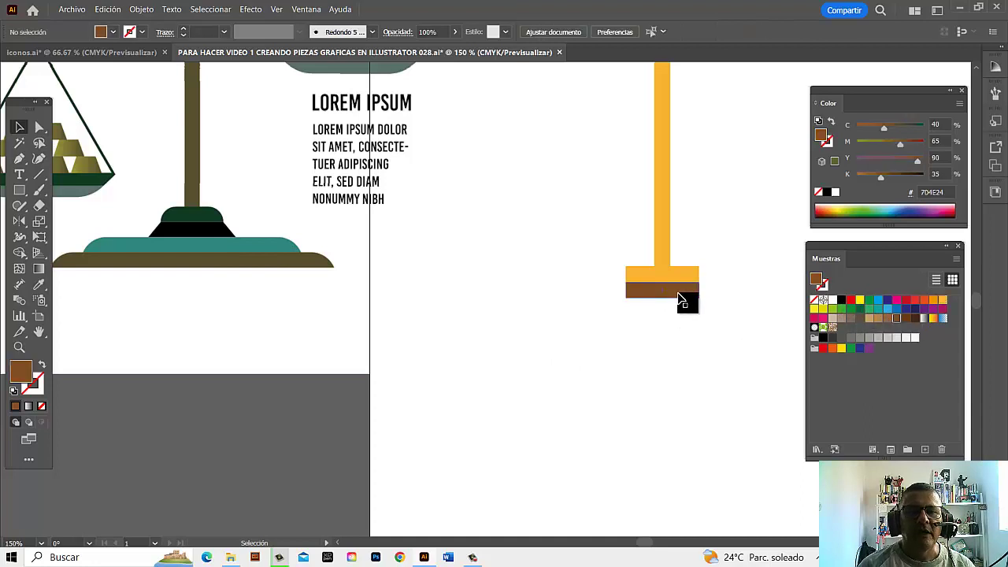
{"action": "left_click_drag", "start_coordinate": [682, 303], "coordinate": [684, 319]}
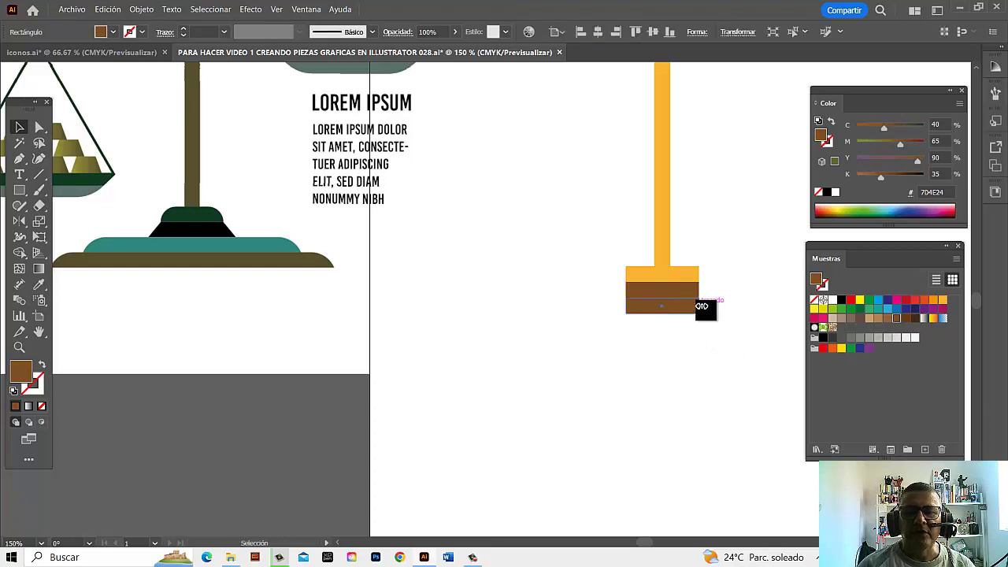
{"action": "left_click_drag", "start_coordinate": [701, 306], "coordinate": [787, 310]}
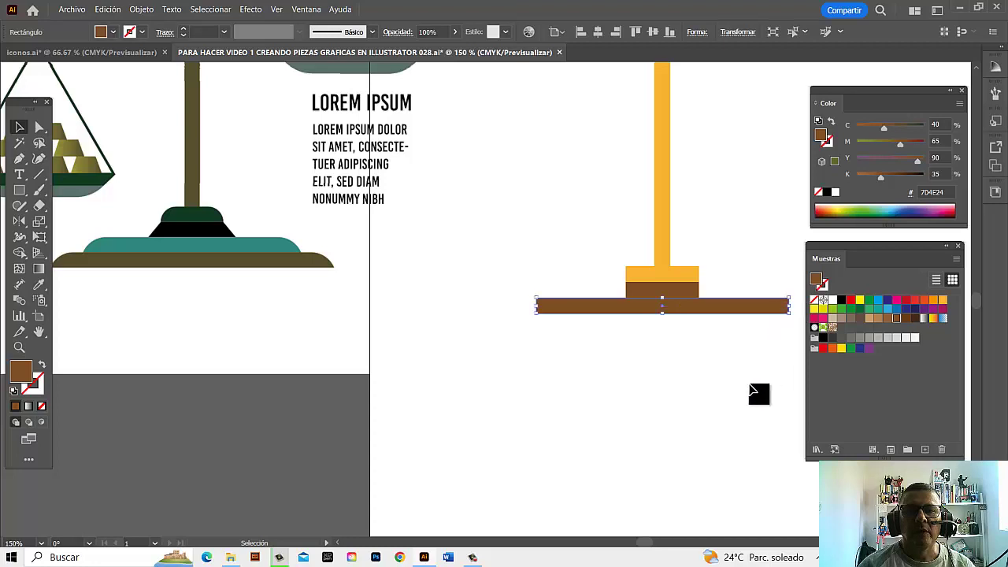
{"action": "scroll", "coordinate": [709, 389], "scroll_direction": "right", "scroll_amount": 2}
{"action": "left_click", "coordinate": [684, 335]}
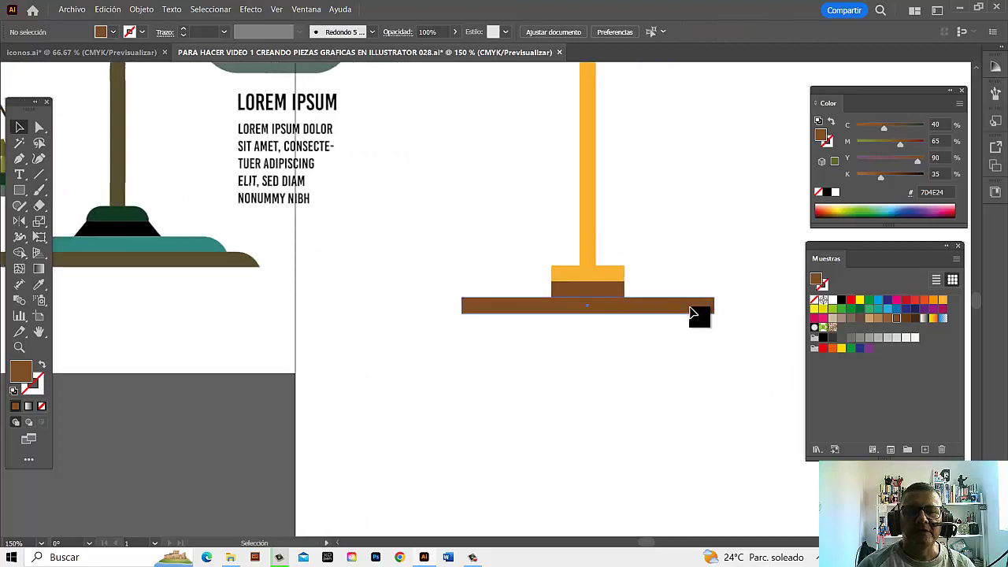
{"action": "mouse_move", "coordinate": [690, 313]}
{"action": "left_mouse_down"}
{"action": "mouse_move", "coordinate": [690, 326]}
{"action": "mouse_move", "coordinate": [770, 327]}
{"action": "left_mouse_up"}
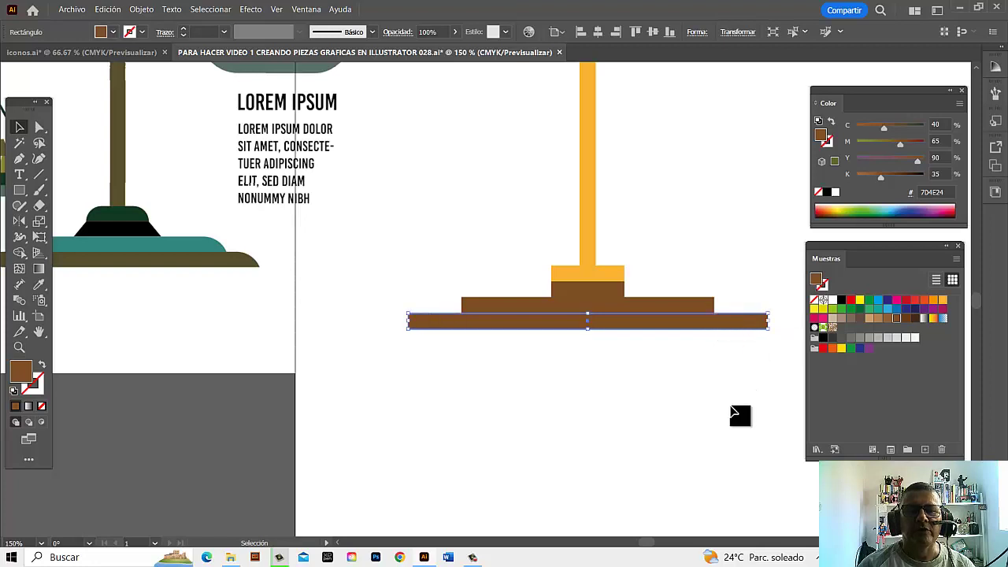
- Copy the small orange base piece up to the pillar's top and widen it under the cap
{"action": "left_click", "coordinate": [517, 229]}
{"action": "left_click", "coordinate": [585, 239], "text": "ctrl+alt"}
{"action": "left_click", "coordinate": [580, 249], "text": "ctrl+alt"}
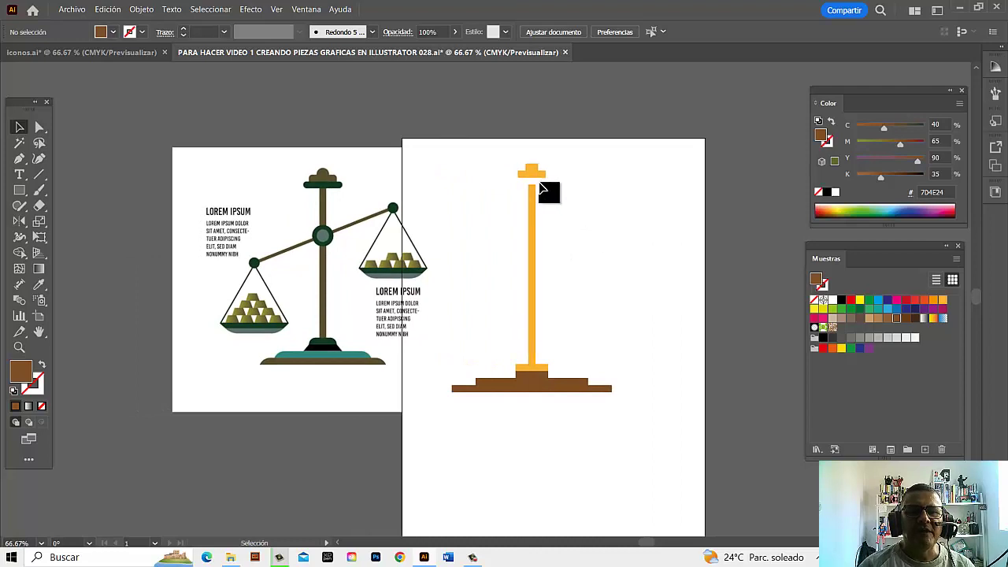
{"action": "mouse_move", "coordinate": [548, 376]}
{"action": "left_mouse_down"}
{"action": "mouse_move", "coordinate": [549, 216]}
{"action": "mouse_move", "coordinate": [538, 185]}
{"action": "mouse_move", "coordinate": [550, 185]}
{"action": "left_mouse_up"}
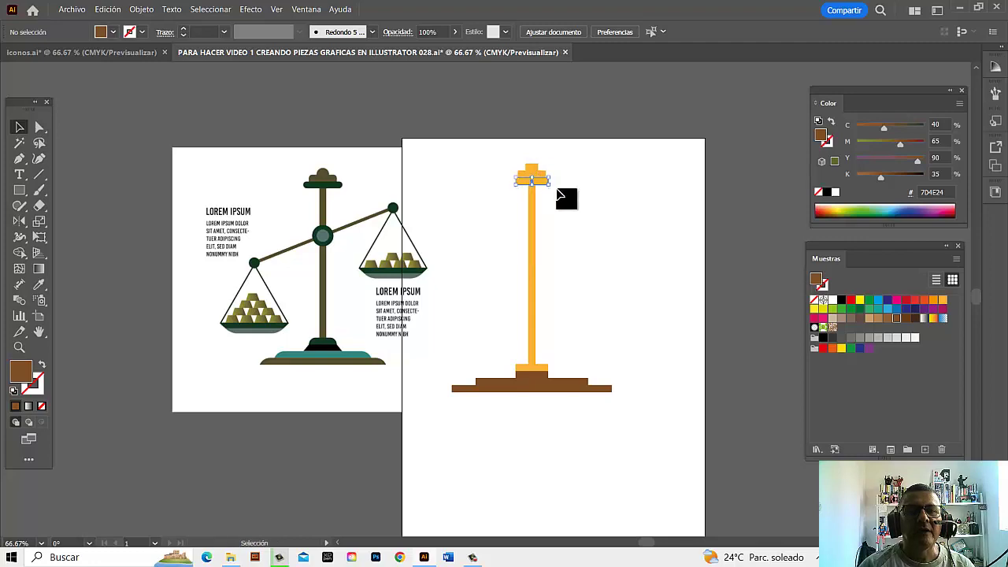
{"action": "scroll", "coordinate": [524, 153], "scroll_direction": "up", "scroll_amount": 4}
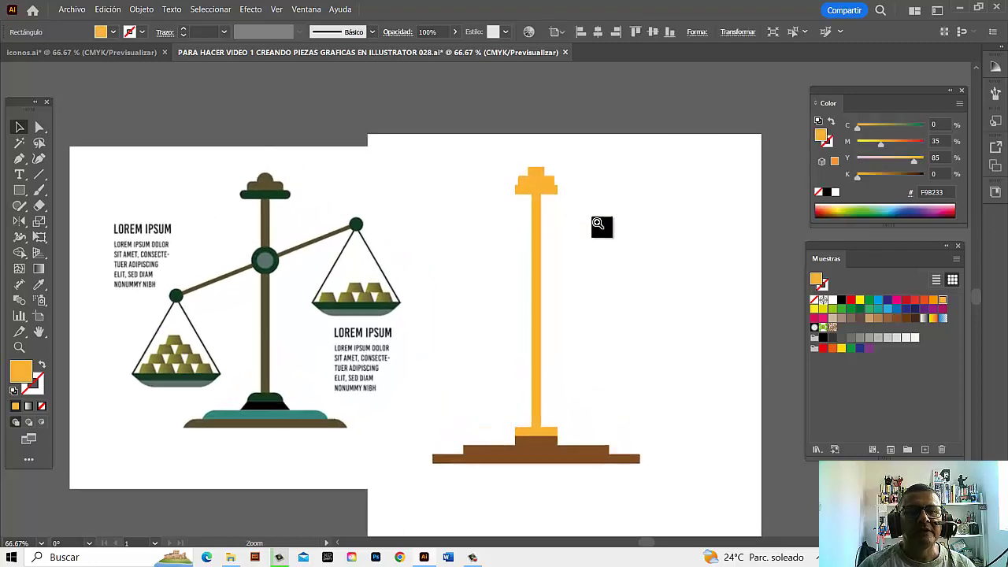
{"action": "left_click_drag", "start_coordinate": [590, 219], "coordinate": [605, 223]}
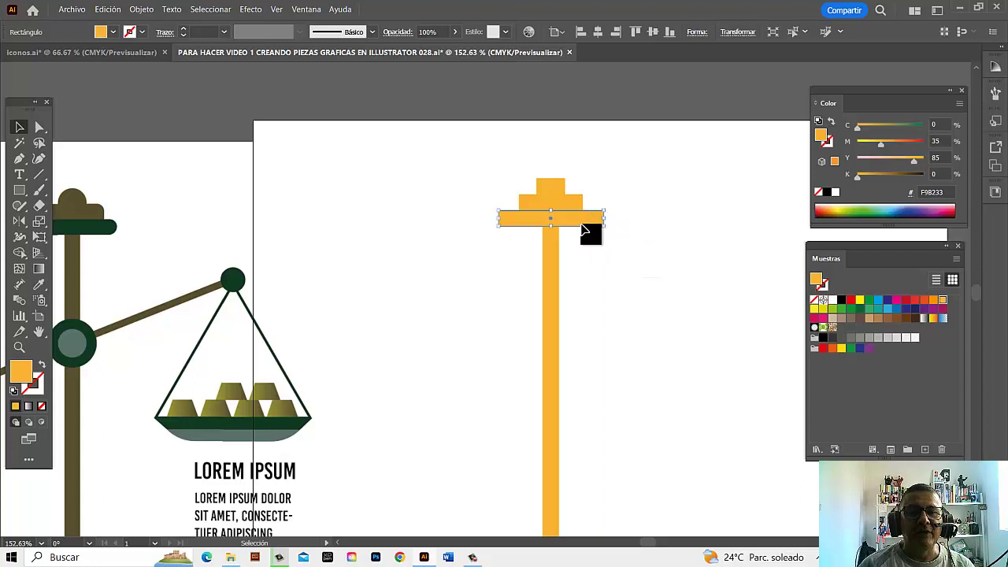
{"action": "left_click", "coordinate": [608, 241]}
- Undo an accidental move of the orange bar and select the small piece at the pillar's top
{"action": "key", "text": "ctrl+1"}
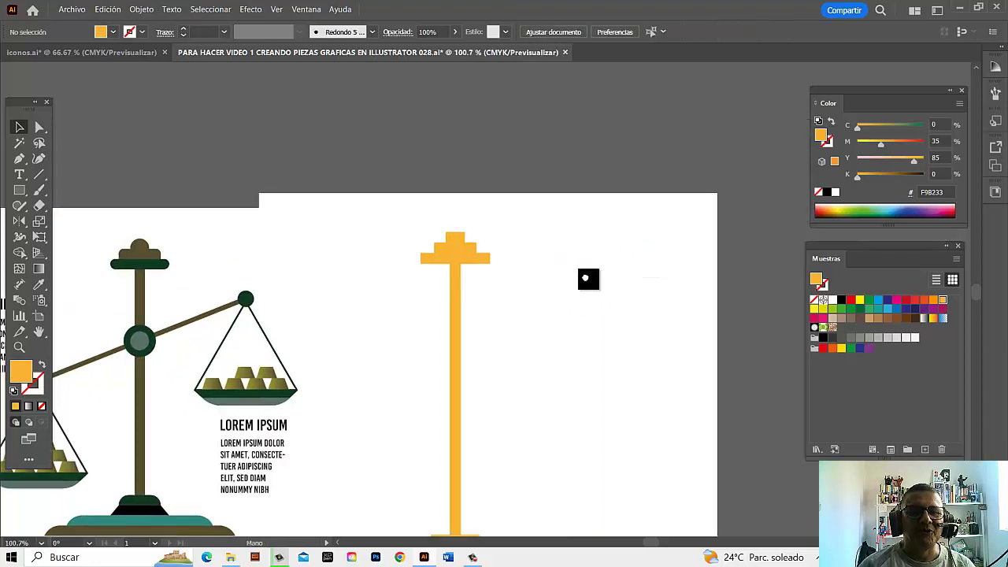
{"action": "mouse_move", "coordinate": [587, 279]}
{"action": "left_mouse_down"}
{"action": "mouse_move", "coordinate": [574, 218]}
{"action": "mouse_move", "coordinate": [587, 288]}
{"action": "left_mouse_up"}
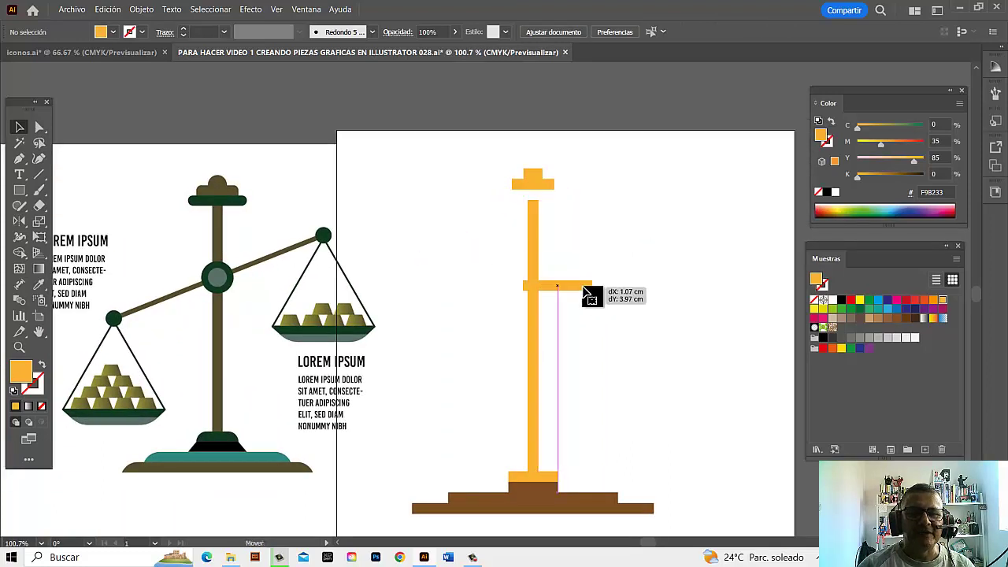
{"action": "key", "text": "ctrl+z"}
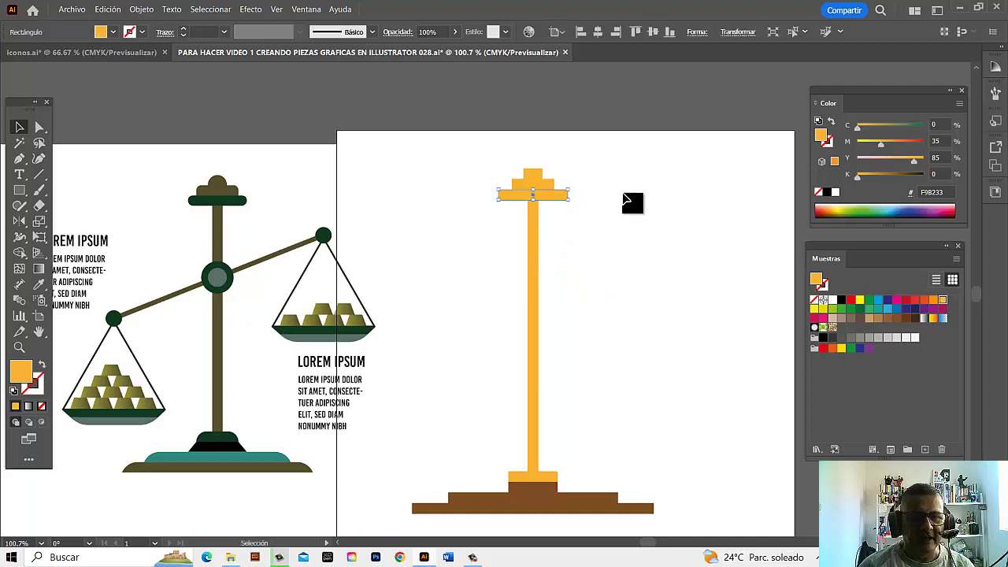
{"action": "left_click", "coordinate": [634, 208]}
{"action": "left_click_drag", "start_coordinate": [603, 335], "coordinate": [648, 320]}
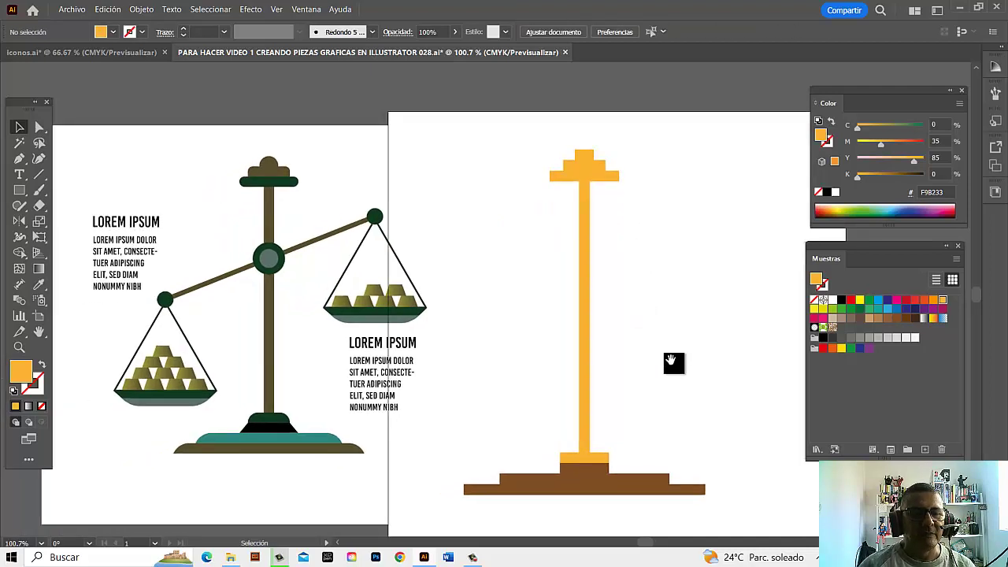
{"action": "left_click_drag", "start_coordinate": [671, 361], "coordinate": [675, 295]}
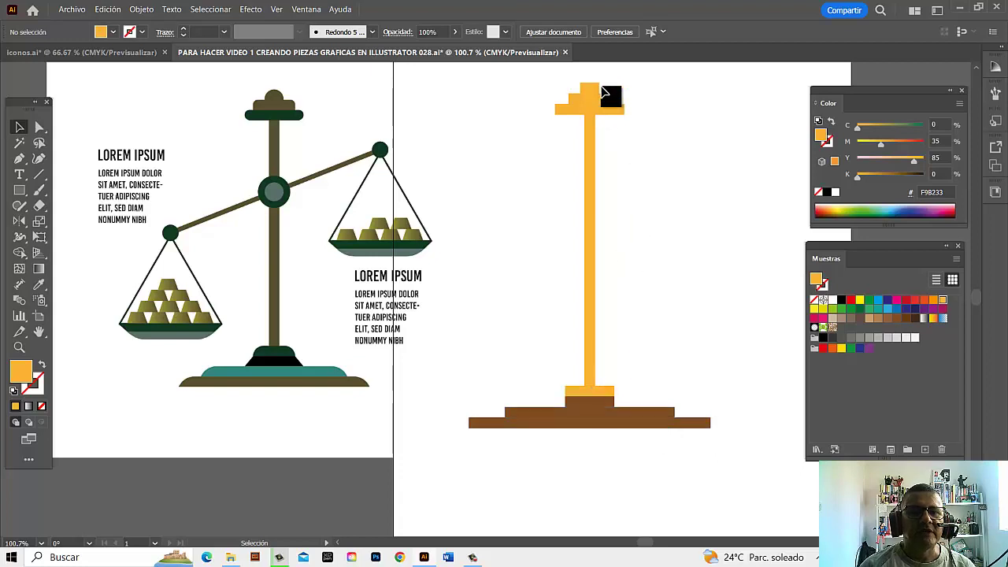
{"action": "left_click_drag", "start_coordinate": [593, 93], "coordinate": [594, 94]}
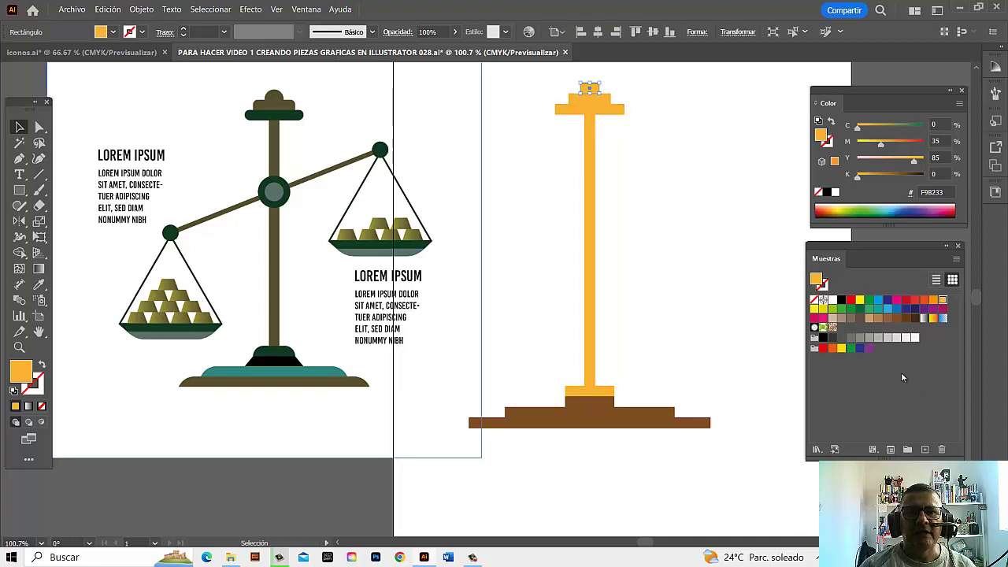
- Colour the top cap piece, small top rectangle, and bottom and middle base steps dark brown
{"action": "left_click", "coordinate": [915, 318]}
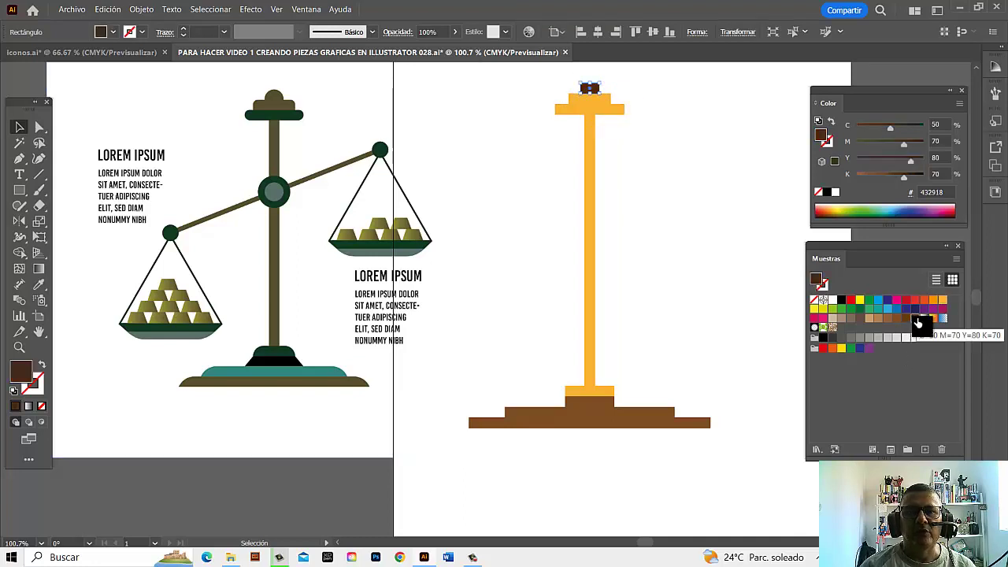
{"action": "left_click", "coordinate": [700, 424]}
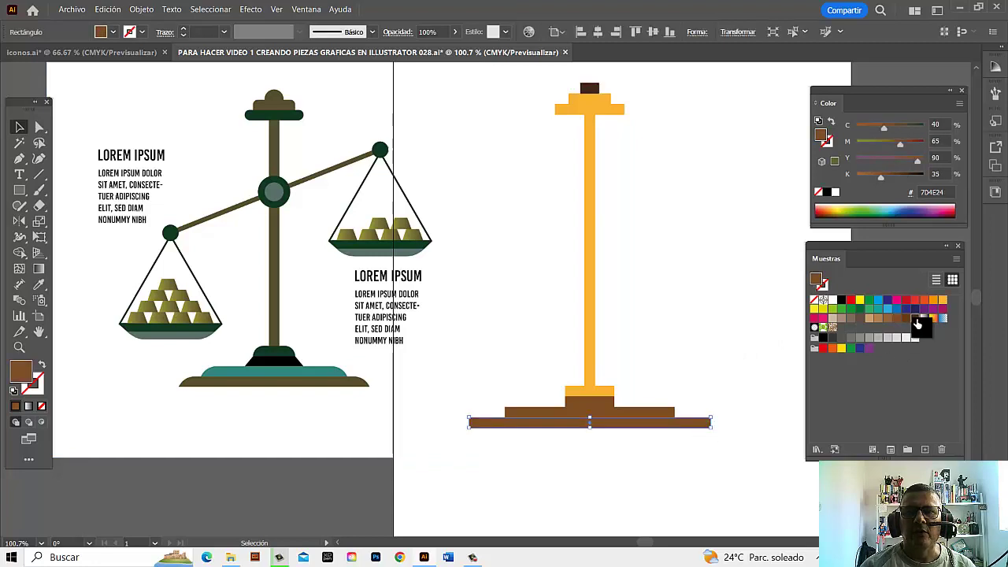
{"action": "left_click", "coordinate": [916, 320]}
{"action": "left_click", "coordinate": [602, 100]}
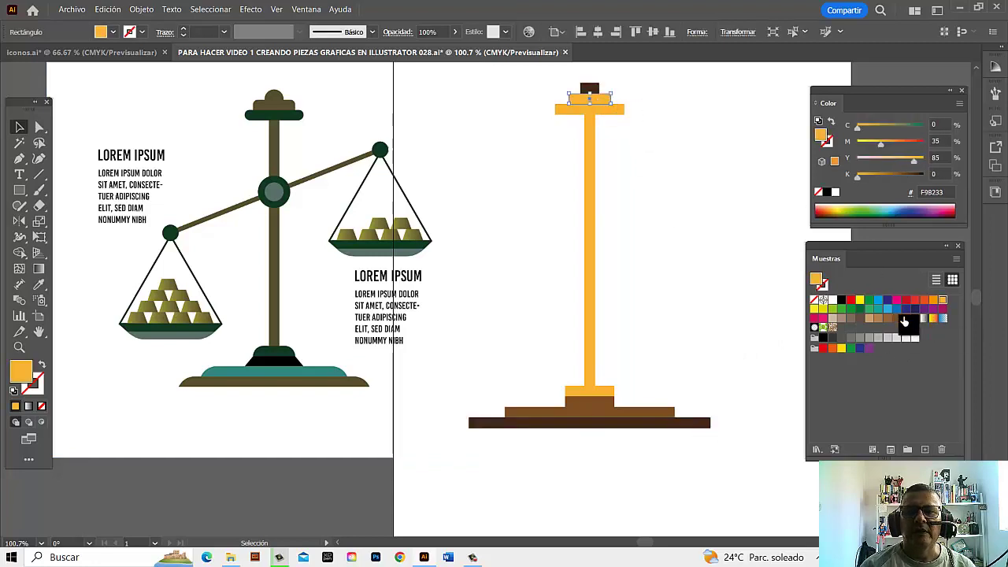
{"action": "left_click", "coordinate": [907, 323]}
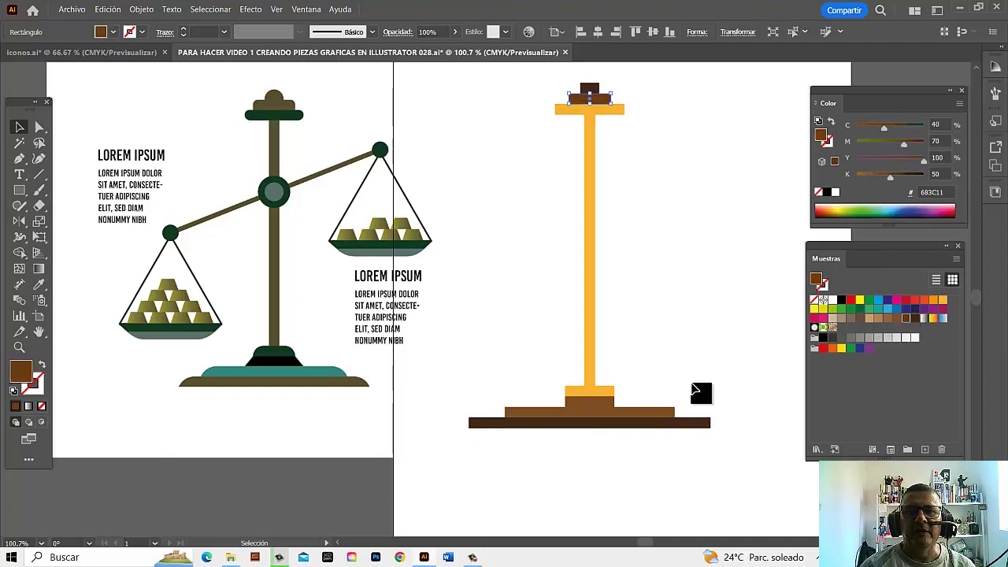
{"action": "left_click", "coordinate": [661, 413]}
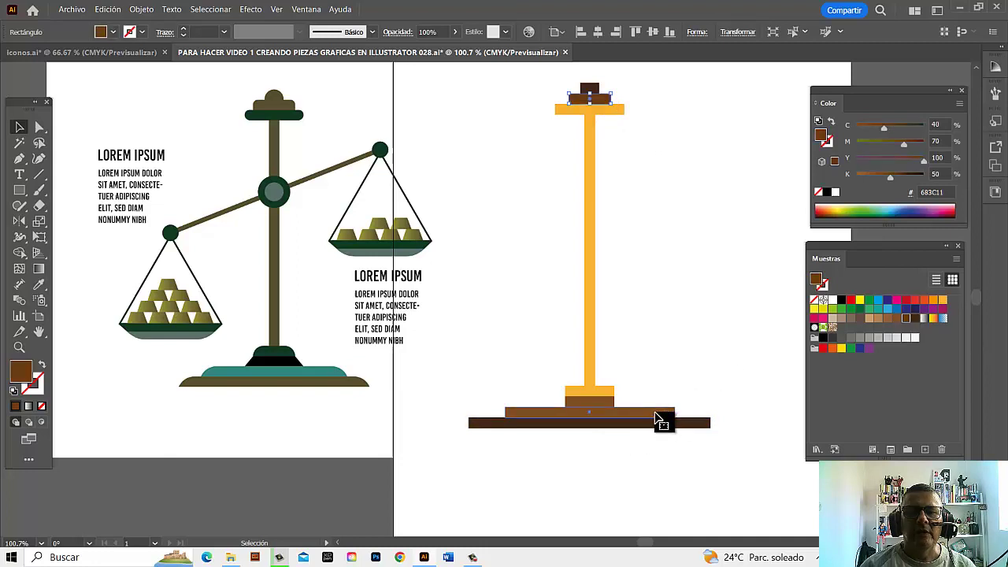
{"action": "left_click", "coordinate": [908, 323]}
- Make the bar below the cap brown, the block above the base lighter brown, and the pillar dark brown
{"action": "left_click", "coordinate": [616, 110]}
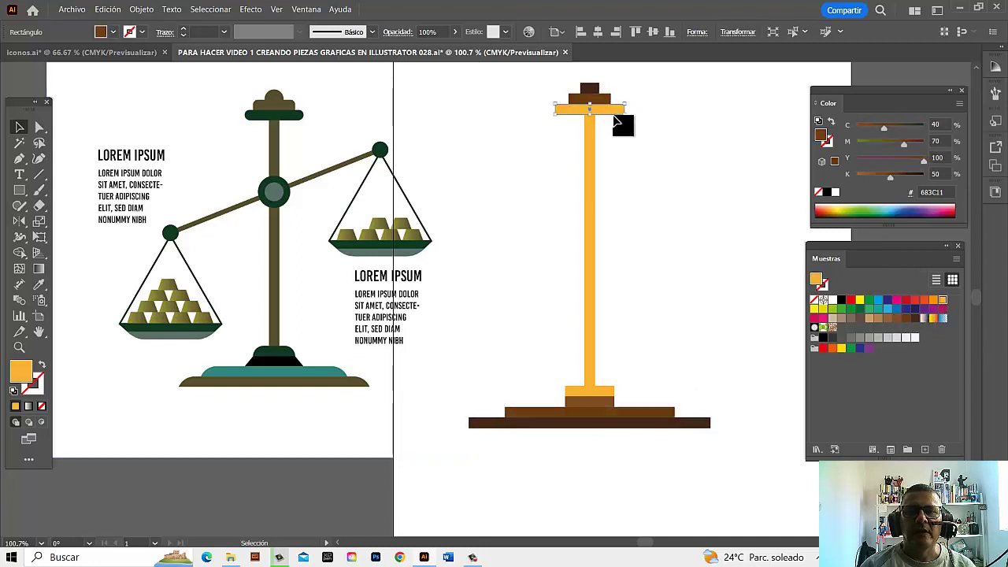
{"action": "left_click", "coordinate": [898, 321]}
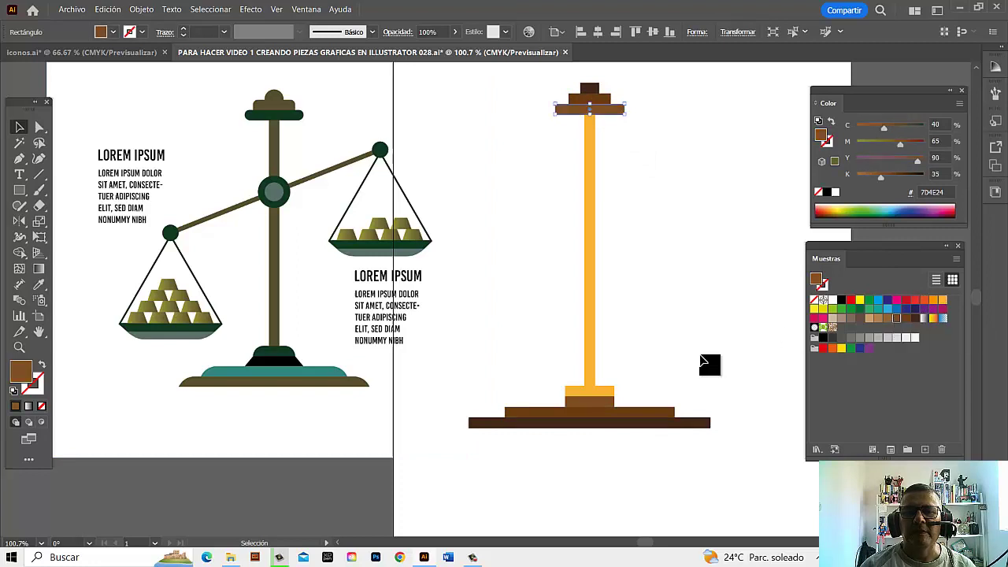
{"action": "left_click", "coordinate": [604, 403]}
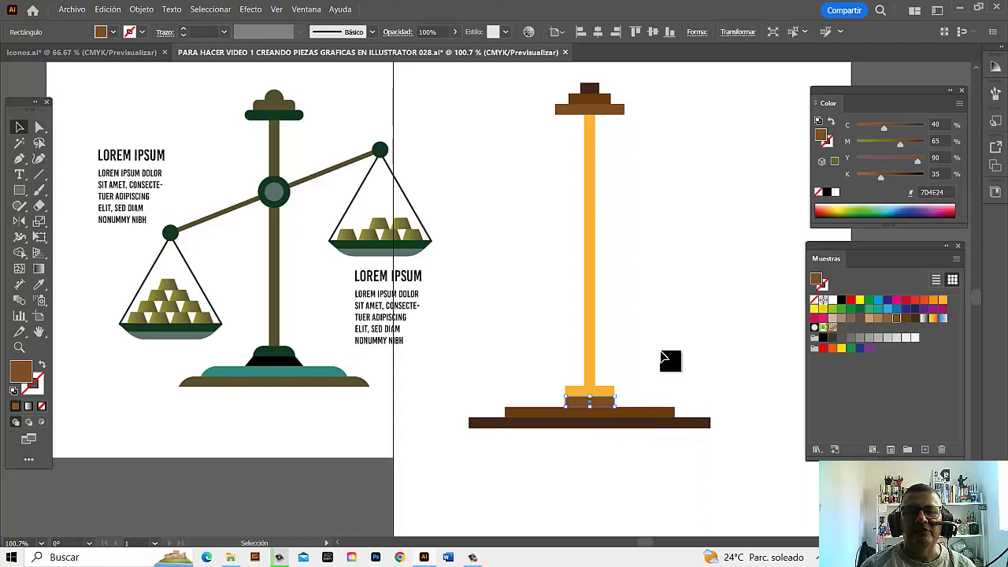
{"action": "left_click", "coordinate": [607, 390]}
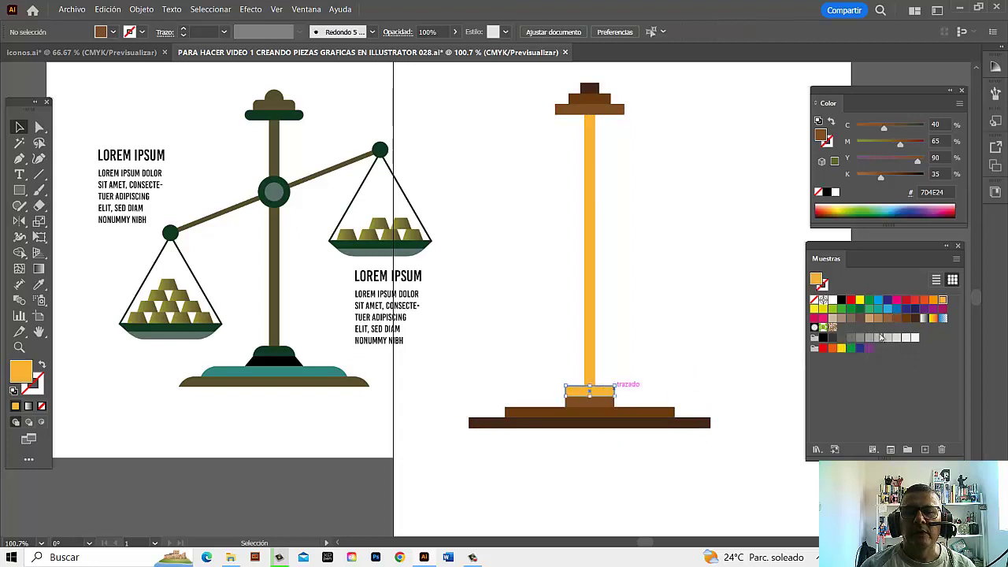
{"action": "left_click", "coordinate": [887, 319]}
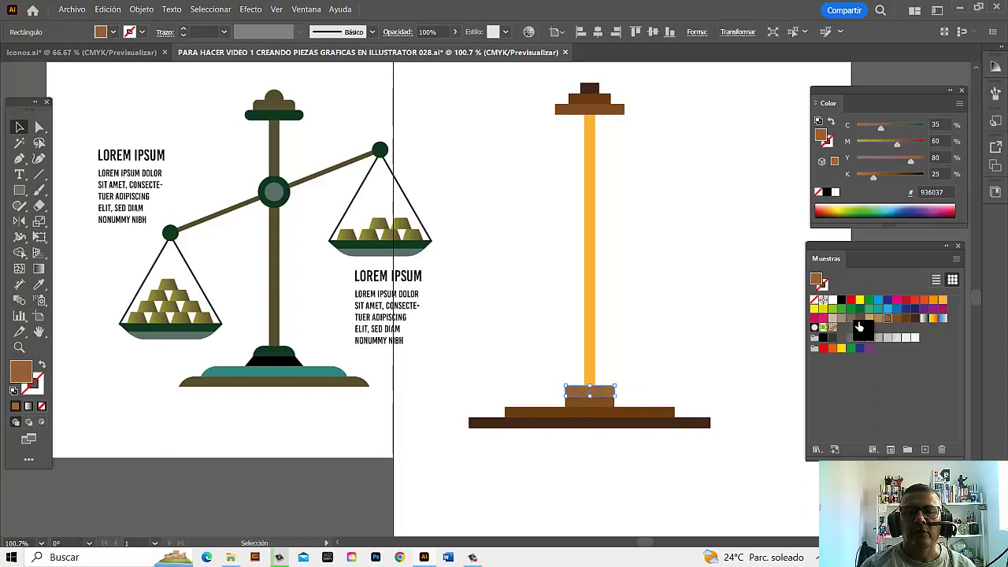
{"action": "left_click", "coordinate": [673, 396]}
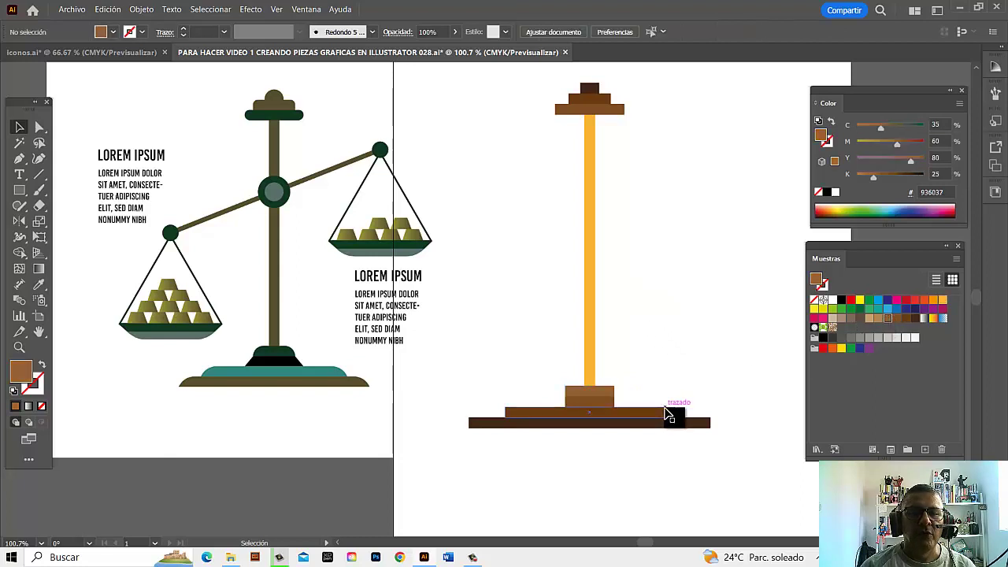
{"action": "left_click", "coordinate": [596, 287]}
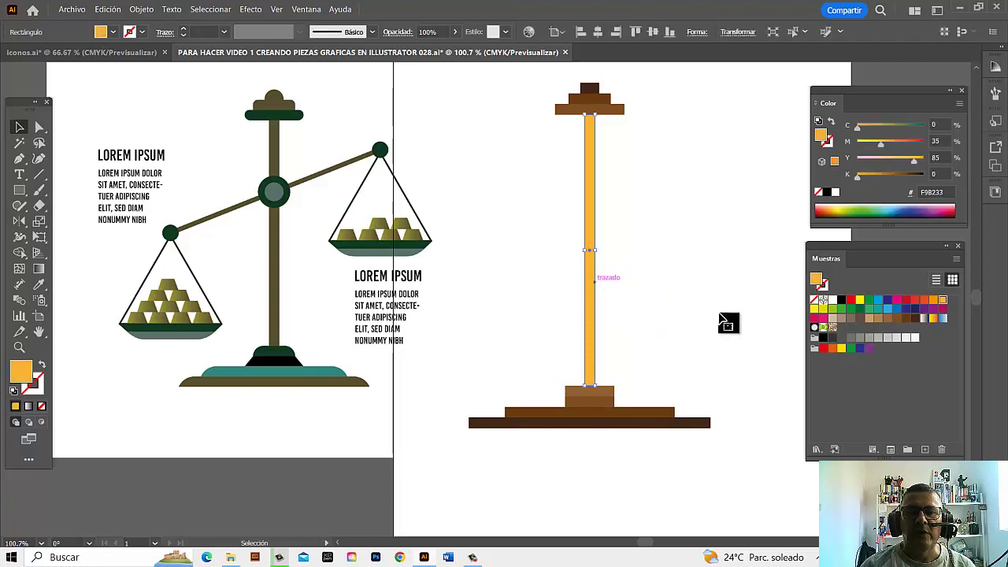
{"action": "left_click", "coordinate": [906, 319]}
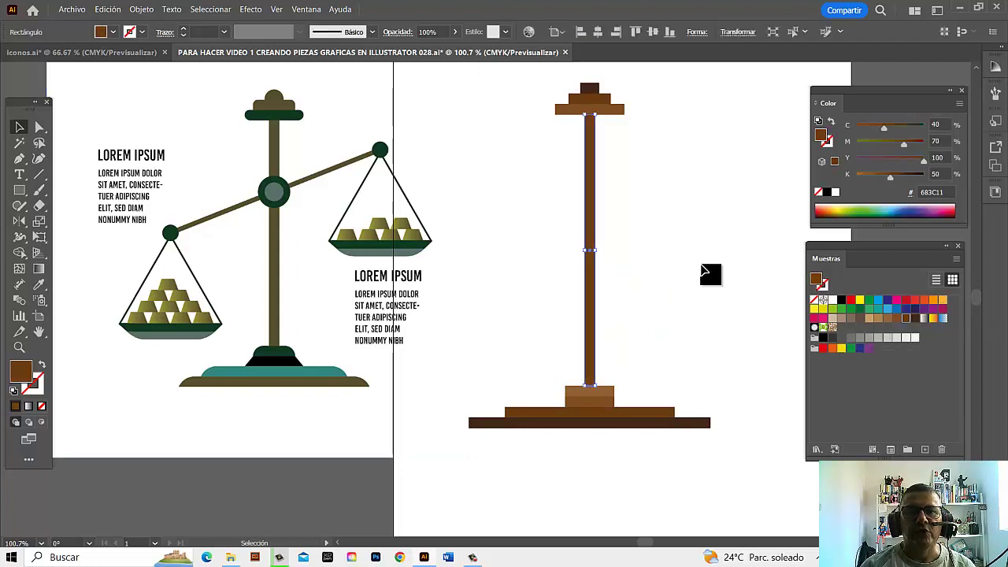
{"action": "left_click", "coordinate": [731, 273]}
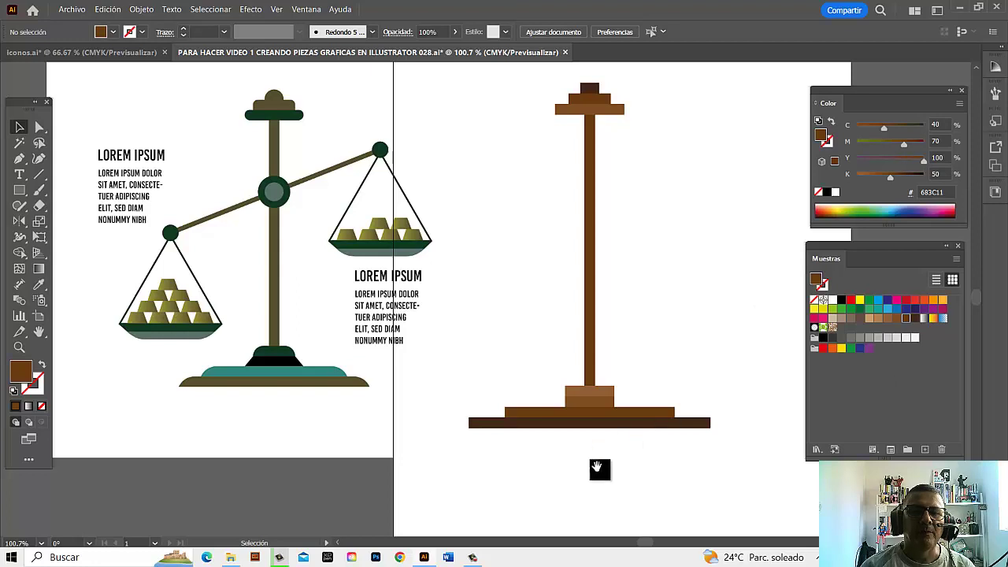
{"action": "scroll", "coordinate": [596, 449], "scroll_direction": "down", "scroll_amount": 3}
{"action": "left_click", "coordinate": [601, 346]}
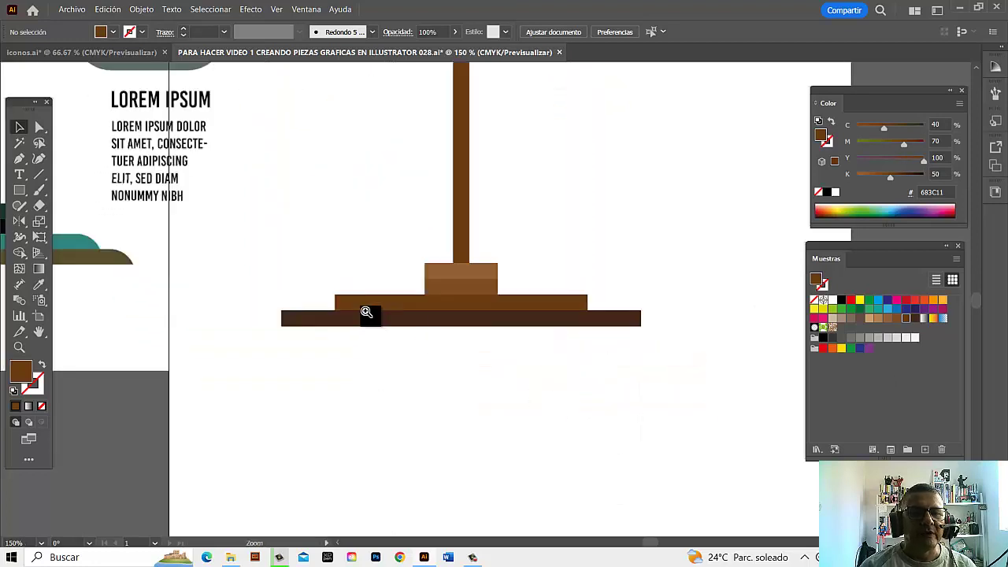
{"action": "left_click_drag", "start_coordinate": [367, 315], "coordinate": [539, 339]}
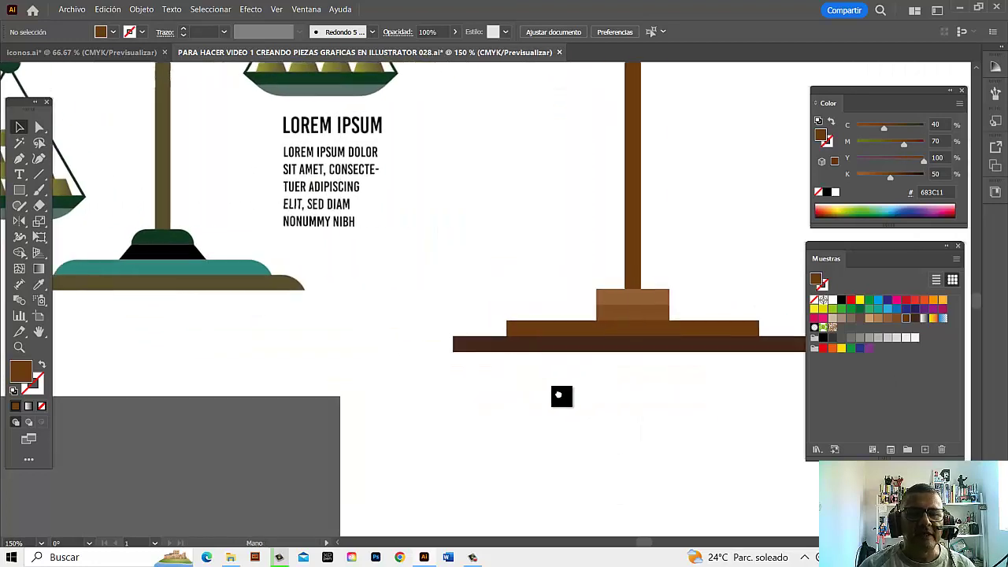
{"action": "left_click", "coordinate": [40, 127]}
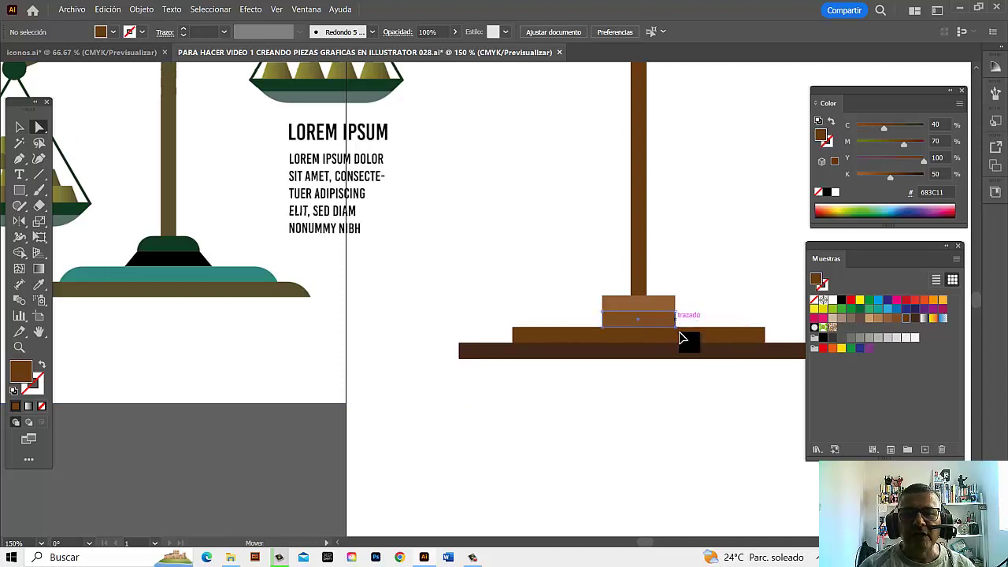
{"action": "left_click_drag", "start_coordinate": [675, 326], "coordinate": [691, 332]}
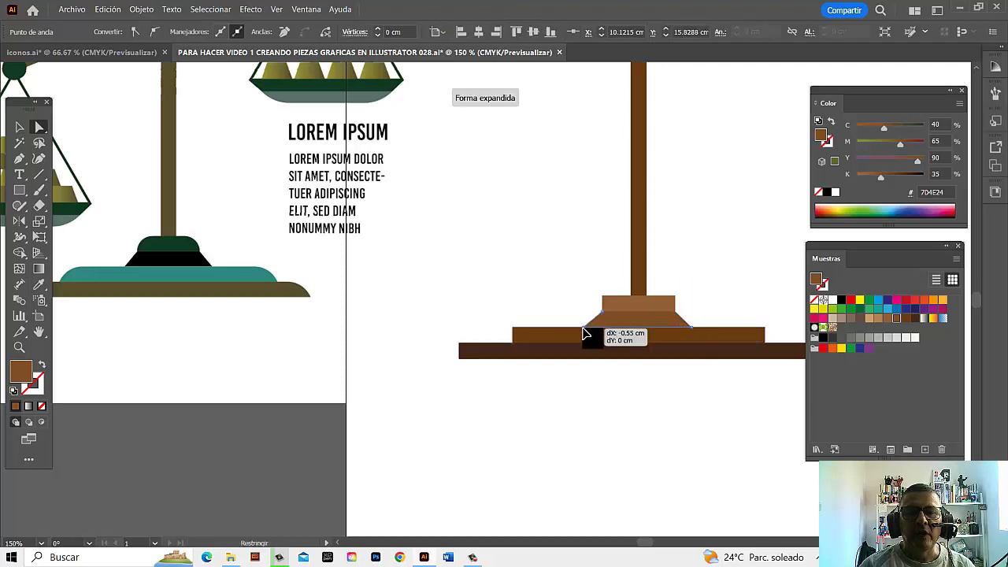
{"action": "left_click_drag", "start_coordinate": [592, 333], "coordinate": [590, 327]}
{"action": "left_click", "coordinate": [726, 387]}
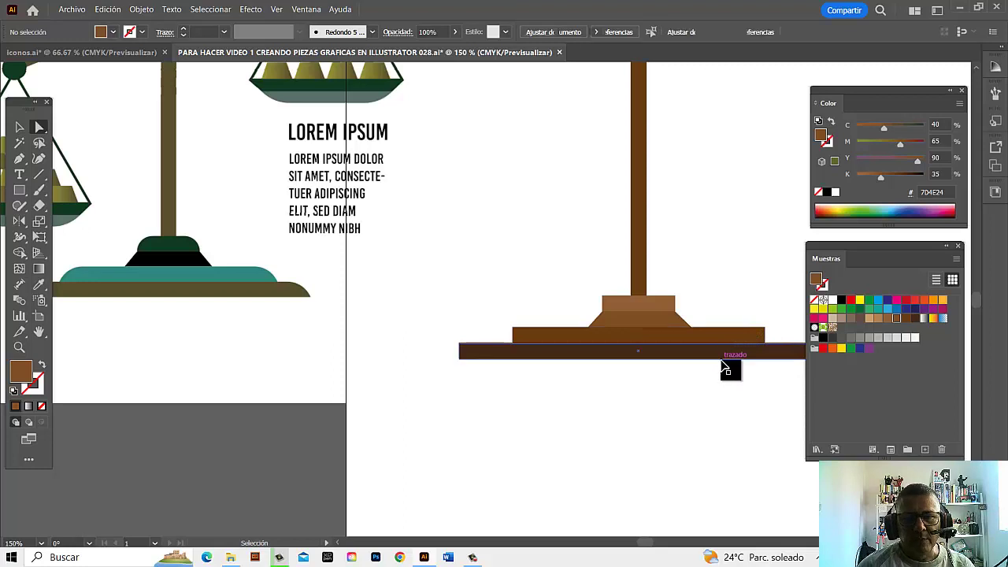
{"action": "key", "text": "ctrl+z"}
{"action": "left_click", "coordinate": [717, 255]}
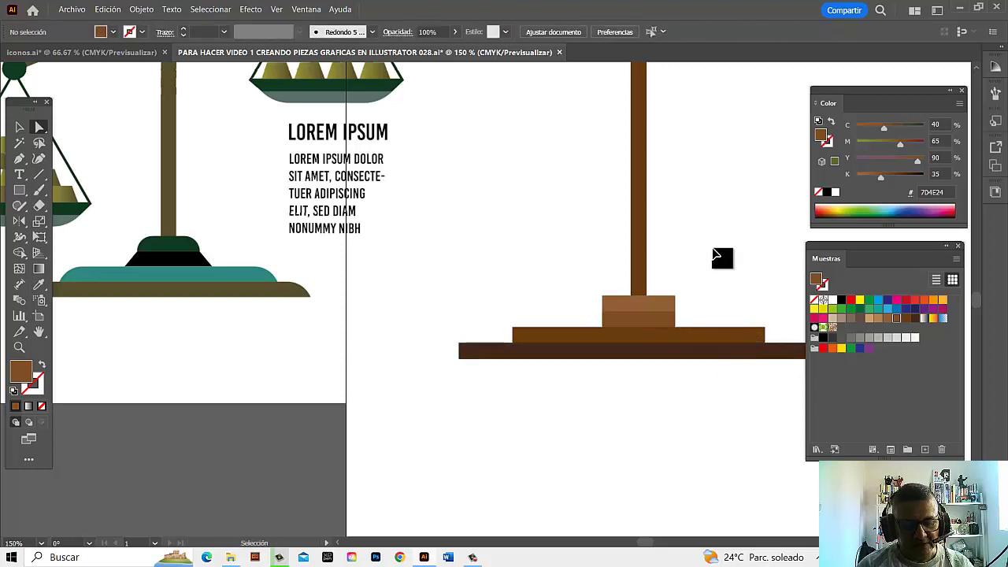
- Set the keyboard increment, then nudge the small block's bottom corners outward into a trapezoid
{"action": "key", "text": "ctrl+k"}
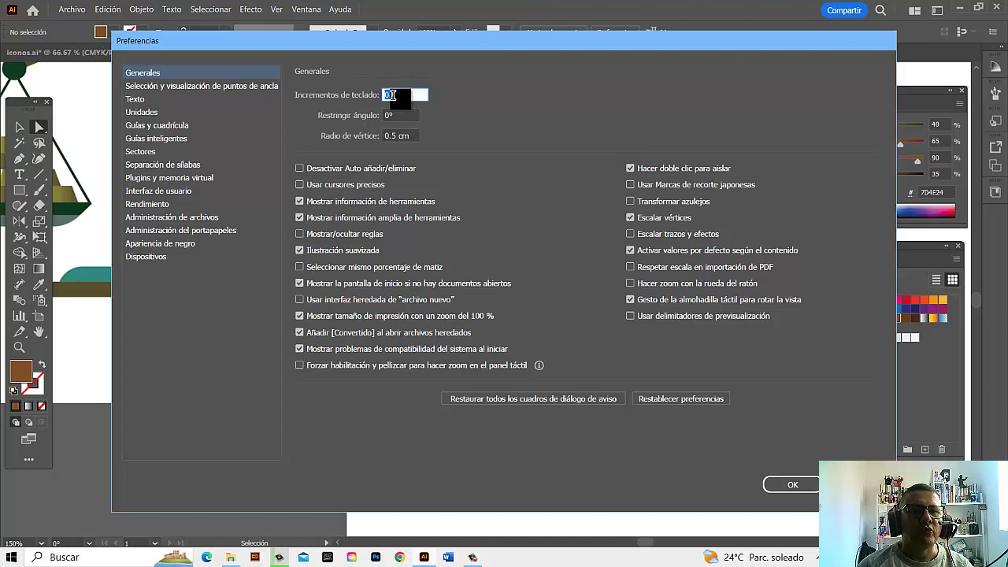
{"action": "left_click", "coordinate": [794, 485]}
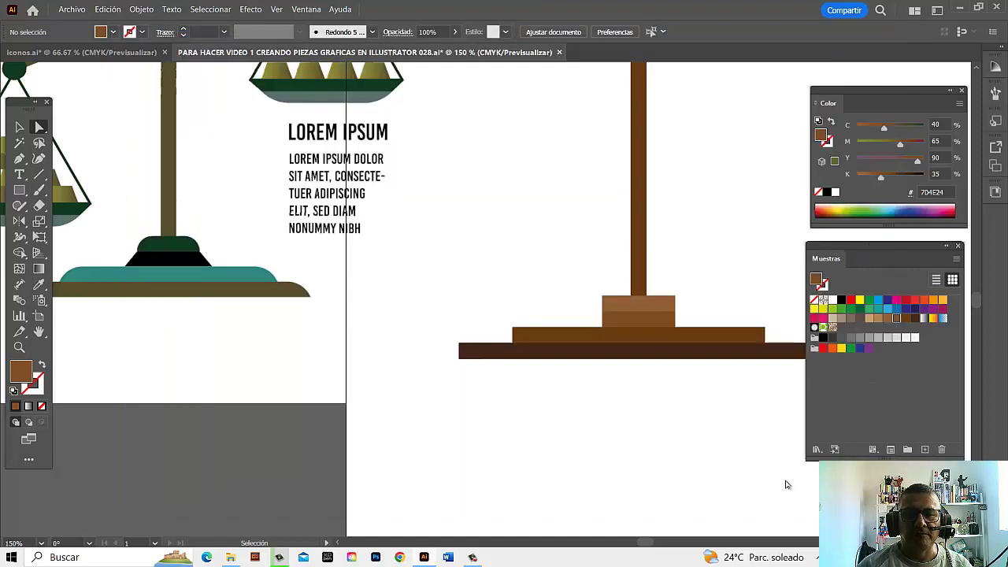
{"action": "left_click", "coordinate": [678, 319]}
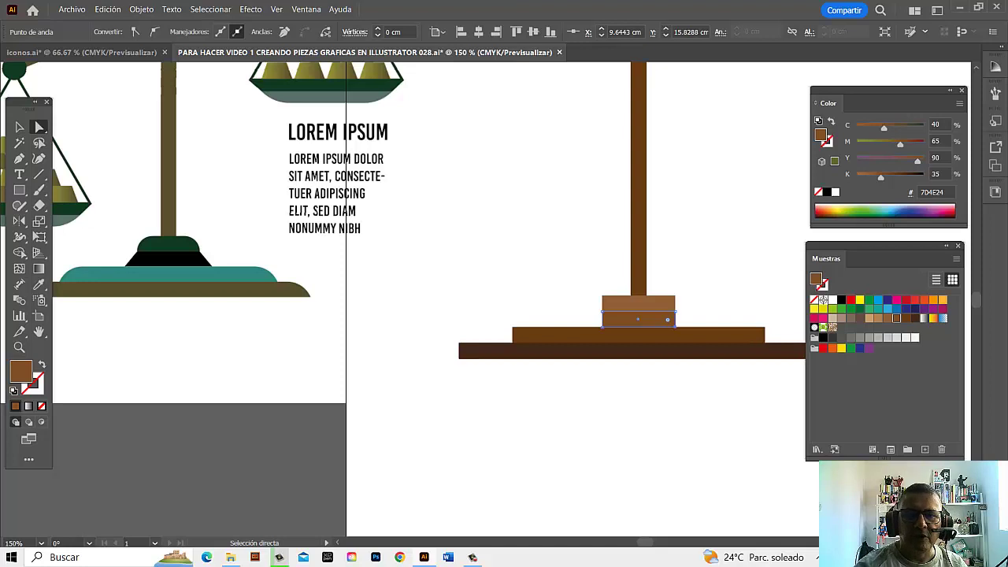
{"action": "key", "text": "Right"}
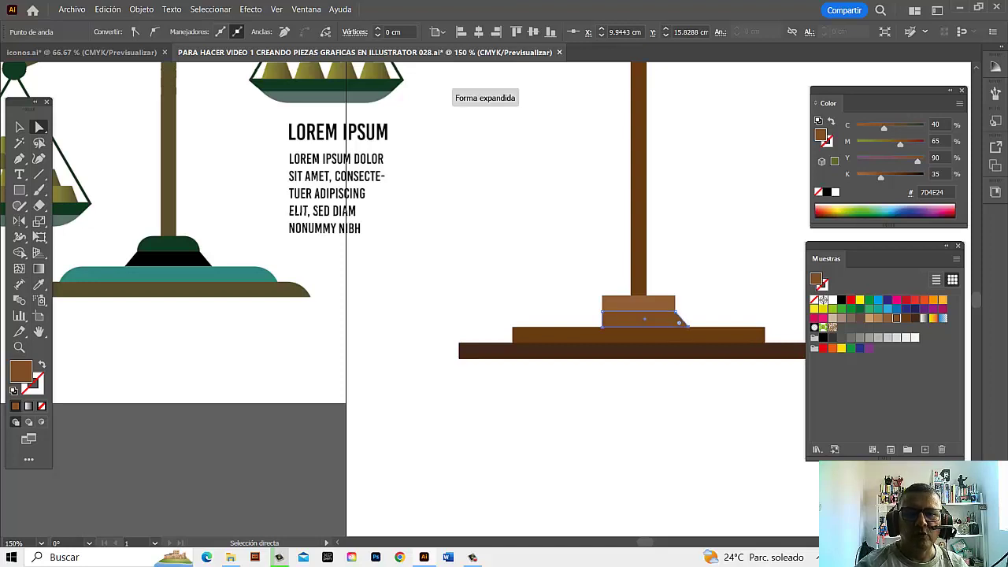
{"action": "key", "text": "Right"}
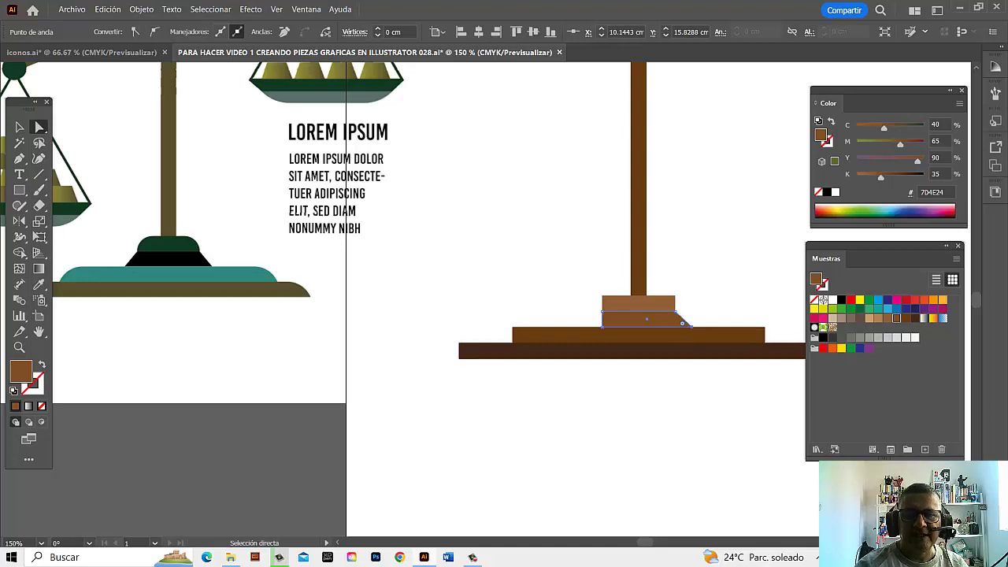
{"action": "left_click", "coordinate": [607, 268]}
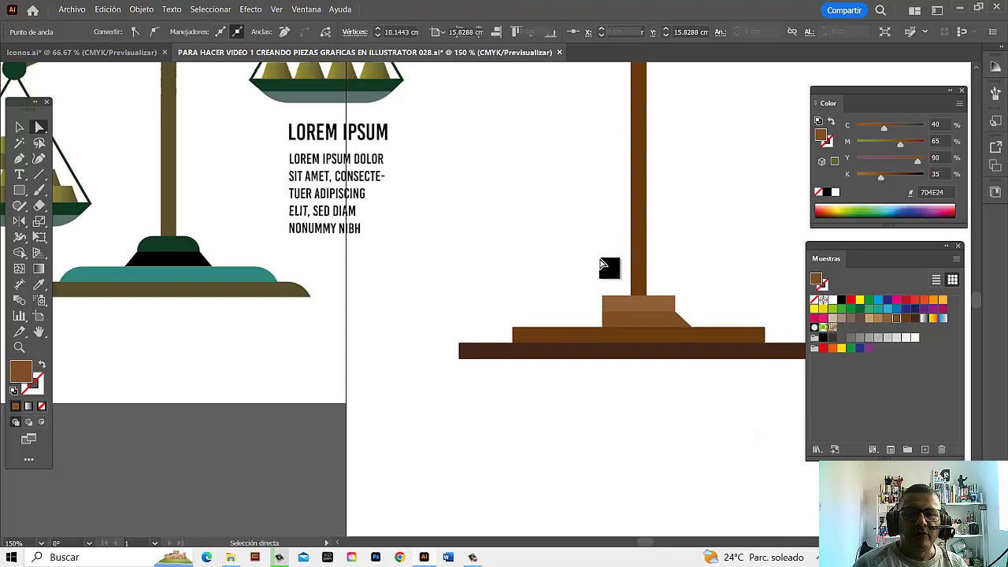
{"action": "left_click", "coordinate": [607, 319]}
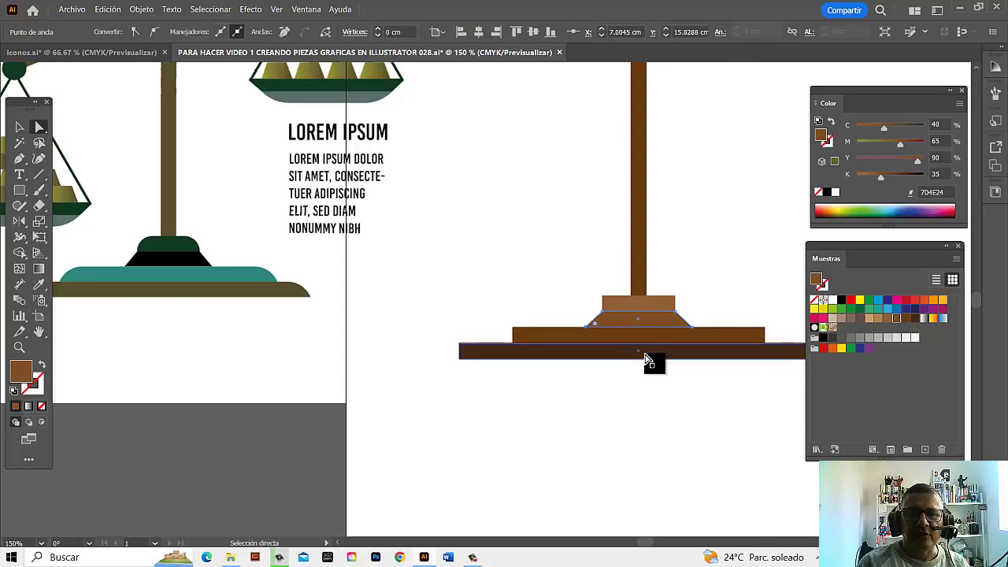
{"action": "left_click", "coordinate": [734, 364]}
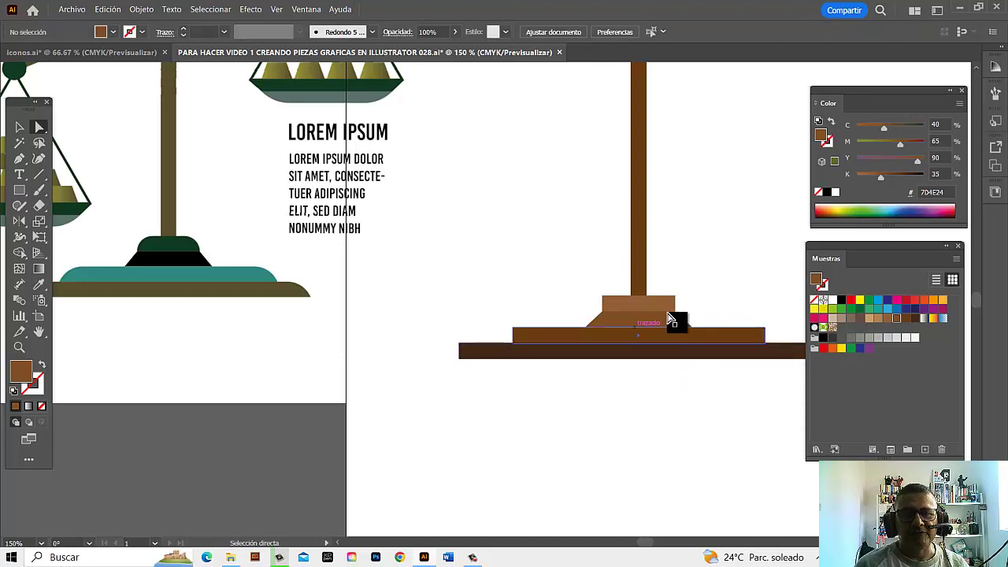
{"action": "key", "text": "ctrl+minus"}
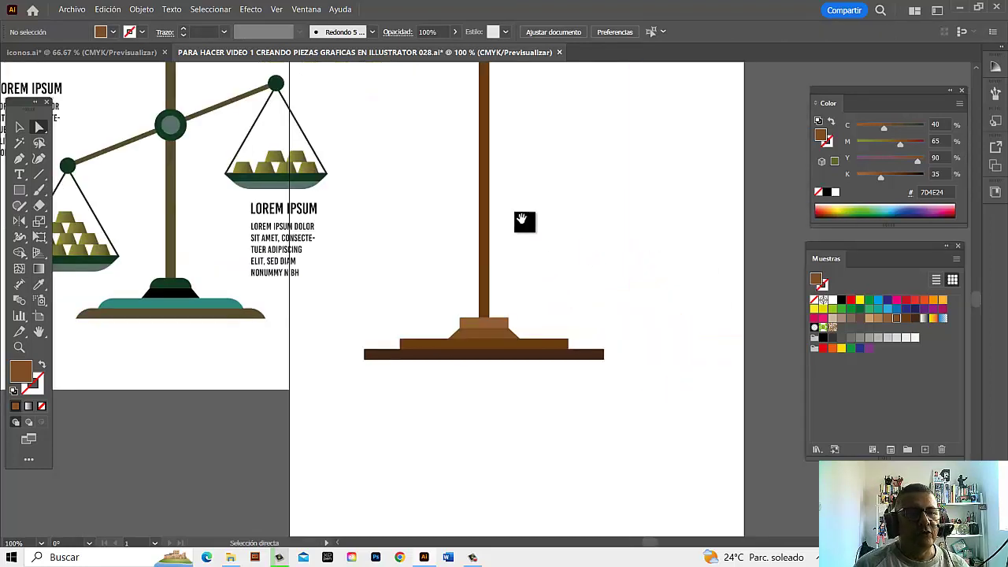
- Round the small dark cap block's corners into a dome
{"action": "left_click_drag", "start_coordinate": [525, 221], "coordinate": [564, 504]}
{"action": "scroll", "coordinate": [513, 331], "scroll_direction": "up", "scroll_amount": 3}
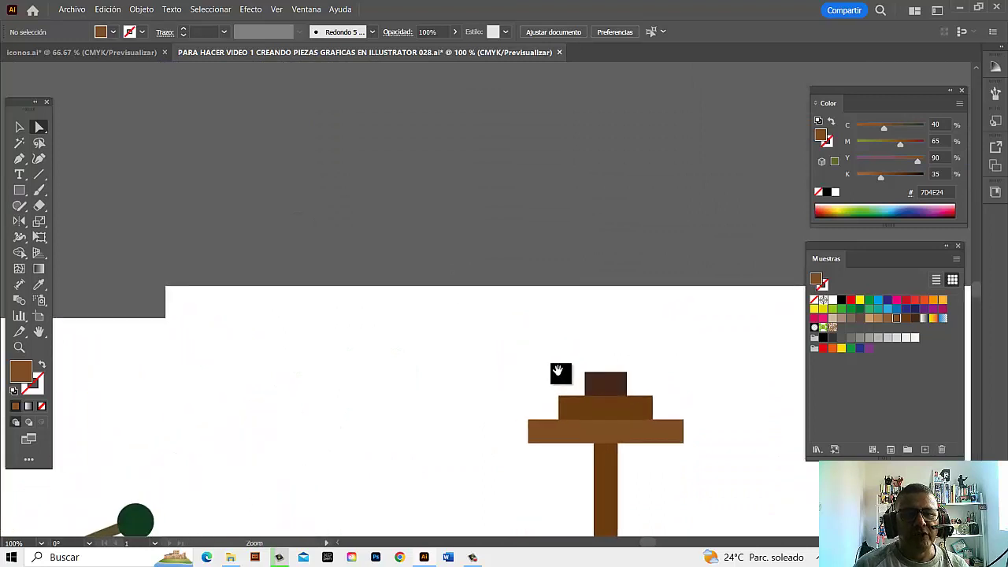
{"action": "left_click_drag", "start_coordinate": [558, 371], "coordinate": [632, 205]}
{"action": "scroll", "coordinate": [608, 187], "scroll_direction": "up", "scroll_amount": 2}
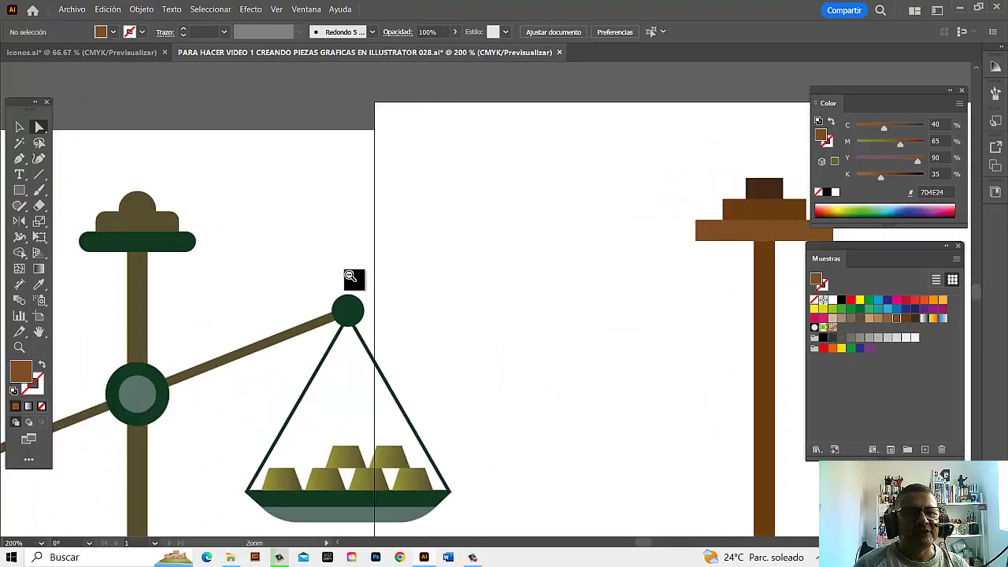
{"action": "left_click_drag", "start_coordinate": [621, 276], "coordinate": [584, 276]}
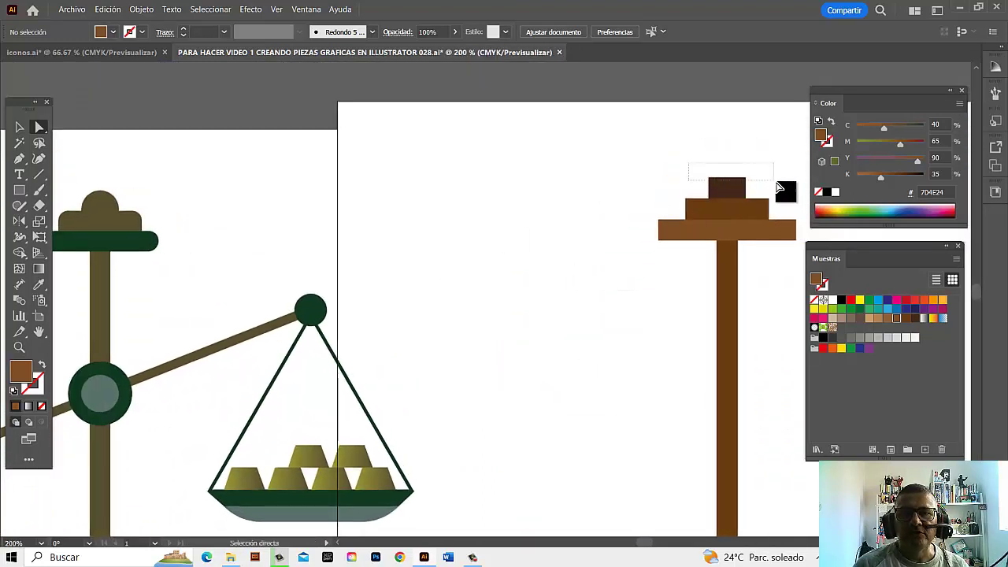
{"action": "left_click", "coordinate": [743, 191]}
{"action": "left_click_drag", "start_coordinate": [743, 196], "coordinate": [733, 202]}
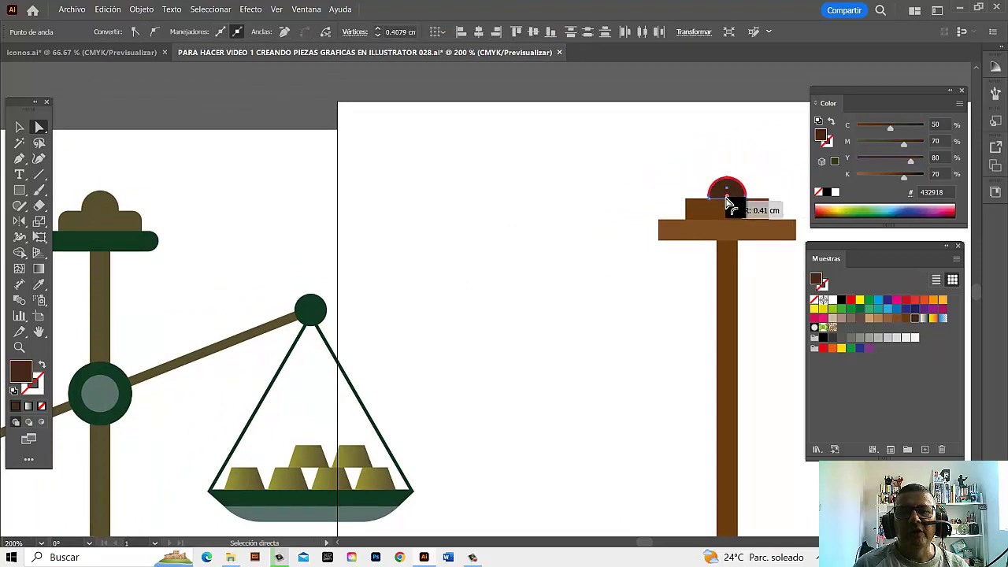
{"action": "left_click", "coordinate": [682, 131]}
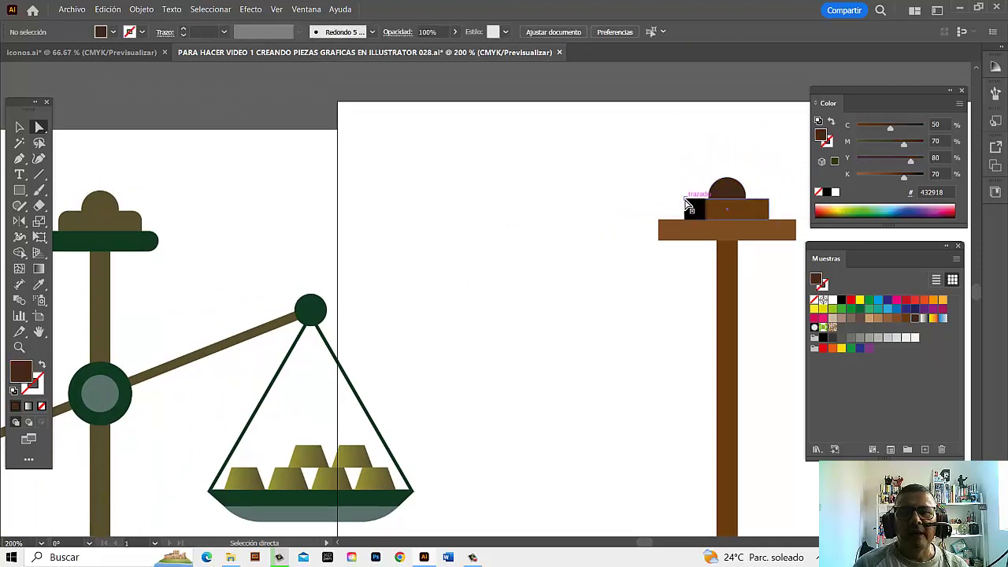
- Round the top corners of the block under the dome and the crossbar's corners (about 0.23 cm)
{"action": "left_click", "coordinate": [687, 203]}
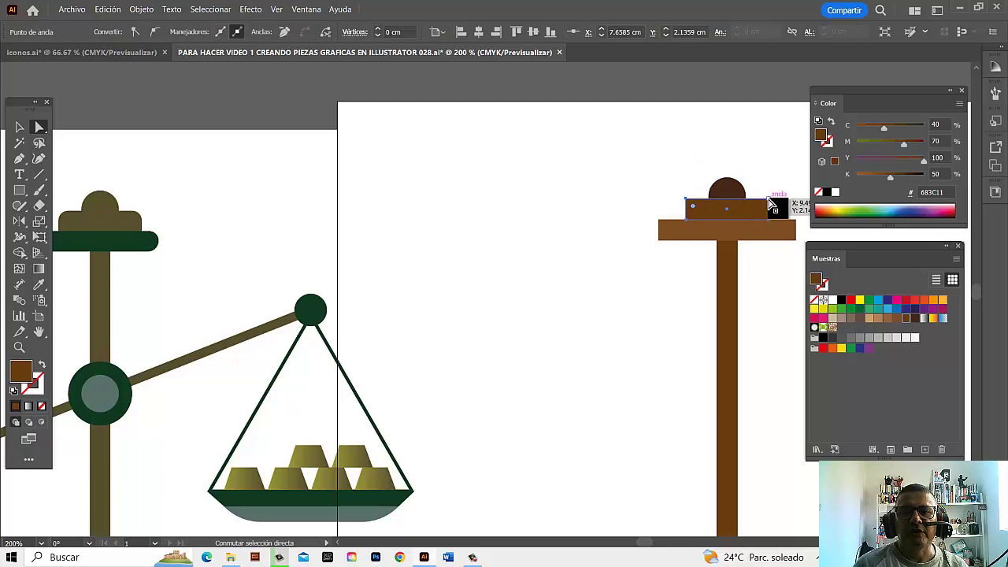
{"action": "left_click", "coordinate": [770, 202], "text": "shift"}
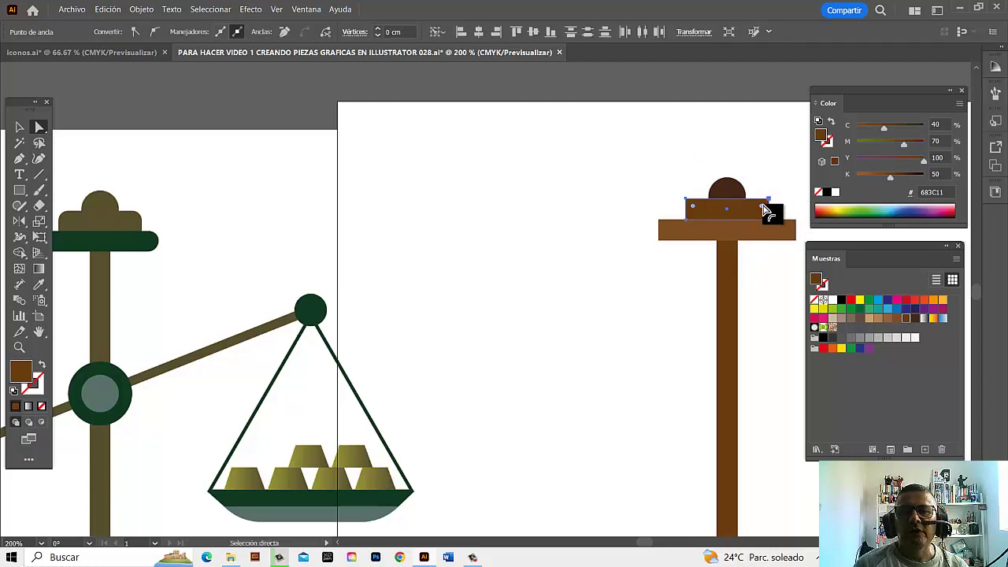
{"action": "left_click_drag", "start_coordinate": [763, 207], "coordinate": [763, 215]}
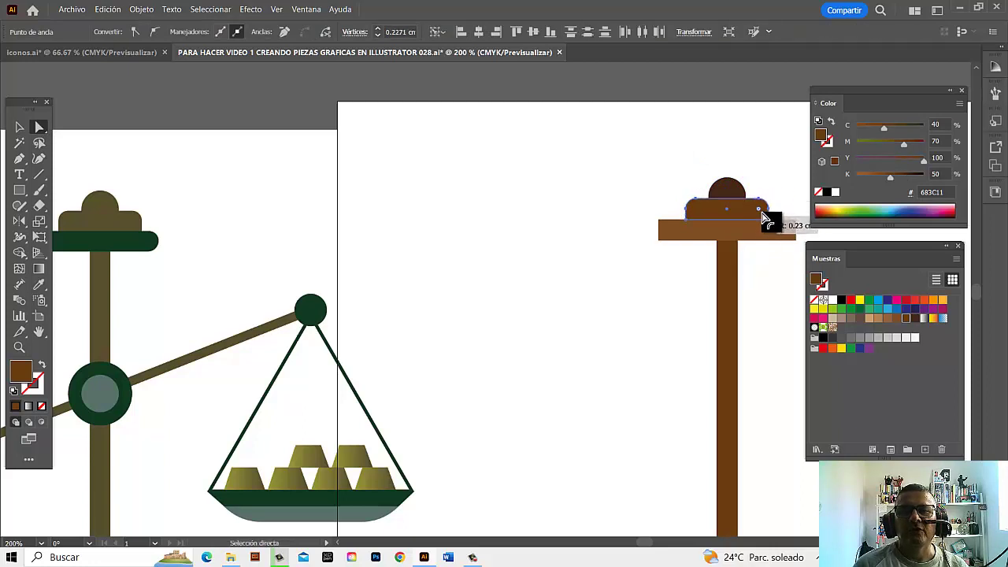
{"action": "left_click", "coordinate": [671, 260]}
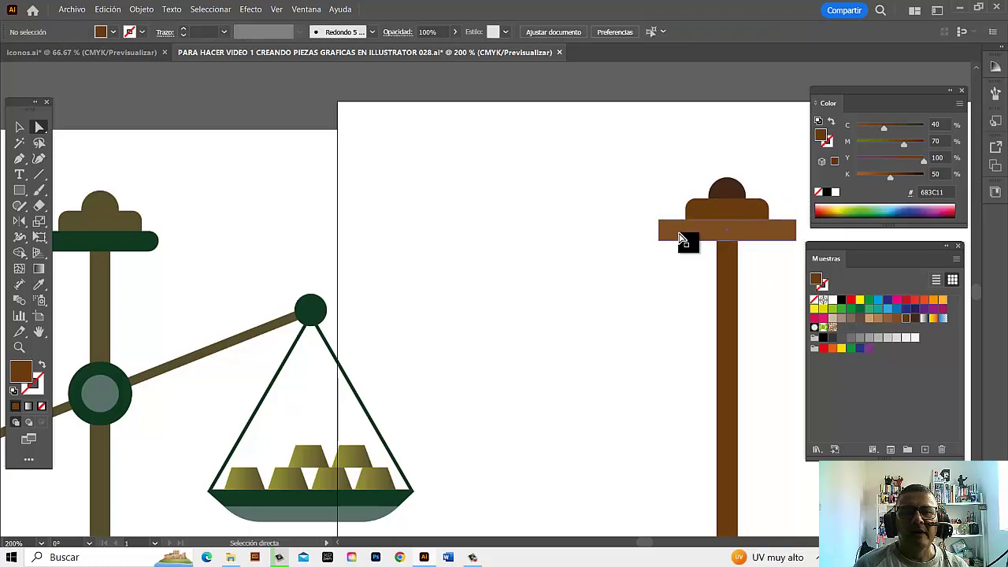
{"action": "left_click", "coordinate": [667, 230]}
{"action": "left_click_drag", "start_coordinate": [667, 230], "coordinate": [697, 243]}
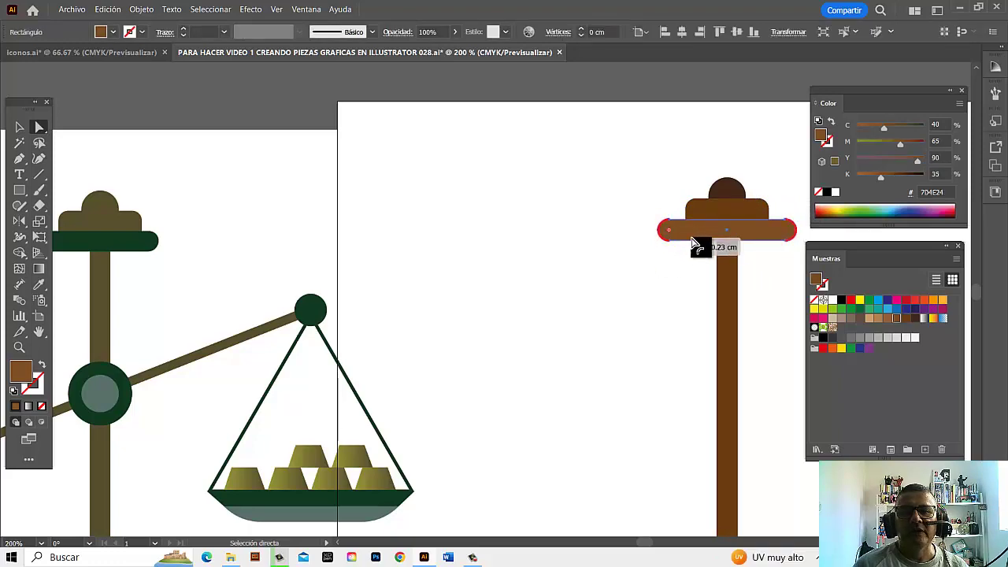
{"action": "left_click", "coordinate": [754, 281]}
{"action": "left_click_drag", "start_coordinate": [618, 442], "coordinate": [630, 219]}
- Round the top corners of the small base block
{"action": "scroll", "coordinate": [630, 219], "scroll_direction": "down", "scroll_amount": 2}
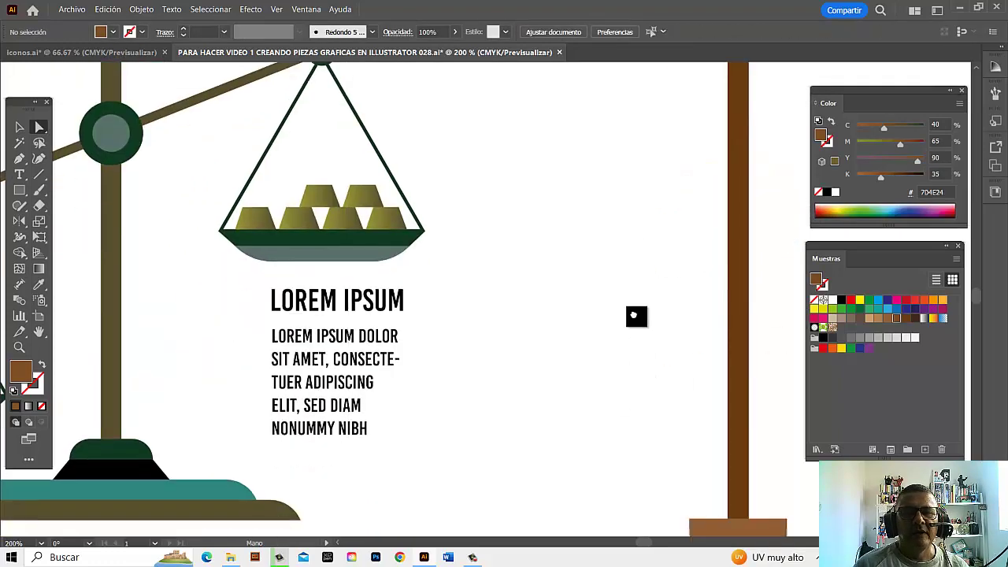
{"action": "scroll", "coordinate": [636, 318], "scroll_direction": "down", "scroll_amount": 4}
{"action": "scroll", "coordinate": [627, 326], "scroll_direction": "down", "scroll_amount": 1}
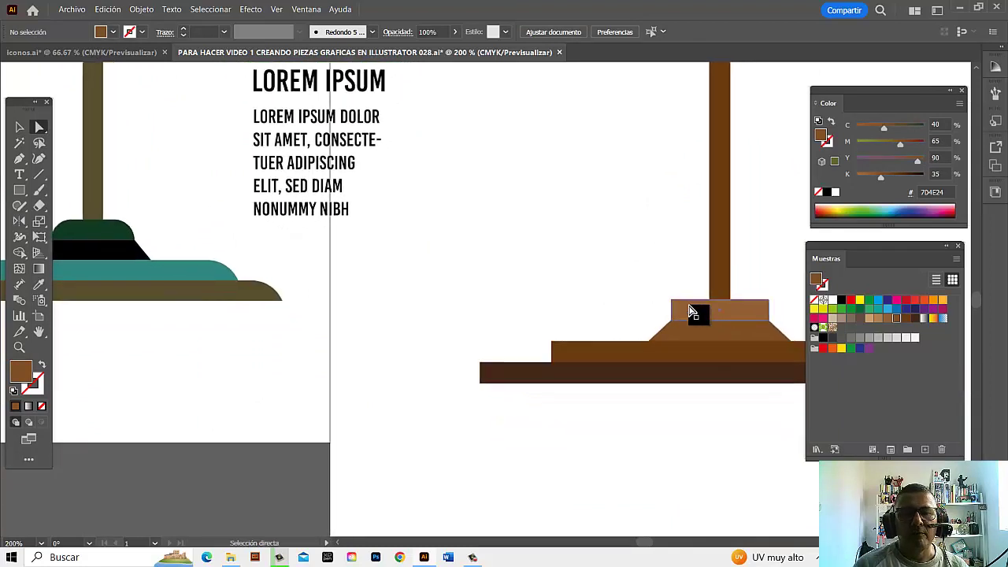
{"action": "mouse_move", "coordinate": [672, 303]}
{"action": "left_mouse_down"}
{"action": "mouse_move", "coordinate": [771, 307]}
{"action": "mouse_move", "coordinate": [754, 323]}
{"action": "left_mouse_up"}
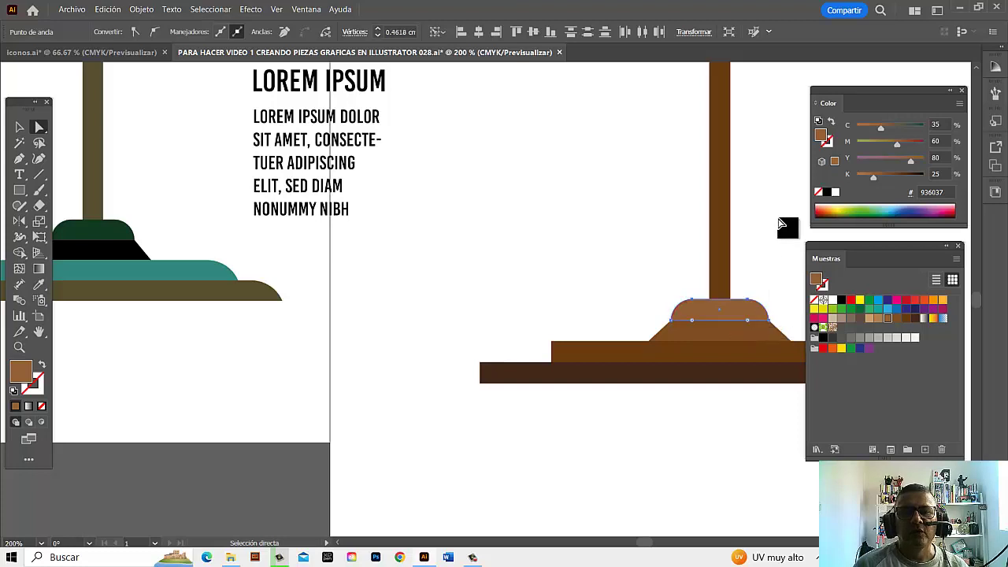
{"action": "key", "text": "ctrl+shift+a"}
- Round the top corners of the middle base step
{"action": "mouse_move", "coordinate": [722, 375]}
{"action": "left_mouse_down"}
{"action": "mouse_move", "coordinate": [735, 342]}
{"action": "mouse_move", "coordinate": [641, 326]}
{"action": "left_mouse_up"}
{"action": "left_click_drag", "start_coordinate": [714, 315], "coordinate": [625, 337]}
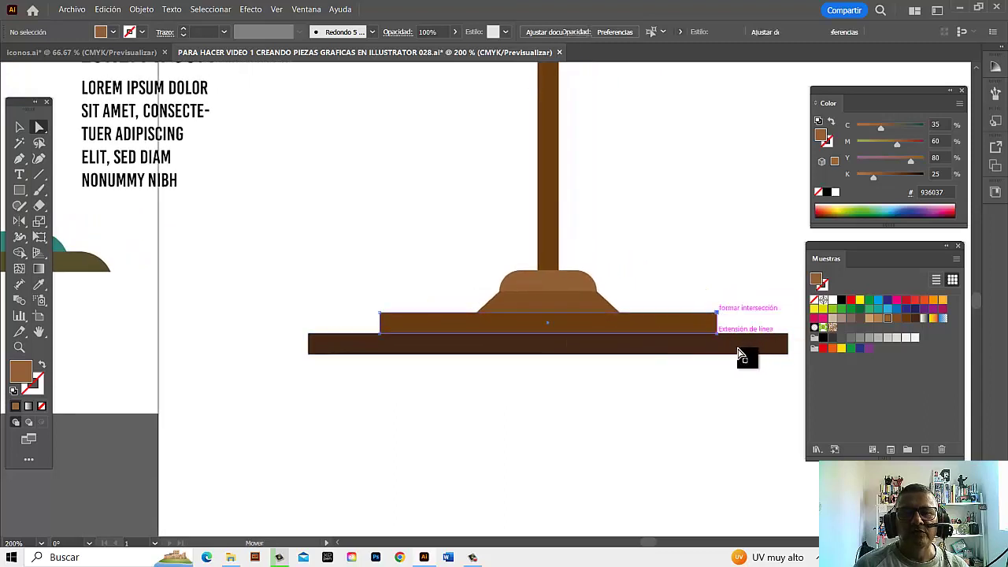
{"action": "left_click", "coordinate": [709, 324]}
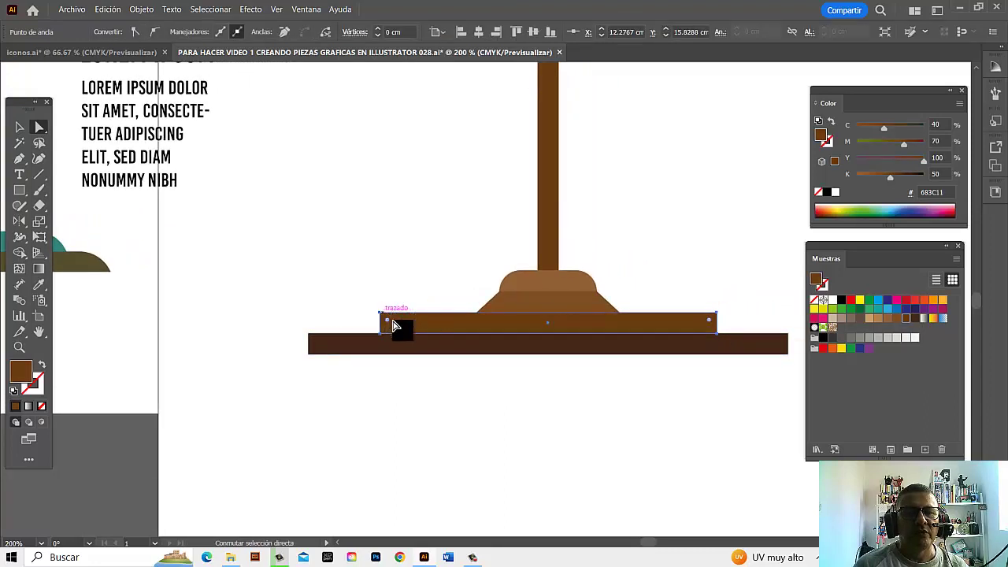
{"action": "left_click_drag", "start_coordinate": [385, 319], "coordinate": [540, 347]}
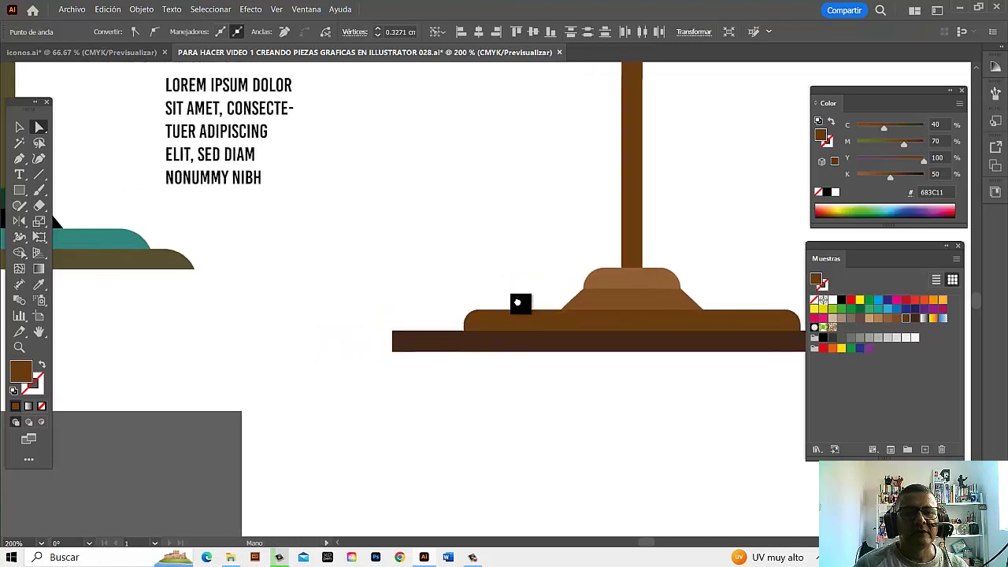
{"action": "left_click", "coordinate": [558, 336]}
- Round the top corners of the dark bottom bar of the base
{"action": "left_click", "coordinate": [461, 342]}
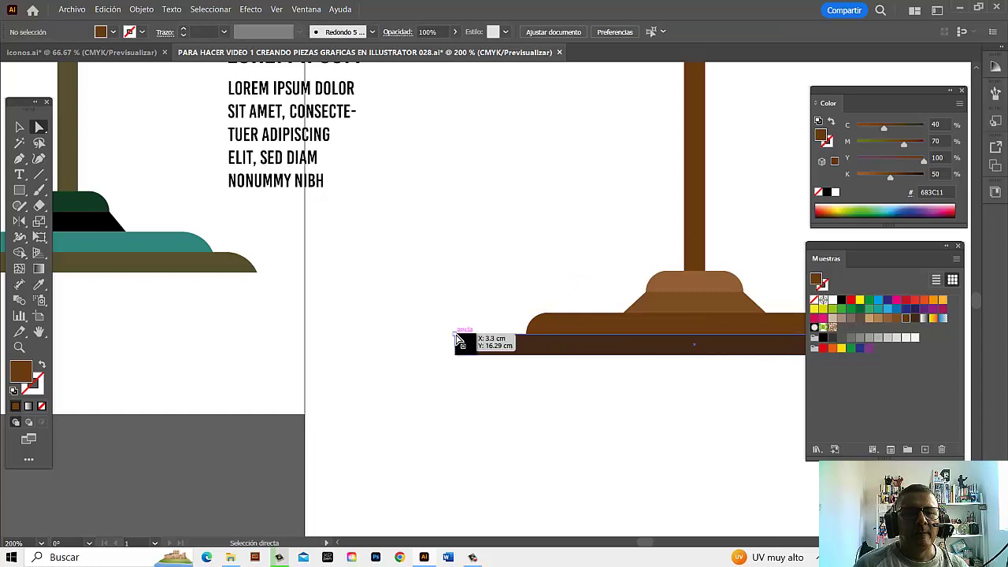
{"action": "left_click_drag", "start_coordinate": [462, 342], "coordinate": [498, 427]}
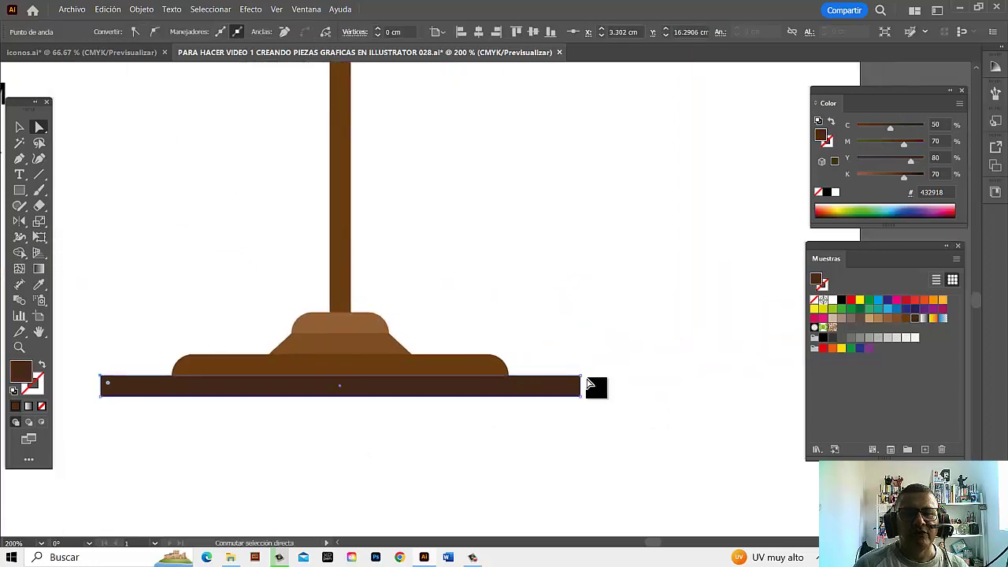
{"action": "left_click_drag", "start_coordinate": [578, 391], "coordinate": [515, 420]}
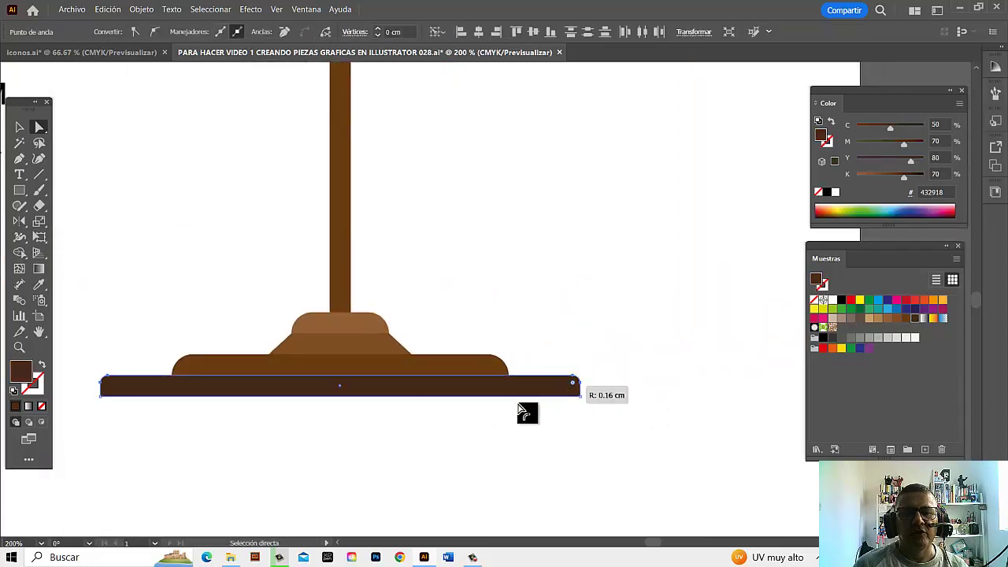
{"action": "key", "text": "ctrl+minus"}
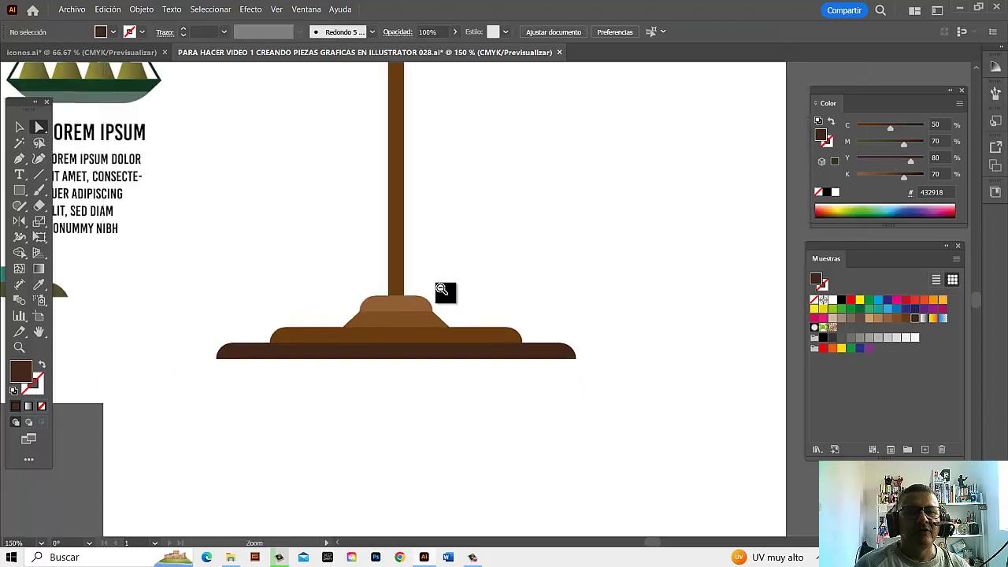
- Draw a dark brown 1.55 cm circle on the middle of the pillar
{"action": "key", "text": "ctrl+minus"}
{"action": "key", "text": "ctrl+minus"}
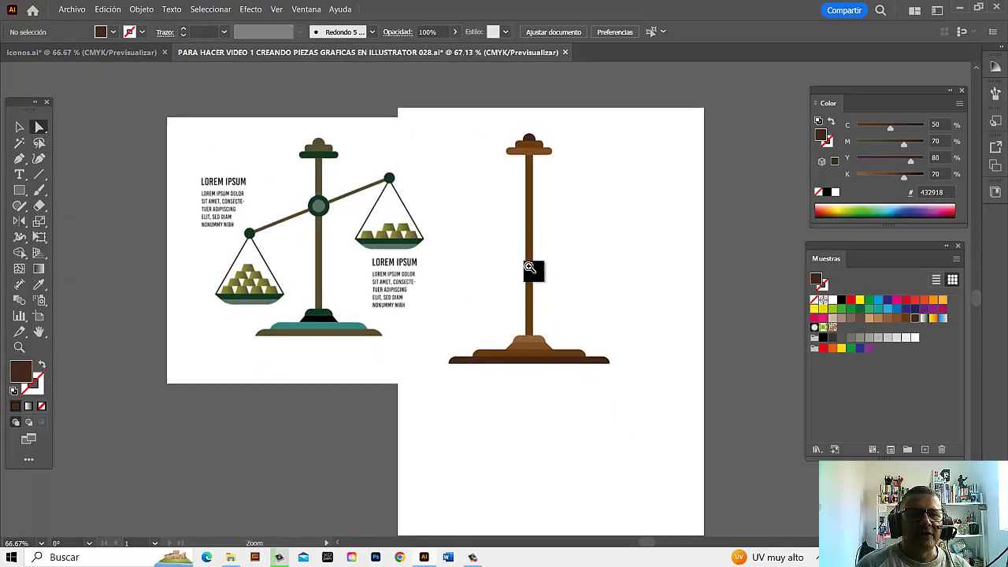
{"action": "left_click_drag", "start_coordinate": [533, 271], "coordinate": [482, 285]}
{"action": "left_click", "coordinate": [464, 272]}
{"action": "left_click", "coordinate": [480, 270]}
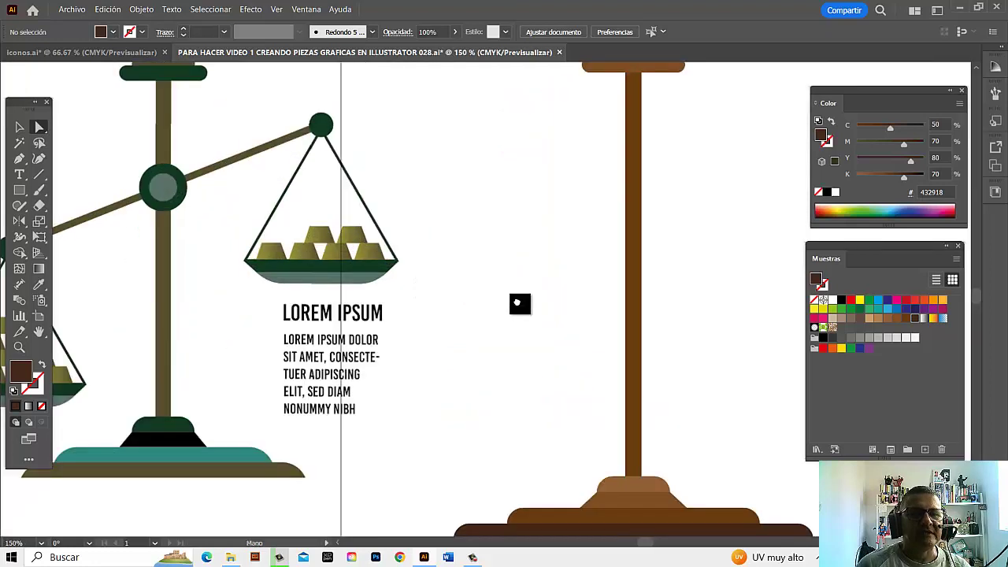
{"action": "left_click_drag", "start_coordinate": [19, 190], "coordinate": [95, 184]}
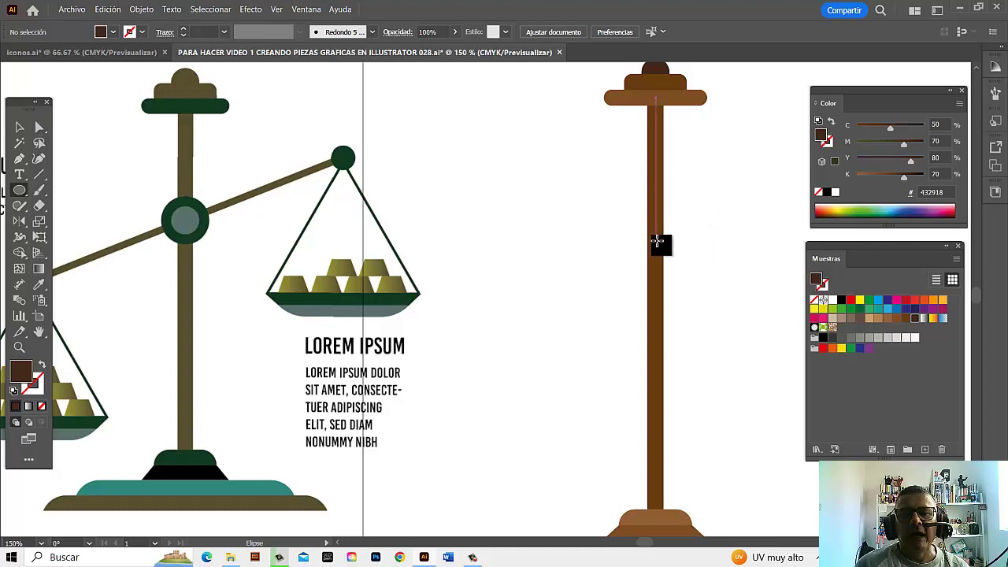
{"action": "mouse_move", "coordinate": [657, 241]}
{"action": "left_mouse_down"}
{"action": "mouse_move", "coordinate": [682, 214]}
{"action": "mouse_move", "coordinate": [684, 225]}
{"action": "left_mouse_up"}
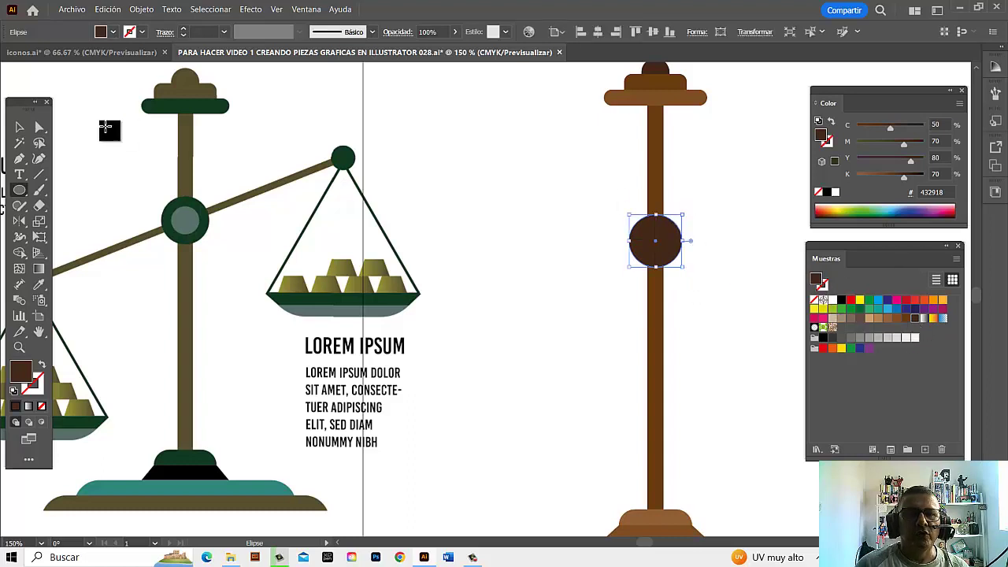
- Add a smaller 0.95 cm light brown circle inside the dark circle
{"action": "left_click", "coordinate": [19, 127]}
{"action": "left_click", "coordinate": [673, 267]}
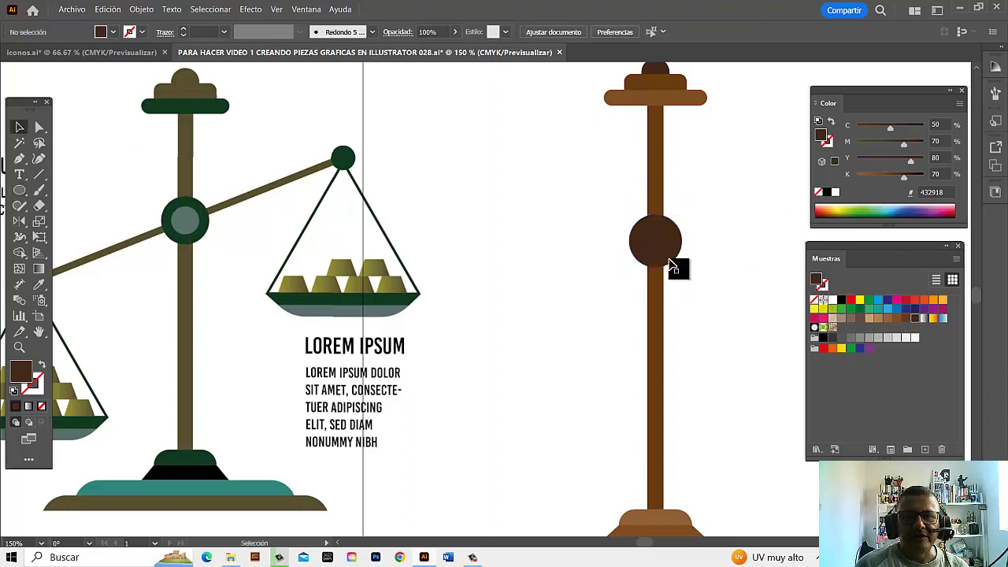
{"action": "left_click", "coordinate": [674, 262]}
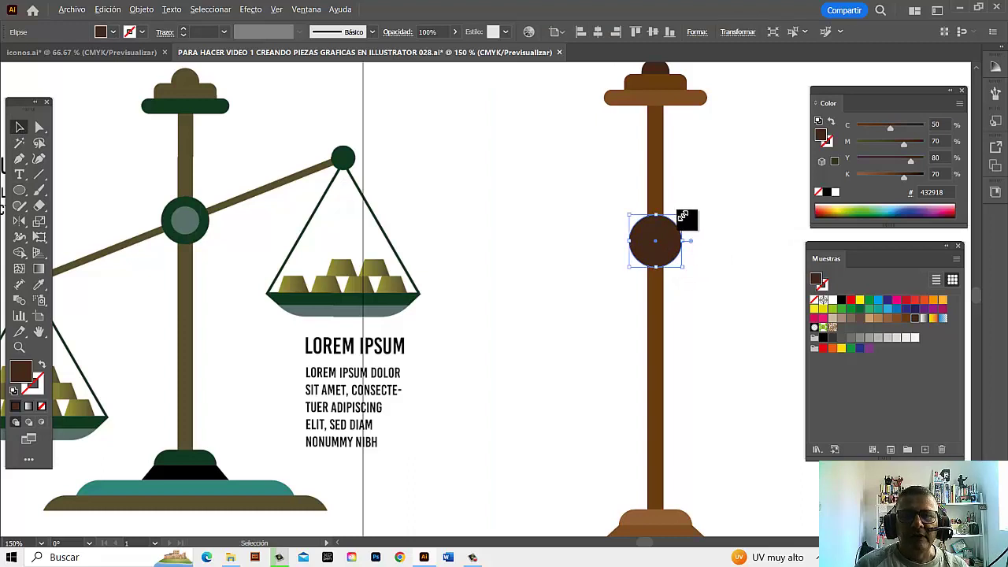
{"action": "left_click_drag", "start_coordinate": [682, 215], "coordinate": [675, 225]}
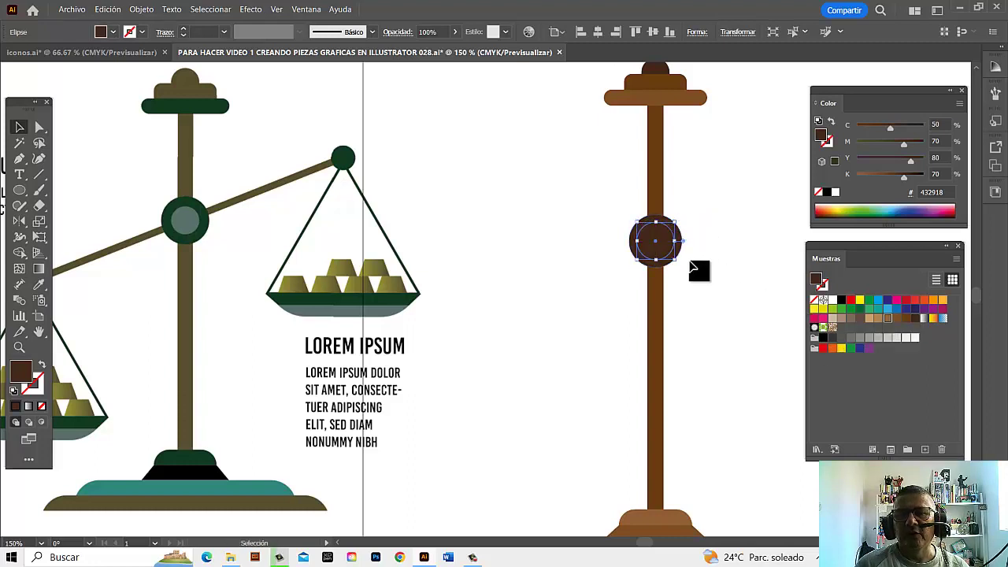
{"action": "left_click_drag", "start_coordinate": [890, 323], "coordinate": [676, 223]}
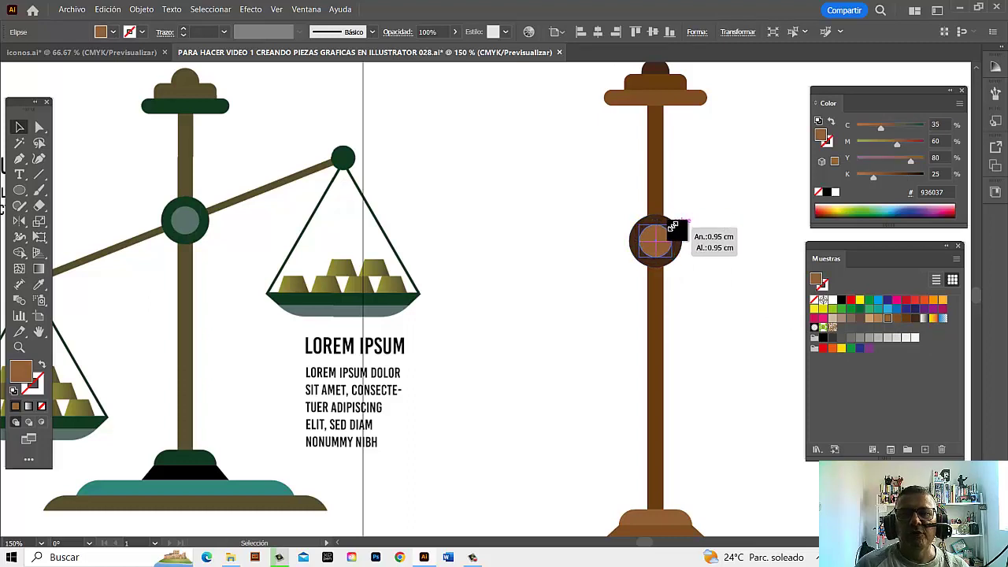
{"action": "left_click", "coordinate": [764, 192]}
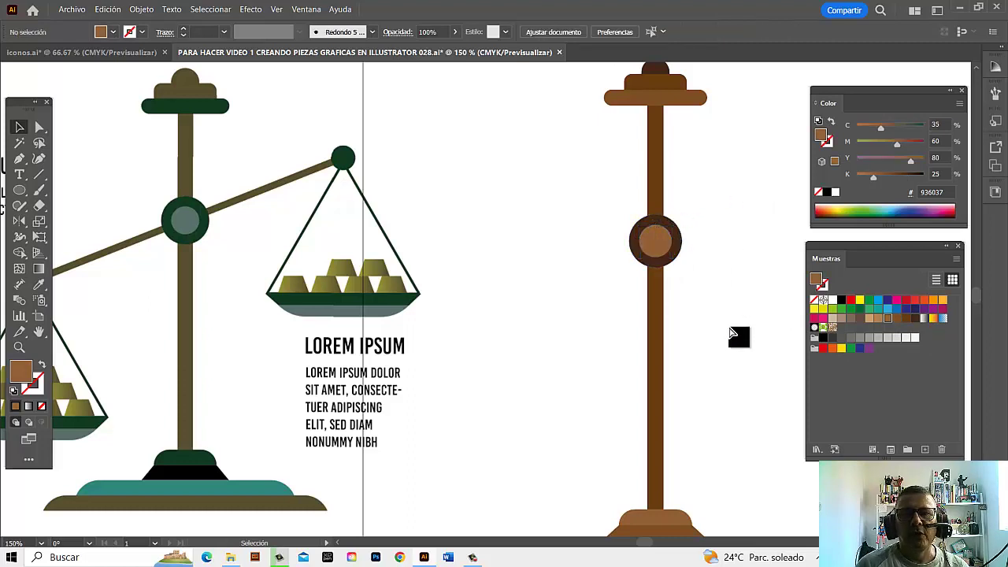
{"action": "key", "text": "ctrl+minus"}
{"action": "left_click_drag", "start_coordinate": [598, 333], "coordinate": [695, 315]}
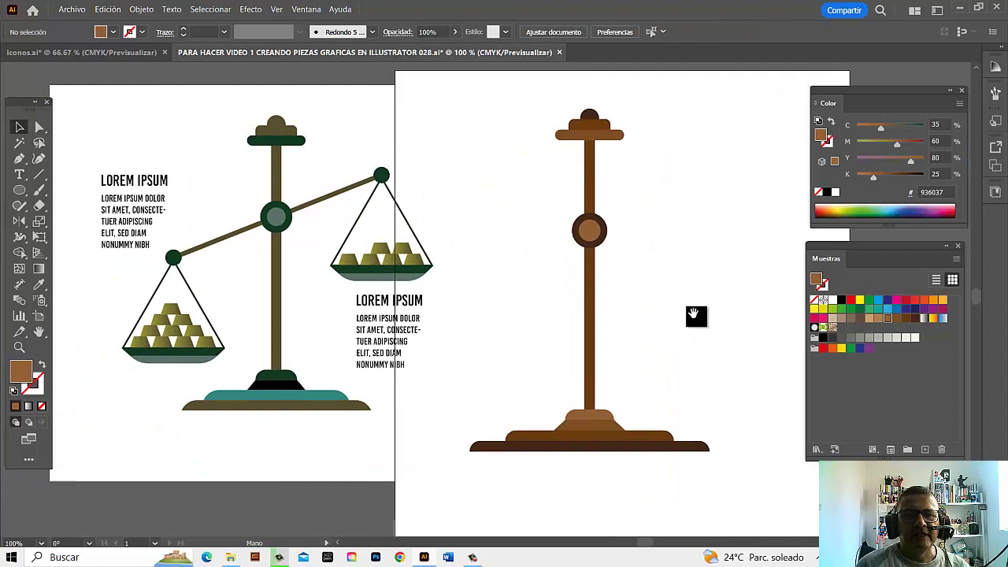
- Draw a long thin bar across the pillar in the pillar's dark brown
{"action": "left_click_drag", "start_coordinate": [352, 315], "coordinate": [279, 321]}
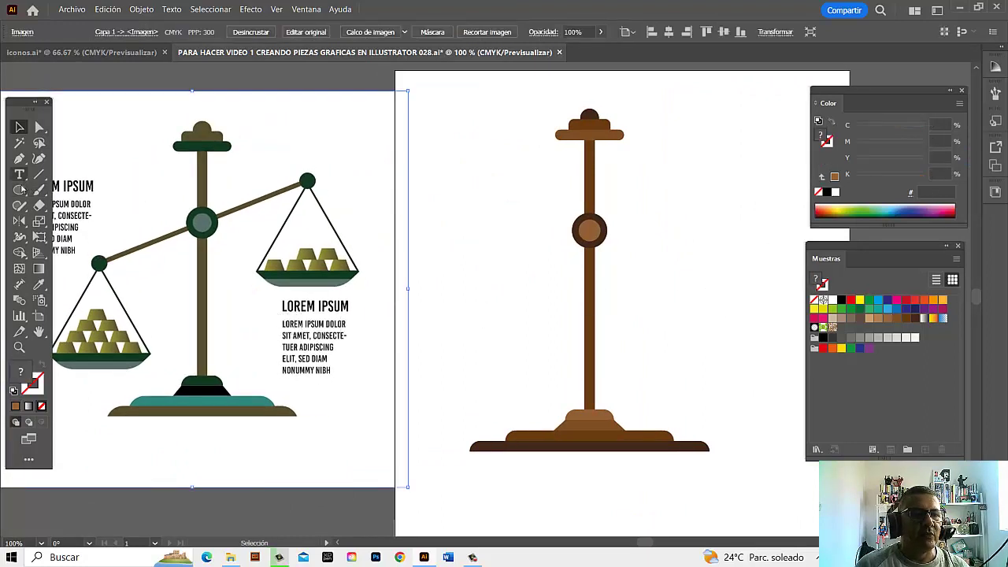
{"action": "left_click_drag", "start_coordinate": [20, 190], "coordinate": [60, 193]}
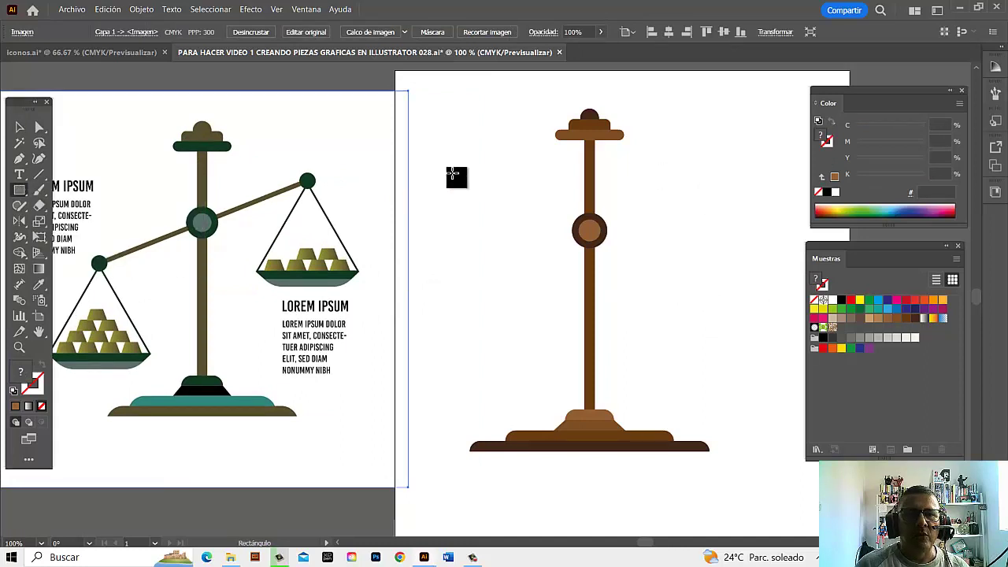
{"action": "left_click_drag", "start_coordinate": [453, 172], "coordinate": [733, 175]}
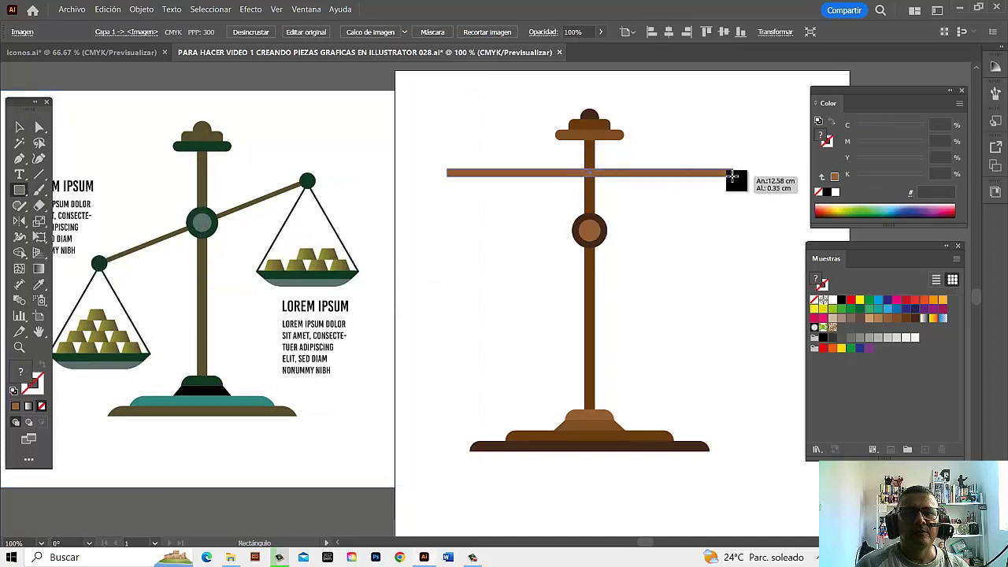
{"action": "left_click_drag", "start_coordinate": [733, 173], "coordinate": [732, 175]}
{"action": "left_click", "coordinate": [39, 287]}
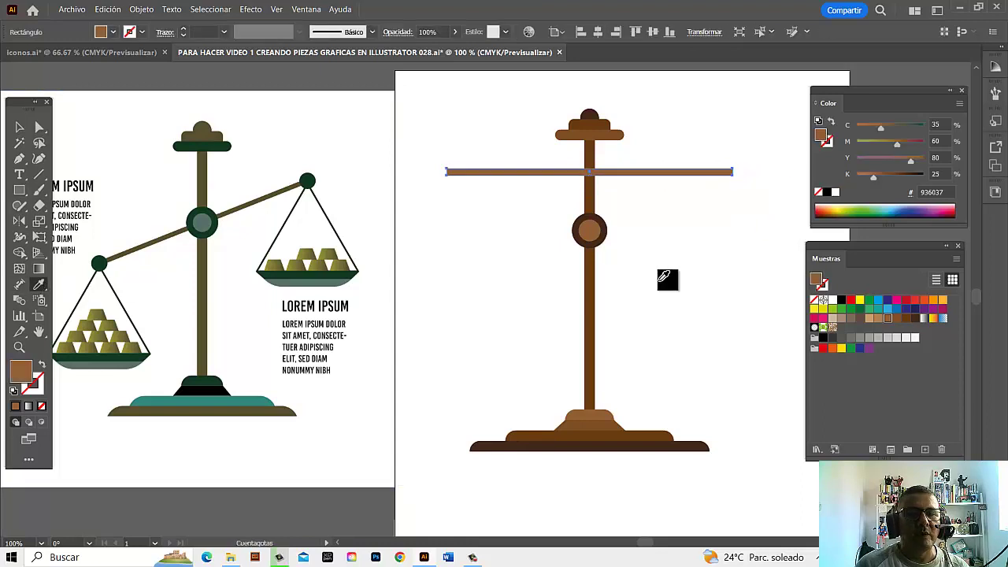
{"action": "left_click", "coordinate": [594, 289]}
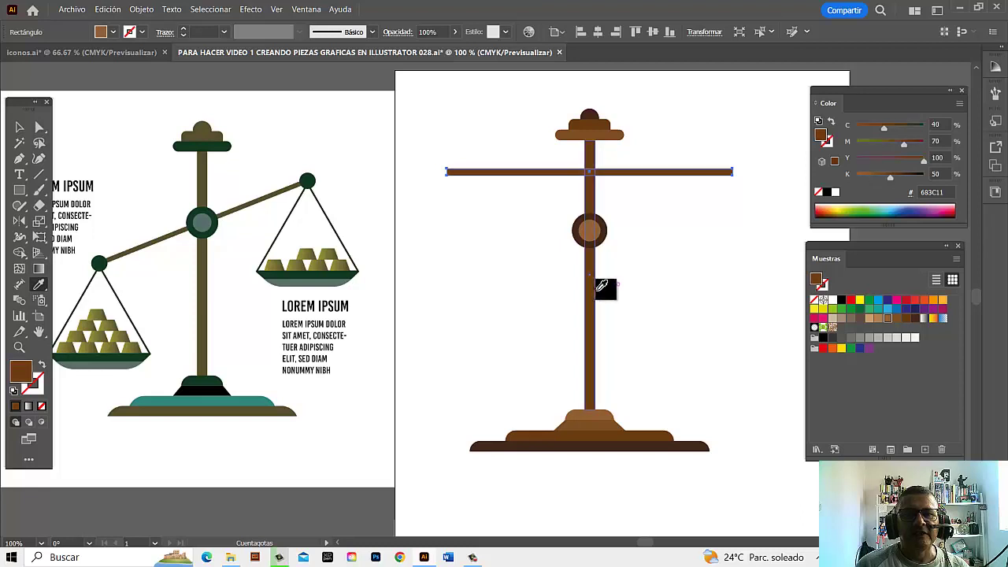
- Tilt the beam down to the right and send it behind the pivot circle
{"action": "left_click", "coordinate": [19, 127]}
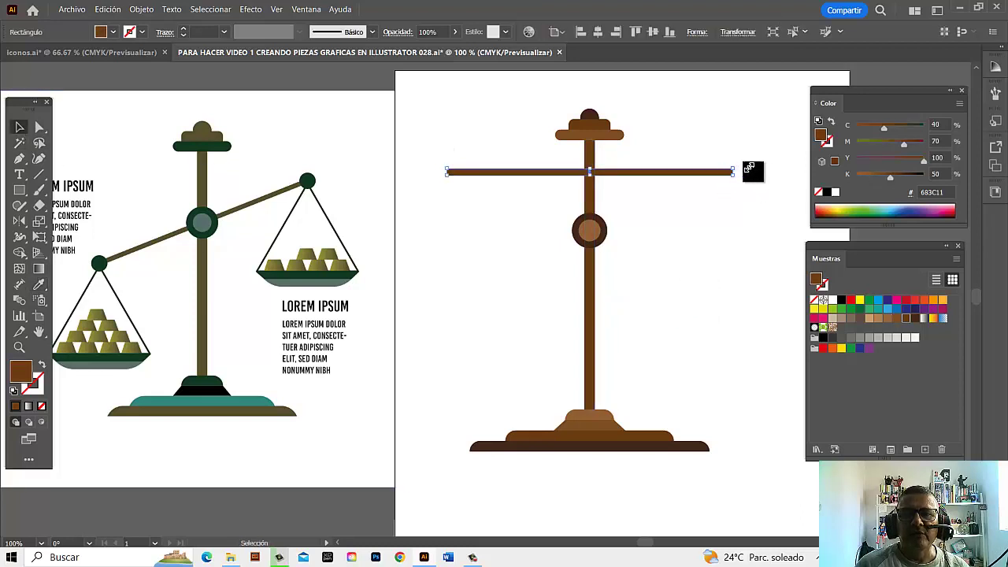
{"action": "mouse_move", "coordinate": [739, 166]}
{"action": "left_mouse_down"}
{"action": "mouse_move", "coordinate": [731, 182]}
{"action": "mouse_move", "coordinate": [742, 207]}
{"action": "mouse_move", "coordinate": [685, 263]}
{"action": "left_mouse_up"}
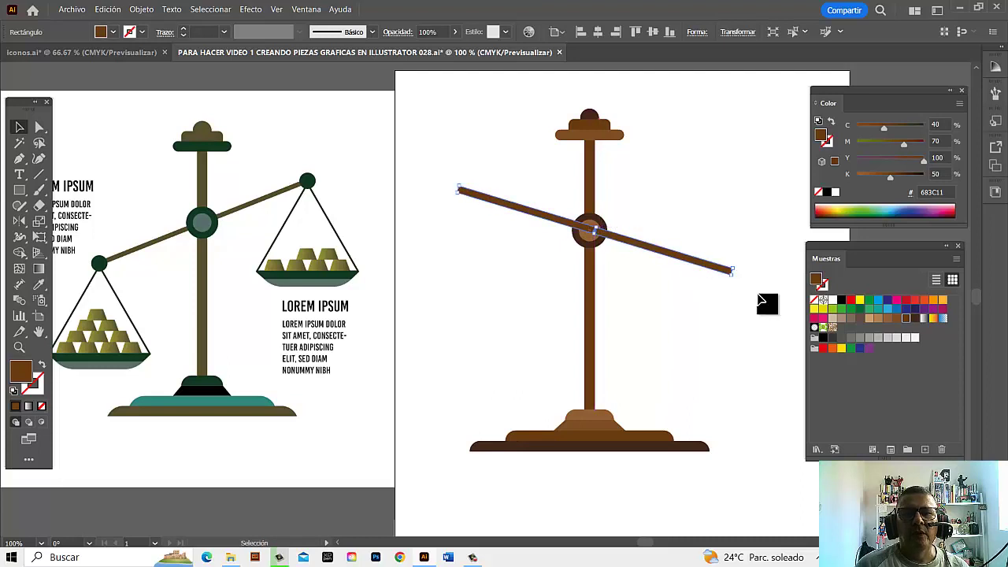
{"action": "right_click", "coordinate": [654, 252]}
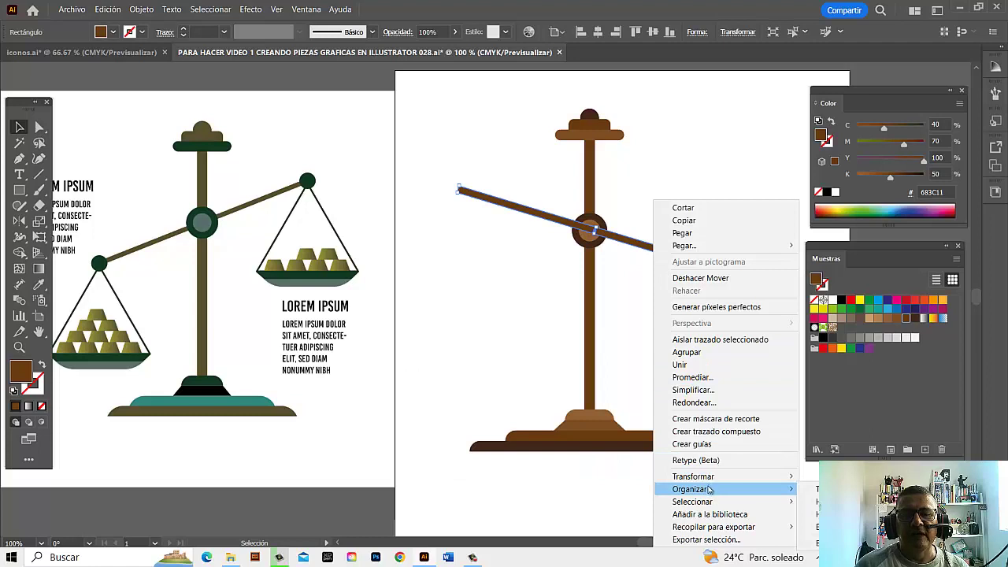
{"action": "left_click", "coordinate": [807, 527]}
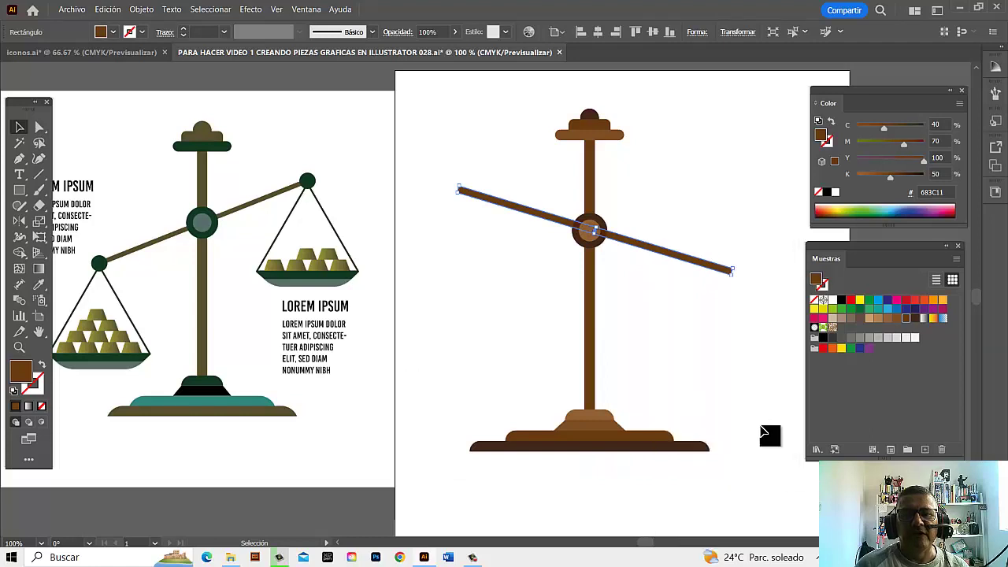
{"action": "left_click", "coordinate": [705, 198]}
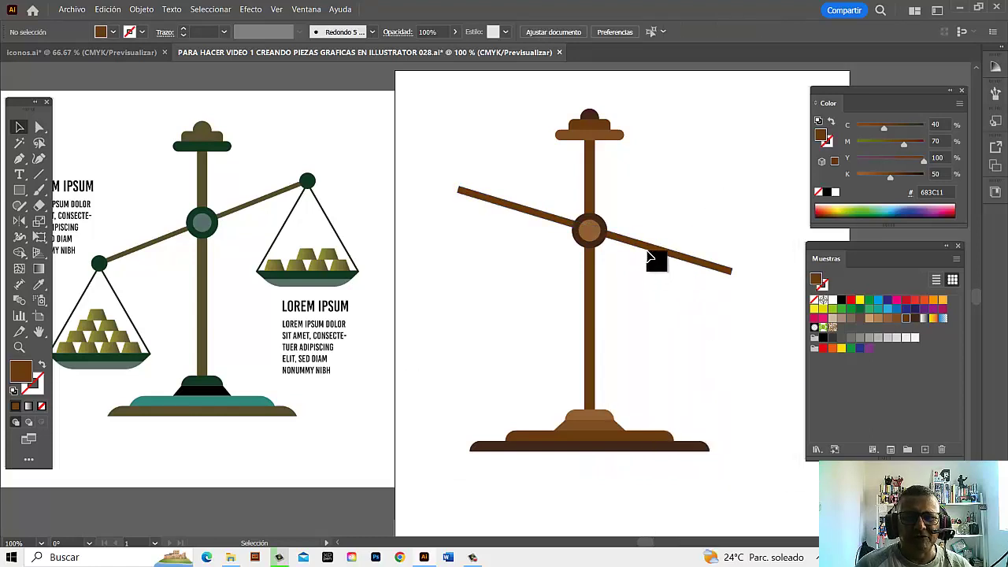
- Draw a small dark brown 432918 circle at the beam's left end
{"action": "left_click_drag", "start_coordinate": [510, 304], "coordinate": [508, 282]}
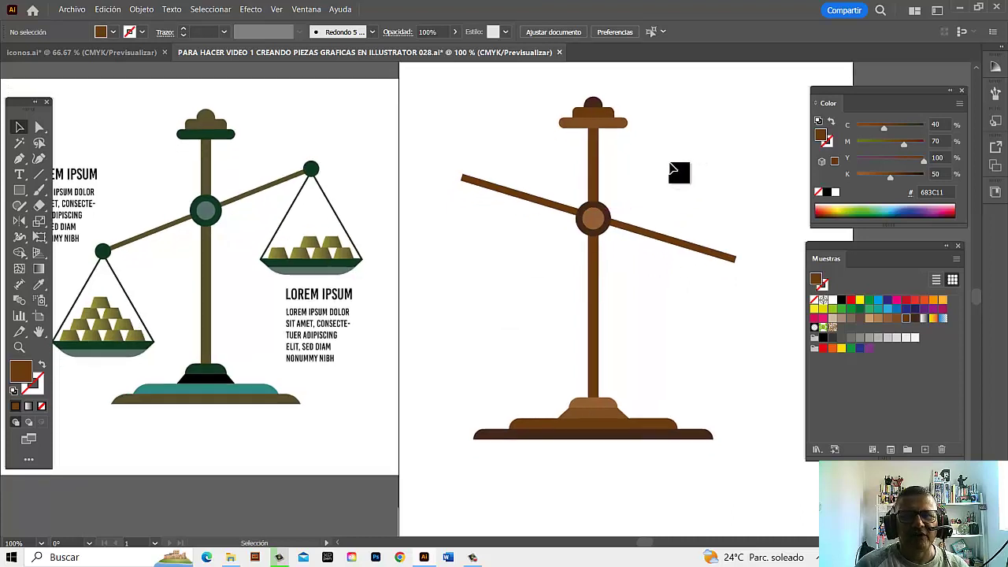
{"action": "left_click_drag", "start_coordinate": [484, 273], "coordinate": [510, 270]}
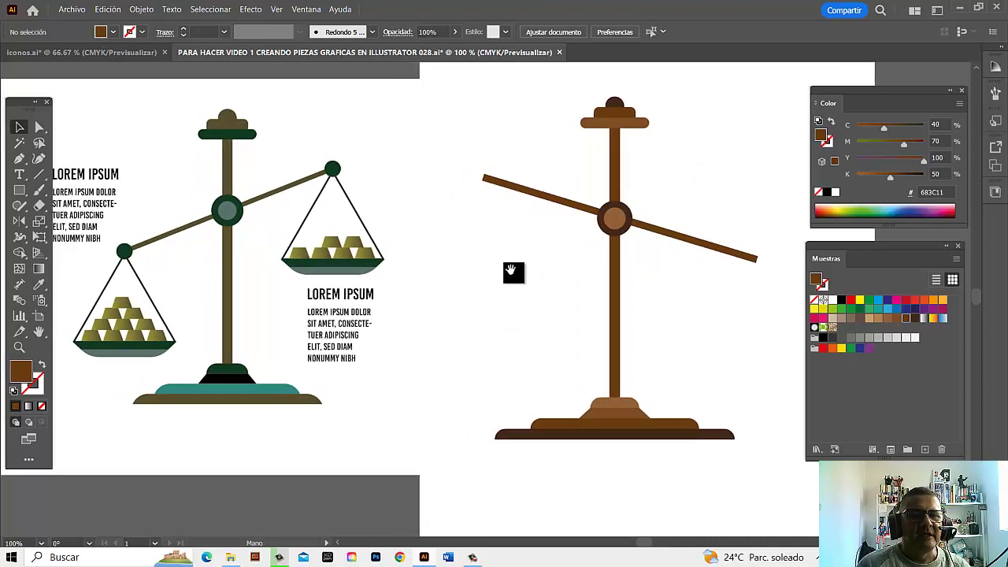
{"action": "left_click_drag", "start_coordinate": [20, 190], "coordinate": [75, 224]}
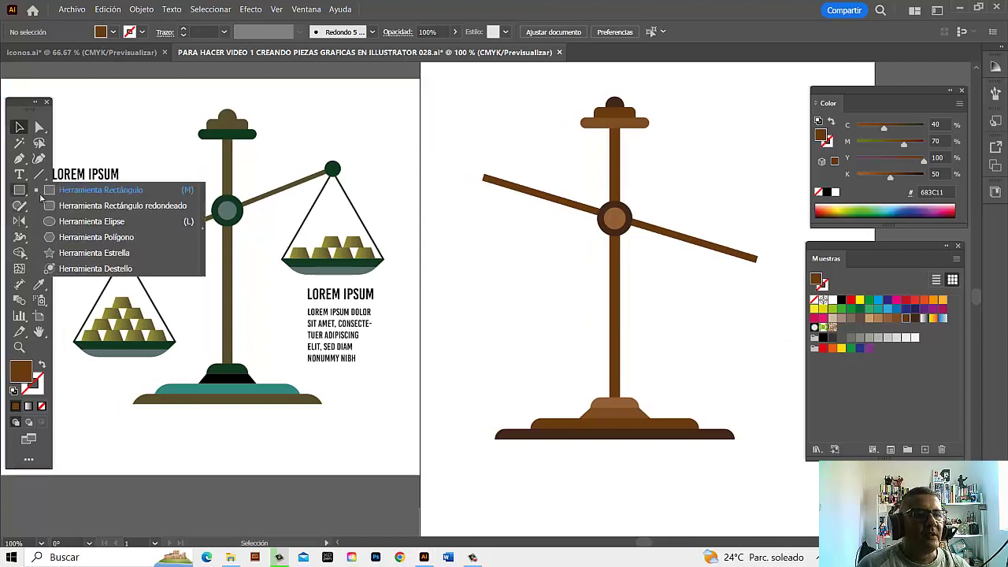
{"action": "left_click", "coordinate": [74, 223]}
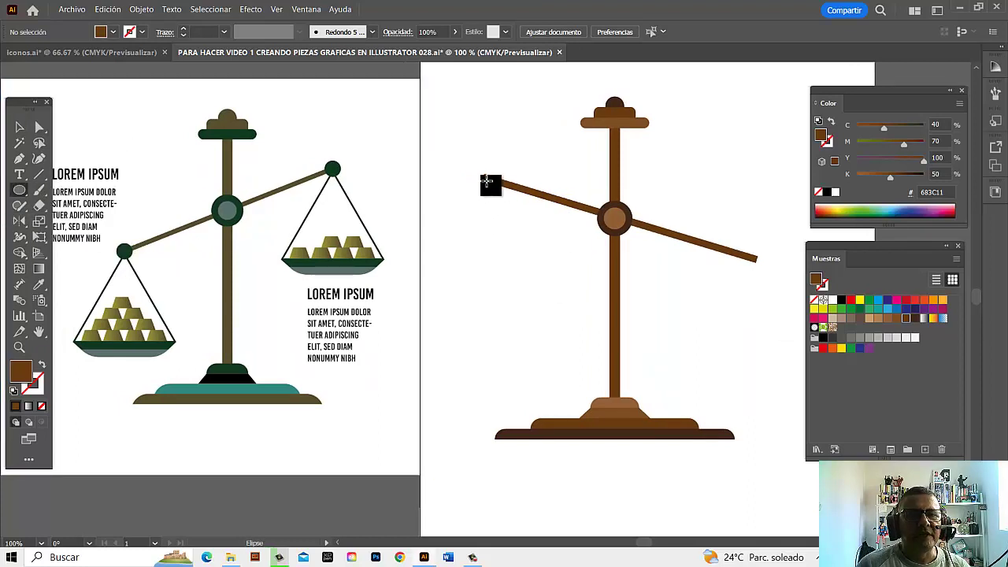
{"action": "left_click_drag", "start_coordinate": [485, 178], "coordinate": [495, 181]}
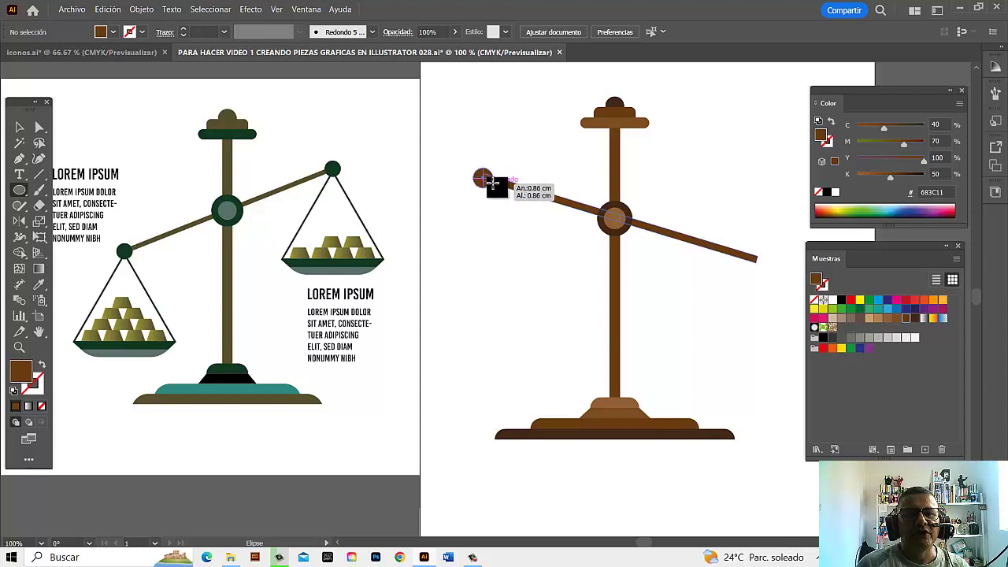
{"action": "left_click_drag", "start_coordinate": [495, 181], "coordinate": [494, 180]}
{"action": "left_click", "coordinate": [25, 127]}
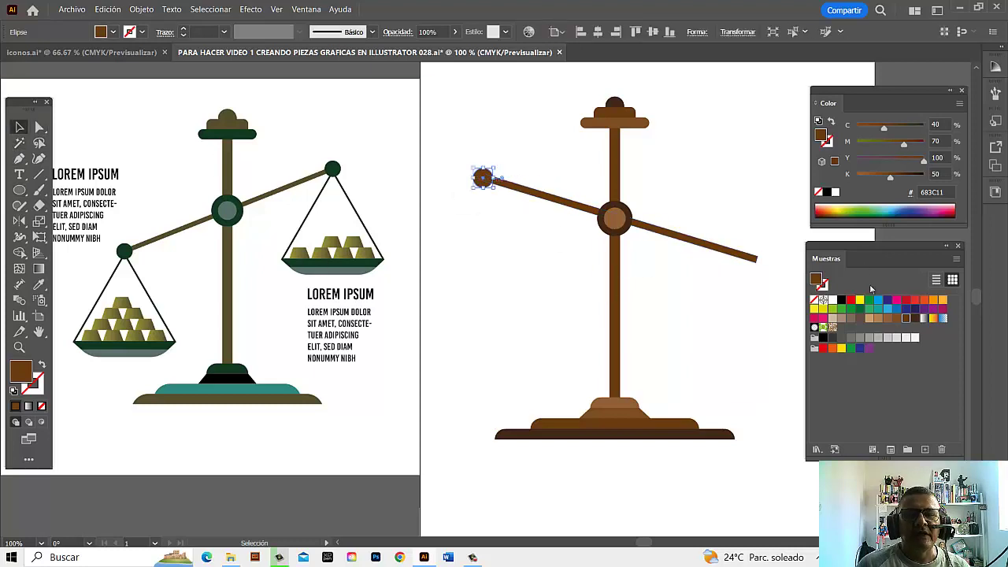
{"action": "left_click_drag", "start_coordinate": [915, 321], "coordinate": [448, 140]}
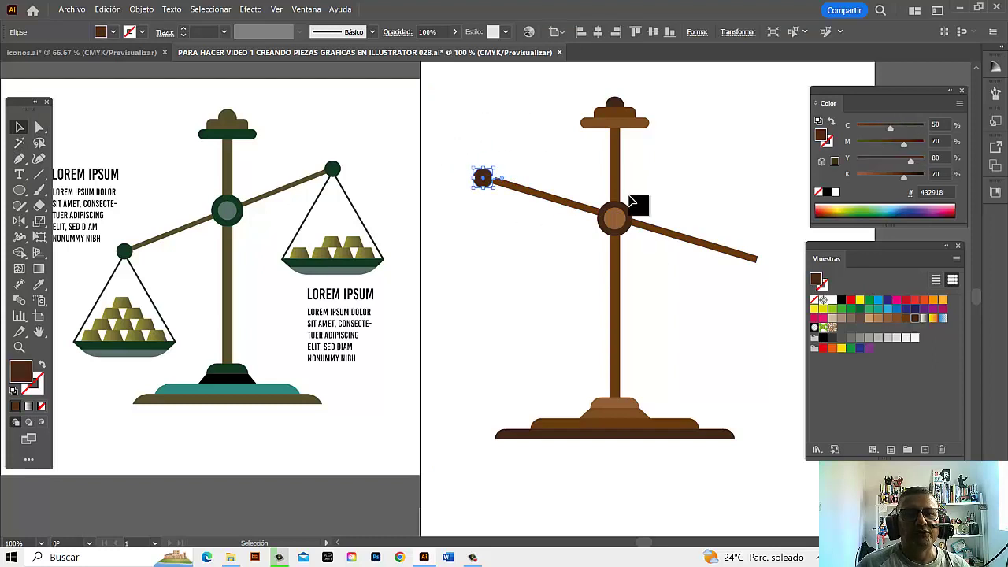
- Copy the end circle to the beam's right end and recolour the beam 936037
{"action": "mouse_move", "coordinate": [508, 264]}
{"action": "left_mouse_down"}
{"action": "mouse_move", "coordinate": [522, 225]}
{"action": "mouse_move", "coordinate": [484, 182]}
{"action": "mouse_move", "coordinate": [760, 269]}
{"action": "mouse_move", "coordinate": [753, 292]}
{"action": "left_mouse_up"}
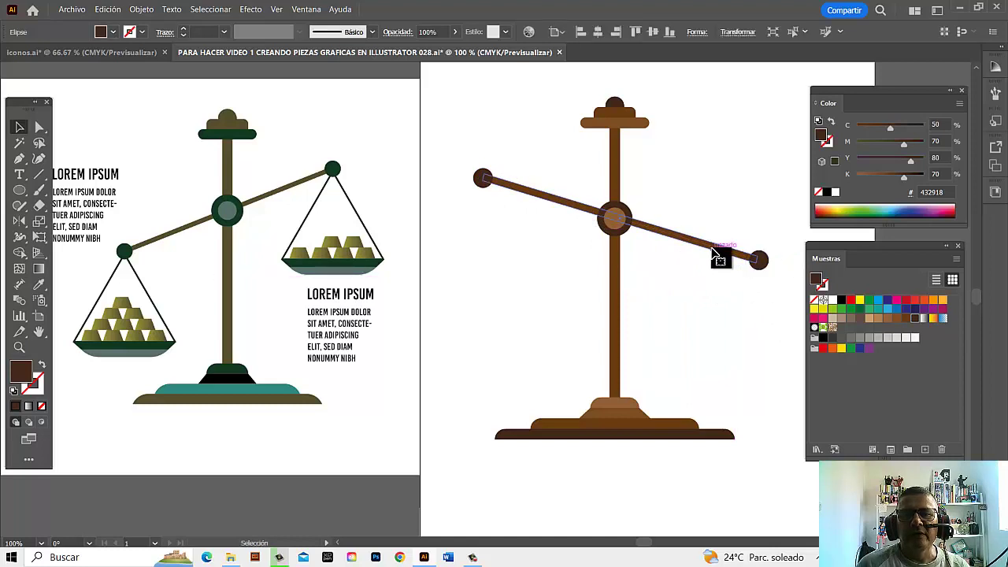
{"action": "left_click", "coordinate": [718, 256]}
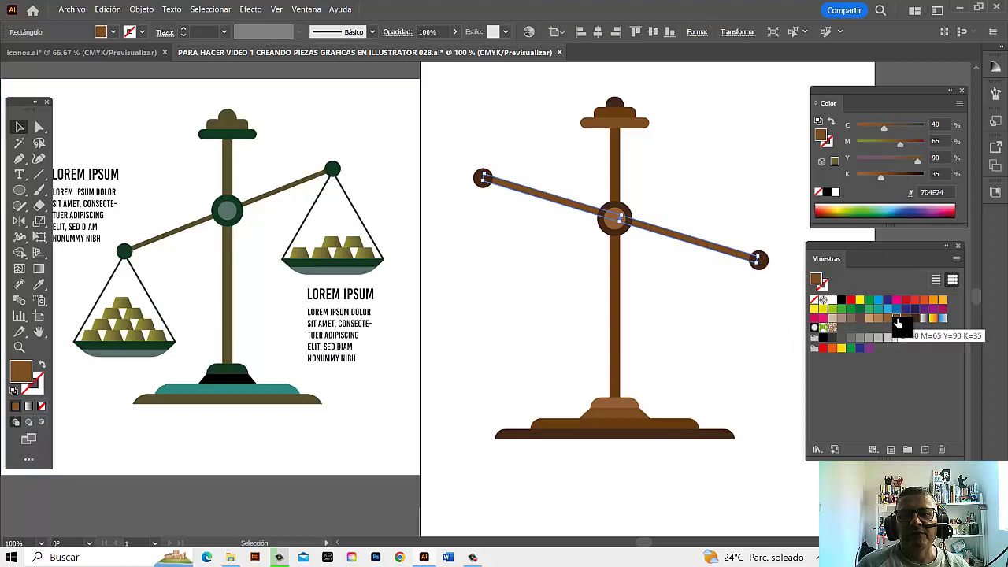
{"action": "left_click", "coordinate": [888, 319]}
{"action": "left_click", "coordinate": [740, 177]}
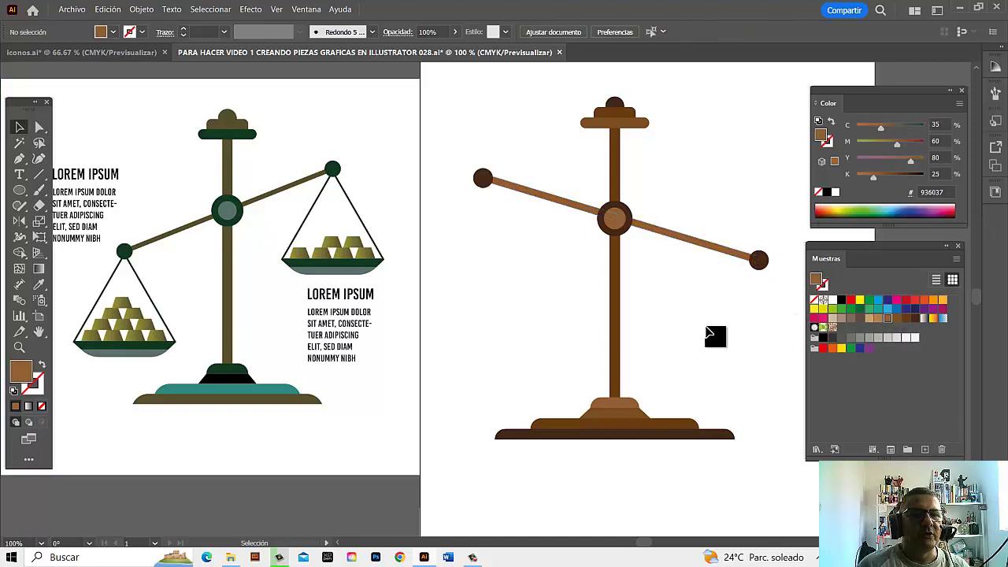
- Reposition the reference scale picture and zoom out to see both artboards
{"action": "scroll", "coordinate": [706, 331], "scroll_direction": "left", "scroll_amount": 2}
{"action": "scroll", "coordinate": [496, 304], "scroll_direction": "left", "scroll_amount": 3}
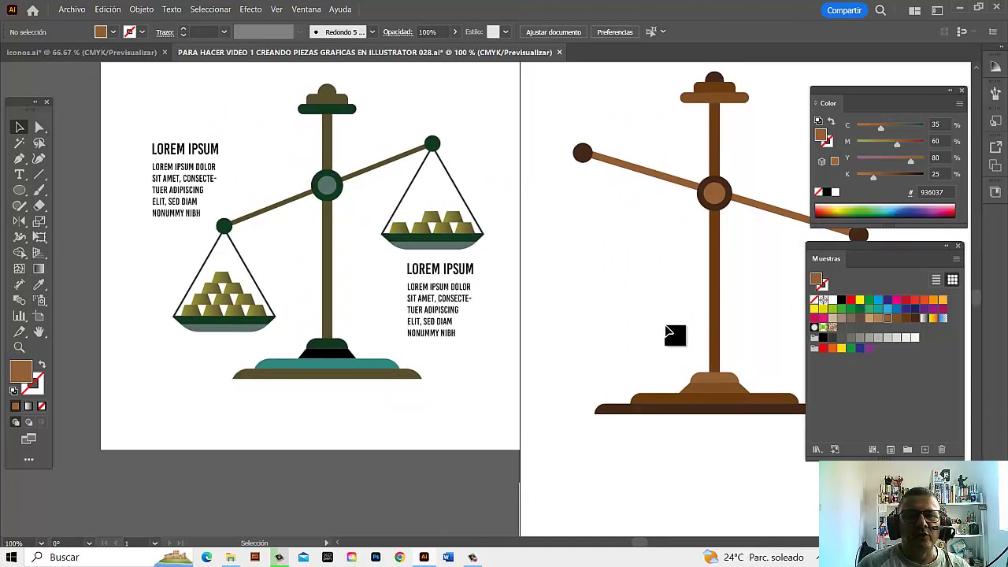
{"action": "left_click_drag", "start_coordinate": [399, 327], "coordinate": [348, 317]}
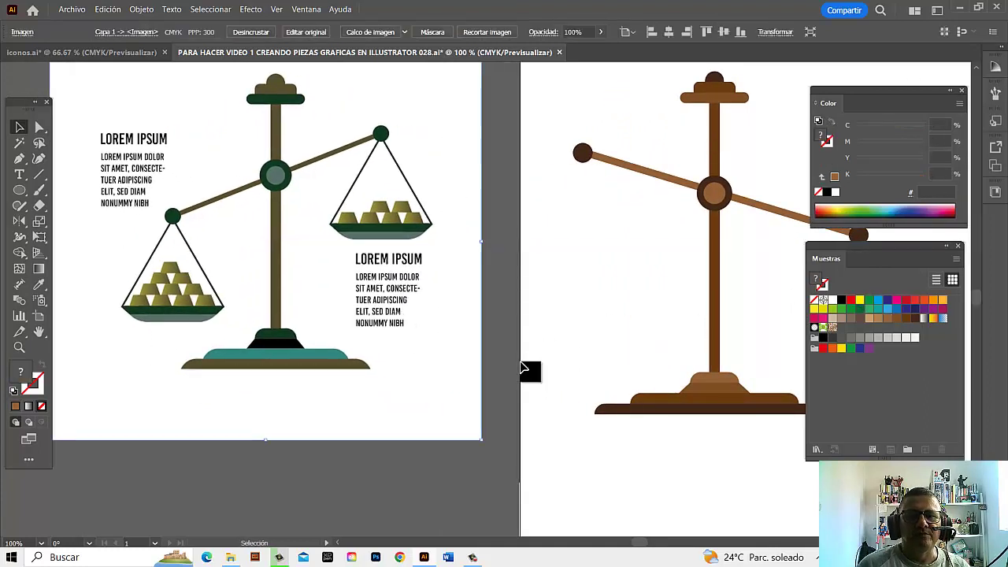
{"action": "scroll", "coordinate": [508, 364], "scroll_direction": "right", "scroll_amount": 3}
{"action": "left_click", "coordinate": [461, 96]}
{"action": "scroll", "coordinate": [655, 373], "scroll_direction": "down", "scroll_amount": 3}
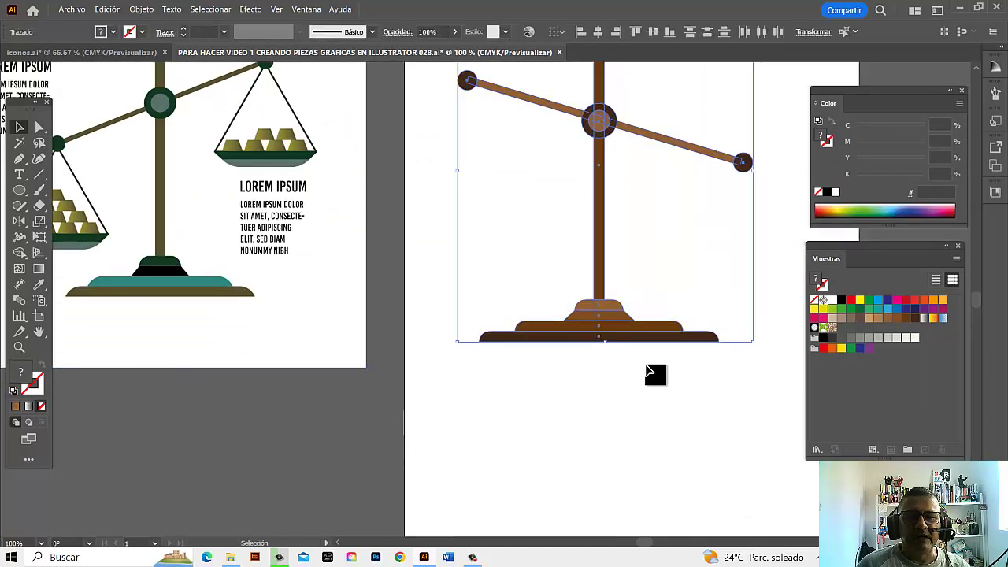
{"action": "left_click_drag", "start_coordinate": [604, 335], "coordinate": [654, 378]}
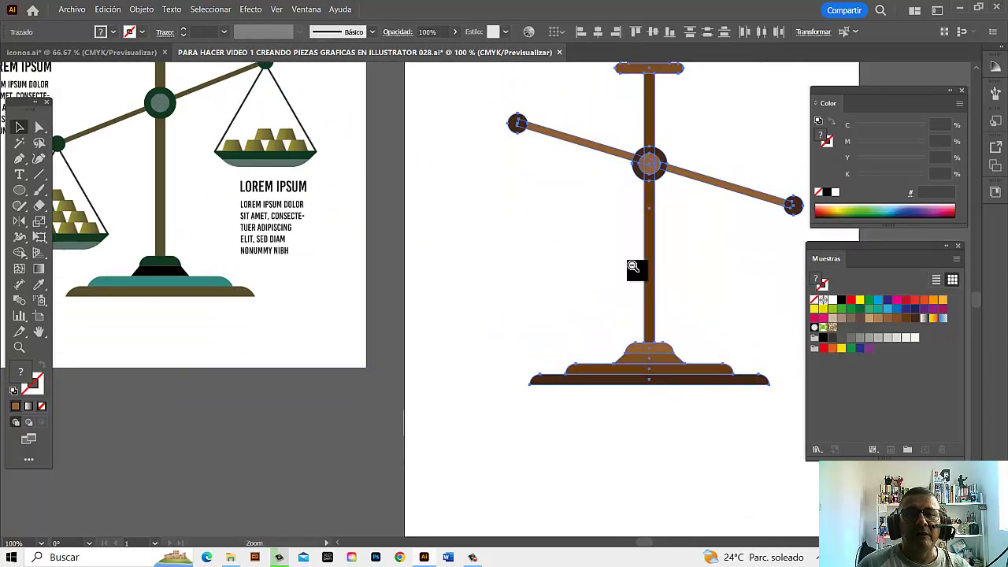
{"action": "key", "text": "ctrl+minus"}
- Create a three-sided polygon near the reference scale
{"action": "key", "text": "ctrl+plus"}
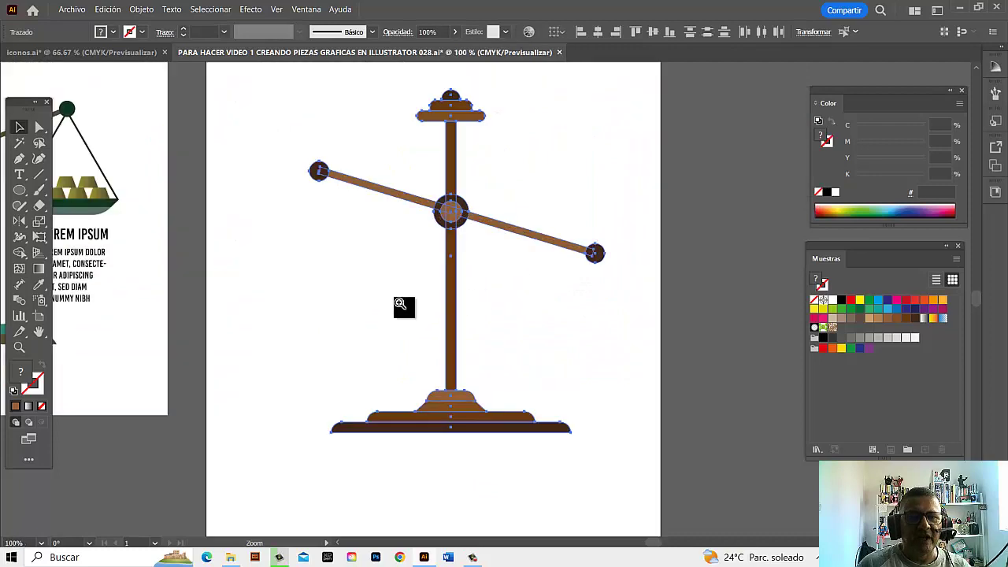
{"action": "left_click_drag", "start_coordinate": [405, 306], "coordinate": [659, 299]}
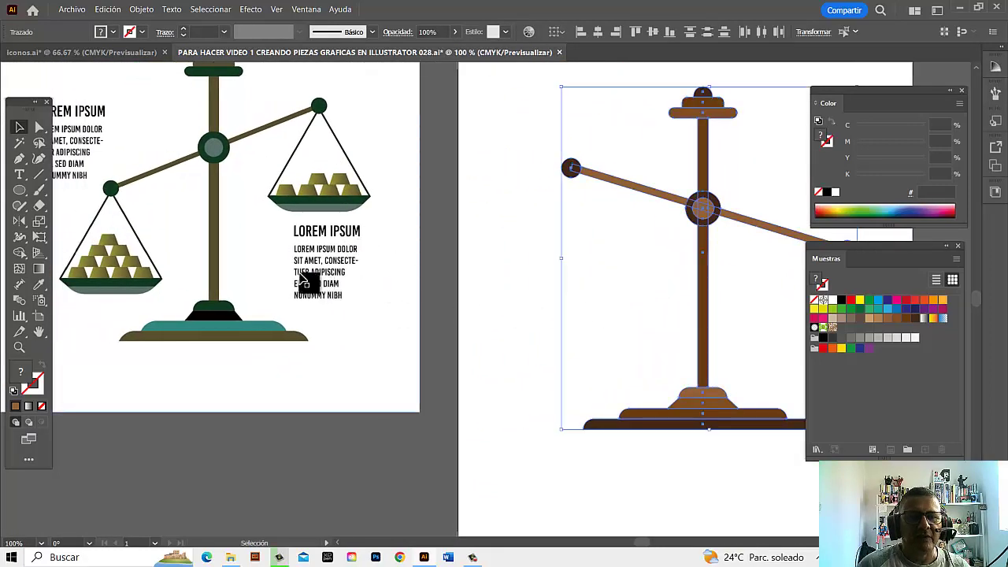
{"action": "left_click_drag", "start_coordinate": [303, 279], "coordinate": [360, 314]}
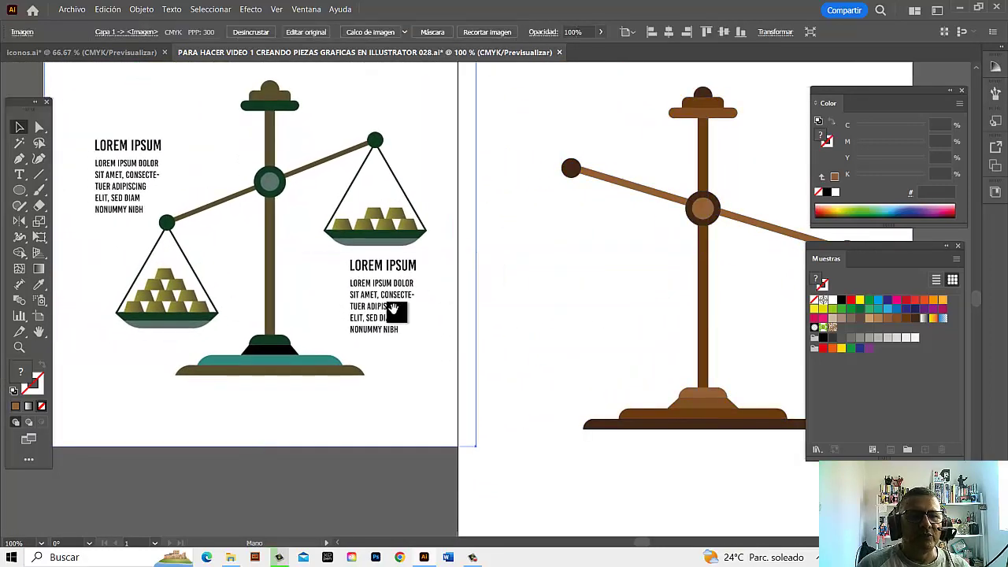
{"action": "key", "text": "ctrl+plus"}
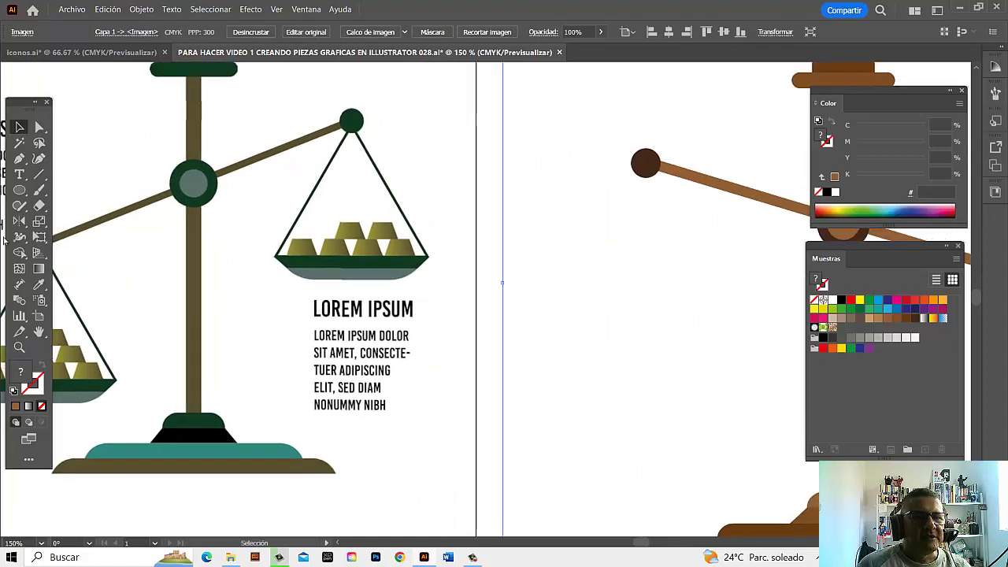
{"action": "left_click", "coordinate": [19, 191]}
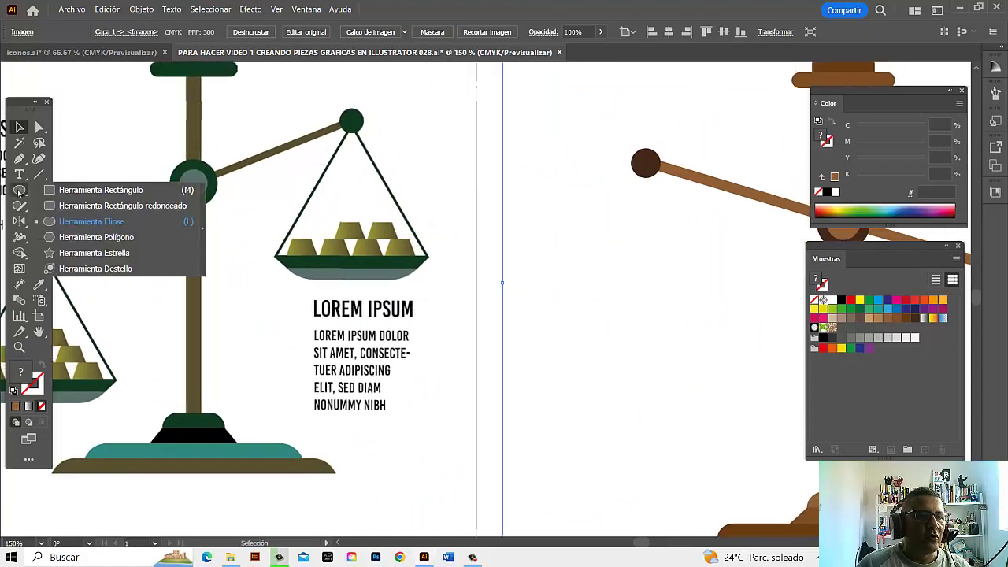
{"action": "left_click", "coordinate": [145, 239]}
{"action": "left_click", "coordinate": [603, 299]}
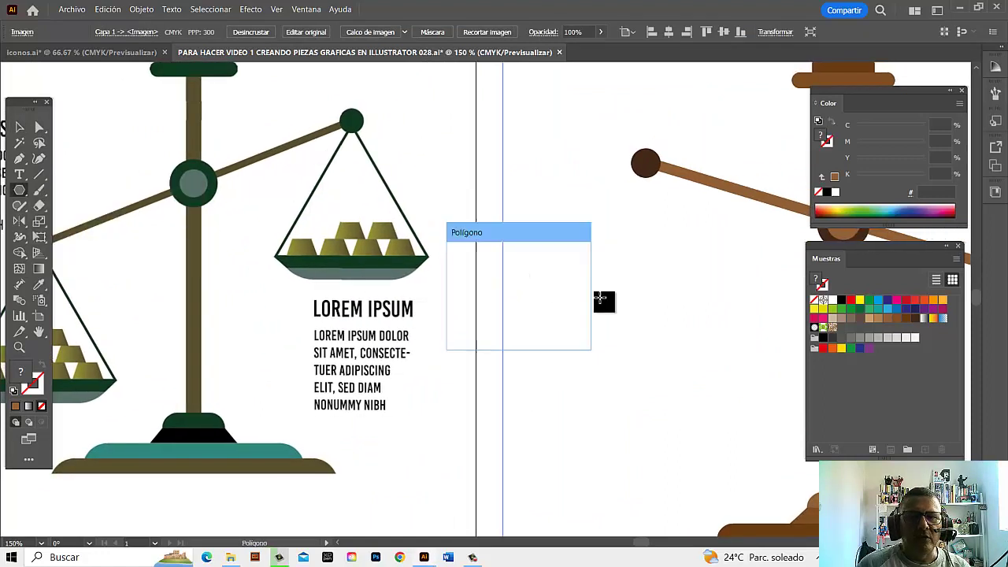
{"action": "type", "text": "3"}
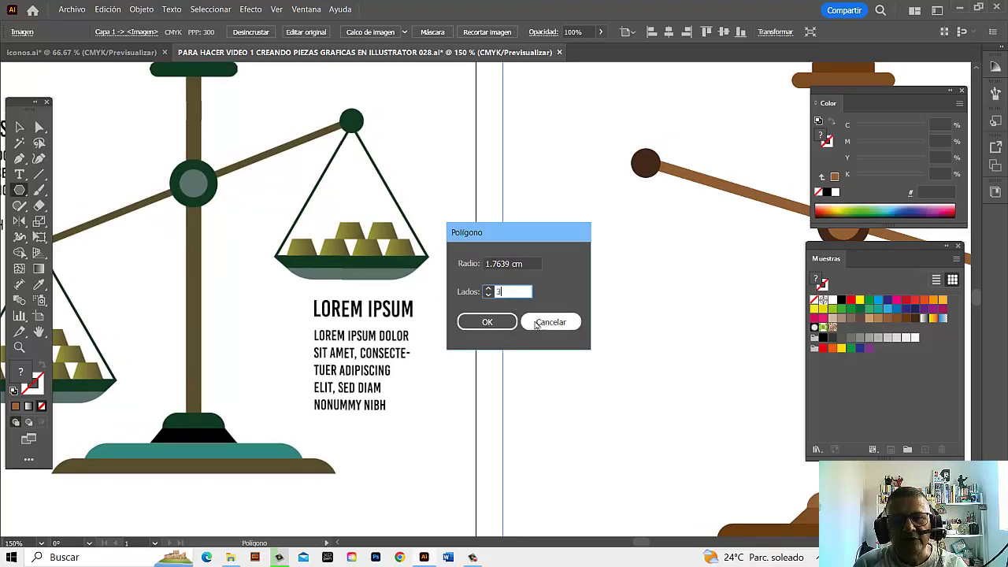
{"action": "left_click", "coordinate": [486, 322]}
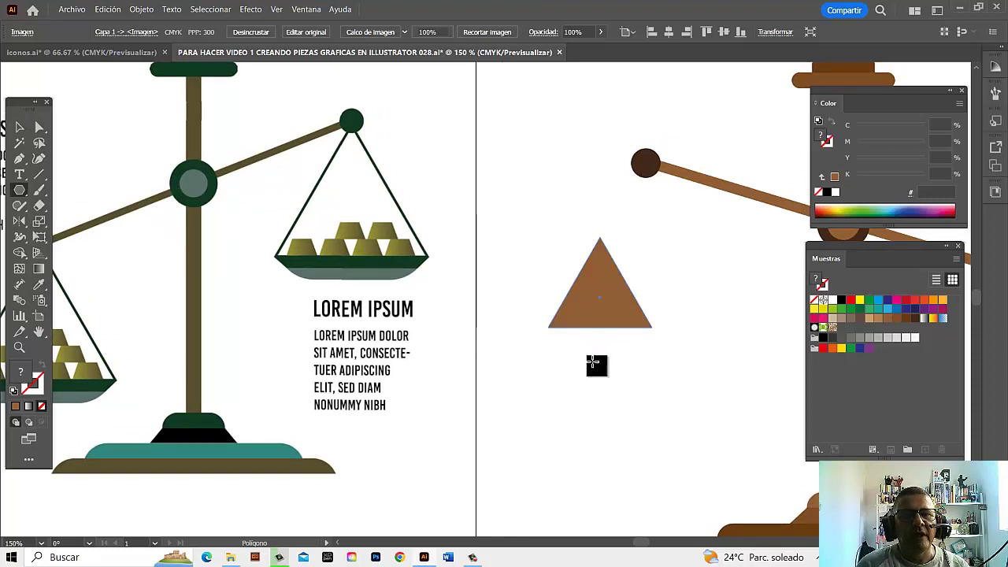
- Make the triangle an unfilled outline and scale it to about 4.38 × 3.8 cm
{"action": "left_click", "coordinate": [21, 127]}
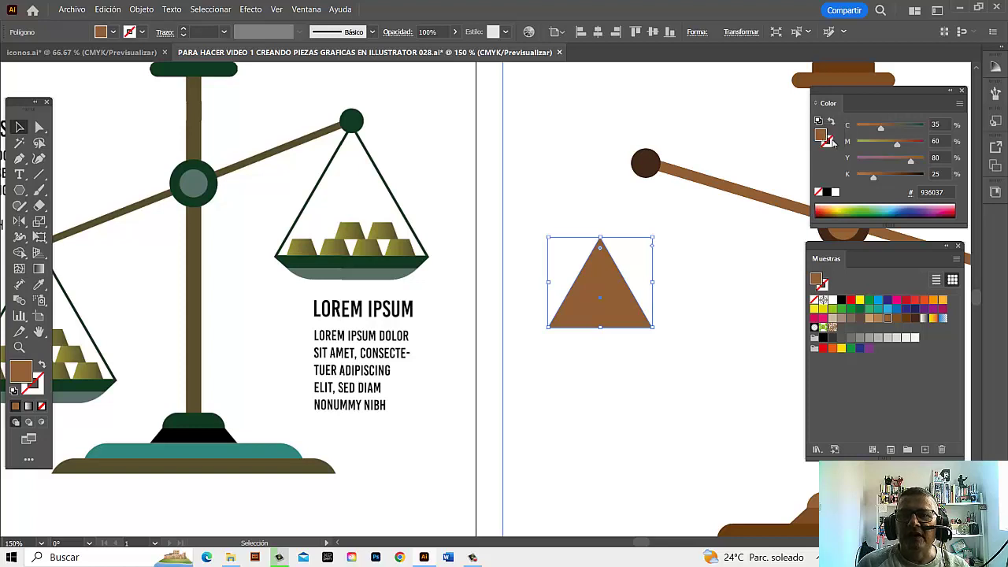
{"action": "left_click", "coordinate": [830, 122]}
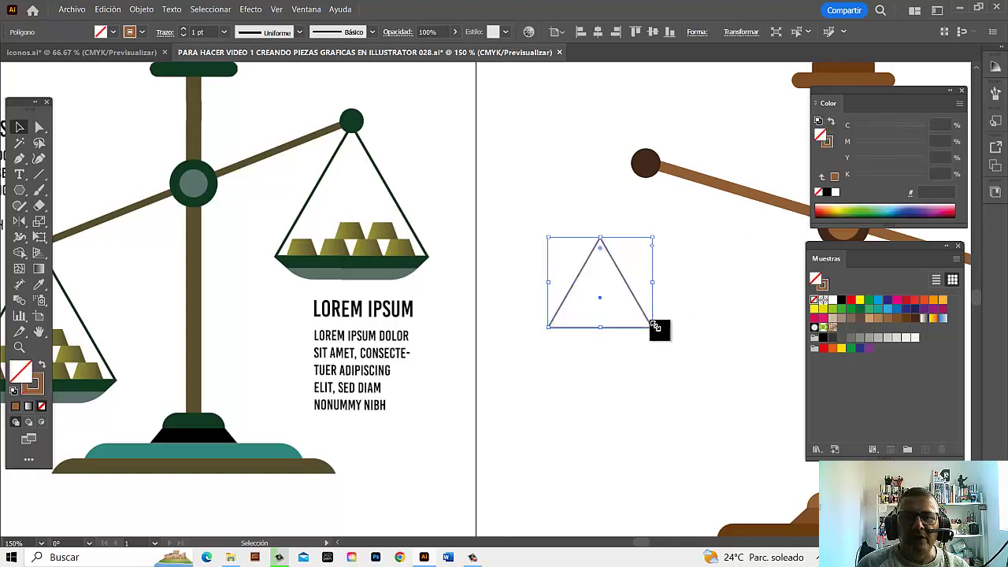
{"action": "mouse_move", "coordinate": [652, 327]}
{"action": "left_mouse_down"}
{"action": "mouse_move", "coordinate": [715, 380]}
{"action": "mouse_move", "coordinate": [529, 366]}
{"action": "mouse_move", "coordinate": [417, 339]}
{"action": "mouse_move", "coordinate": [468, 326]}
{"action": "mouse_move", "coordinate": [465, 337]}
{"action": "mouse_move", "coordinate": [475, 276]}
{"action": "left_mouse_up"}
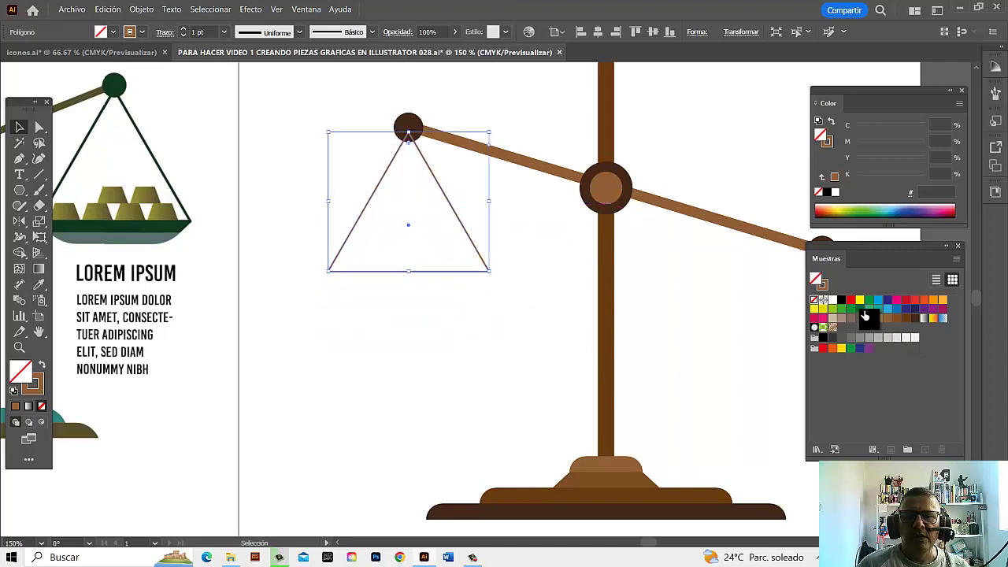
- Outline the triangle in dark brown 432918 and copy it under the beam's right end
{"action": "left_click", "coordinate": [824, 285]}
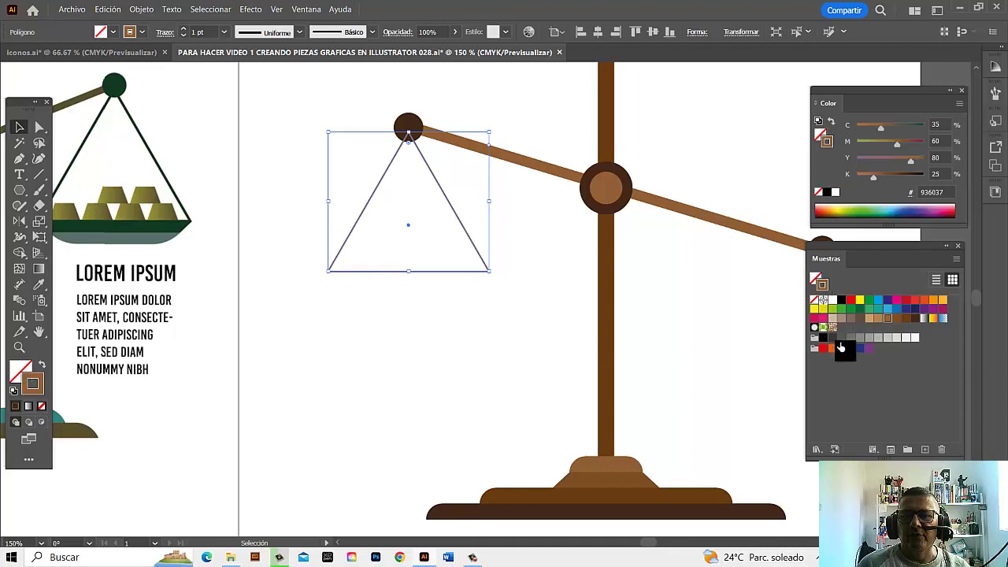
{"action": "mouse_move", "coordinate": [916, 321]}
{"action": "left_mouse_down"}
{"action": "mouse_move", "coordinate": [531, 92]}
{"action": "mouse_move", "coordinate": [449, 289]}
{"action": "mouse_move", "coordinate": [406, 260]}
{"action": "left_mouse_up"}
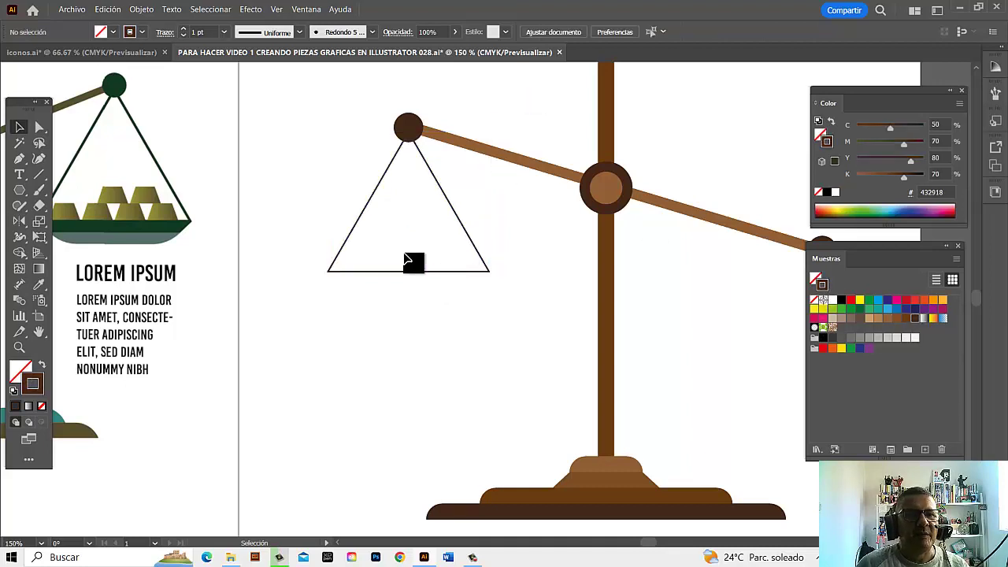
{"action": "mouse_move", "coordinate": [451, 310]}
{"action": "left_mouse_down"}
{"action": "mouse_move", "coordinate": [636, 323]}
{"action": "mouse_move", "coordinate": [609, 339]}
{"action": "mouse_move", "coordinate": [448, 342]}
{"action": "mouse_move", "coordinate": [248, 324]}
{"action": "left_mouse_up"}
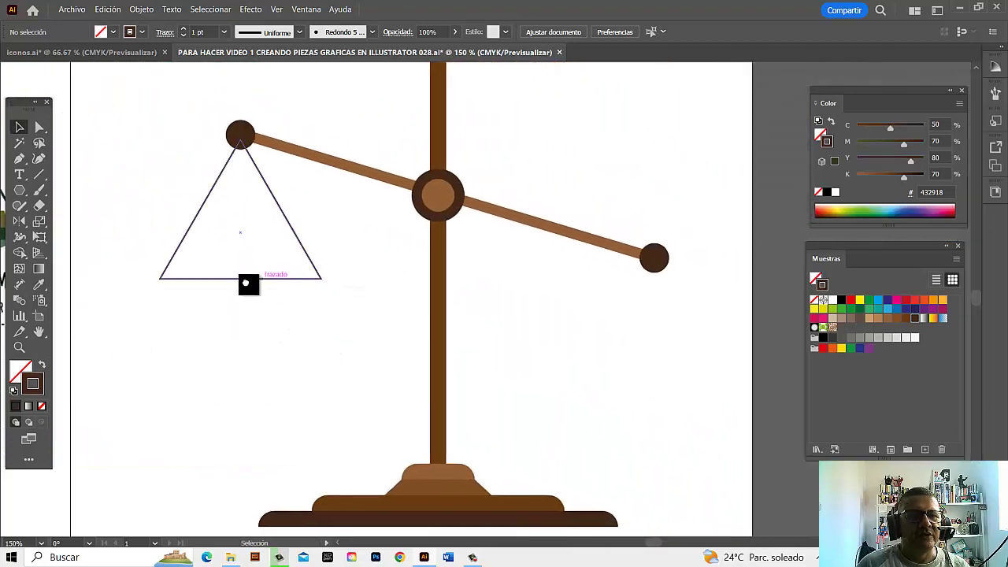
{"action": "mouse_move", "coordinate": [247, 283]}
{"action": "left_mouse_down"}
{"action": "mouse_move", "coordinate": [541, 347]}
{"action": "mouse_move", "coordinate": [447, 334]}
{"action": "left_mouse_up"}
{"action": "left_click_drag", "start_coordinate": [533, 360], "coordinate": [370, 337]}
{"action": "mouse_move", "coordinate": [266, 305]}
{"action": "left_mouse_down"}
{"action": "mouse_move", "coordinate": [688, 448]}
{"action": "mouse_move", "coordinate": [682, 432]}
{"action": "left_mouse_up"}
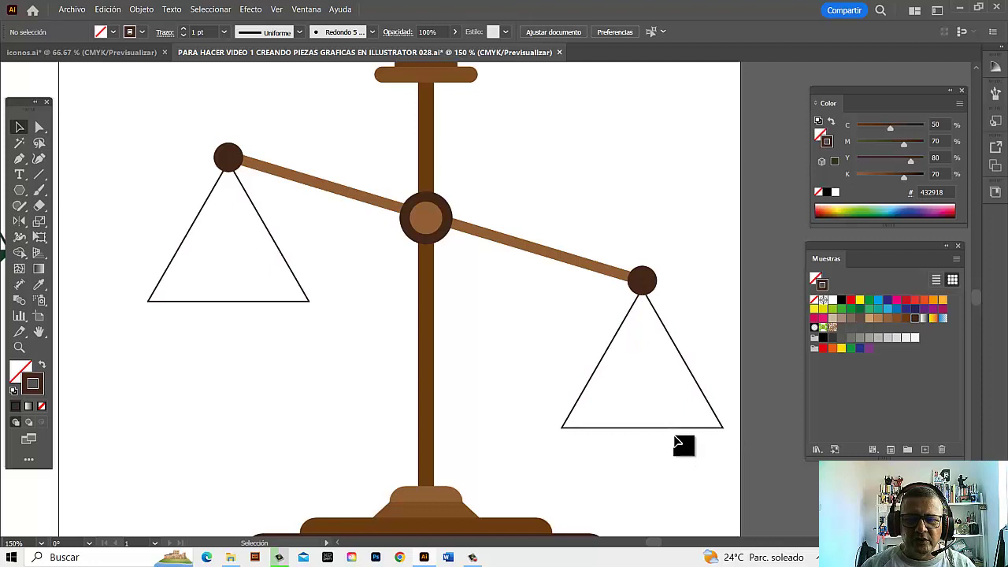
{"action": "mouse_move", "coordinate": [223, 325]}
{"action": "left_mouse_down"}
{"action": "mouse_move", "coordinate": [323, 331]}
{"action": "mouse_move", "coordinate": [308, 342]}
{"action": "left_mouse_up"}
{"action": "scroll", "coordinate": [331, 331], "scroll_direction": "down", "scroll_amount": 2}
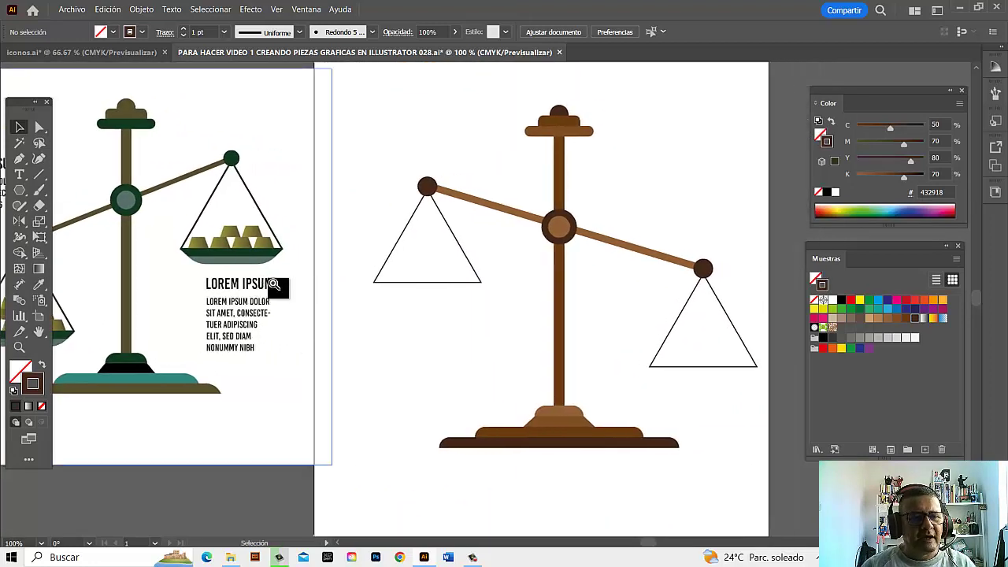
- Pan to the right triangle and undo the stray thin rectangle beneath it
{"action": "scroll", "coordinate": [292, 286], "scroll_direction": "up", "scroll_amount": 1}
{"action": "scroll", "coordinate": [441, 284], "scroll_direction": "up", "scroll_amount": 1}
{"action": "scroll", "coordinate": [397, 267], "scroll_direction": "up", "scroll_amount": 1}
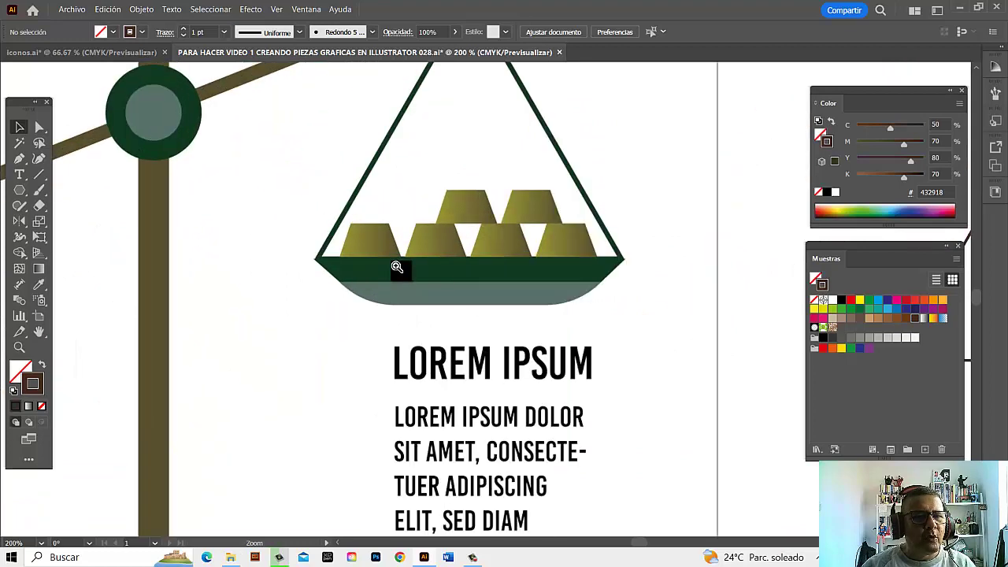
{"action": "left_click_drag", "start_coordinate": [642, 305], "coordinate": [304, 281]}
{"action": "mouse_move", "coordinate": [396, 288]}
{"action": "left_mouse_down"}
{"action": "mouse_move", "coordinate": [162, 279]}
{"action": "mouse_move", "coordinate": [91, 252]}
{"action": "left_mouse_up"}
{"action": "left_click", "coordinate": [21, 191]}
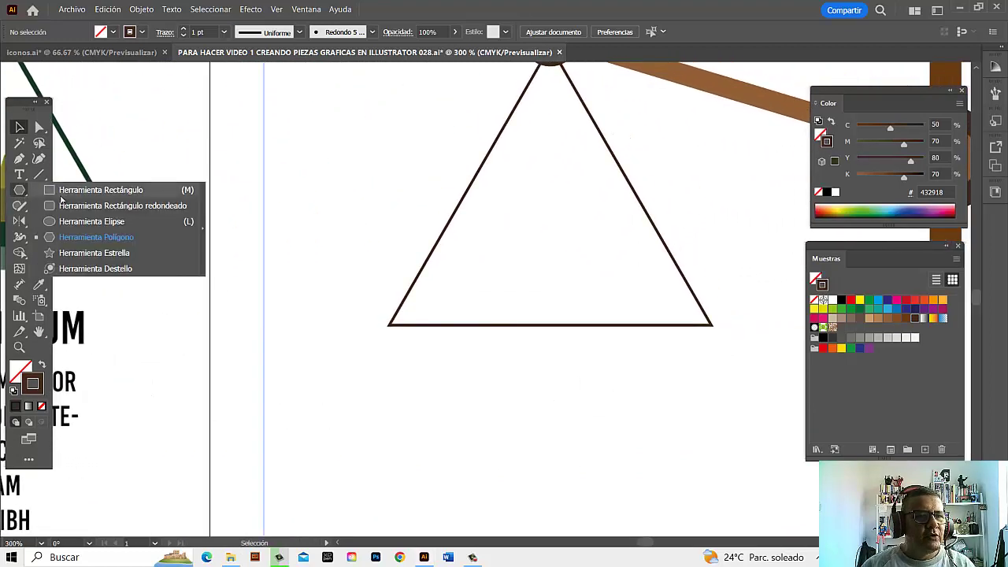
{"action": "left_click", "coordinate": [62, 191]}
{"action": "mouse_move", "coordinate": [215, 317]}
{"action": "left_mouse_down"}
{"action": "mouse_move", "coordinate": [540, 331]}
{"action": "mouse_move", "coordinate": [407, 326]}
{"action": "left_mouse_up"}
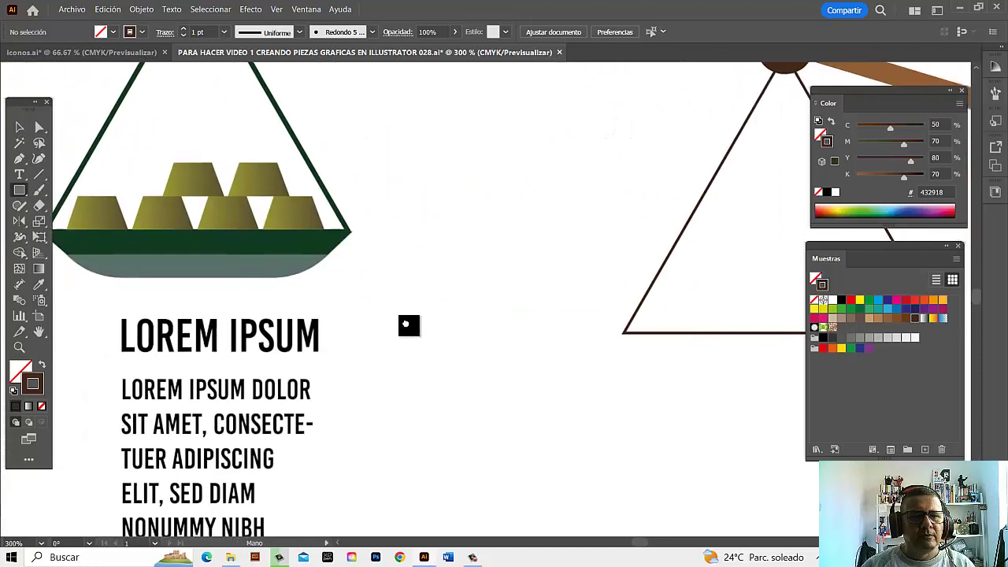
{"action": "mouse_move", "coordinate": [693, 351]}
{"action": "left_mouse_down"}
{"action": "mouse_move", "coordinate": [455, 364]}
{"action": "mouse_move", "coordinate": [398, 335]}
{"action": "mouse_move", "coordinate": [719, 355]}
{"action": "left_mouse_up"}
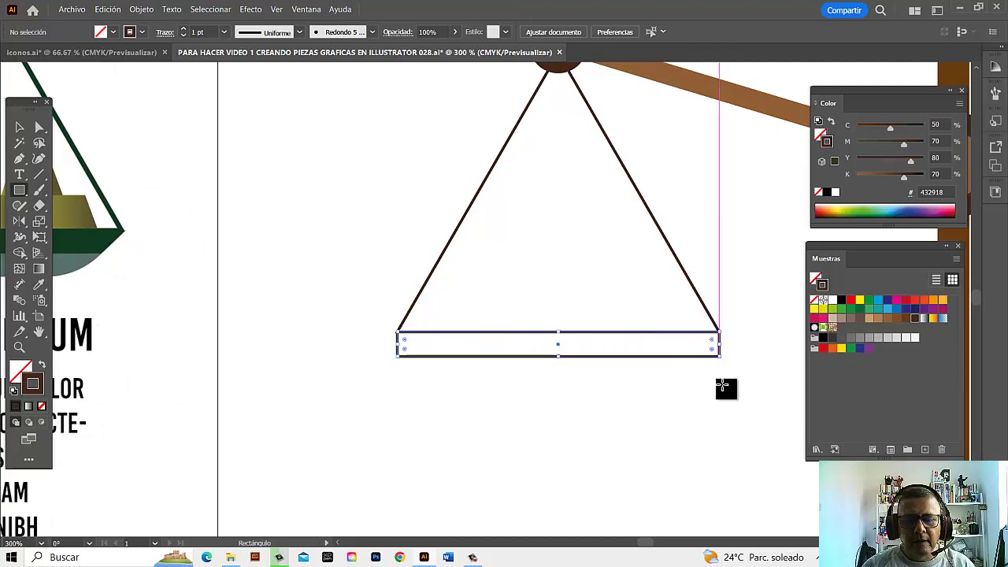
{"action": "key", "text": "ctrl+z"}
- Copy the top crossbar down and place it under the triangle's base
{"action": "left_click", "coordinate": [20, 126]}
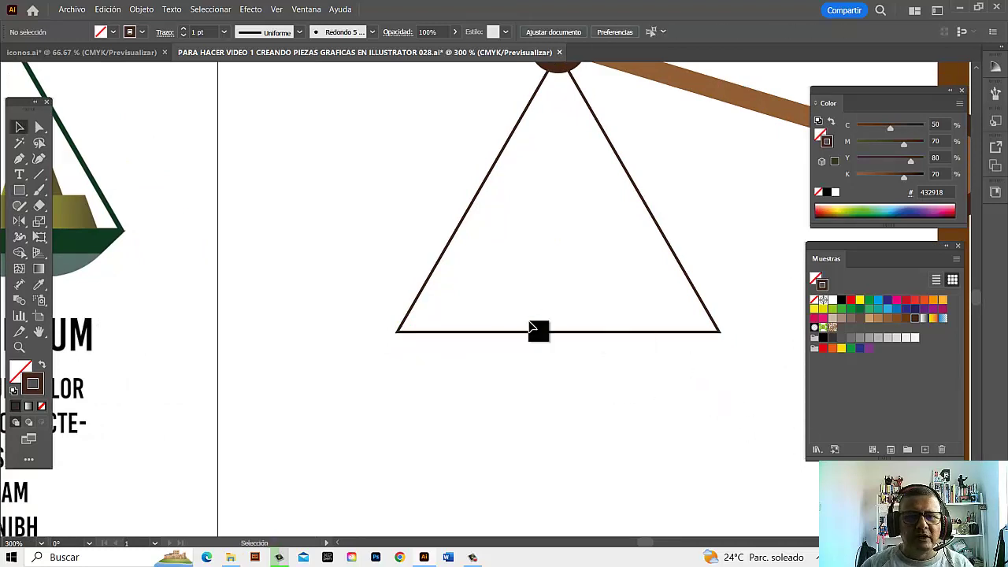
{"action": "scroll", "coordinate": [462, 356], "scroll_direction": "right", "scroll_amount": 5}
{"action": "scroll", "coordinate": [481, 398], "scroll_direction": "up", "scroll_amount": 4}
{"action": "scroll", "coordinate": [617, 327], "scroll_direction": "up", "scroll_amount": 1}
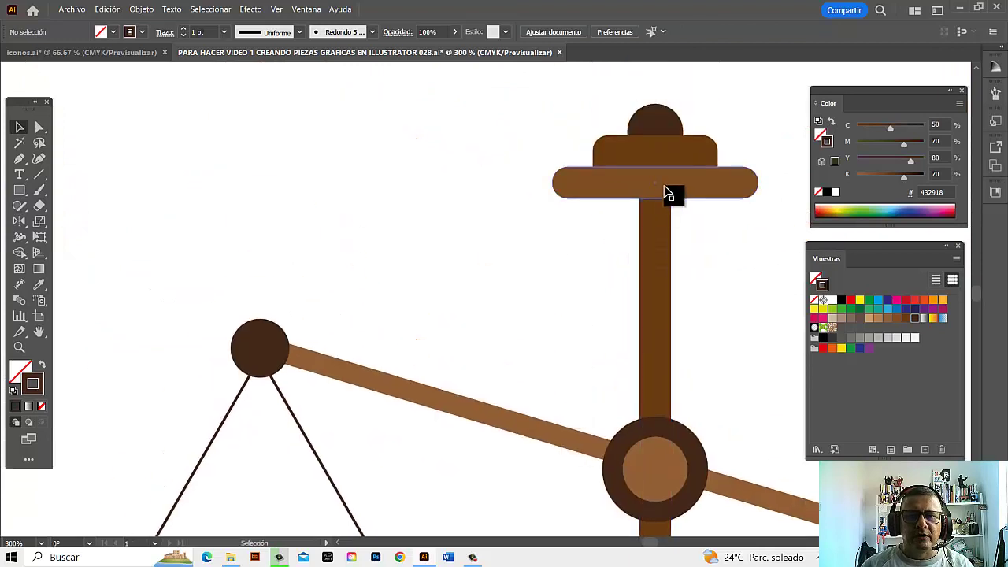
{"action": "left_click_drag", "start_coordinate": [664, 192], "coordinate": [440, 445]}
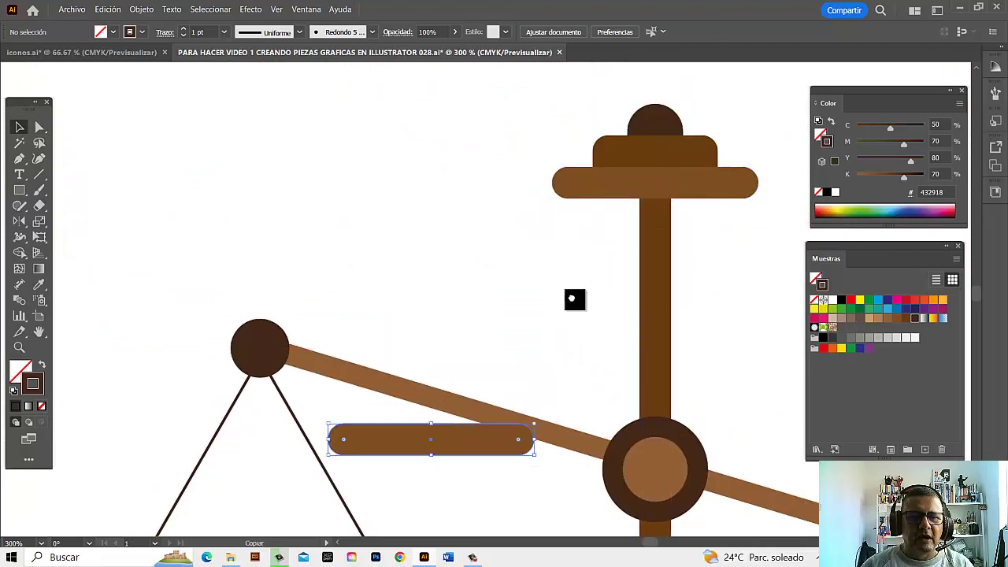
{"action": "scroll", "coordinate": [574, 297], "scroll_direction": "down", "scroll_amount": 4}
{"action": "scroll", "coordinate": [574, 297], "scroll_direction": "left", "scroll_amount": 2}
{"action": "left_click_drag", "start_coordinate": [552, 183], "coordinate": [361, 405]}
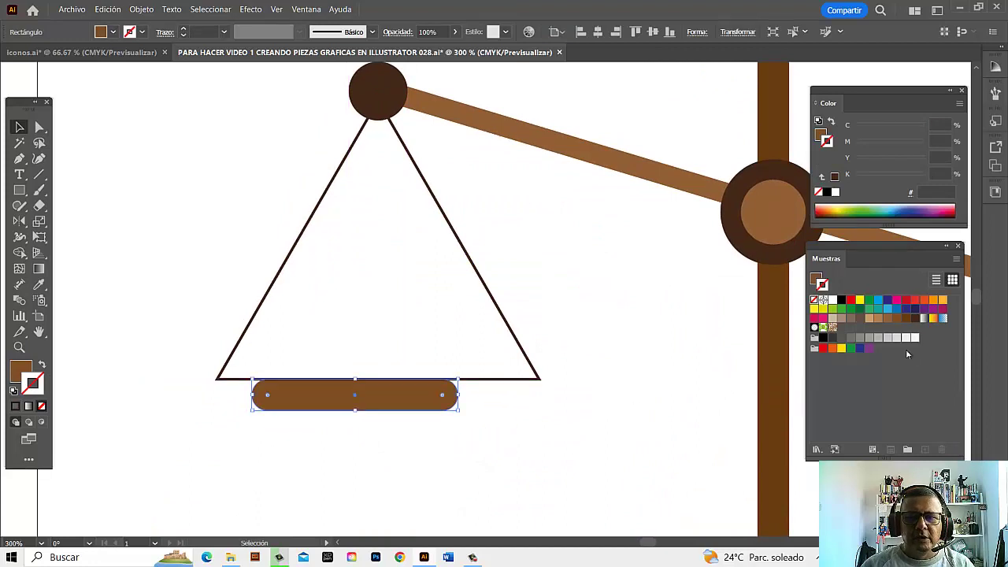
- Fill the bar dark brown 432918 and make its corners square
{"action": "left_click", "coordinate": [816, 279]}
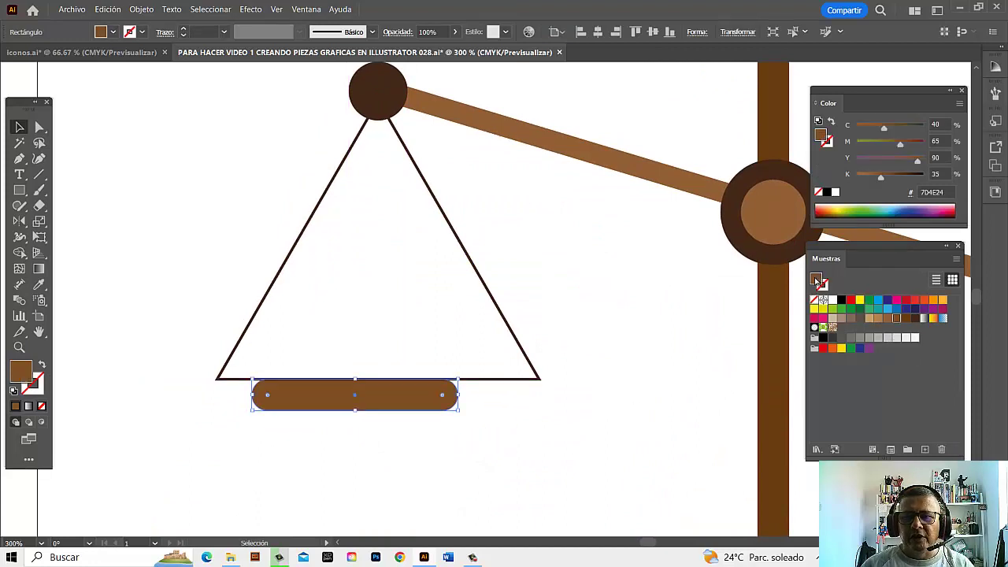
{"action": "left_click", "coordinate": [915, 319]}
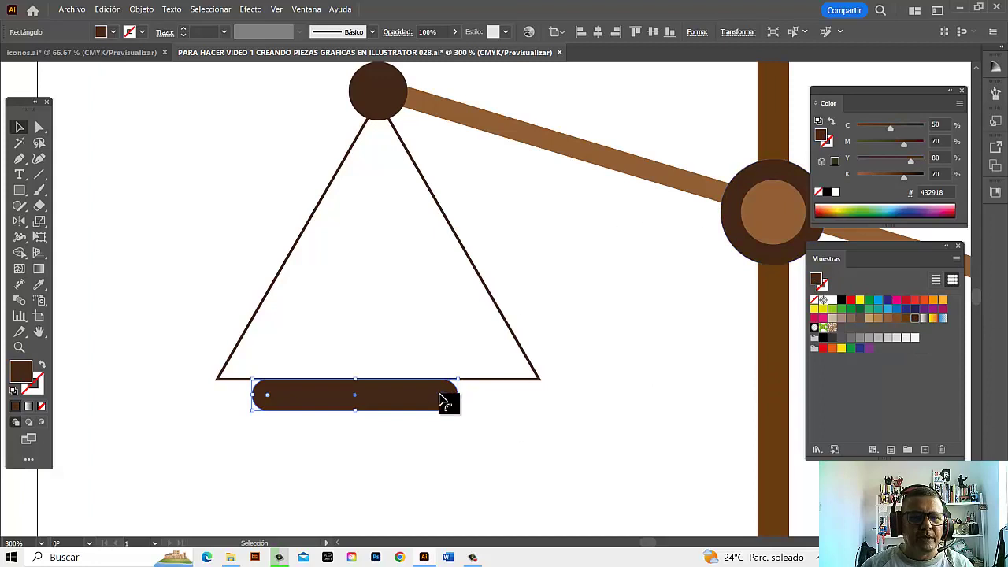
{"action": "mouse_move", "coordinate": [443, 397]}
{"action": "left_mouse_down"}
{"action": "mouse_move", "coordinate": [434, 400]}
{"action": "mouse_move", "coordinate": [493, 443]}
{"action": "left_mouse_up"}
{"action": "left_click_drag", "start_coordinate": [457, 411], "coordinate": [540, 468]}
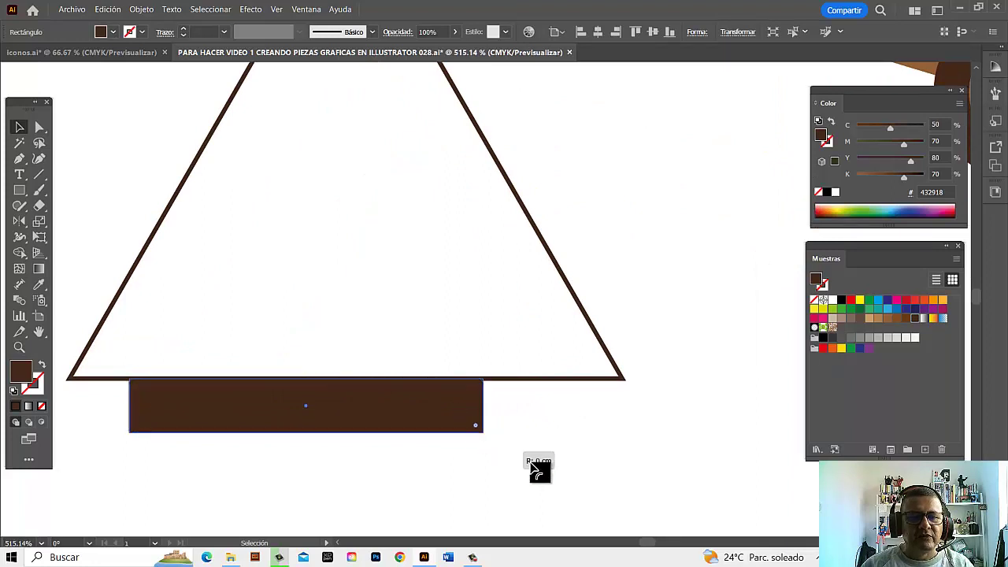
- Shift the bar left and widen it to reach the triangle's right corner
{"action": "scroll", "coordinate": [512, 497], "scroll_direction": "left", "scroll_amount": 5}
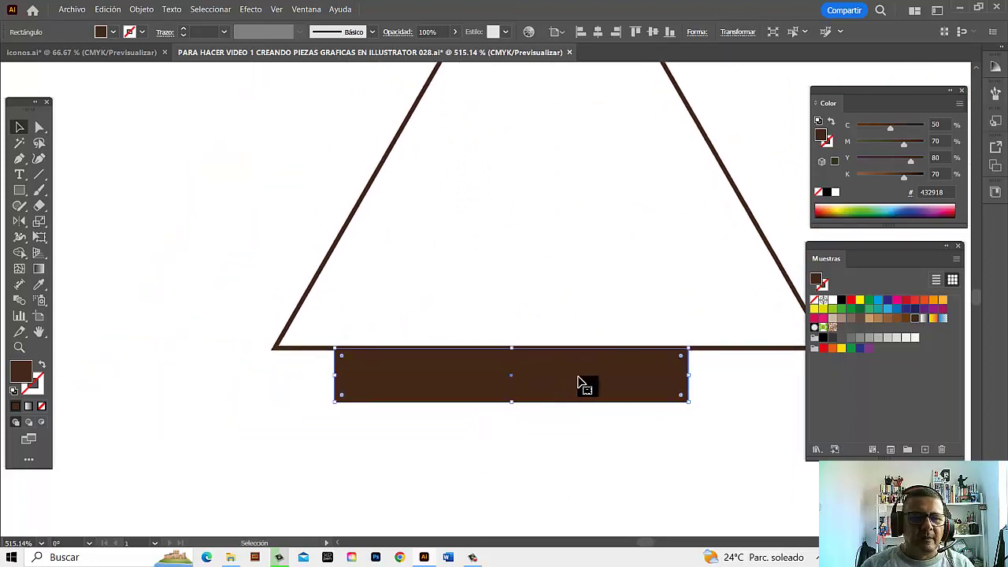
{"action": "left_click_drag", "start_coordinate": [592, 387], "coordinate": [531, 389]}
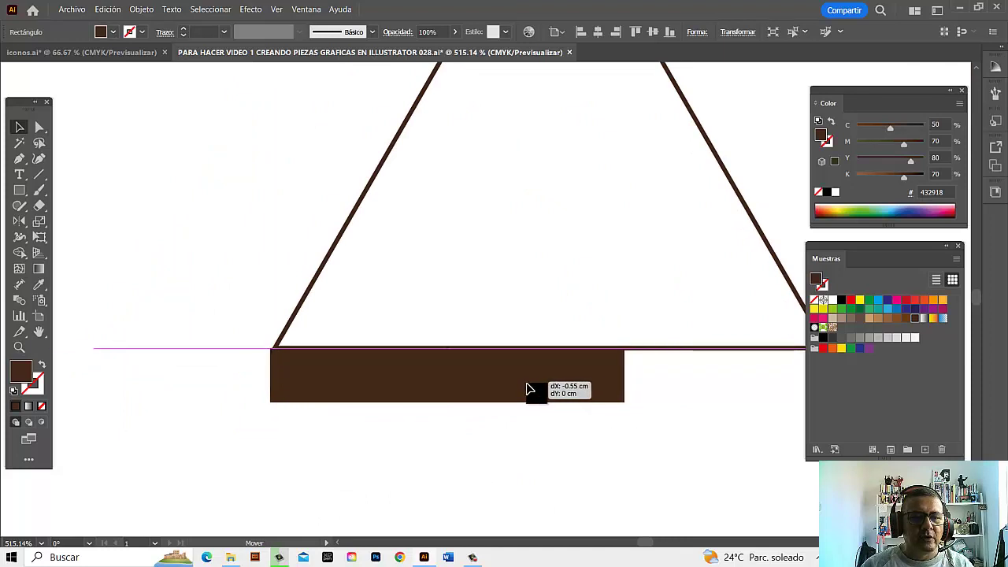
{"action": "left_click_drag", "start_coordinate": [527, 389], "coordinate": [529, 389]}
{"action": "left_click_drag", "start_coordinate": [695, 400], "coordinate": [583, 400]}
{"action": "left_click_drag", "start_coordinate": [513, 378], "coordinate": [719, 414]}
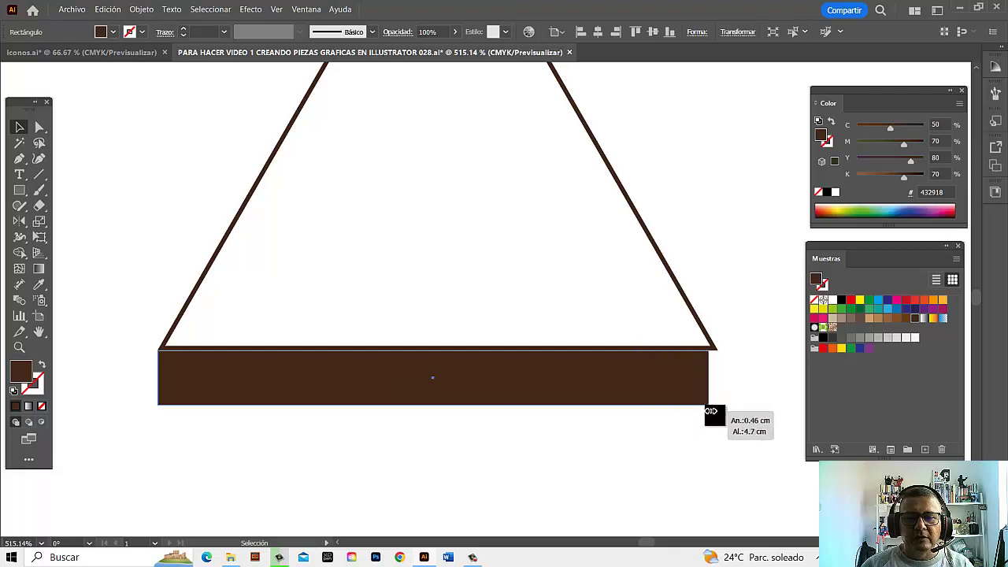
{"action": "left_click", "coordinate": [608, 337]}
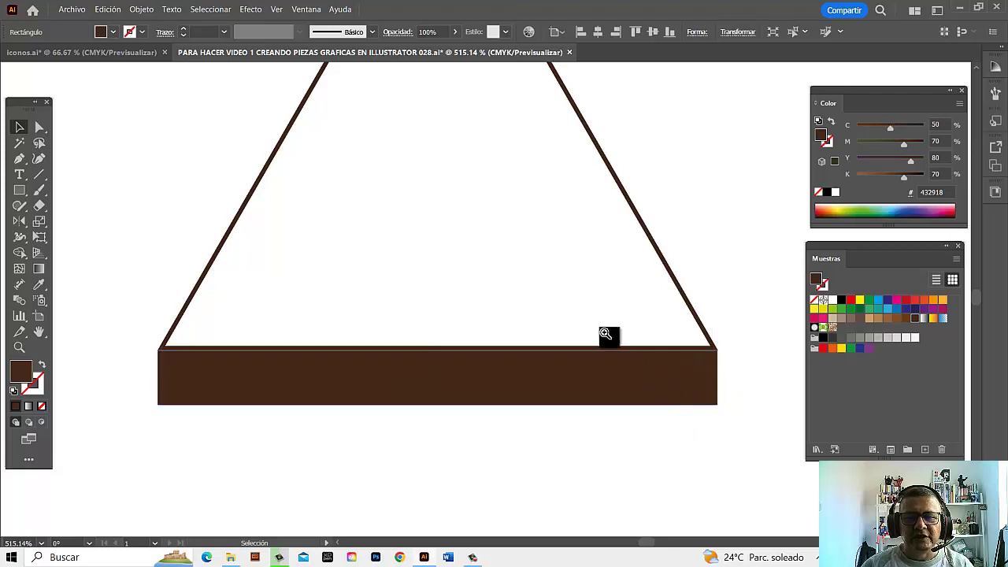
{"action": "scroll", "coordinate": [607, 337], "scroll_direction": "up", "scroll_amount": 3}
{"action": "left_click_drag", "start_coordinate": [704, 423], "coordinate": [526, 451]}
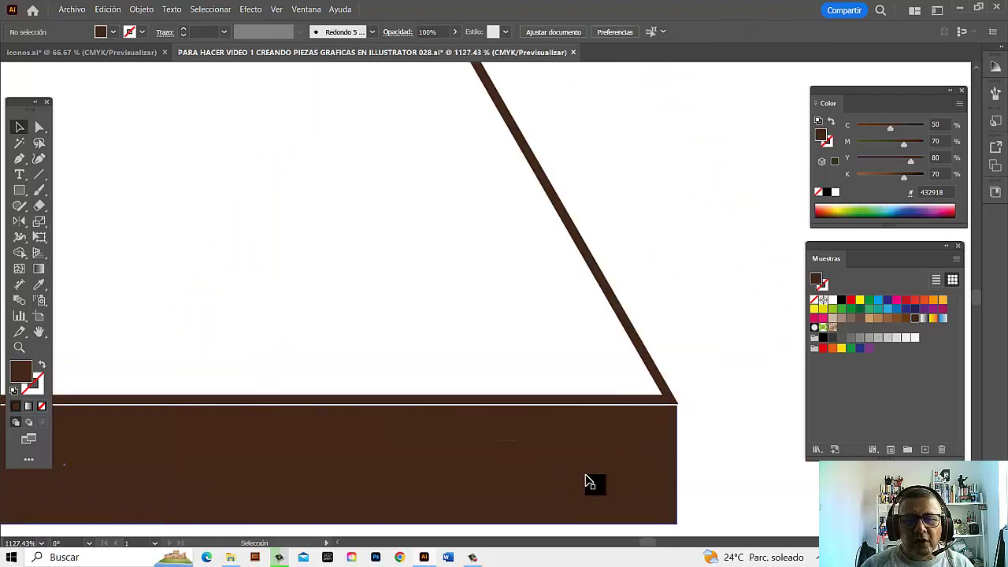
- Raise the bar to touch the triangle's base and check the triangle's stroke settings
{"action": "left_click_drag", "start_coordinate": [587, 479], "coordinate": [657, 465]}
{"action": "left_click", "coordinate": [715, 386]}
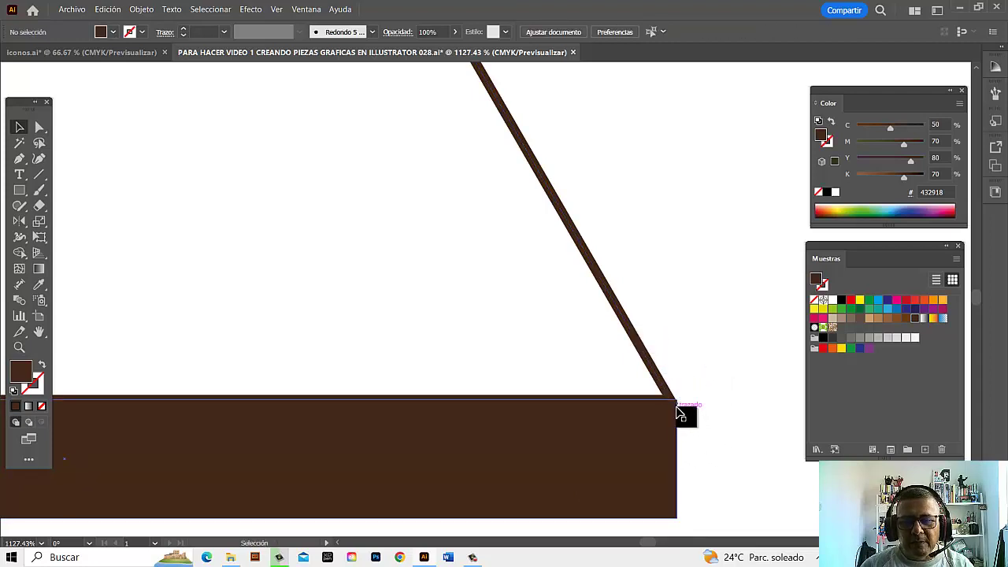
{"action": "scroll", "coordinate": [689, 425], "scroll_direction": "up", "scroll_amount": 1}
{"action": "left_click", "coordinate": [643, 350]}
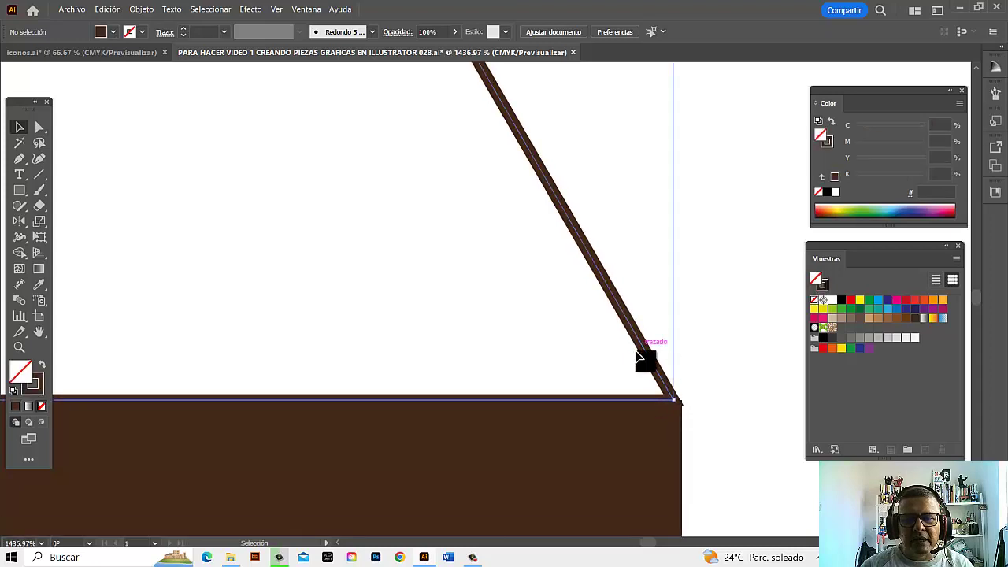
{"action": "left_click", "coordinate": [165, 33]}
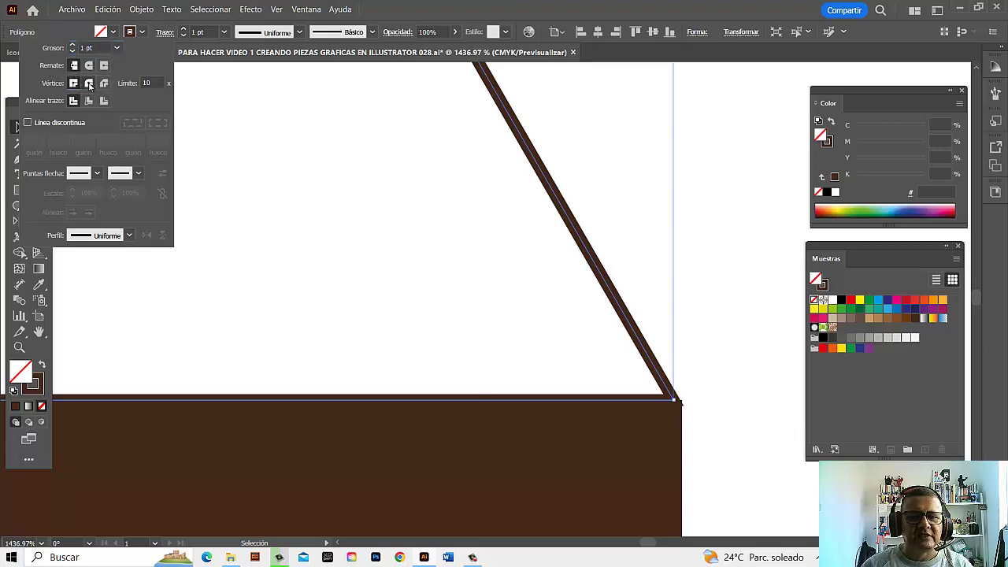
{"action": "left_click", "coordinate": [711, 341]}
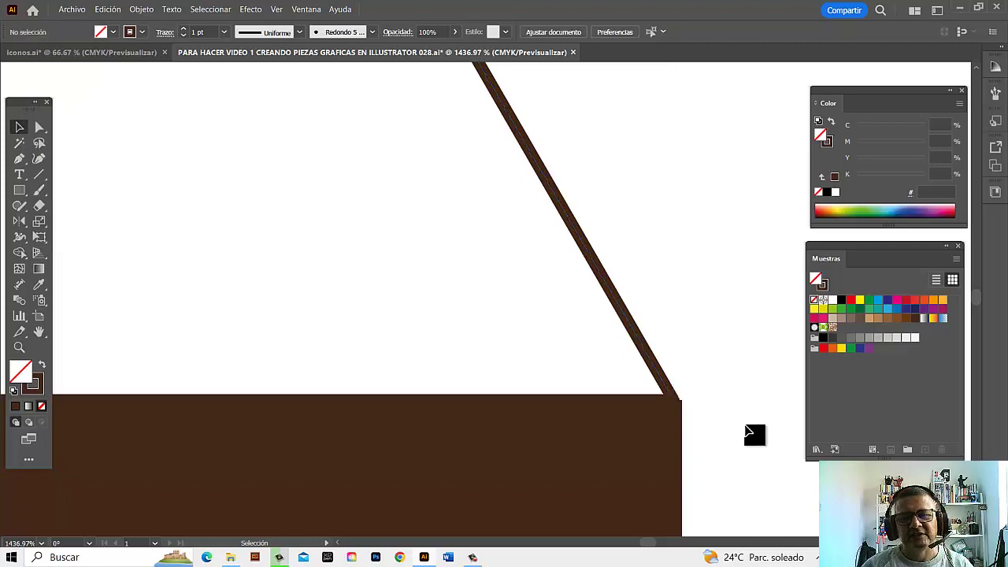
- Pull the bar's right end in to the triangle's right base corner
{"action": "scroll", "coordinate": [754, 432], "scroll_direction": "down", "scroll_amount": 2}
{"action": "scroll", "coordinate": [754, 433], "scroll_direction": "right", "scroll_amount": 1}
{"action": "left_click", "coordinate": [632, 413]}
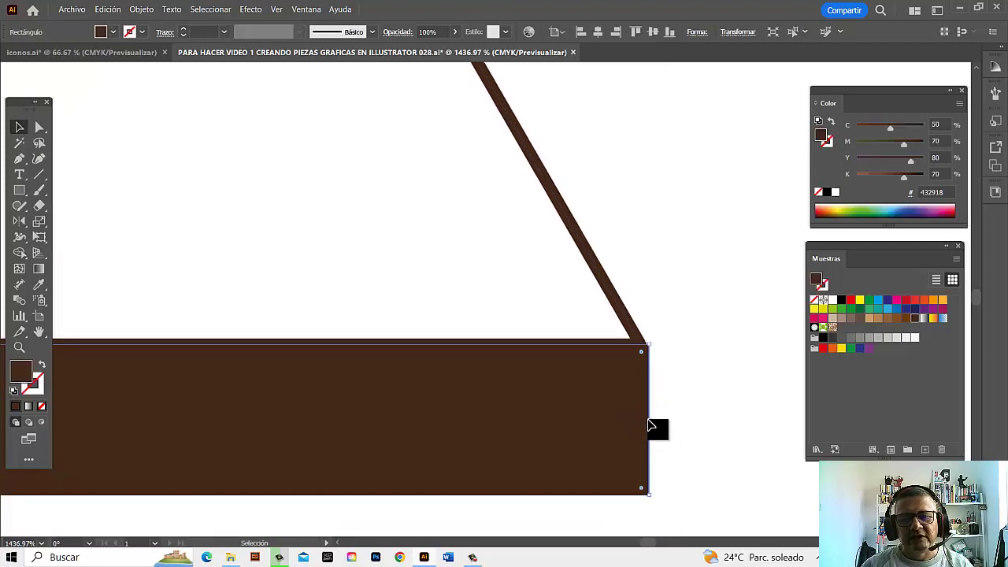
{"action": "left_click_drag", "start_coordinate": [652, 421], "coordinate": [646, 423]}
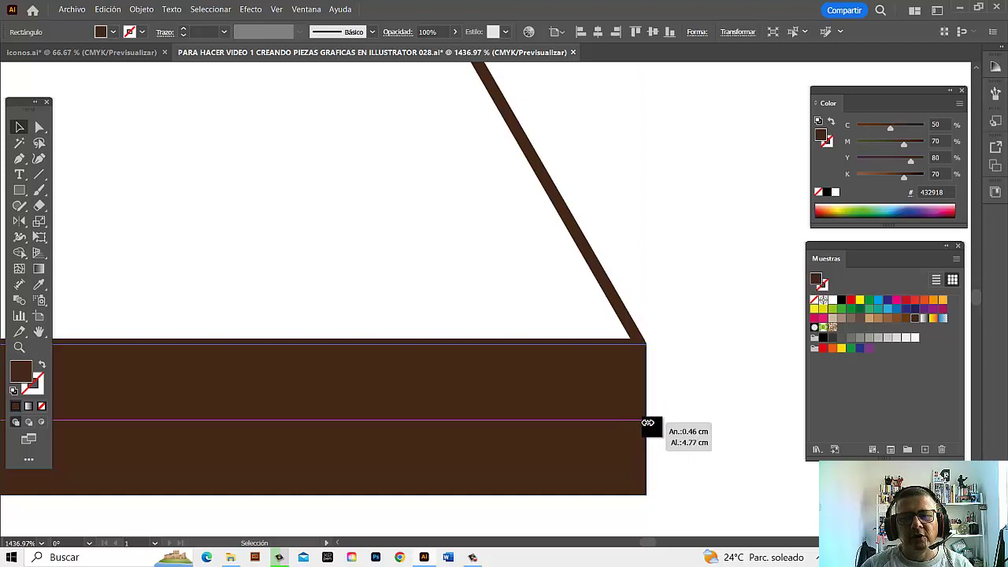
{"action": "left_click", "coordinate": [754, 405]}
- Pull the bar's left end in to the triangle's left base corner
{"action": "left_click_drag", "start_coordinate": [416, 413], "coordinate": [646, 391]}
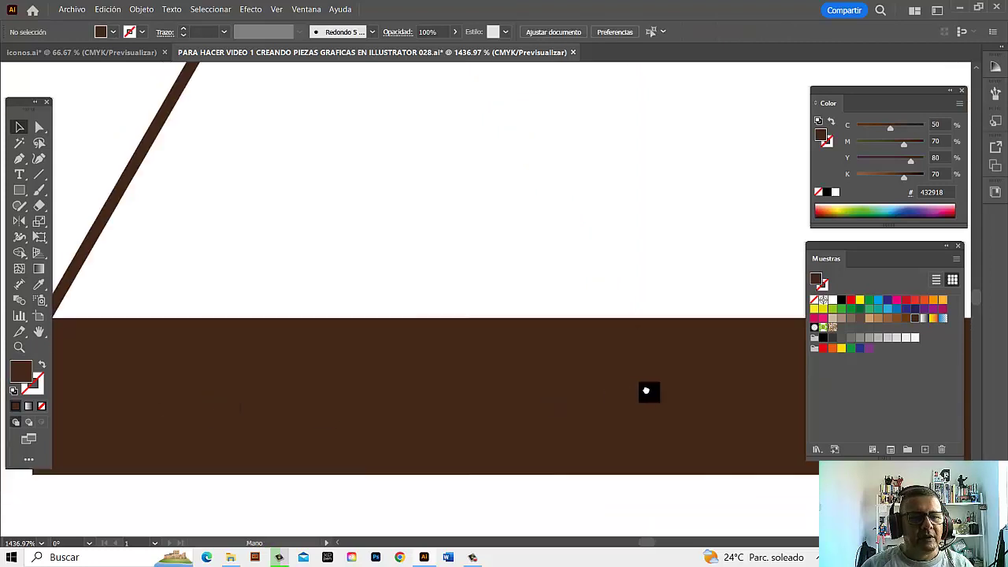
{"action": "left_click_drag", "start_coordinate": [117, 377], "coordinate": [549, 402]}
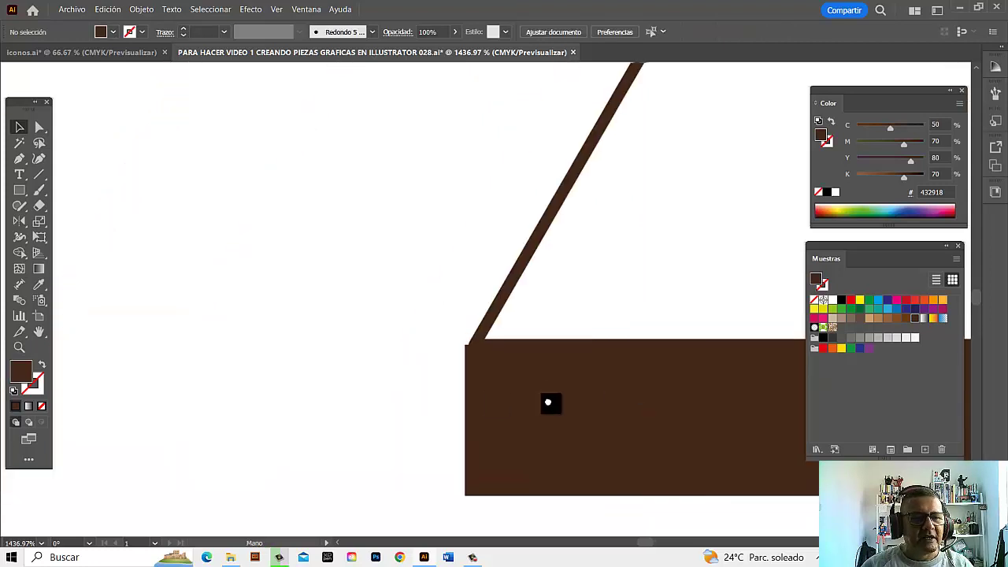
{"action": "left_click", "coordinate": [492, 396]}
{"action": "left_click_drag", "start_coordinate": [465, 421], "coordinate": [470, 425]}
{"action": "left_click", "coordinate": [322, 468]}
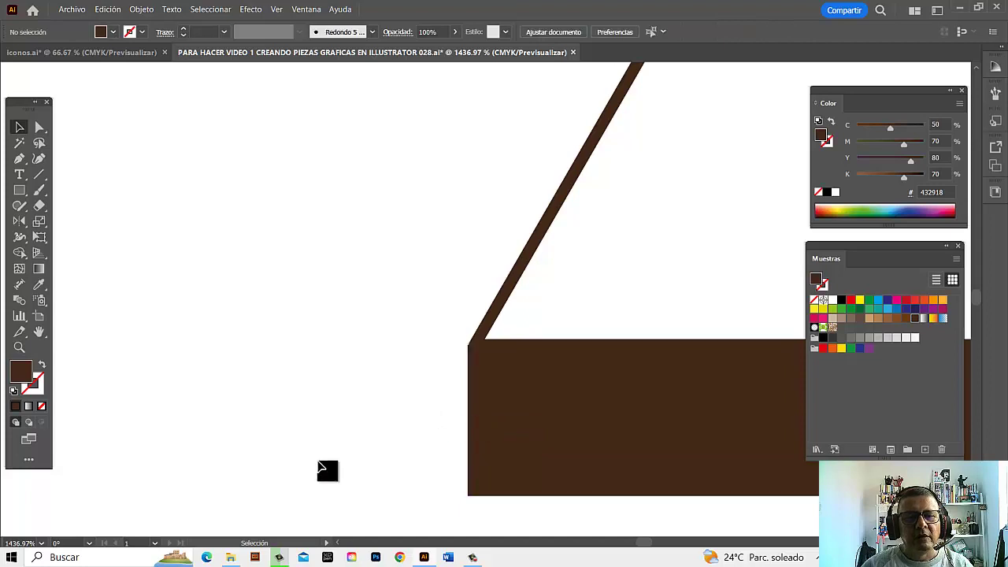
{"action": "left_click", "coordinate": [717, 380], "text": "alt"}
- Nudge the bar's bottom-left anchor inward with the arrow keys, then select the bottom-right anchor
{"action": "left_click", "coordinate": [599, 330], "text": "alt"}
{"action": "left_click", "coordinate": [473, 237], "text": "alt"}
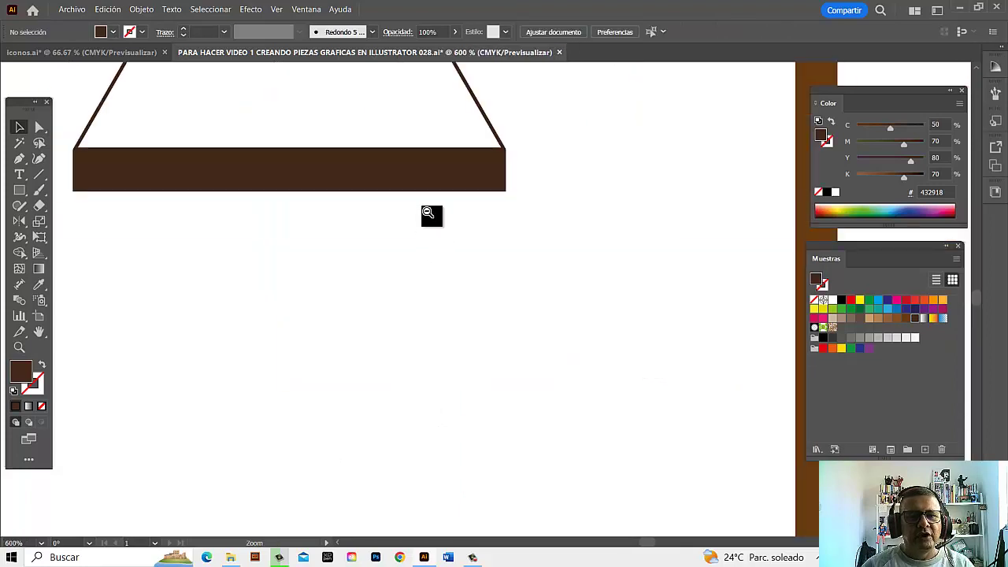
{"action": "left_click", "coordinate": [429, 237], "text": "alt"}
{"action": "left_click", "coordinate": [383, 285], "text": "alt"}
{"action": "left_click", "coordinate": [377, 300], "text": "alt"}
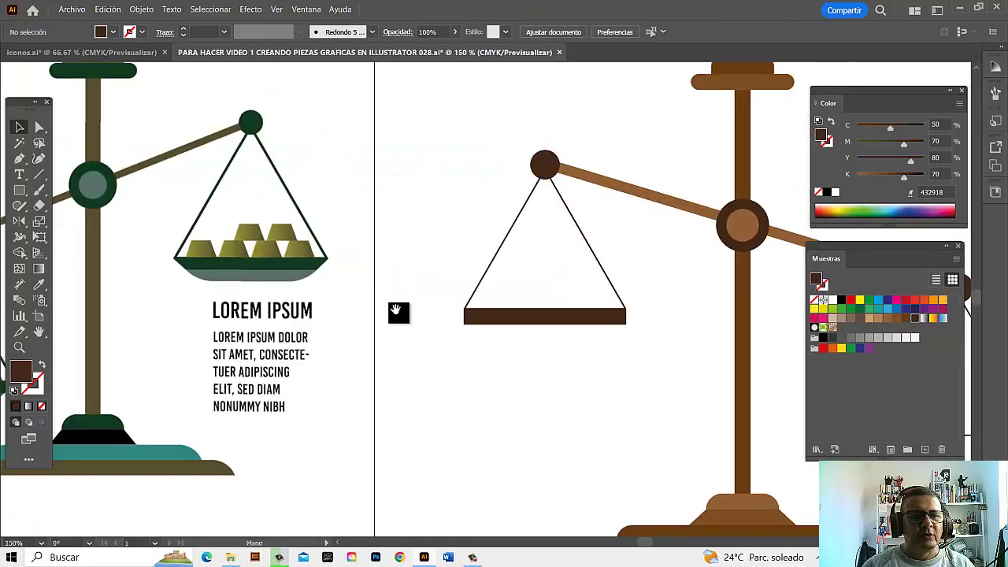
{"action": "key", "text": "v"}
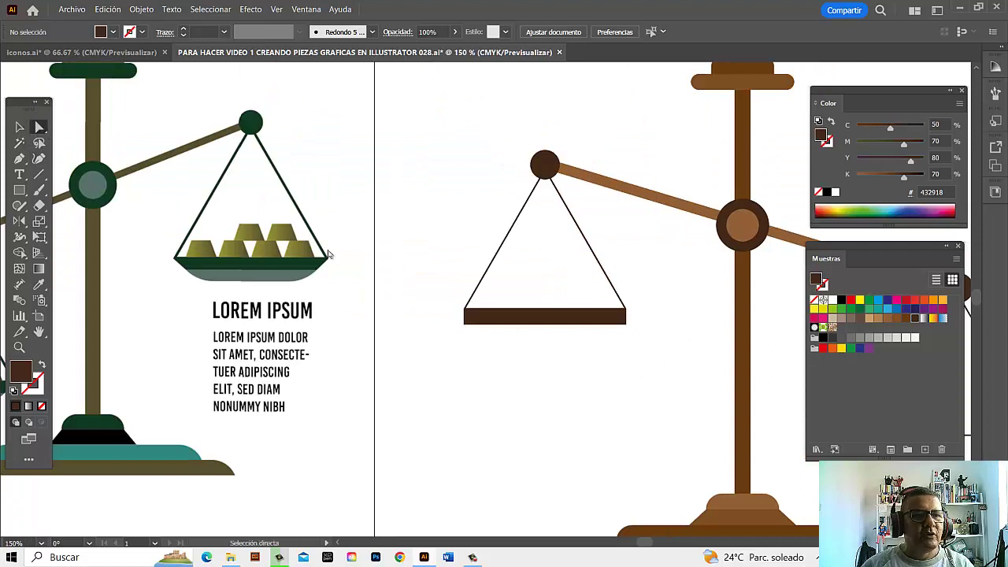
{"action": "left_click", "coordinate": [465, 325]}
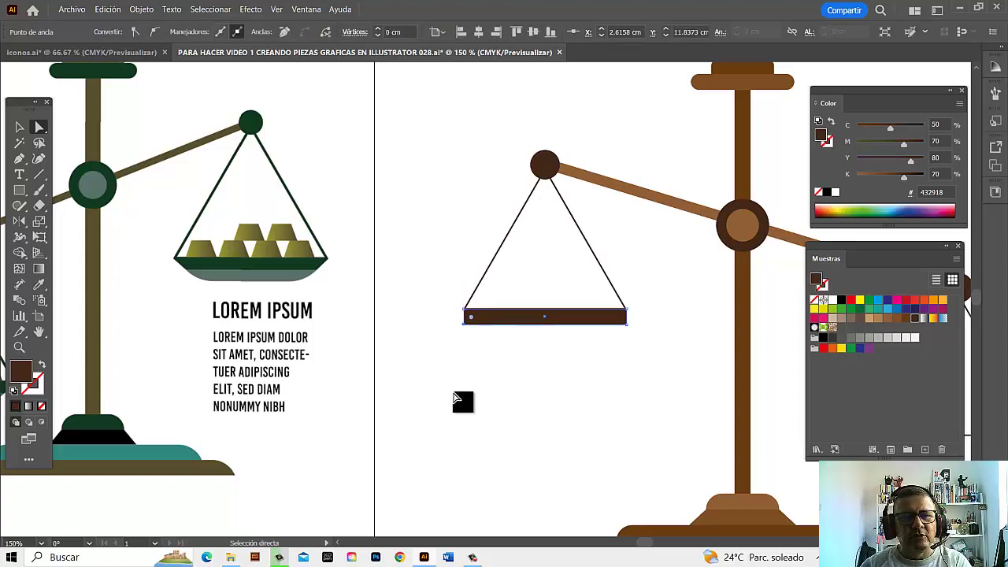
{"action": "key", "text": "Left"}
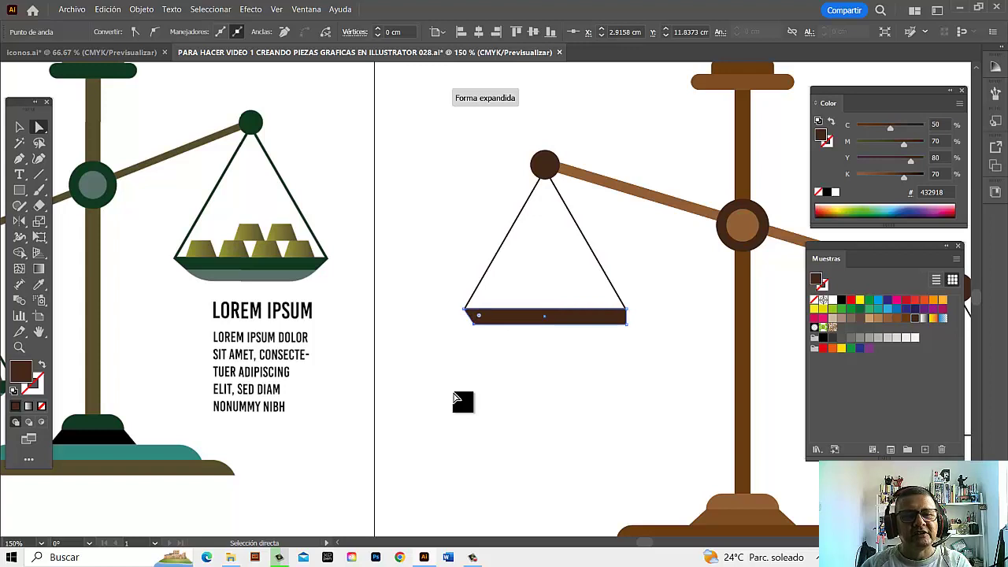
{"action": "key", "text": "Right"}
{"action": "key", "text": "Right"}
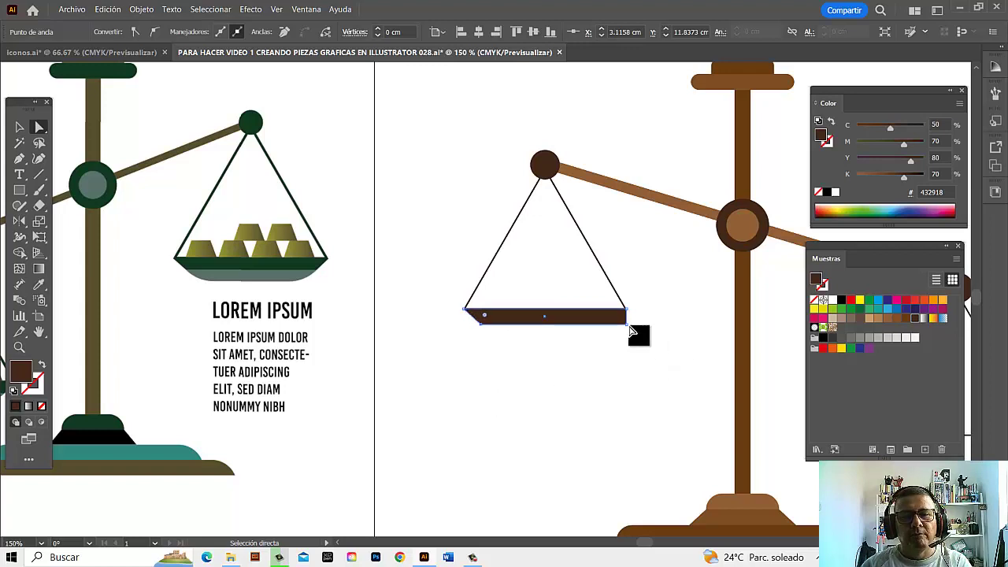
{"action": "left_click", "coordinate": [629, 329]}
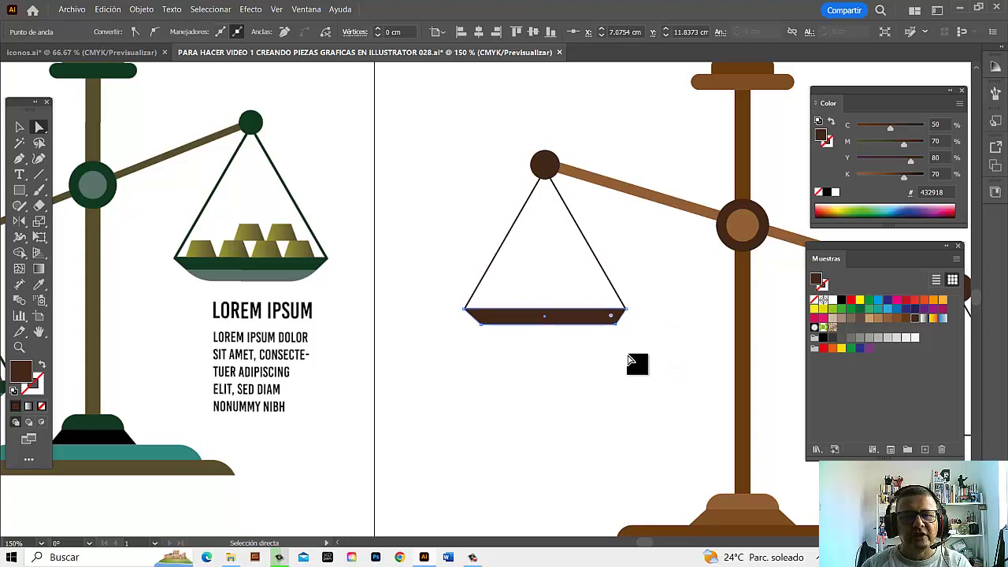
- Place a copy of the rounded top crossbar just below the left trapezoid pan
{"action": "left_click", "coordinate": [617, 397]}
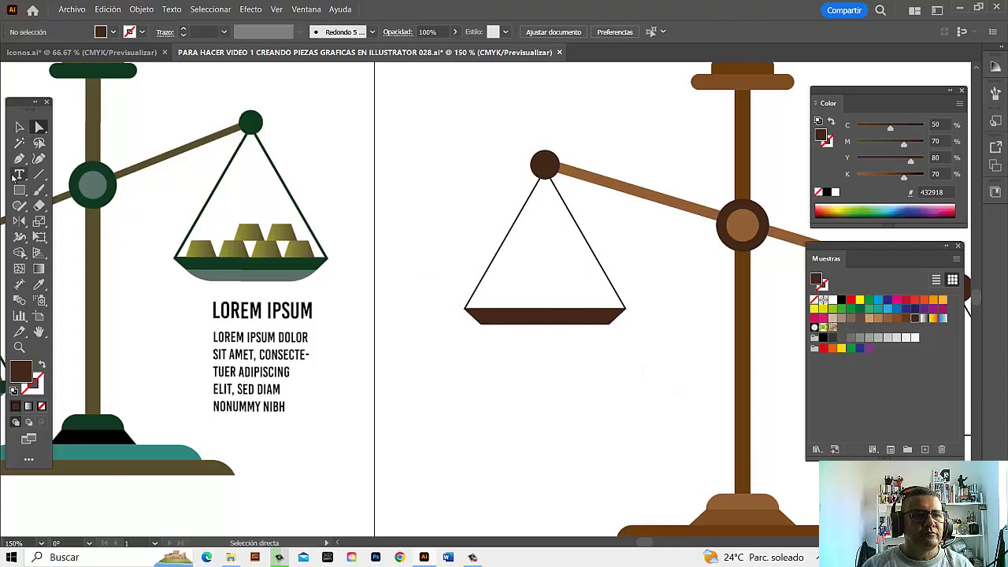
{"action": "left_click", "coordinate": [18, 190]}
{"action": "left_click", "coordinate": [37, 128]}
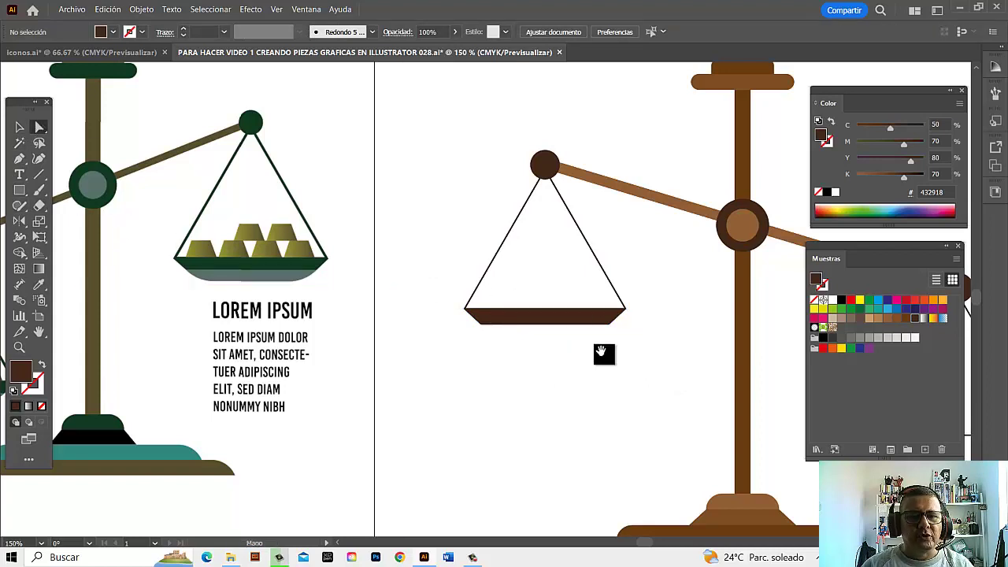
{"action": "scroll", "coordinate": [630, 347], "scroll_direction": "right", "scroll_amount": 1}
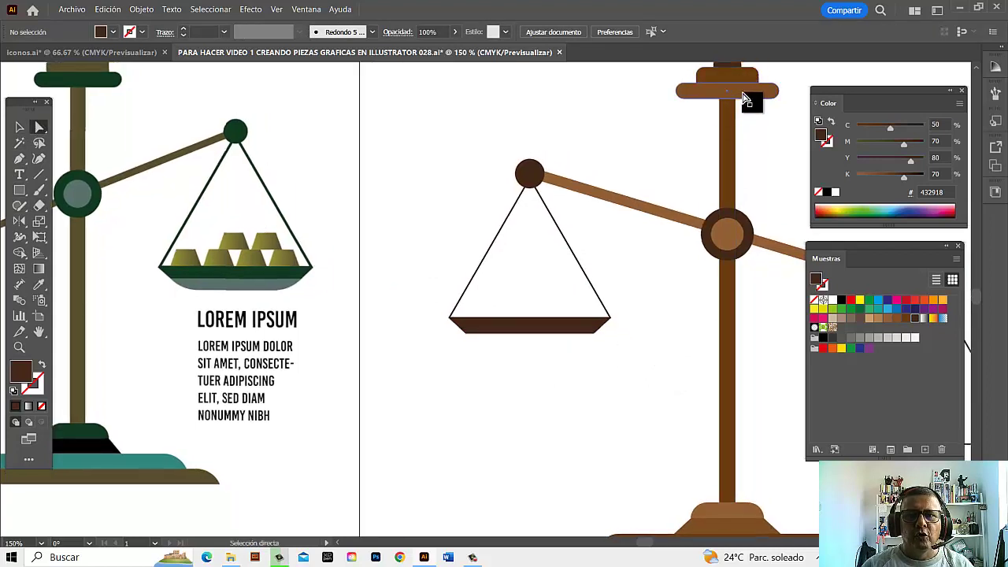
{"action": "left_click_drag", "start_coordinate": [744, 98], "coordinate": [535, 361]}
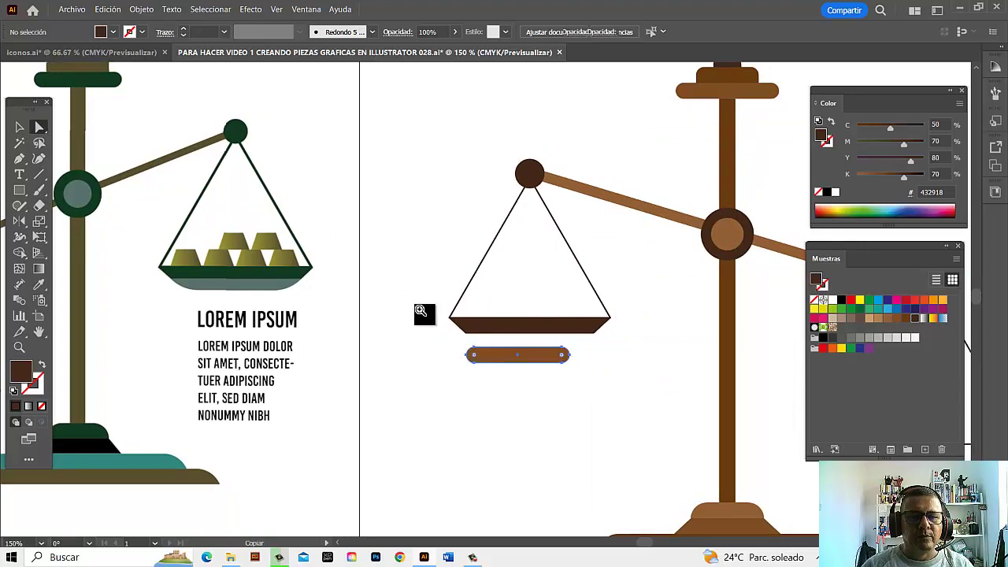
- Move the brown bar just beneath the pan, square its corners and line it up
{"action": "left_click_drag", "start_coordinate": [421, 311], "coordinate": [565, 378]}
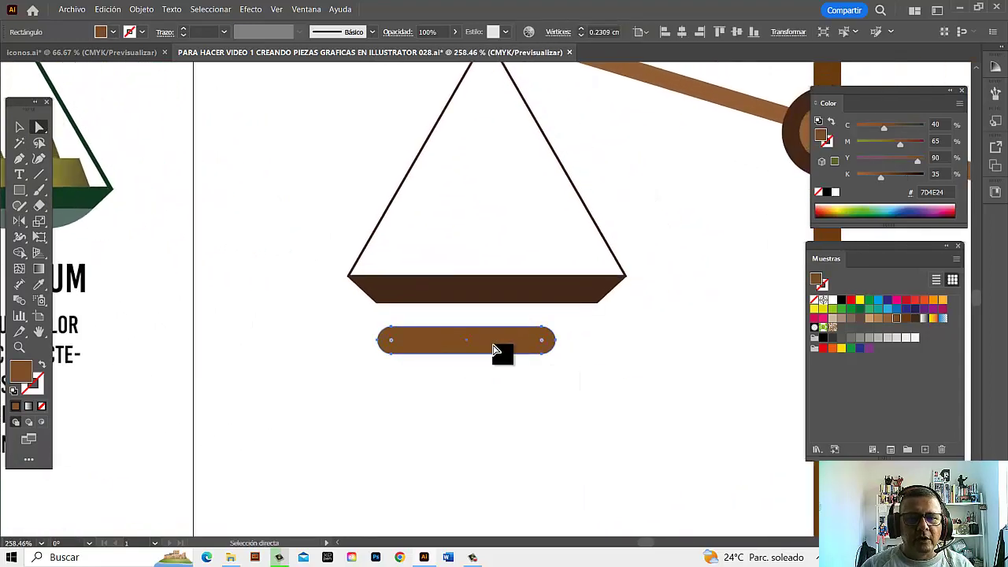
{"action": "left_click_drag", "start_coordinate": [494, 350], "coordinate": [601, 318]}
{"action": "left_click", "coordinate": [689, 358]}
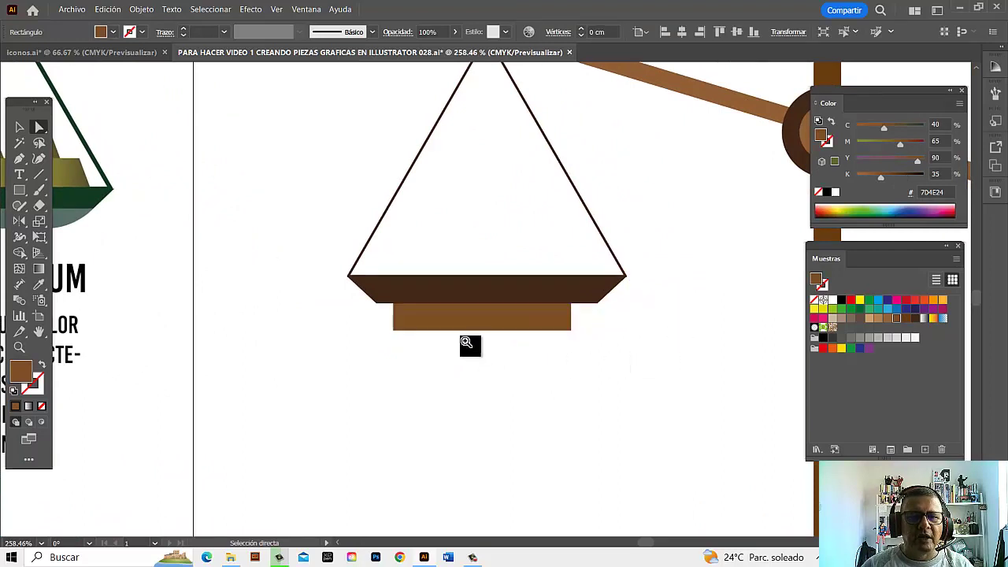
{"action": "left_click", "coordinate": [466, 343]}
{"action": "left_click_drag", "start_coordinate": [479, 349], "coordinate": [594, 383]}
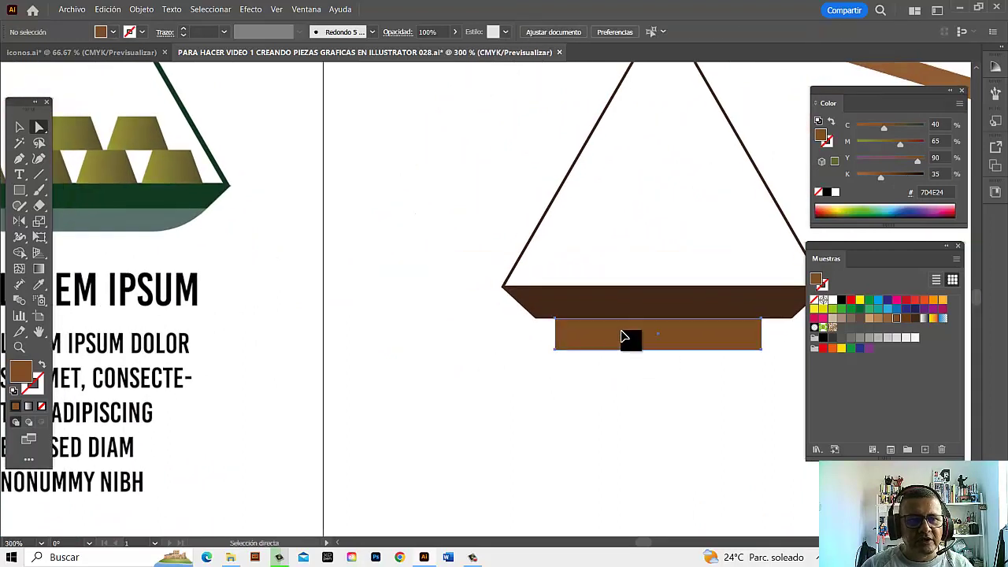
{"action": "left_click_drag", "start_coordinate": [623, 337], "coordinate": [603, 339]}
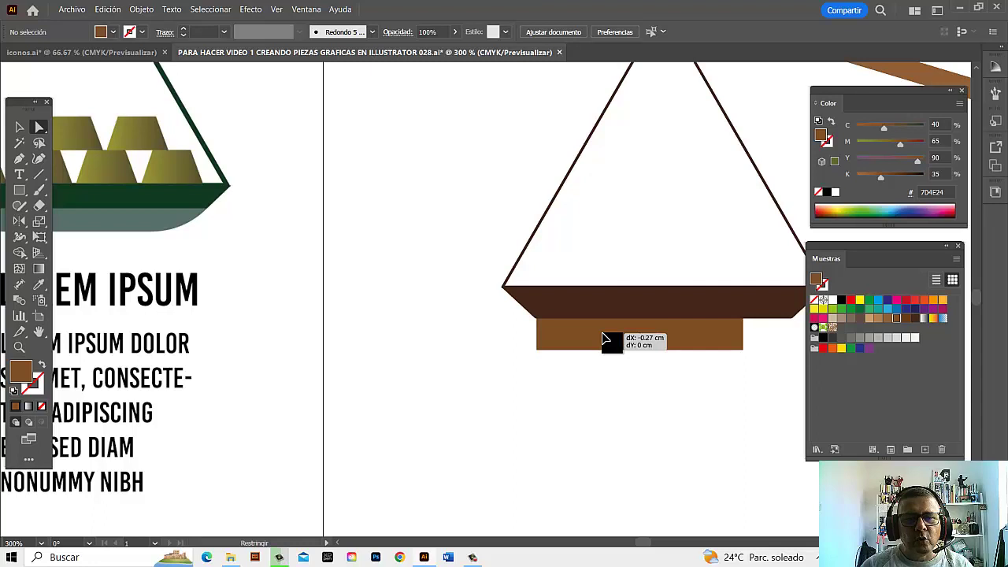
{"action": "left_click_drag", "start_coordinate": [607, 343], "coordinate": [607, 343]}
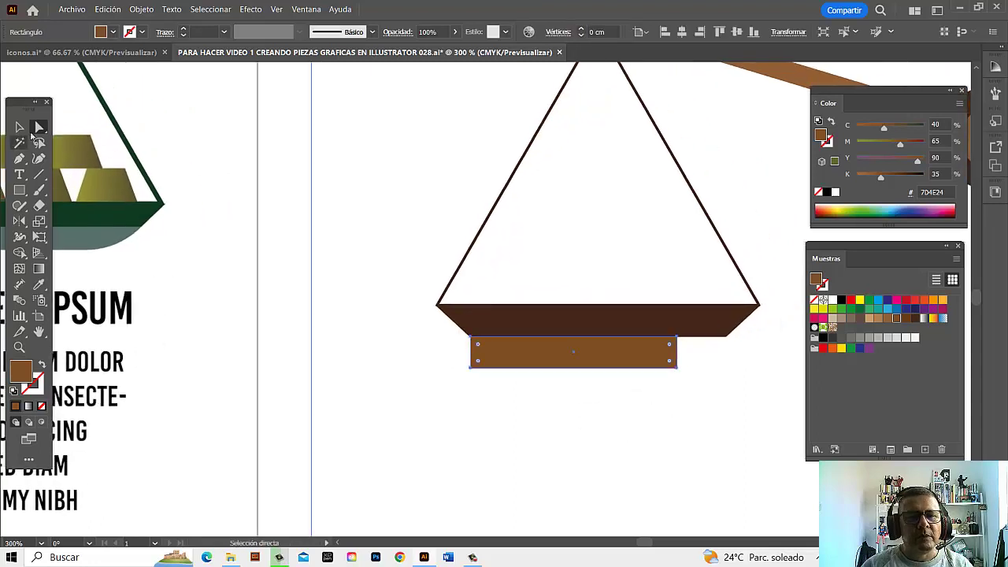
- Widen the bar to match the pan's bottom and round its bottom corners
{"action": "key", "text": "v"}
{"action": "left_click_drag", "start_coordinate": [676, 352], "coordinate": [729, 363]}
{"action": "left_click", "coordinate": [751, 432]}
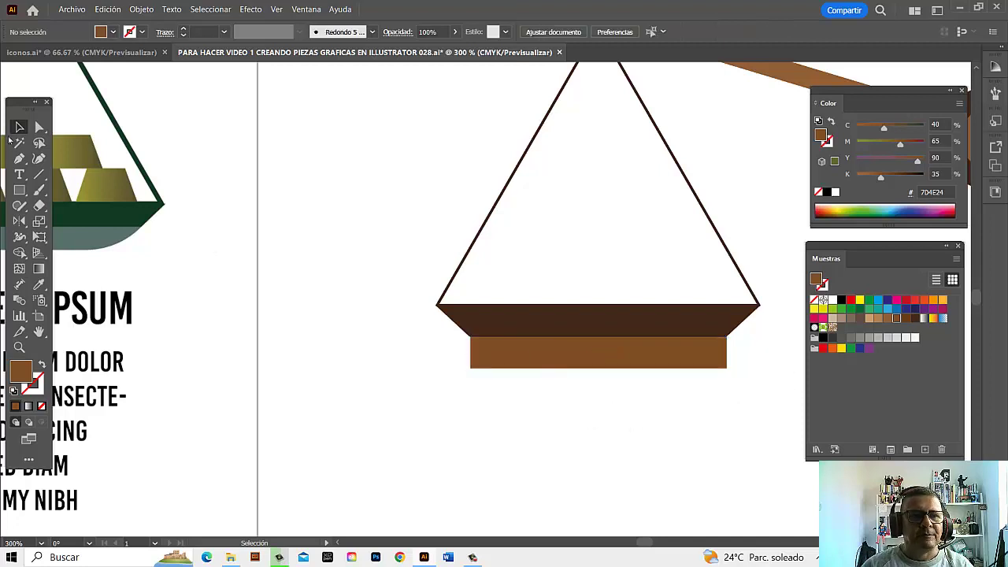
{"action": "left_click", "coordinate": [40, 127]}
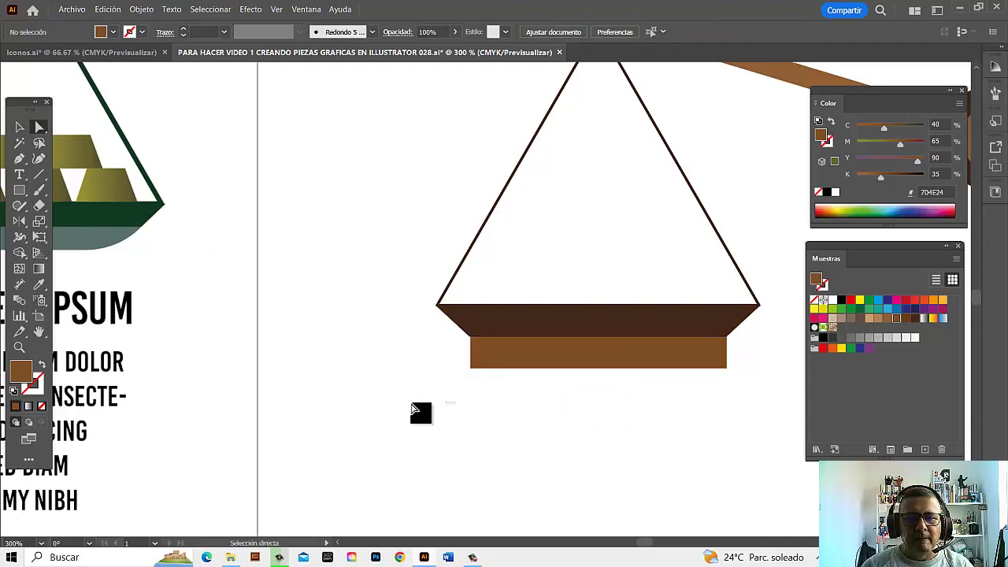
{"action": "left_click_drag", "start_coordinate": [435, 405], "coordinate": [805, 361]}
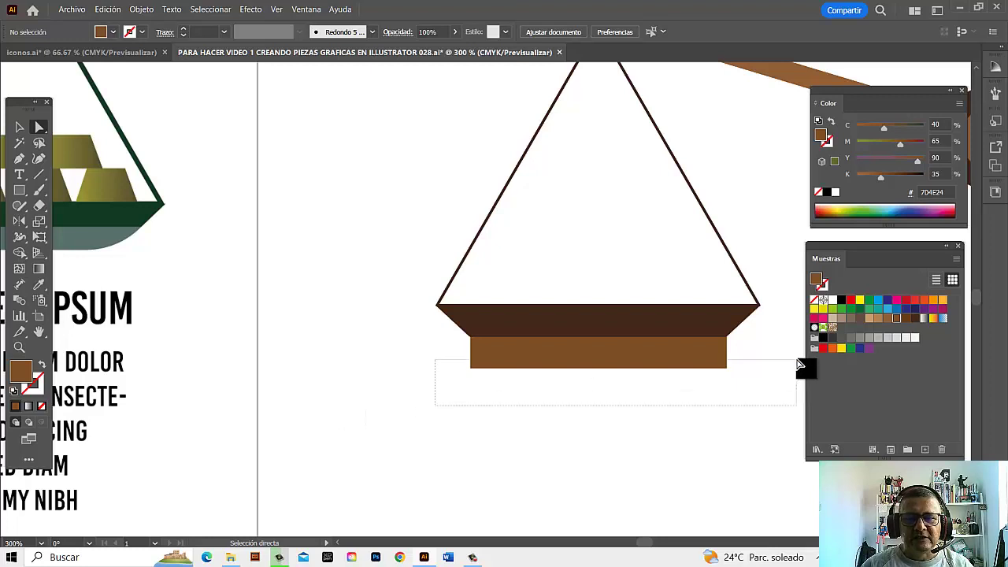
{"action": "mouse_move", "coordinate": [448, 390]}
{"action": "left_mouse_down"}
{"action": "mouse_move", "coordinate": [741, 367]}
{"action": "mouse_move", "coordinate": [619, 384]}
{"action": "left_mouse_up"}
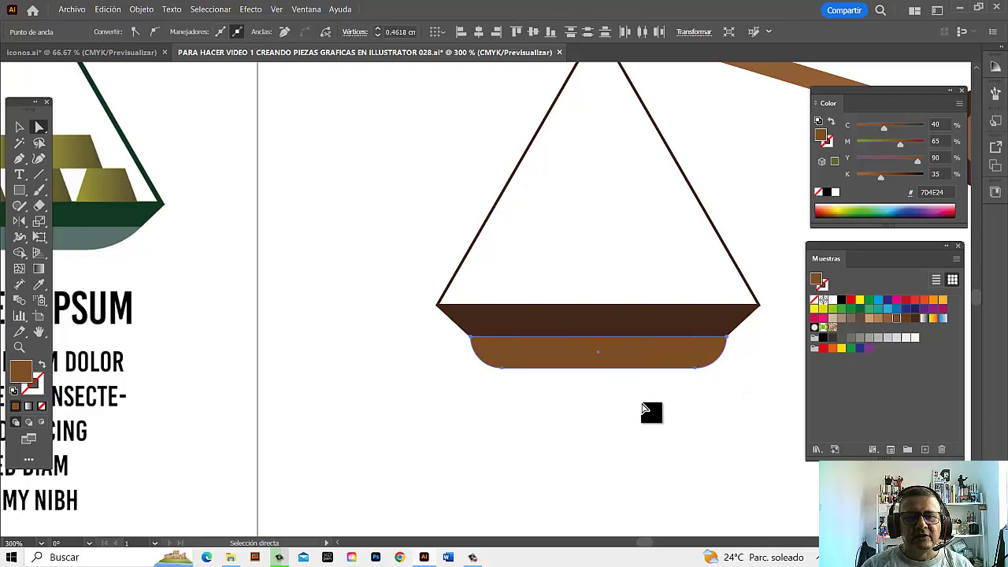
{"action": "left_click", "coordinate": [617, 392]}
{"action": "key", "text": "ctrl+space"}
{"action": "left_click", "coordinate": [576, 351], "text": "ctrl+alt"}
{"action": "left_click", "coordinate": [480, 292], "text": "ctrl+alt"}
- Pull the base strip's bottom corners inward so it tapers toward the bottom
{"action": "left_click", "coordinate": [515, 353], "text": "ctrl+alt"}
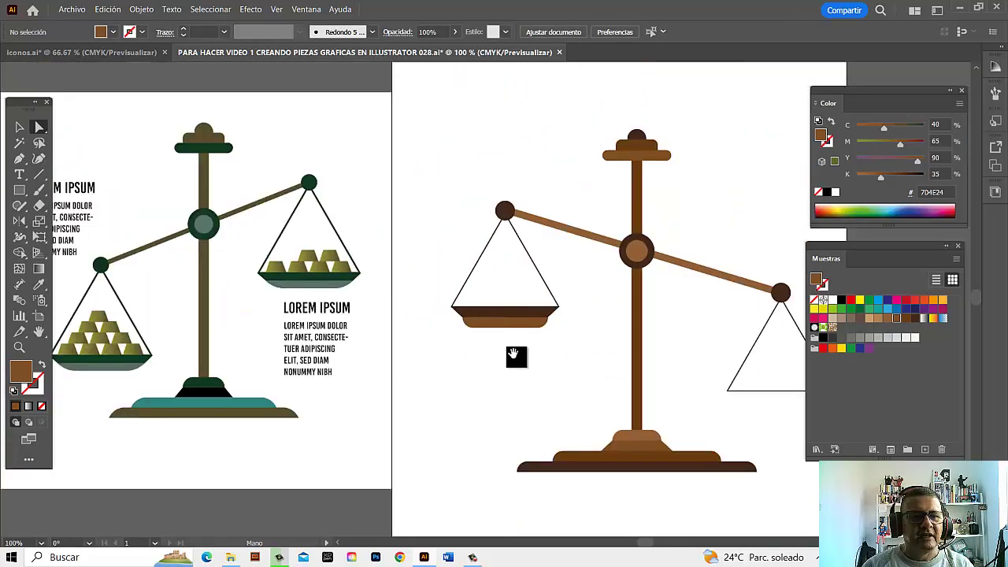
{"action": "left_click_drag", "start_coordinate": [555, 356], "coordinate": [544, 355]}
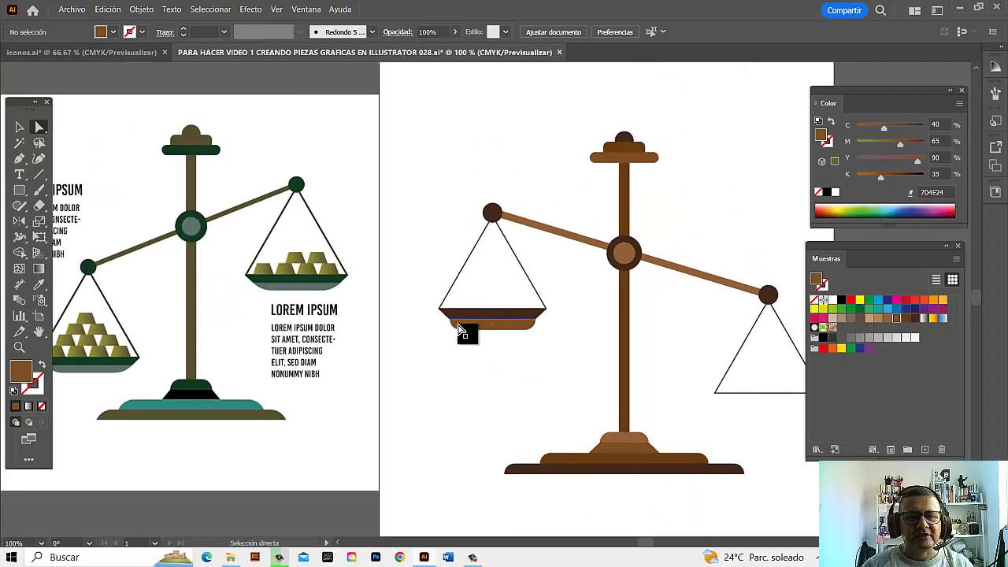
{"action": "left_click", "coordinate": [453, 301], "text": "ctrl"}
{"action": "left_click_drag", "start_coordinate": [503, 322], "coordinate": [583, 352]}
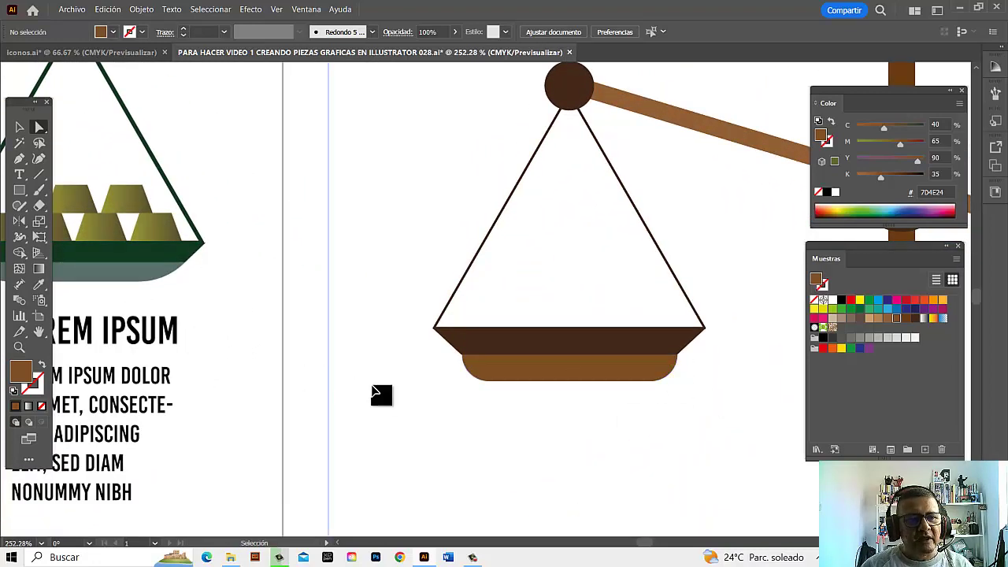
{"action": "left_click_drag", "start_coordinate": [675, 370], "coordinate": [504, 417]}
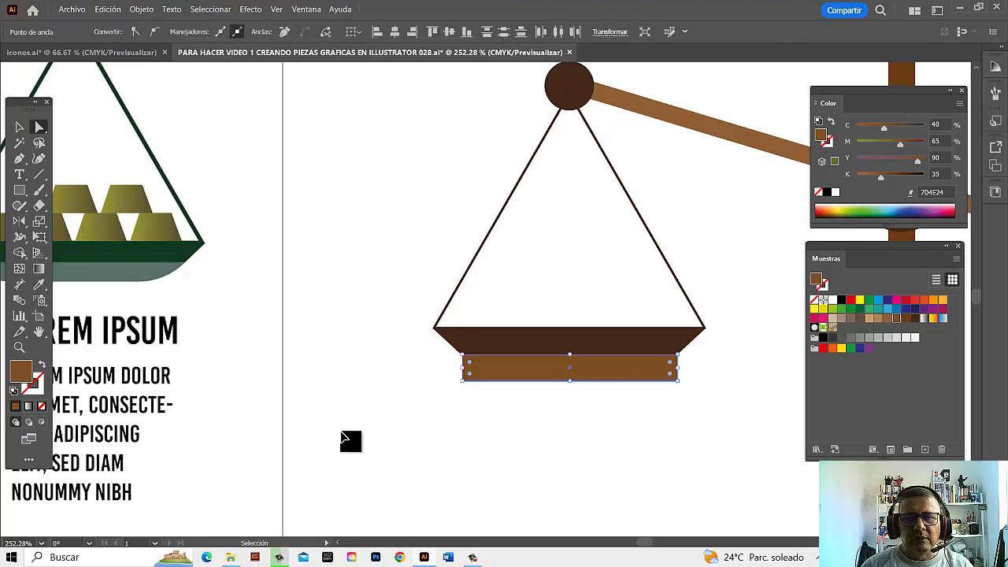
{"action": "left_click", "coordinate": [682, 386]}
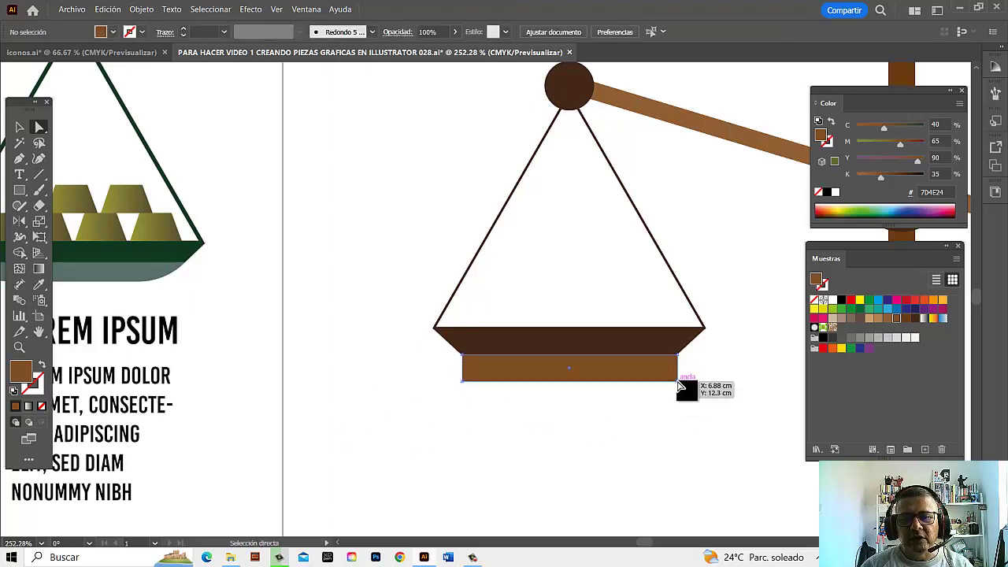
{"action": "left_click_drag", "start_coordinate": [677, 382], "coordinate": [676, 398]}
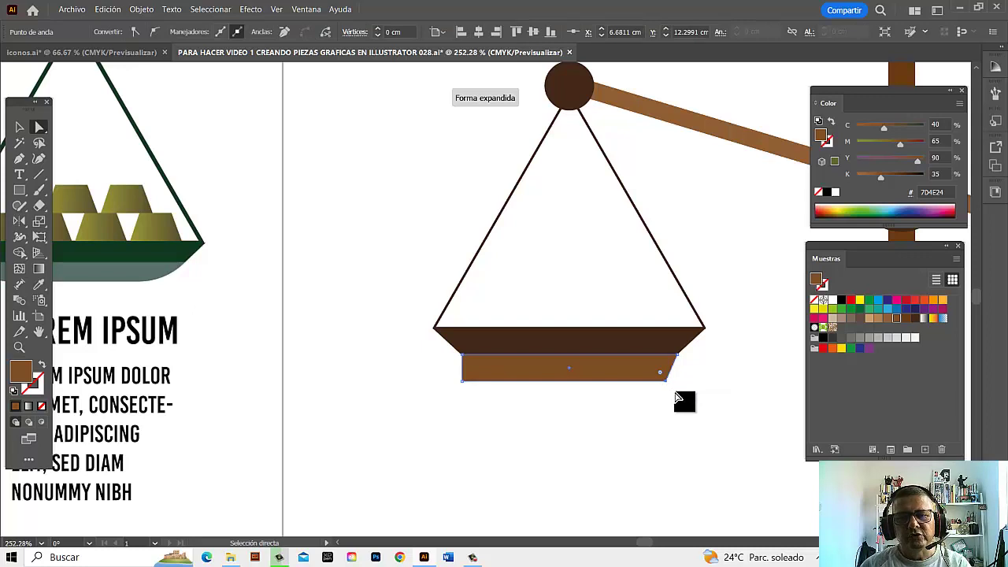
{"action": "key", "text": "Left"}
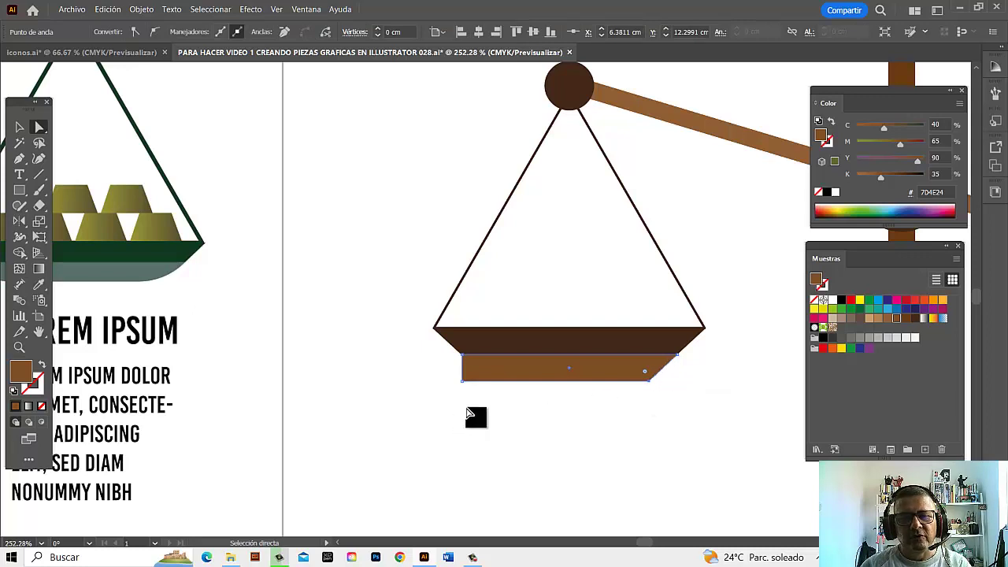
{"action": "left_click", "coordinate": [463, 381]}
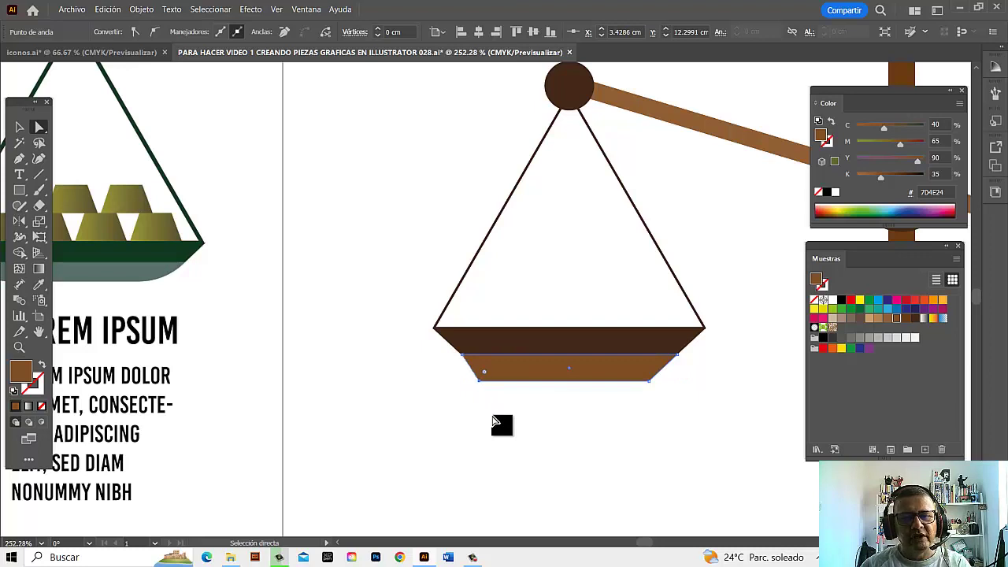
{"action": "left_click", "coordinate": [545, 420]}
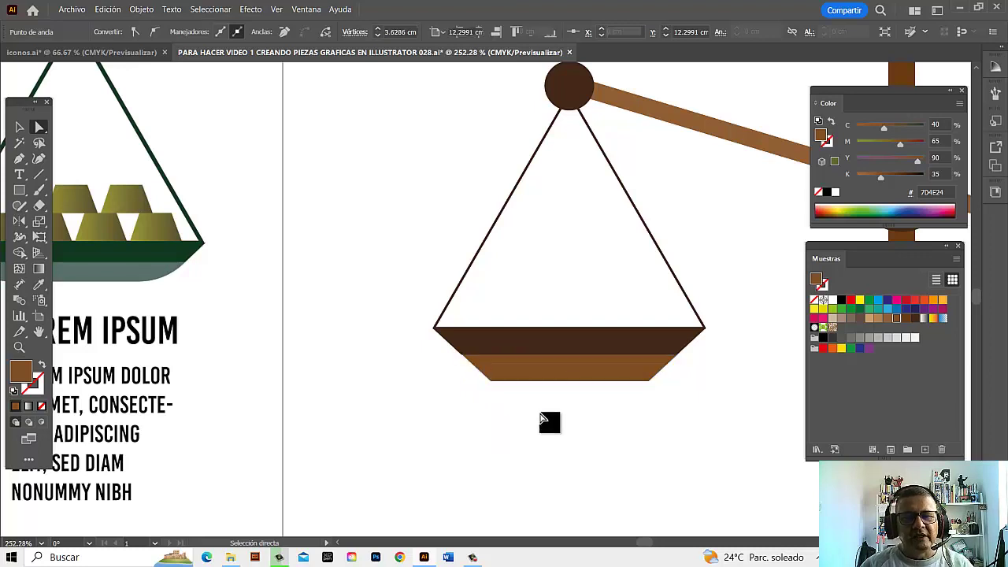
- Round both bottom corners of the base to 0.82 cm, forming a bowl
{"action": "mouse_move", "coordinate": [470, 396]}
{"action": "left_mouse_down"}
{"action": "mouse_move", "coordinate": [593, 403]}
{"action": "mouse_move", "coordinate": [686, 384]}
{"action": "mouse_move", "coordinate": [596, 340]}
{"action": "mouse_move", "coordinate": [522, 276]}
{"action": "left_mouse_up"}
{"action": "left_click", "coordinate": [577, 451]}
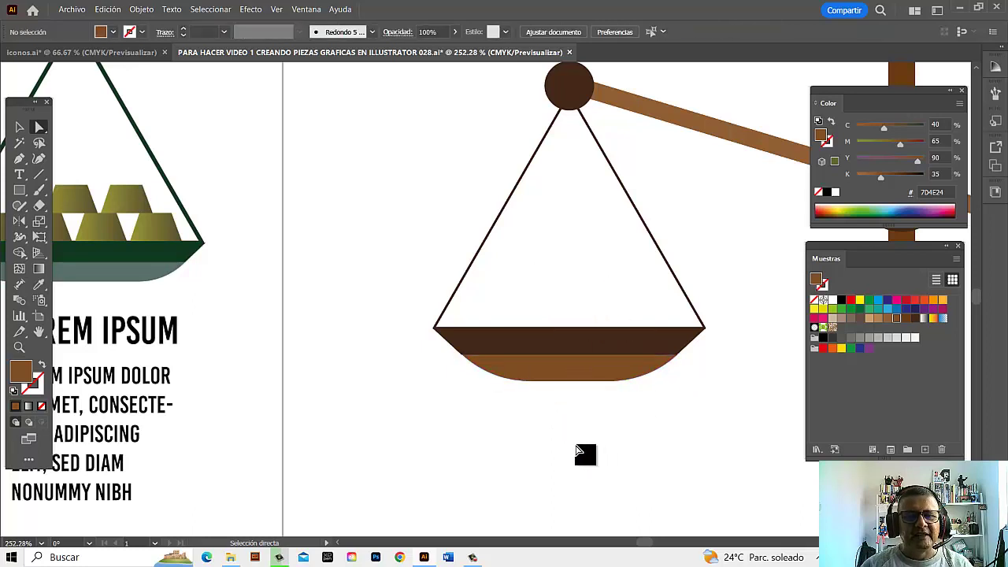
{"action": "key", "text": "z"}
{"action": "left_click", "coordinate": [699, 434], "text": "alt"}
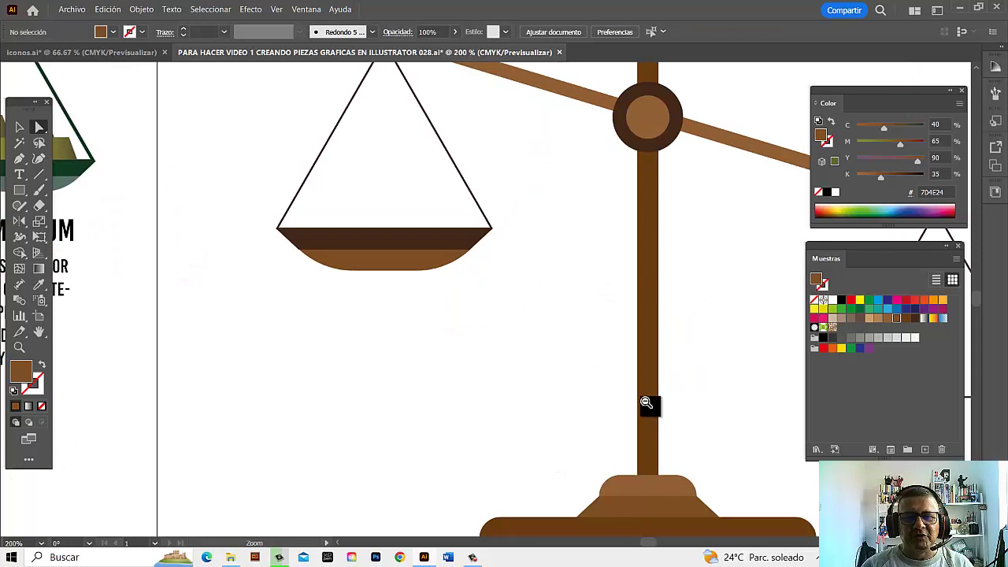
- Delete the hollow triangle hanging from the beam's right end, then select the left pan assembly
{"action": "left_click", "coordinate": [455, 353], "text": "alt"}
{"action": "left_click", "coordinate": [482, 303], "text": "alt"}
{"action": "left_click", "coordinate": [478, 318], "text": "alt"}
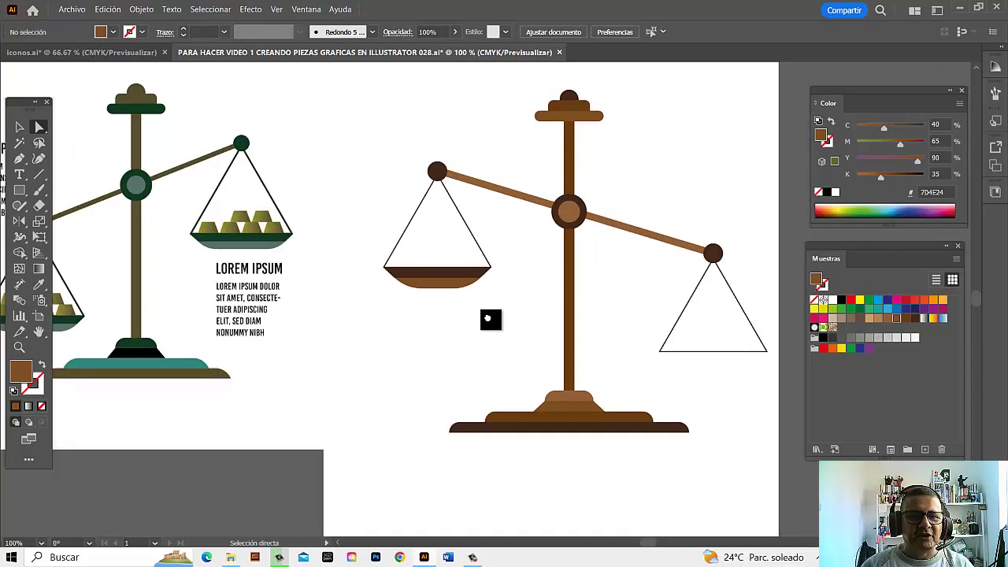
{"action": "left_click_drag", "start_coordinate": [490, 319], "coordinate": [483, 319]}
{"action": "left_click", "coordinate": [18, 127]}
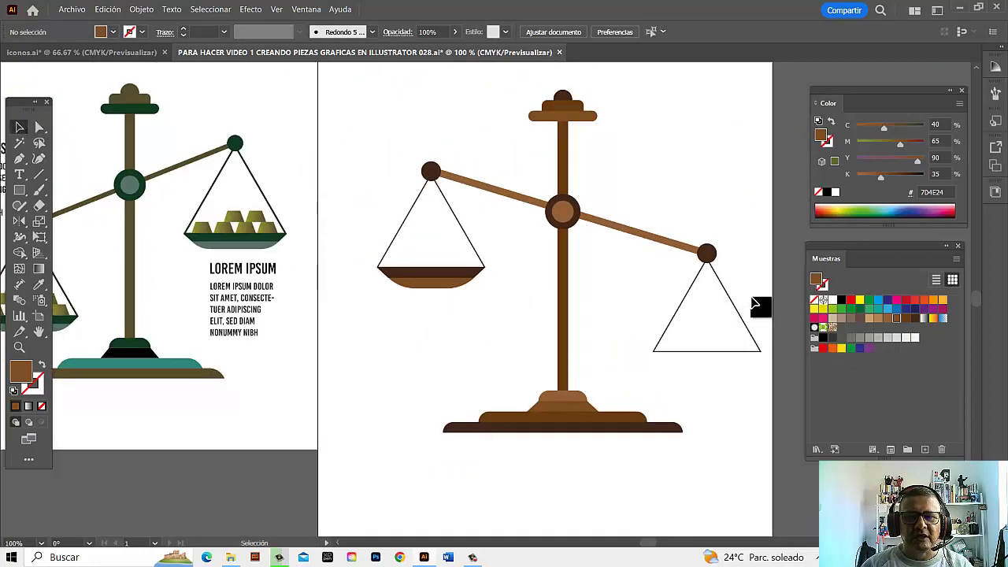
{"action": "left_click", "coordinate": [733, 350]}
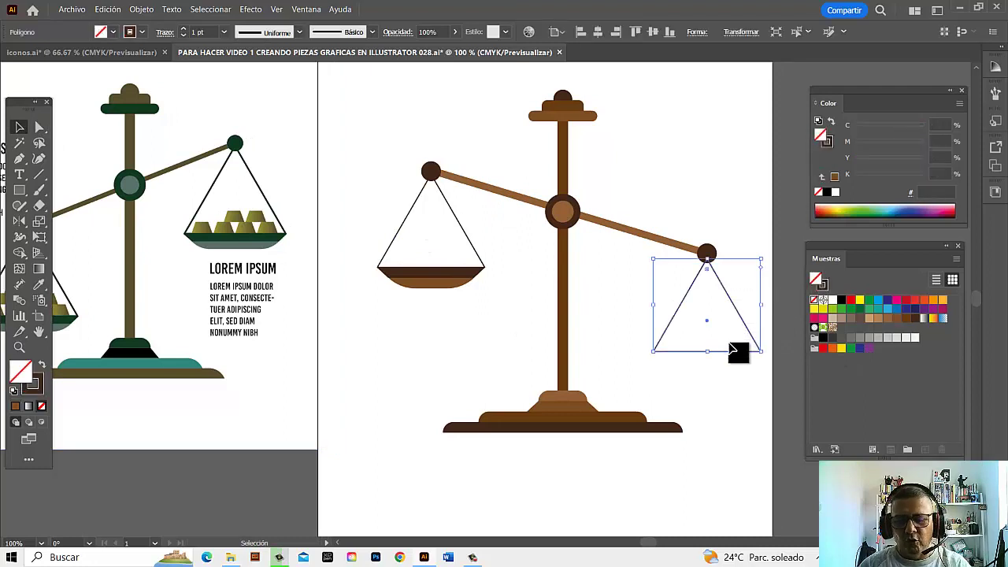
{"action": "key", "text": "Delete"}
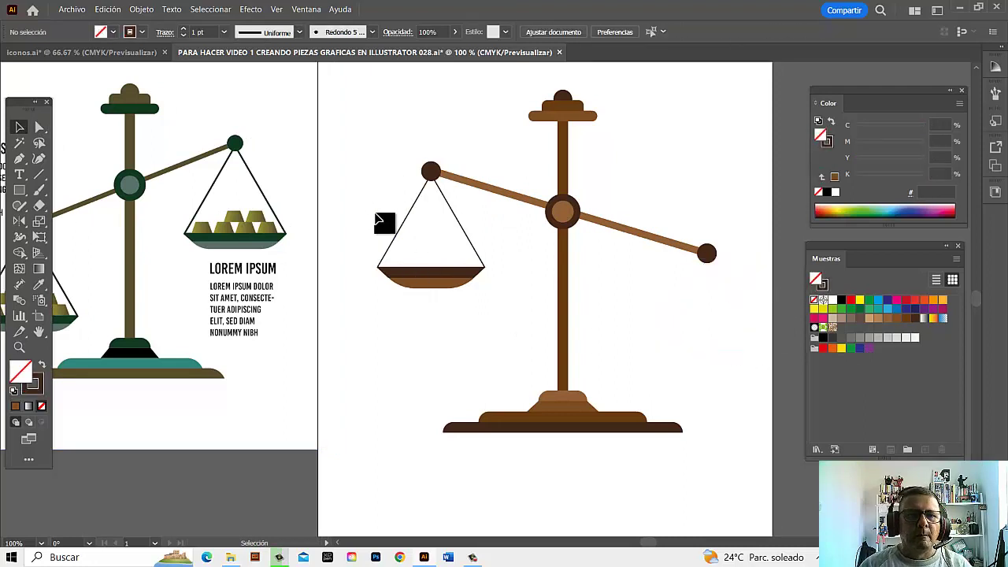
{"action": "left_click_drag", "start_coordinate": [367, 205], "coordinate": [494, 321]}
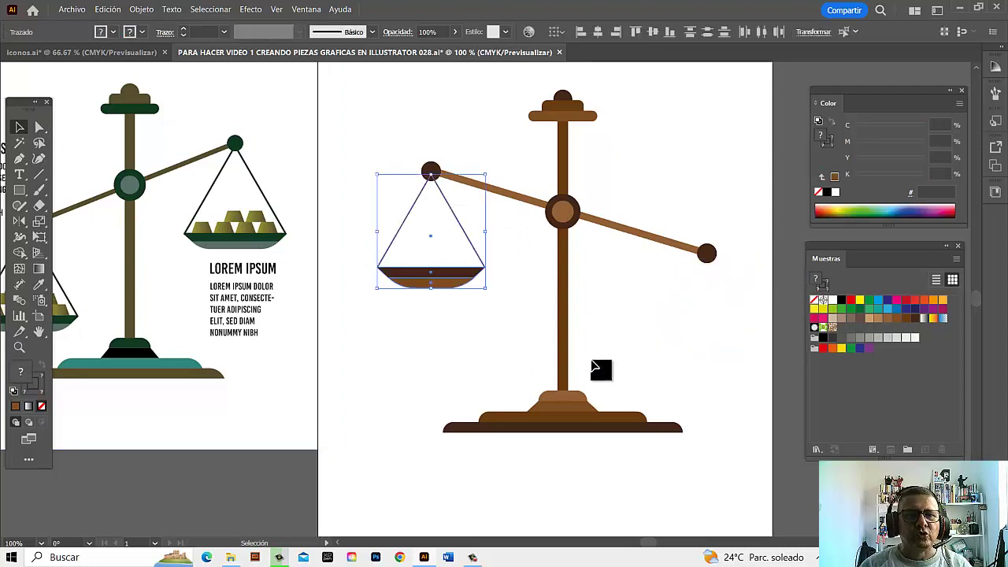
{"action": "left_click", "coordinate": [414, 260], "text": "ctrl"}
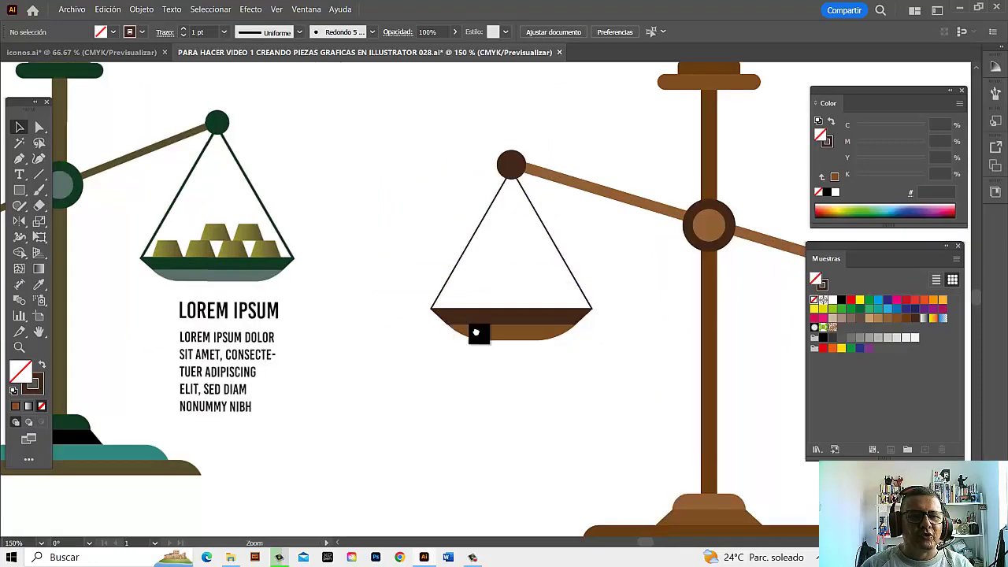
{"action": "left_click_drag", "start_coordinate": [452, 321], "coordinate": [619, 331]}
{"action": "scroll", "coordinate": [553, 355], "scroll_direction": "down", "scroll_amount": 2}
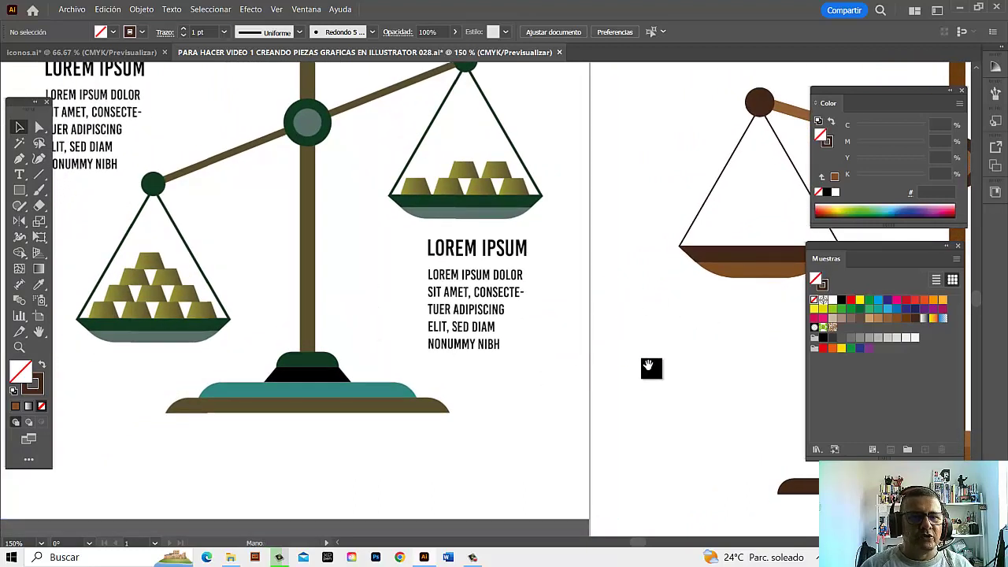
{"action": "left_click", "coordinate": [748, 163]}
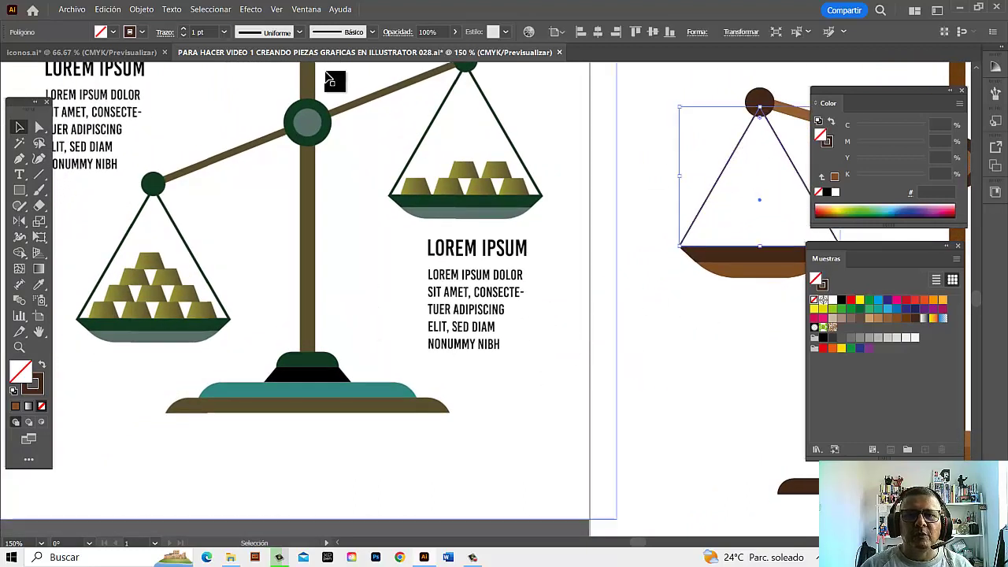
{"action": "left_click", "coordinate": [183, 30]}
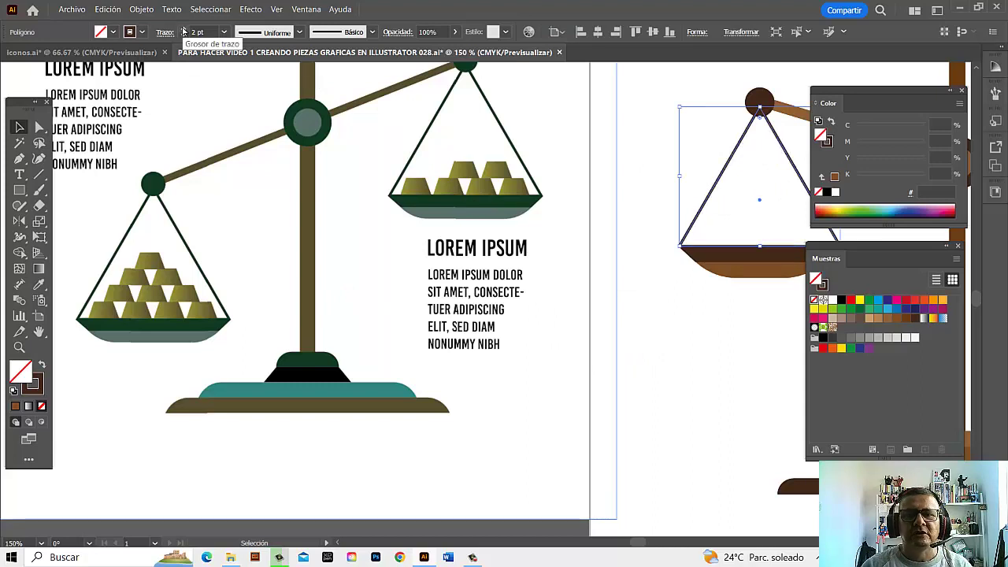
{"action": "left_click", "coordinate": [541, 367]}
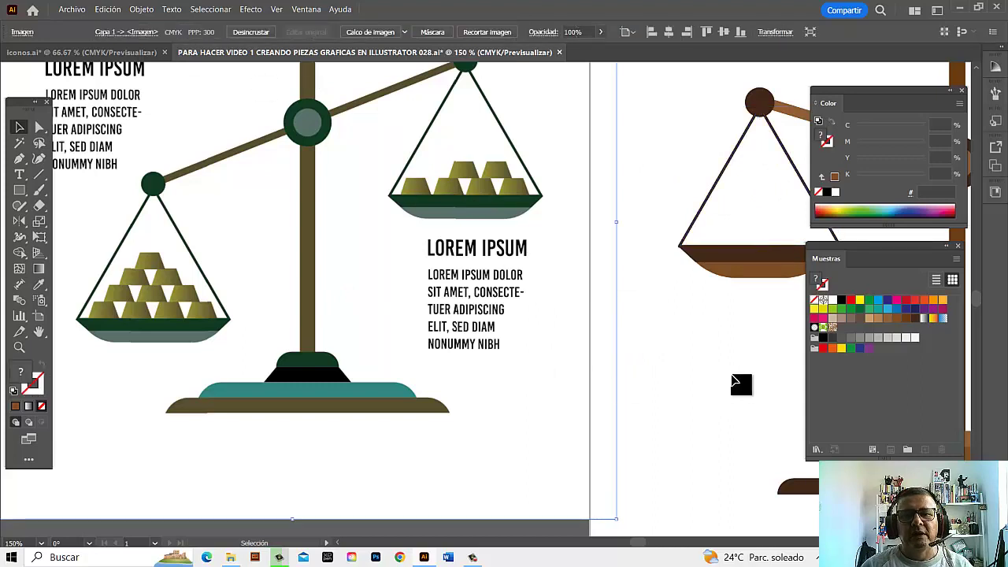
{"action": "left_click", "coordinate": [696, 274]}
{"action": "left_click", "coordinate": [715, 276]}
{"action": "left_click", "coordinate": [599, 292]}
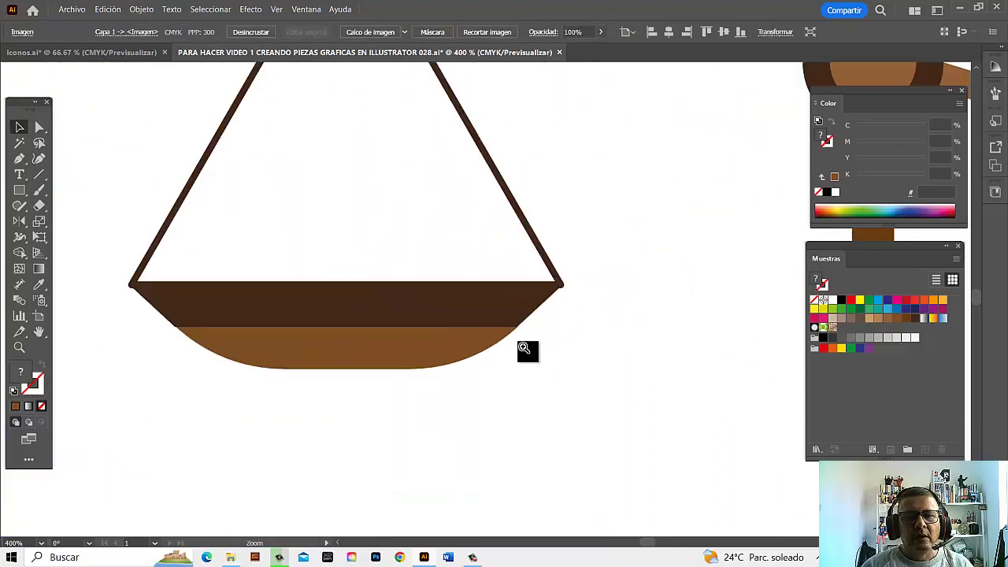
{"action": "left_click", "coordinate": [404, 354], "text": "alt"}
{"action": "left_click", "coordinate": [408, 352], "text": "alt"}
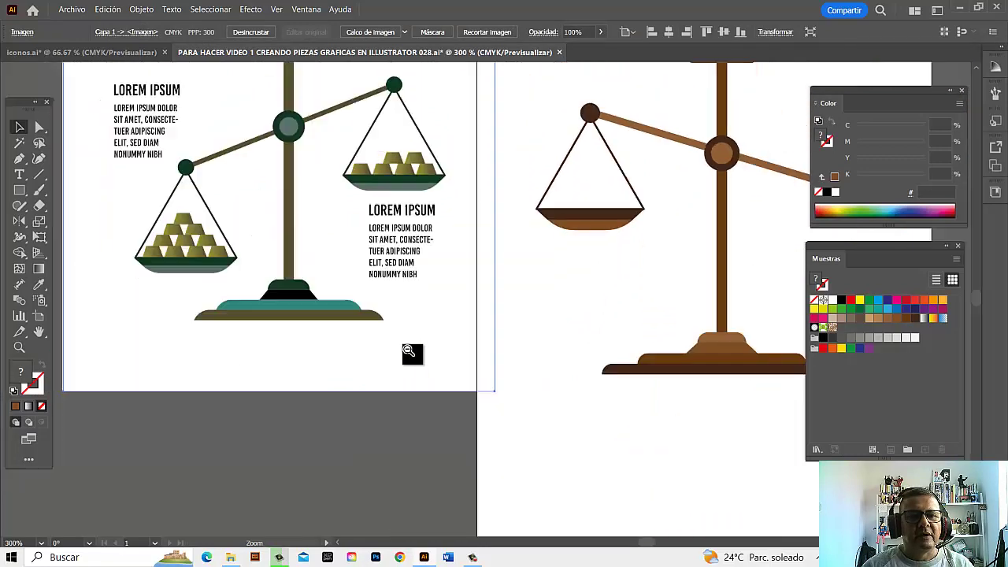
{"action": "key", "text": "ctrl+1"}
{"action": "key", "text": "v"}
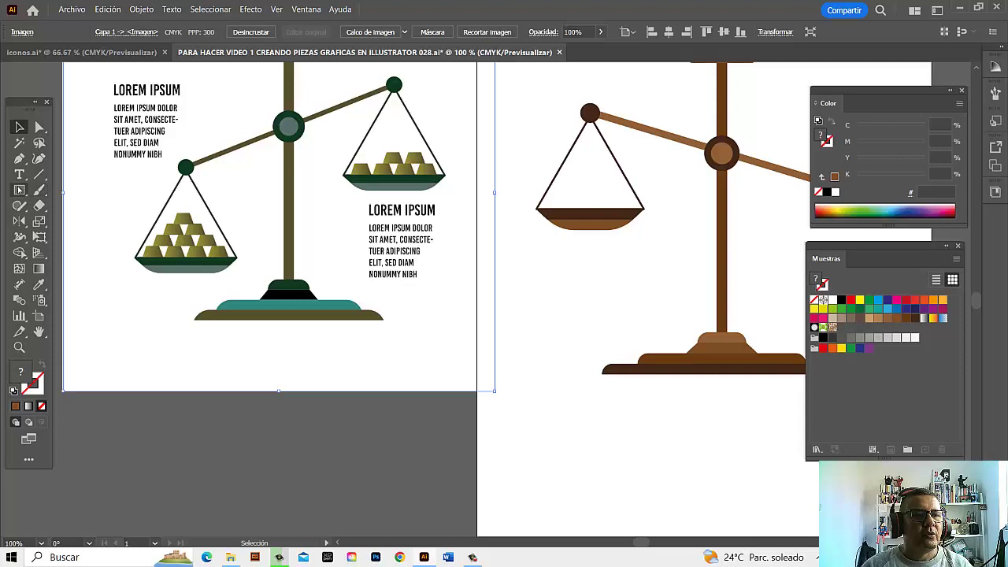
{"action": "left_click_drag", "start_coordinate": [20, 190], "coordinate": [88, 241]}
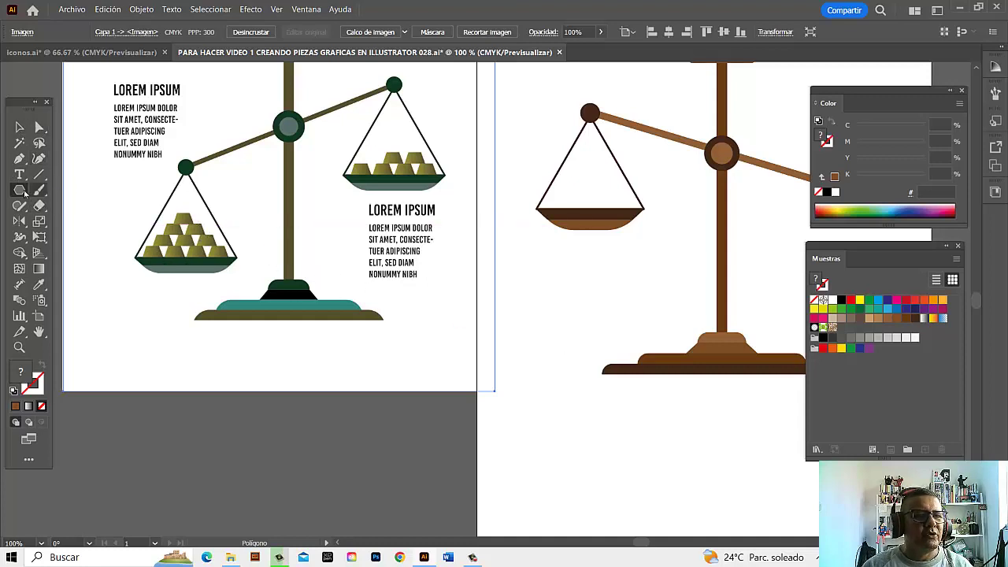
- Draw a small rectangle beside the scale and fill it with orange F39200
{"action": "left_click_drag", "start_coordinate": [19, 190], "coordinate": [86, 186]}
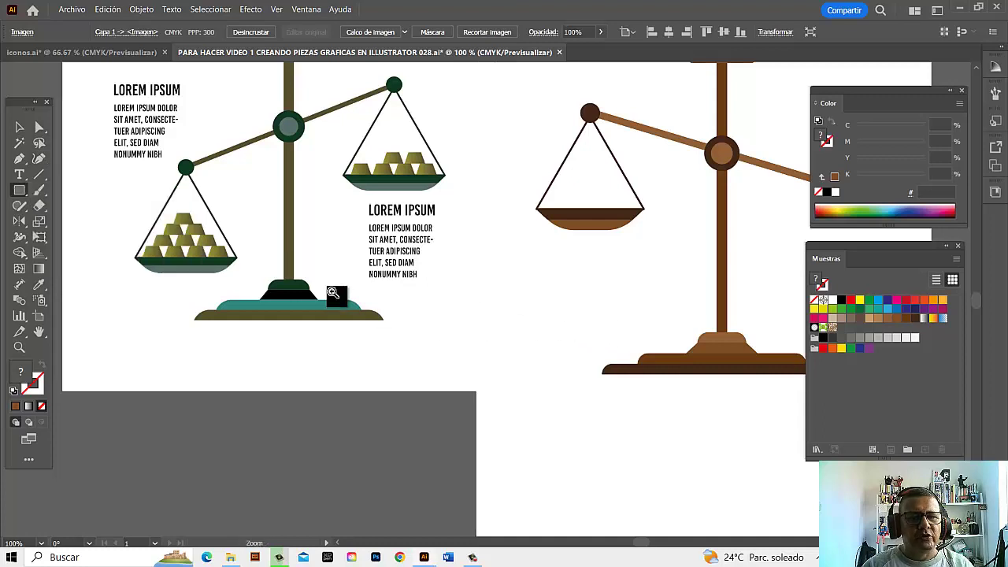
{"action": "left_click_drag", "start_coordinate": [542, 280], "coordinate": [568, 297]}
{"action": "left_click_drag", "start_coordinate": [841, 300], "coordinate": [865, 311]}
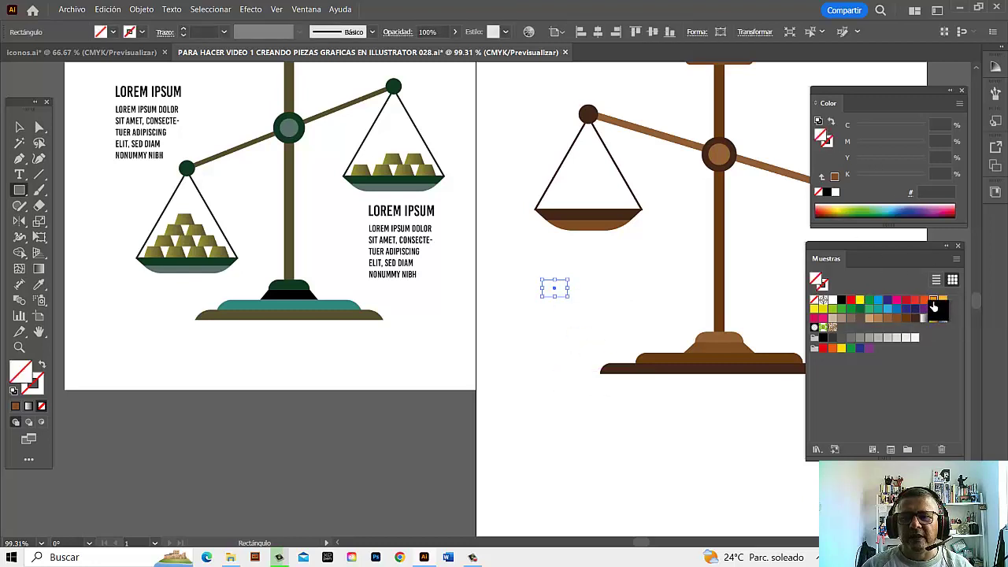
{"action": "left_click", "coordinate": [933, 299]}
- Move the rectangle's top corners inward to make a trapezoid
{"action": "left_click", "coordinate": [39, 128]}
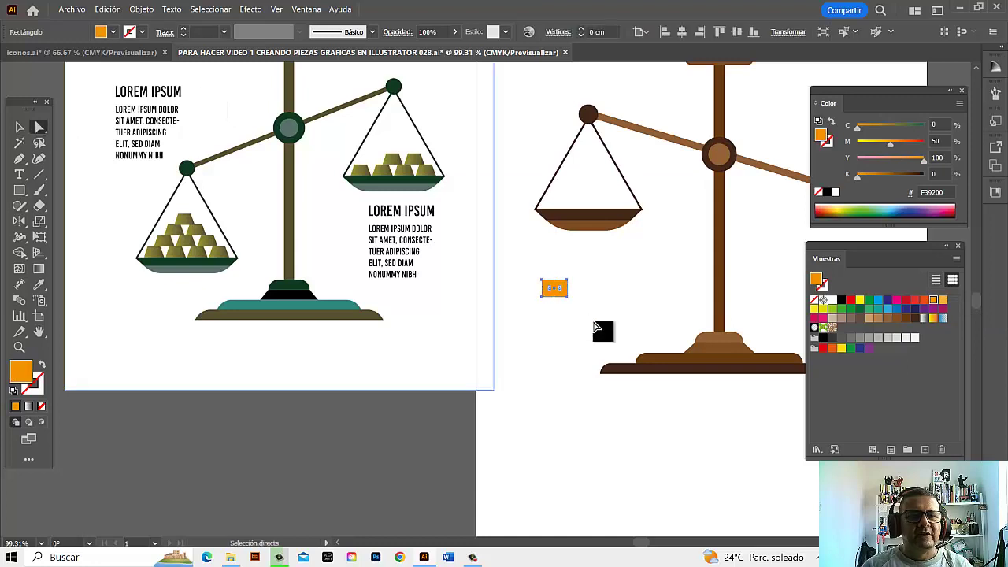
{"action": "left_click", "coordinate": [588, 308]}
{"action": "mouse_move", "coordinate": [573, 293]}
{"action": "left_mouse_down"}
{"action": "mouse_move", "coordinate": [569, 285]}
{"action": "mouse_move", "coordinate": [618, 303]}
{"action": "mouse_move", "coordinate": [545, 285]}
{"action": "mouse_move", "coordinate": [561, 296]}
{"action": "left_mouse_up"}
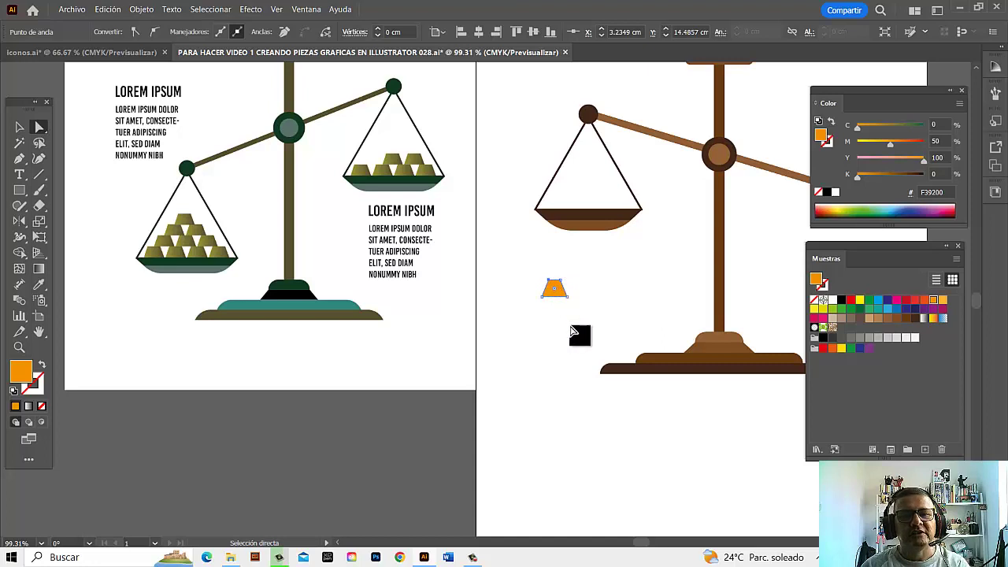
{"action": "left_click", "coordinate": [553, 323]}
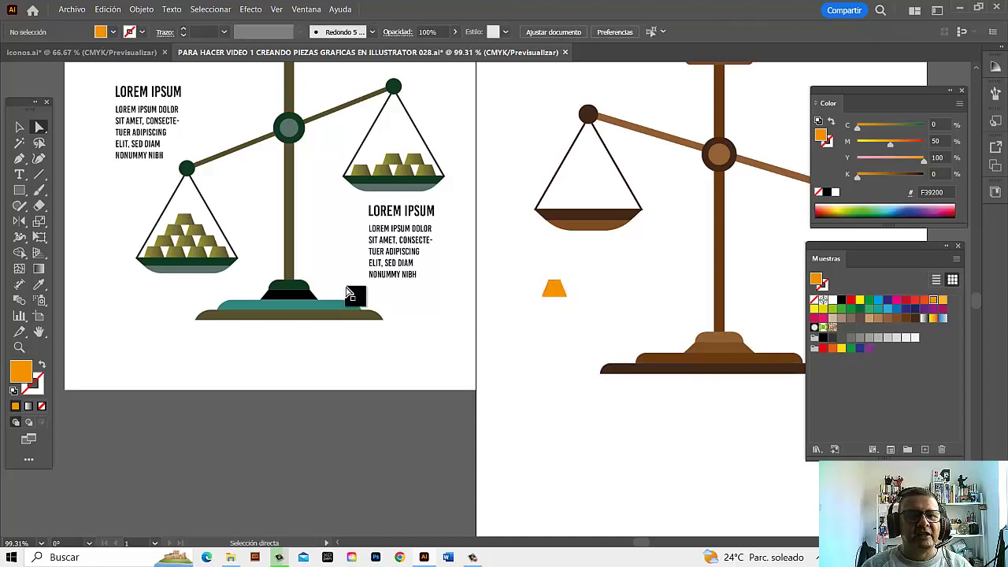
{"action": "left_click", "coordinate": [554, 291]}
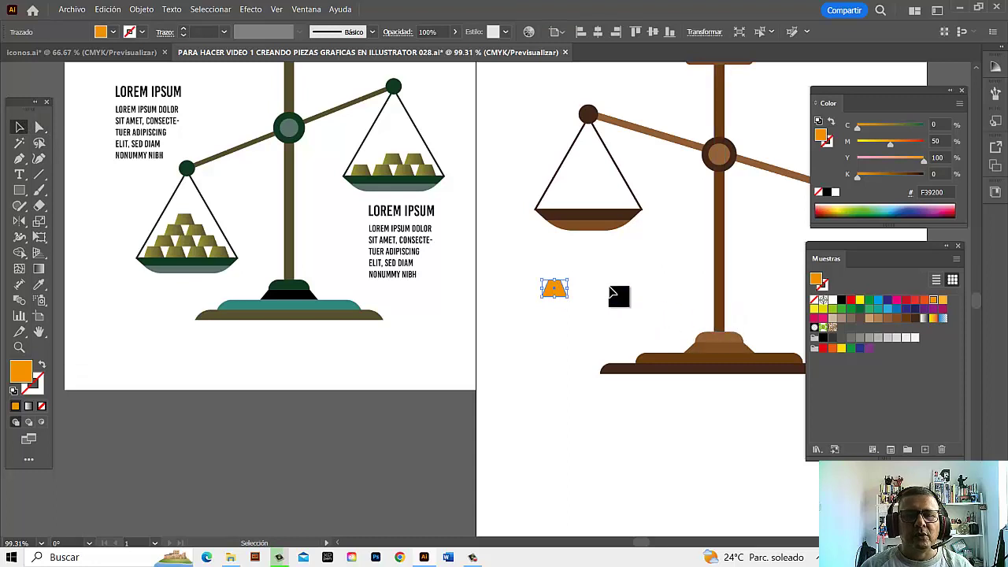
{"action": "left_click", "coordinate": [300, 260]}
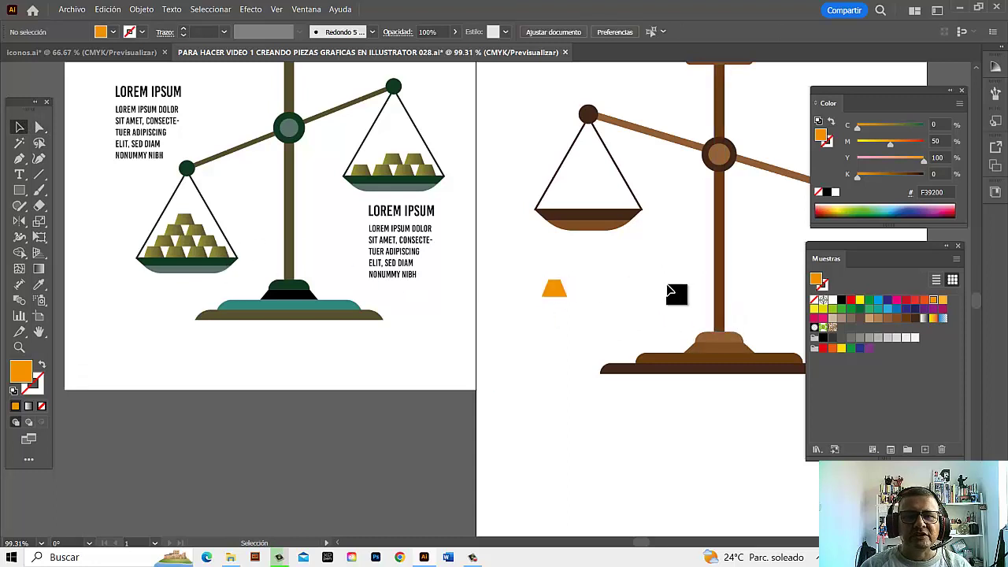
- Apply a linear gradient at -90° to the small trapezoid
{"action": "left_click", "coordinate": [306, 9]}
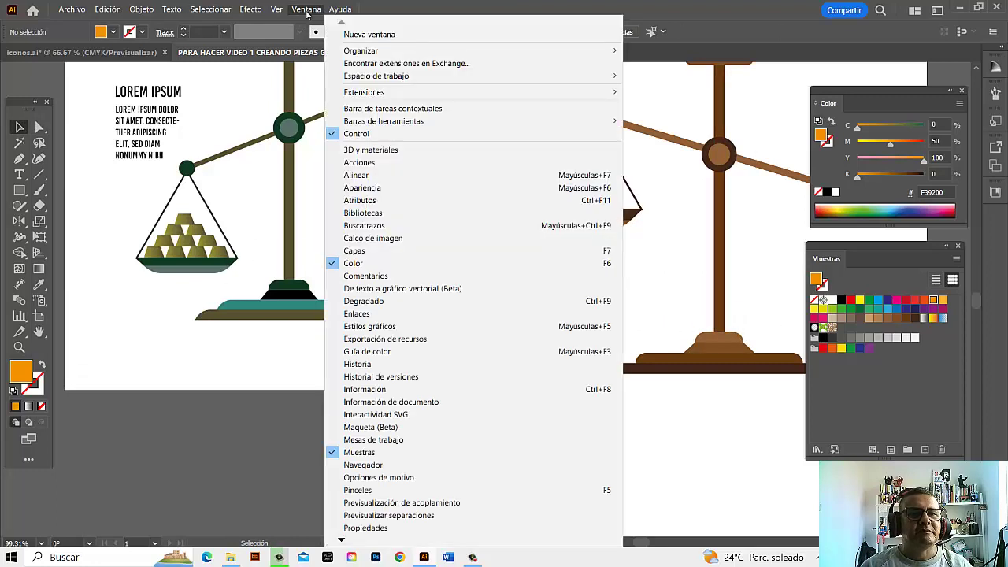
{"action": "left_click", "coordinate": [388, 302]}
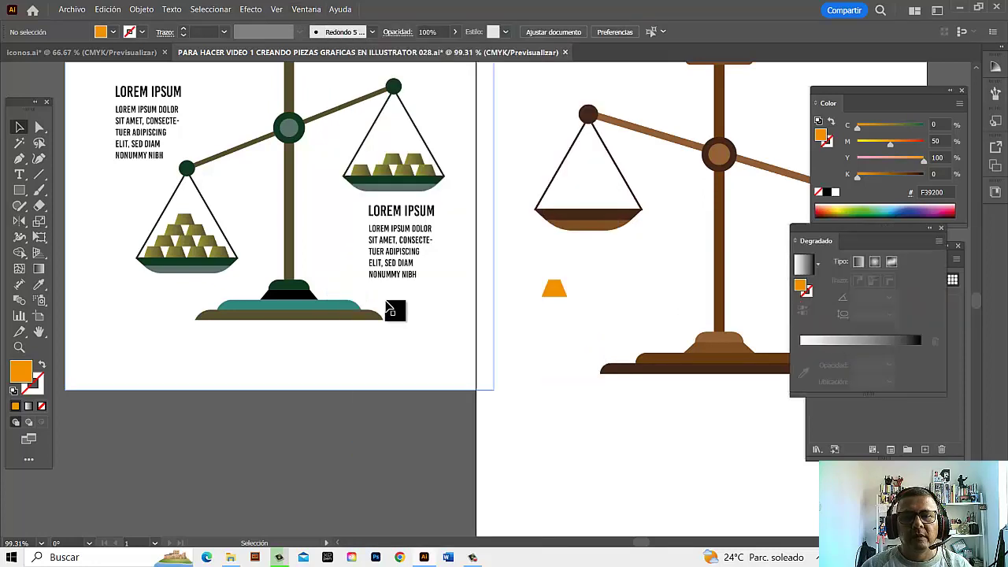
{"action": "left_click", "coordinate": [554, 290]}
{"action": "left_click", "coordinate": [805, 269]}
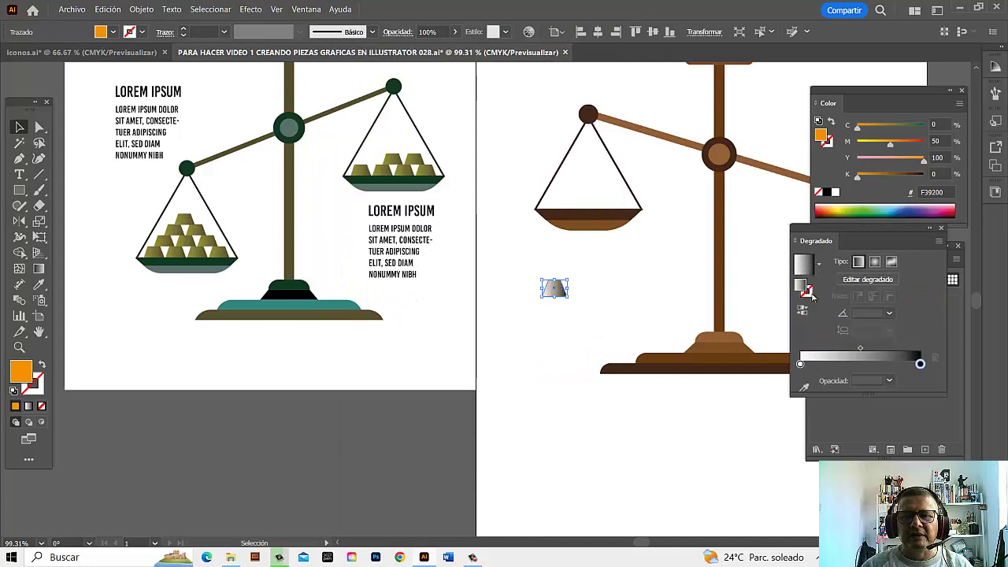
{"action": "left_click", "coordinate": [890, 315]}
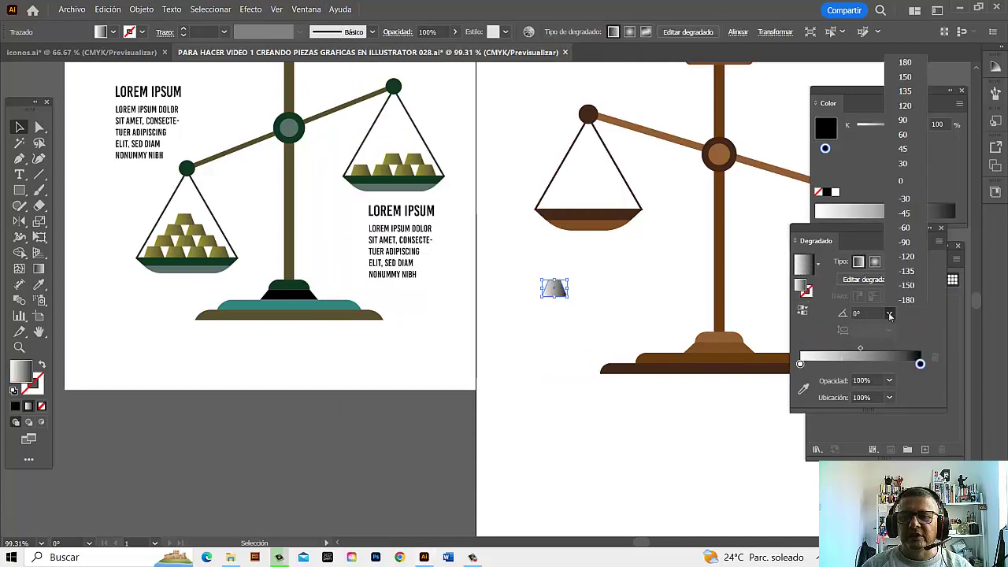
{"action": "left_click", "coordinate": [907, 242]}
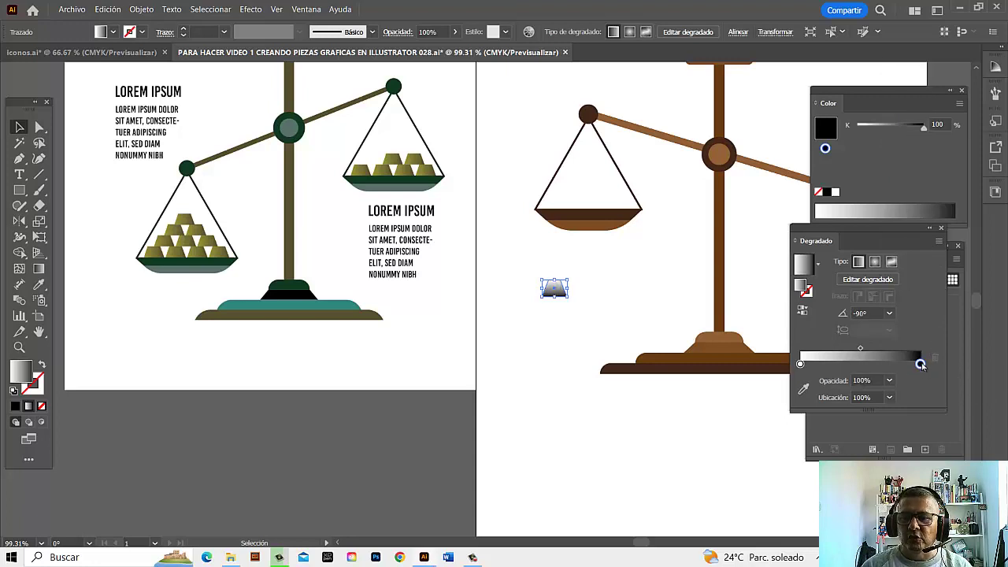
- Set both gradient stops to orange F39200, then darken the end stop to 9F6300
{"action": "double_click", "coordinate": [920, 363]}
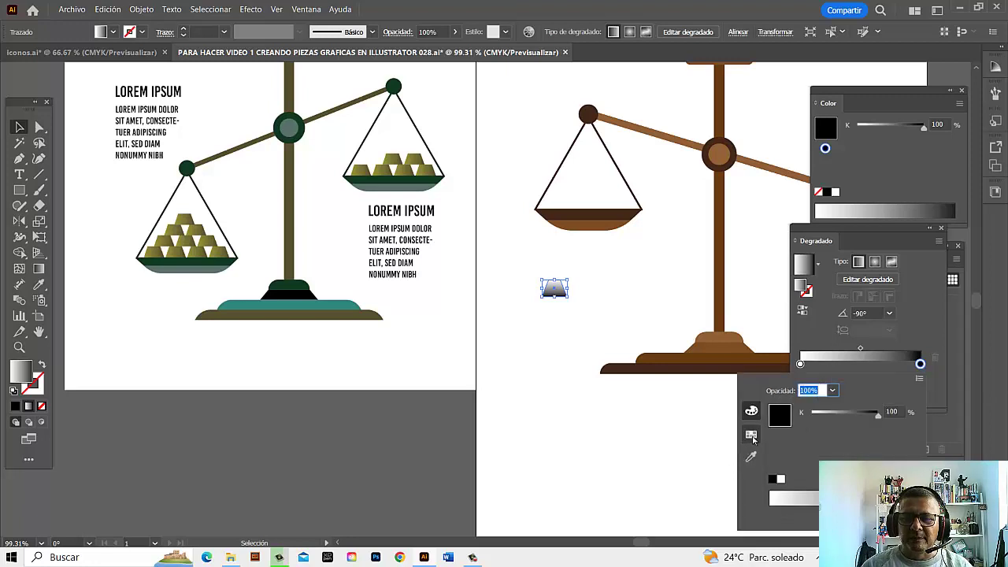
{"action": "left_click", "coordinate": [752, 434]}
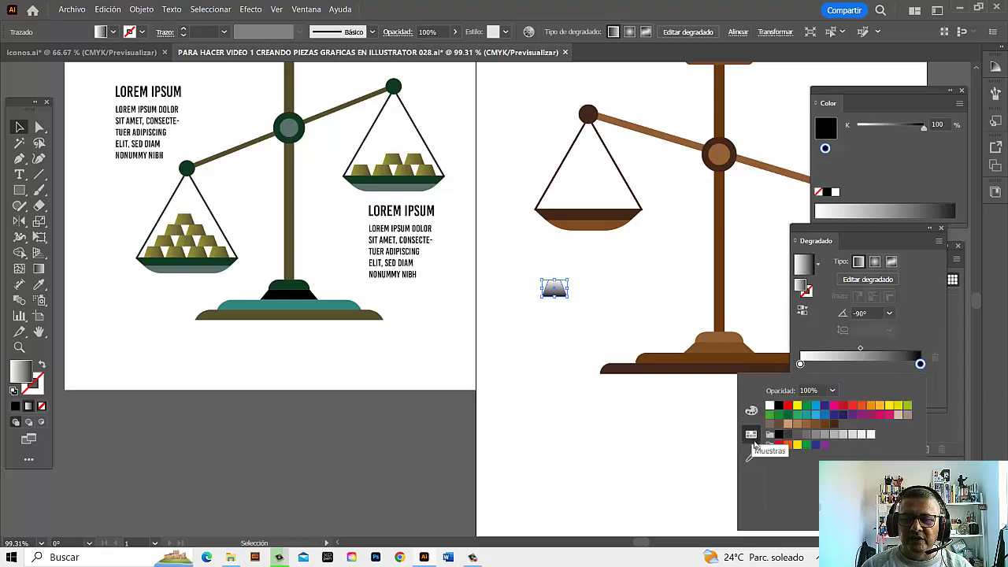
{"action": "left_click", "coordinate": [871, 408]}
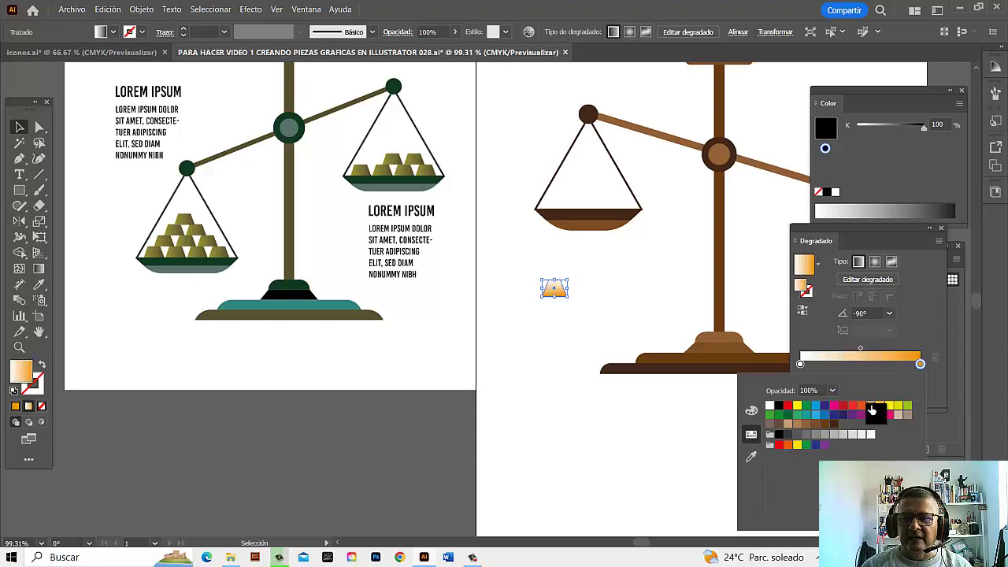
{"action": "left_click", "coordinate": [800, 365]}
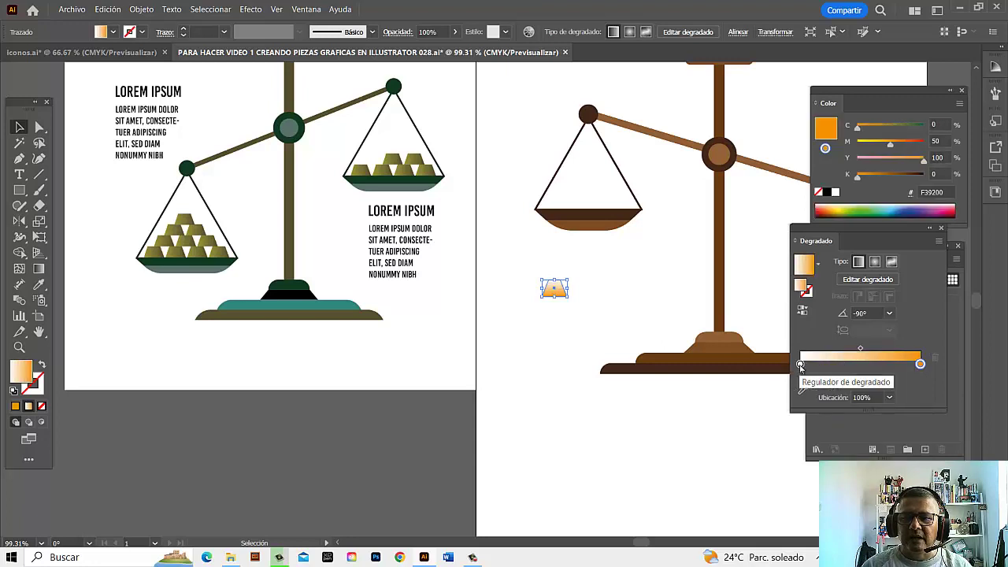
{"action": "double_click", "coordinate": [800, 364]}
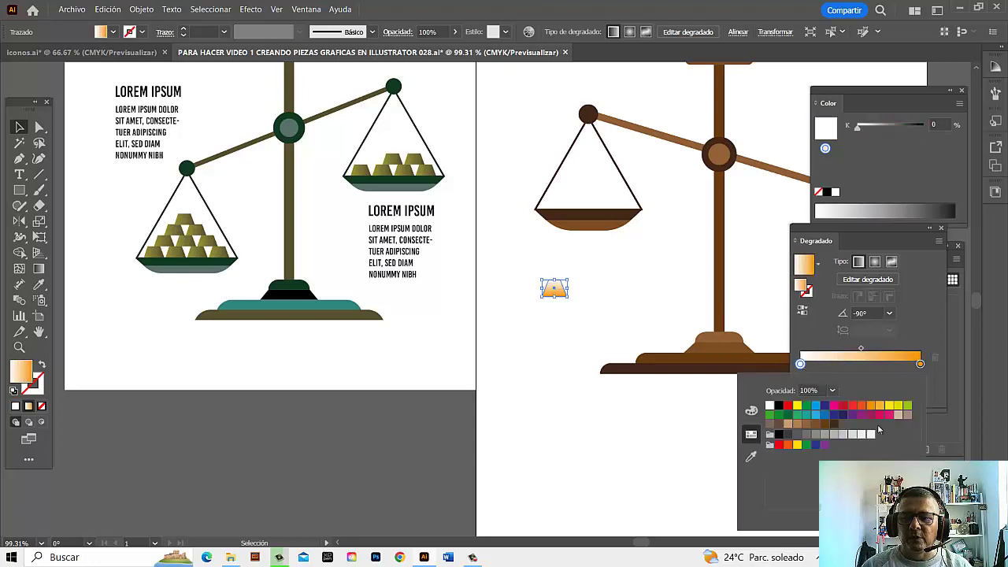
{"action": "left_click", "coordinate": [871, 407]}
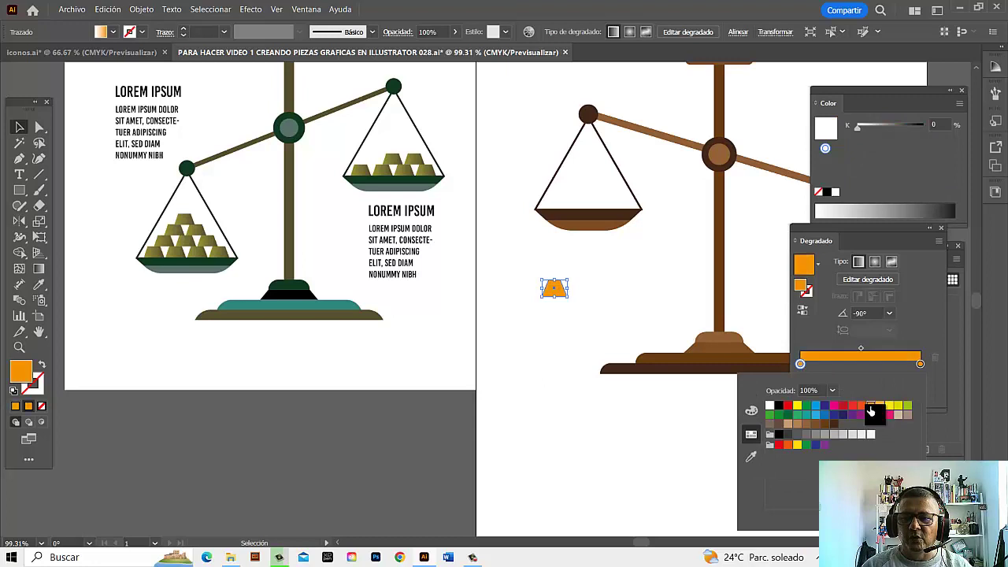
{"action": "left_click", "coordinate": [920, 365]}
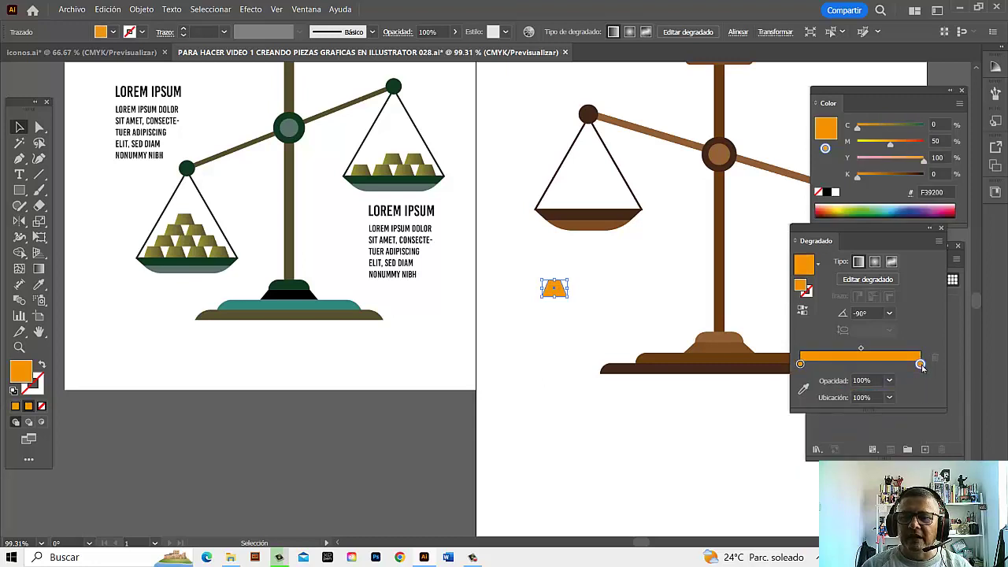
{"action": "left_click", "coordinate": [886, 180]}
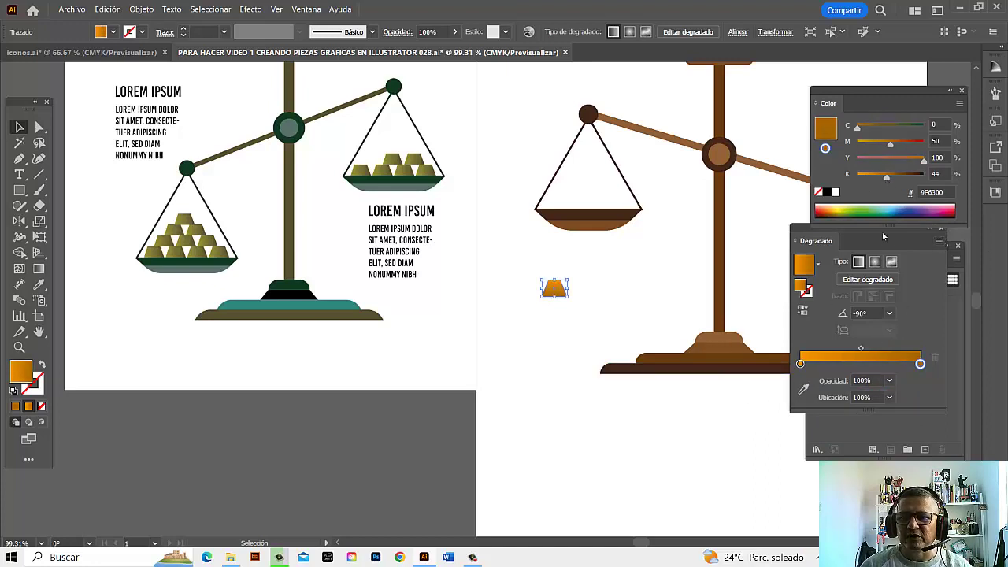
{"action": "left_click", "coordinate": [941, 228]}
{"action": "left_click", "coordinate": [599, 327]}
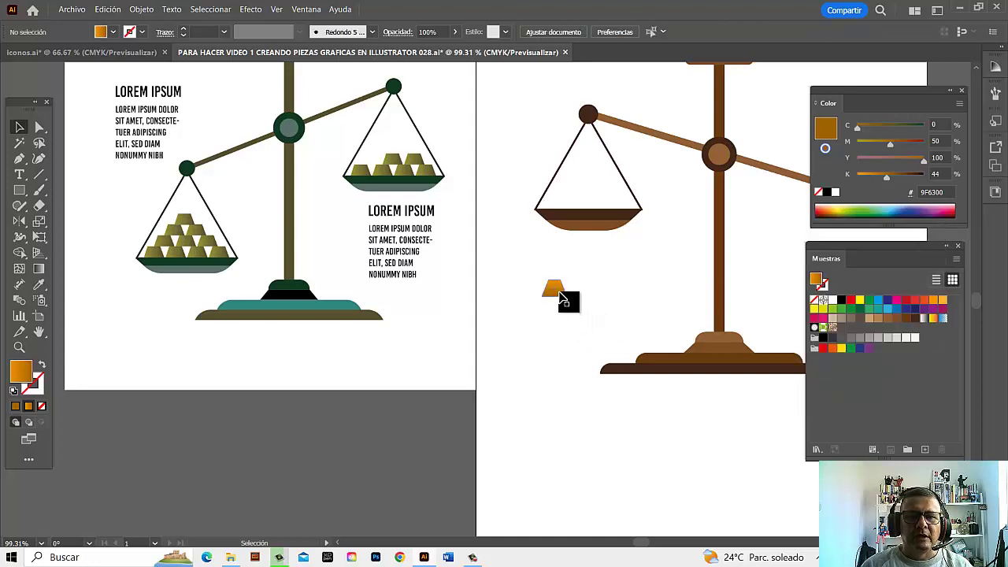
- Move the orange weight into the left pan and position it on the base
{"action": "left_click_drag", "start_coordinate": [561, 298], "coordinate": [579, 204]}
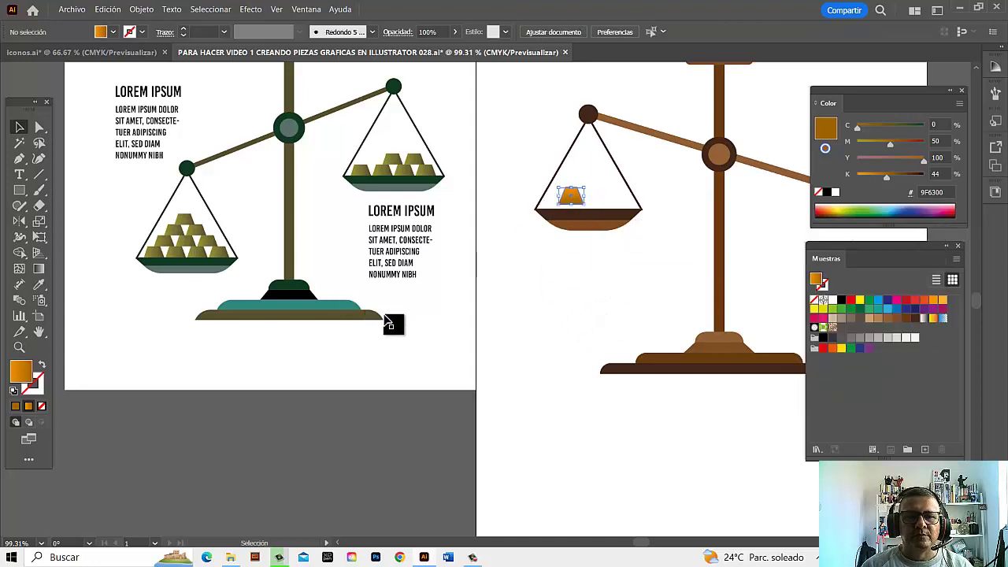
{"action": "left_click_drag", "start_coordinate": [506, 365], "coordinate": [582, 460]}
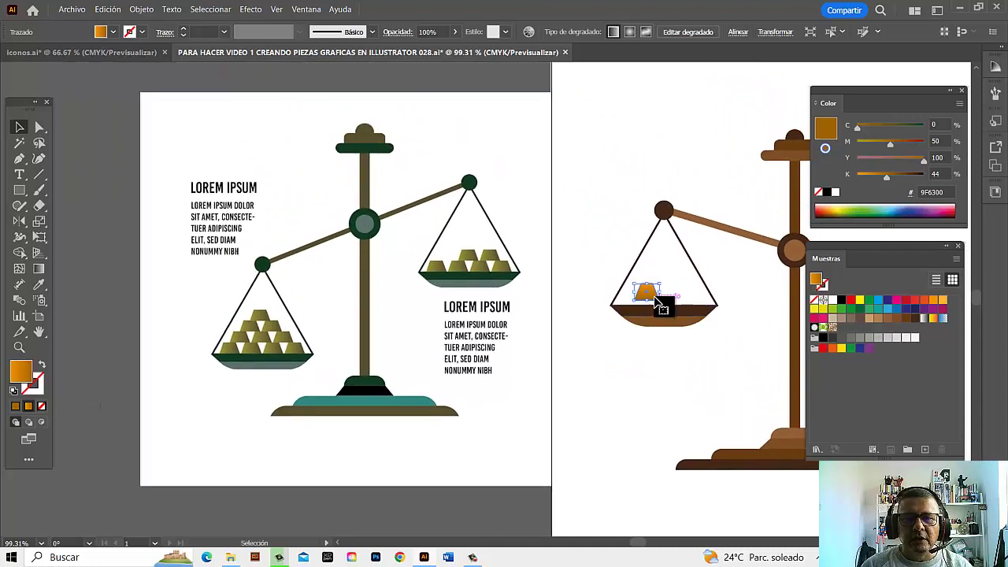
{"action": "left_click_drag", "start_coordinate": [644, 299], "coordinate": [635, 300]}
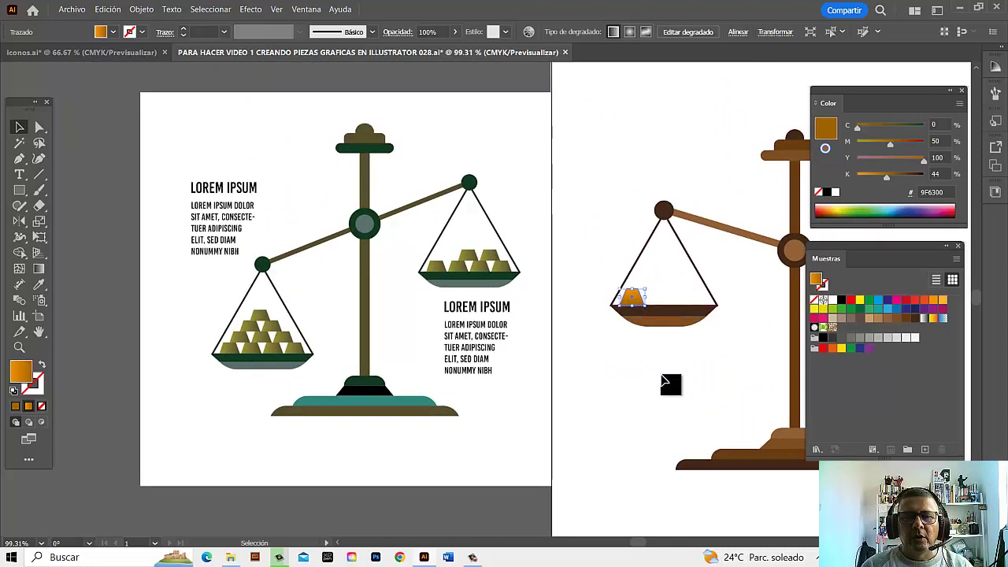
{"action": "left_click", "coordinate": [260, 374]}
{"action": "key", "text": "ctrl+1"}
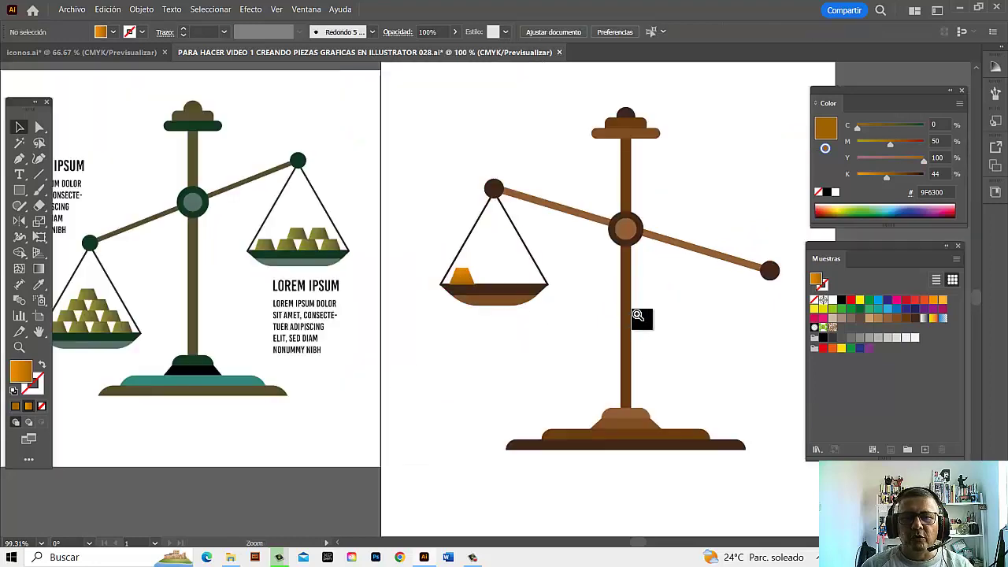
{"action": "left_click", "coordinate": [417, 298]}
{"action": "left_click", "coordinate": [342, 301]}
{"action": "left_click", "coordinate": [341, 302]}
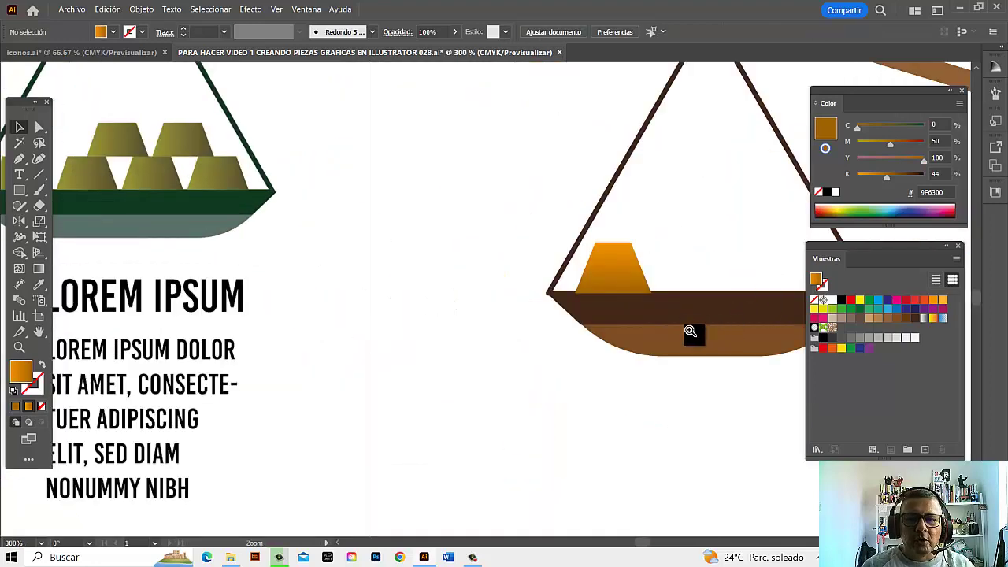
{"action": "left_click", "coordinate": [488, 318]}
{"action": "mouse_move", "coordinate": [488, 317]}
{"action": "left_mouse_down"}
{"action": "mouse_move", "coordinate": [479, 326]}
{"action": "mouse_move", "coordinate": [523, 362]}
{"action": "left_mouse_up"}
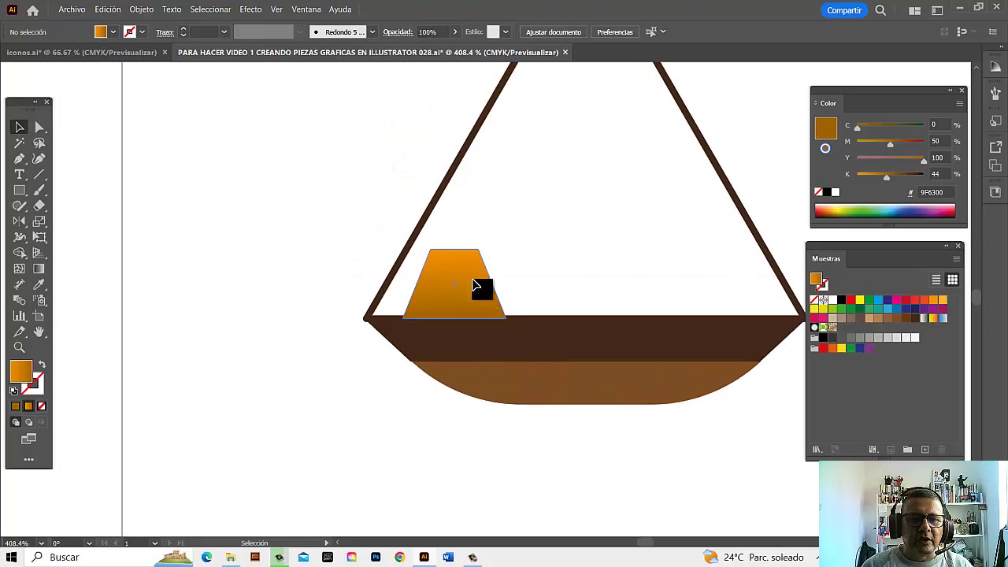
{"action": "mouse_move", "coordinate": [478, 286]}
{"action": "left_mouse_down"}
{"action": "mouse_move", "coordinate": [468, 277]}
{"action": "mouse_move", "coordinate": [476, 300]}
{"action": "mouse_move", "coordinate": [564, 301]}
{"action": "mouse_move", "coordinate": [555, 305]}
{"action": "left_mouse_up"}
- Copy the weight to the right and repeat to make a row of four
{"action": "mouse_move", "coordinate": [378, 365]}
{"action": "left_mouse_down"}
{"action": "mouse_move", "coordinate": [666, 351]}
{"action": "mouse_move", "coordinate": [348, 380]}
{"action": "left_mouse_up"}
{"action": "left_click_drag", "start_coordinate": [575, 386], "coordinate": [394, 389]}
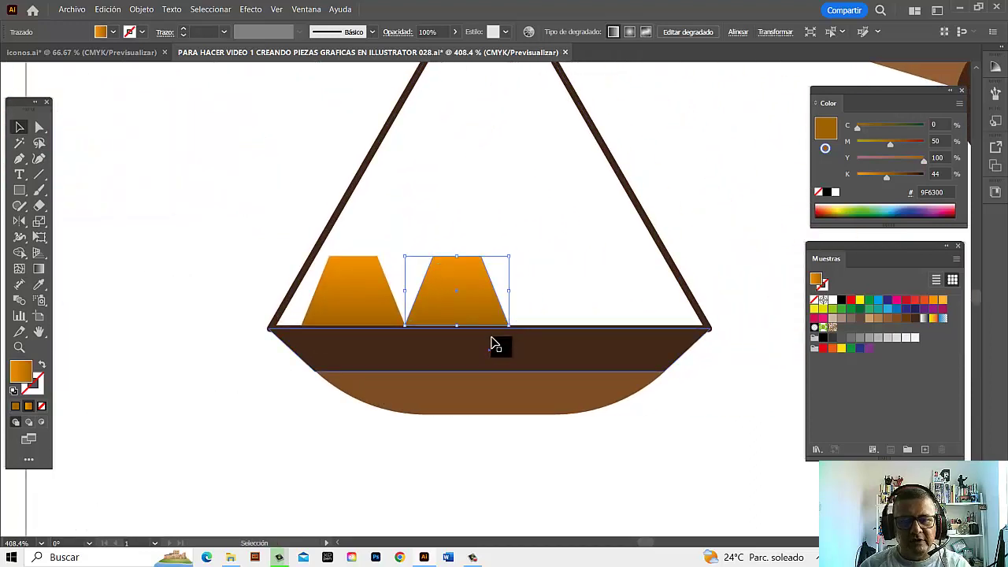
{"action": "key", "text": "Delete"}
{"action": "left_click_drag", "start_coordinate": [361, 309], "coordinate": [464, 317]}
{"action": "key", "text": "a"}
{"action": "key", "text": "ctrl+d"}
{"action": "key", "text": "ctrl+d"}
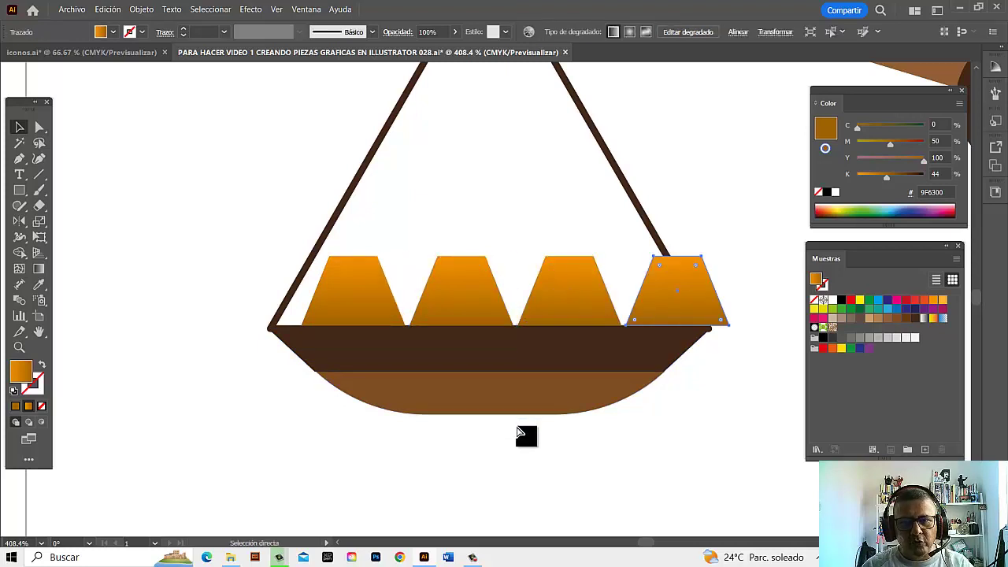
{"action": "key", "text": "v"}
- Select the four weights and scale them narrower to fit between the strings
{"action": "left_click", "coordinate": [374, 294]}
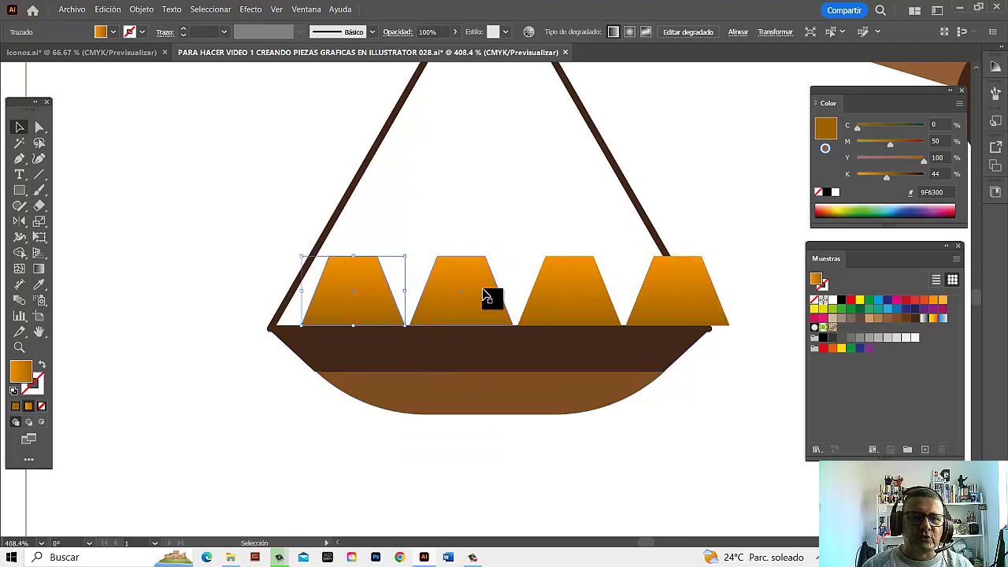
{"action": "left_click", "coordinate": [475, 294], "text": "shift"}
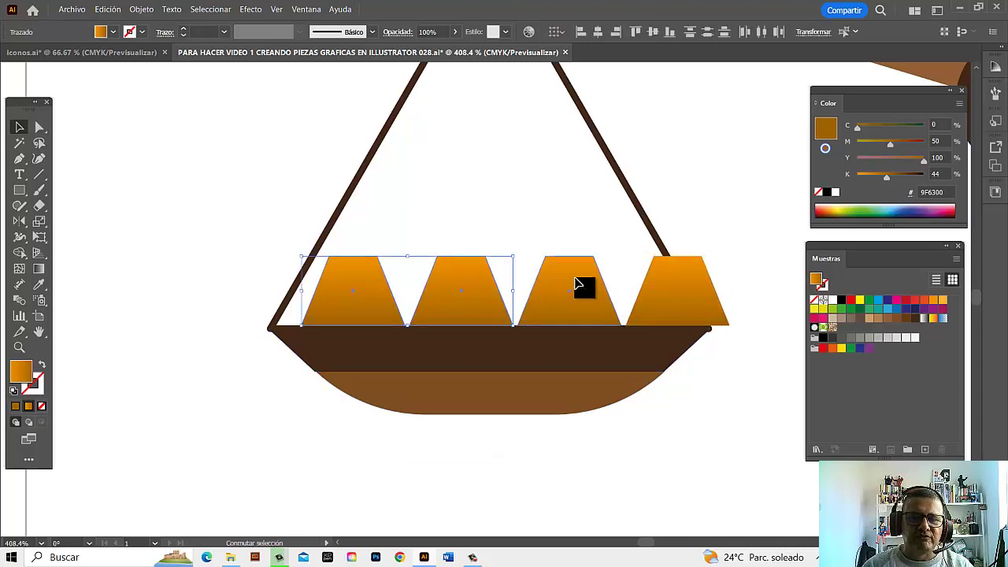
{"action": "left_click", "coordinate": [693, 279], "text": "shift"}
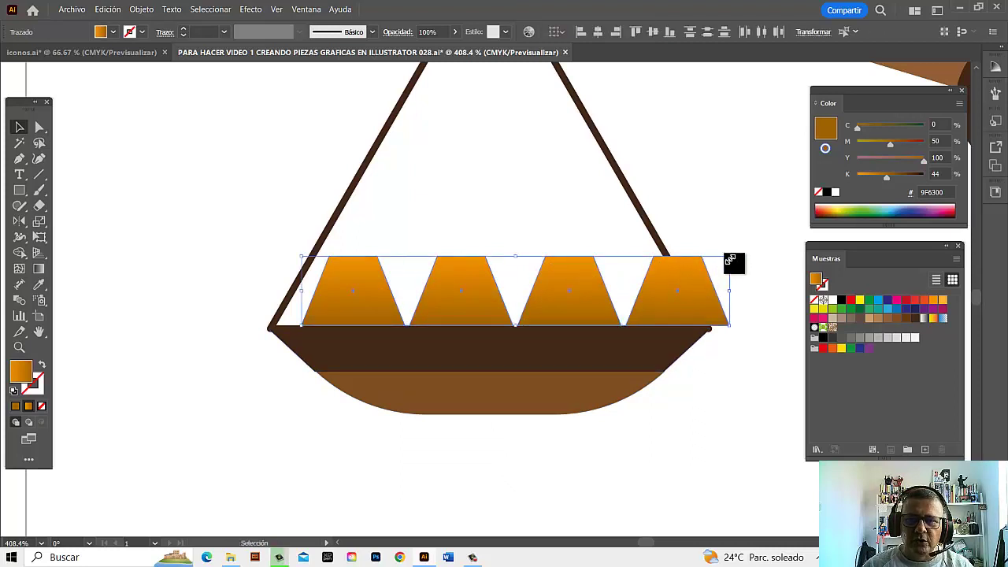
{"action": "left_click_drag", "start_coordinate": [732, 257], "coordinate": [679, 268]}
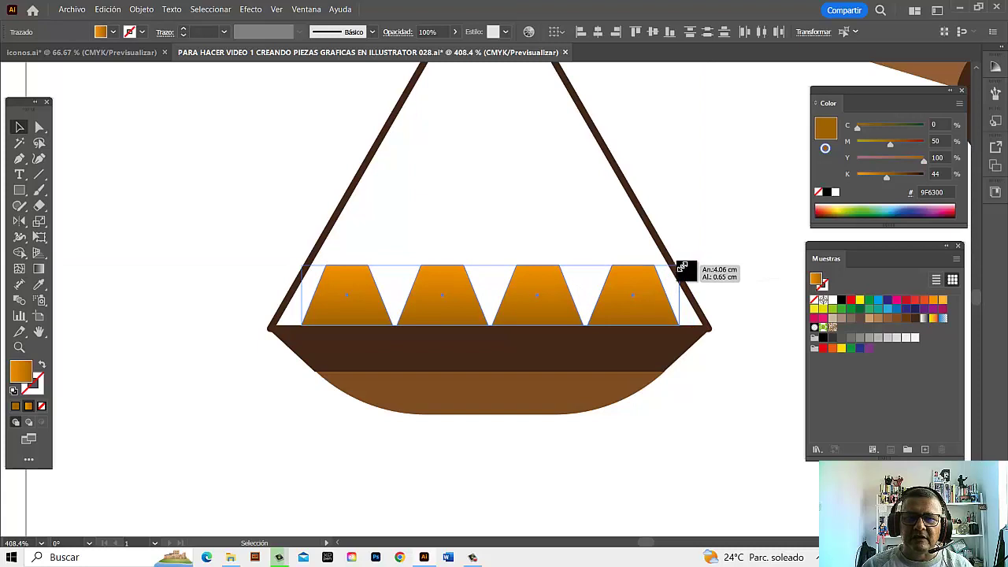
{"action": "left_click", "coordinate": [677, 450]}
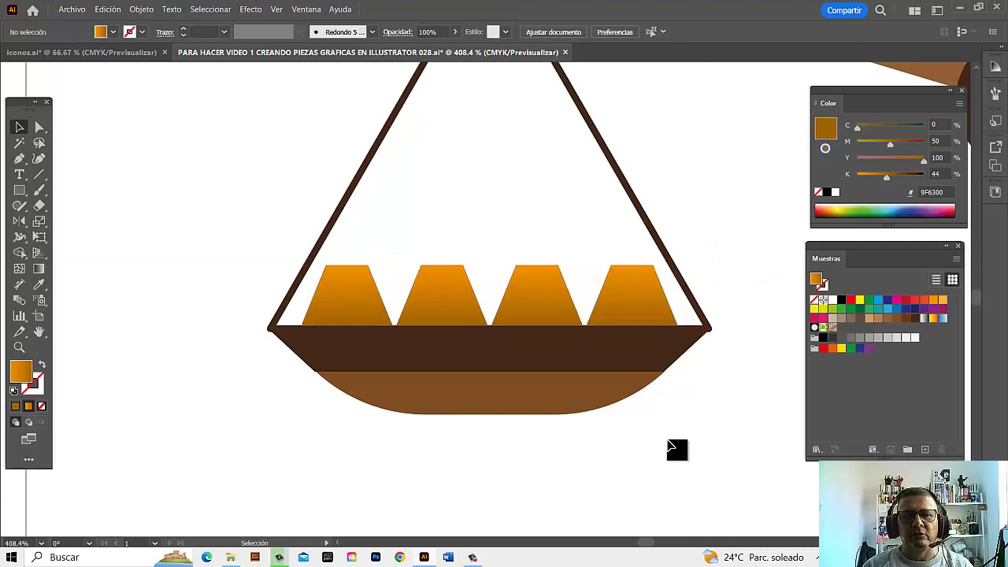
- Alt-drag three bottom weights upward as a second row
{"action": "left_click", "coordinate": [366, 302]}
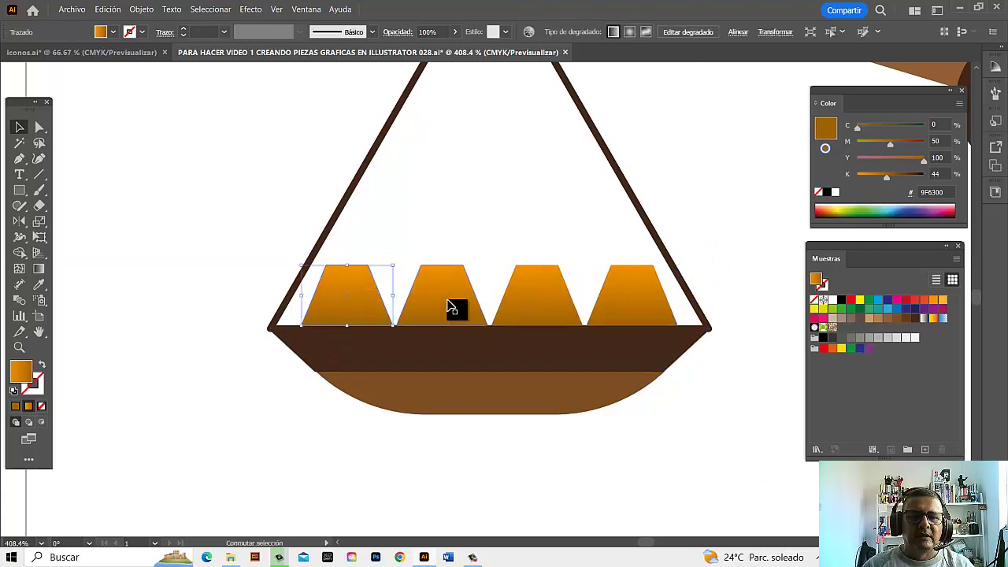
{"action": "left_click", "coordinate": [450, 304], "text": "shift"}
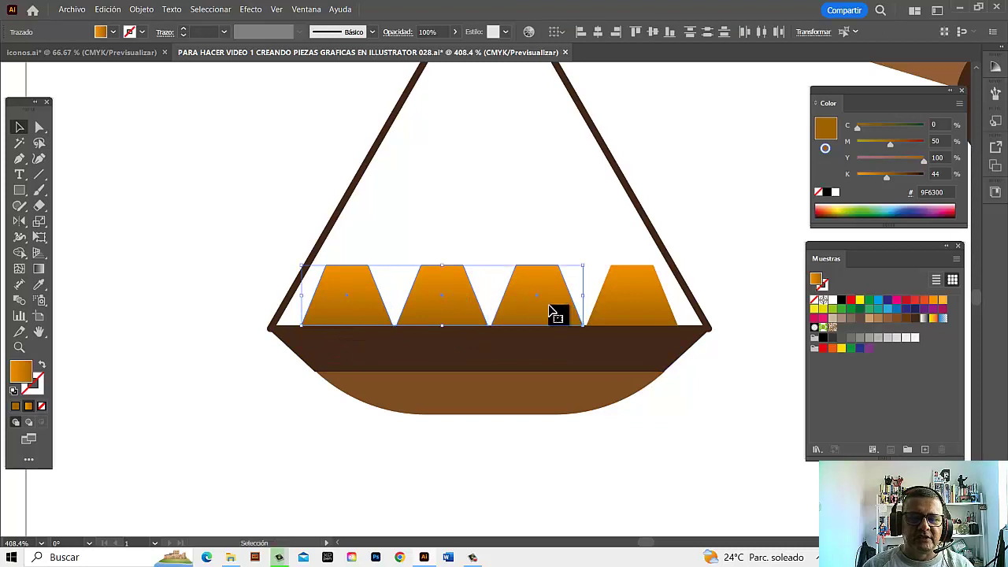
{"action": "left_click_drag", "start_coordinate": [552, 302], "coordinate": [589, 246]}
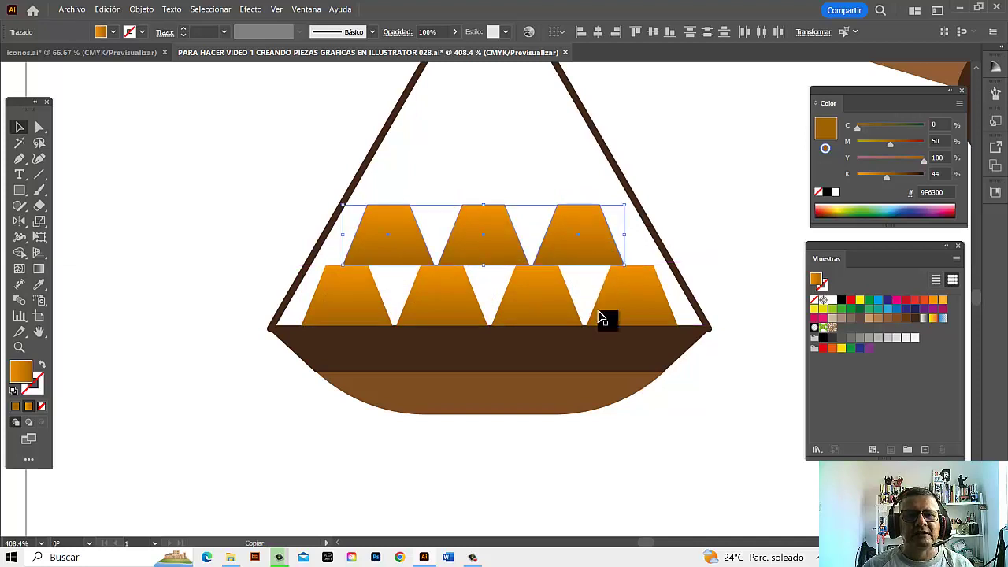
- Copy two second-row weights up as a third row on the pile
{"action": "left_click", "coordinate": [580, 414]}
{"action": "left_click", "coordinate": [409, 248]}
{"action": "left_click", "coordinate": [488, 242], "text": "shift"}
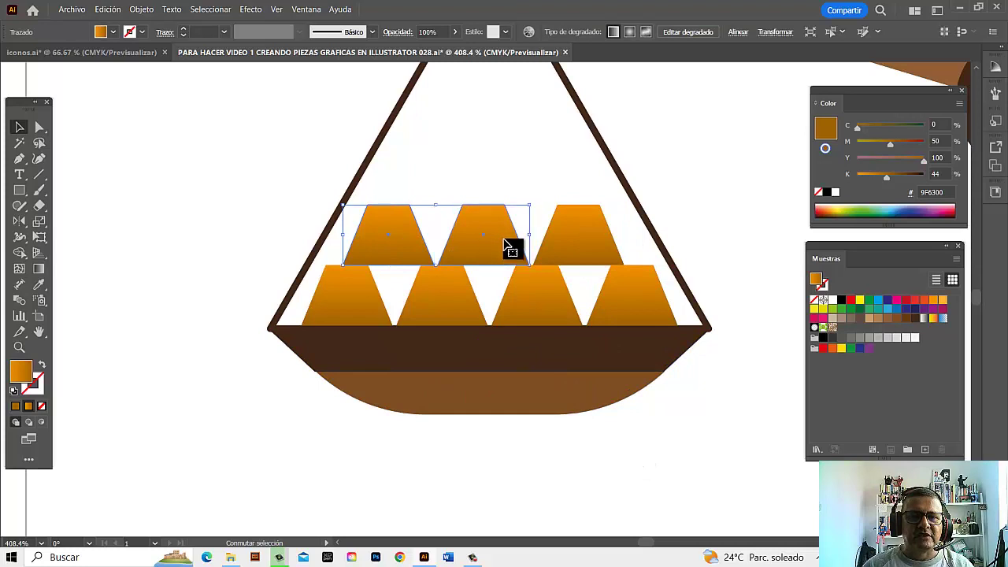
{"action": "left_click_drag", "start_coordinate": [469, 251], "coordinate": [516, 192]}
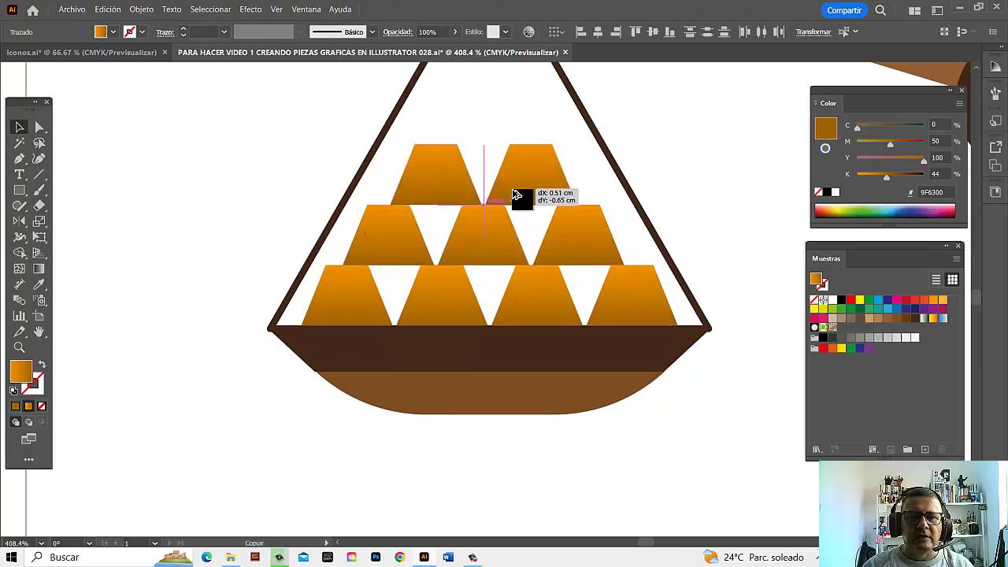
{"action": "left_click_drag", "start_coordinate": [513, 193], "coordinate": [515, 194]}
{"action": "left_click", "coordinate": [659, 477]}
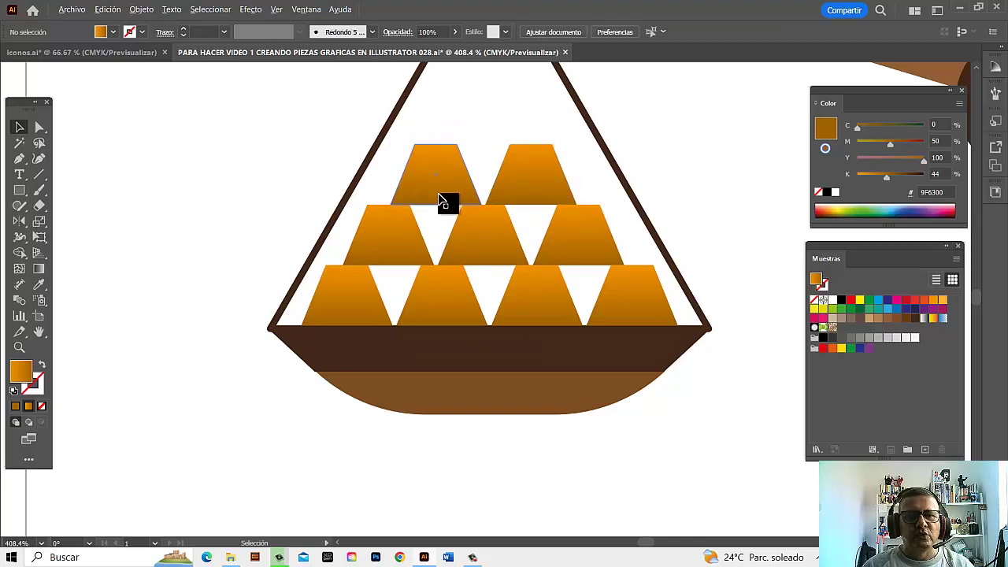
- Copy a single weight up to the peak of the pile
{"action": "left_click_drag", "start_coordinate": [442, 199], "coordinate": [488, 139]}
{"action": "left_click", "coordinate": [614, 497]}
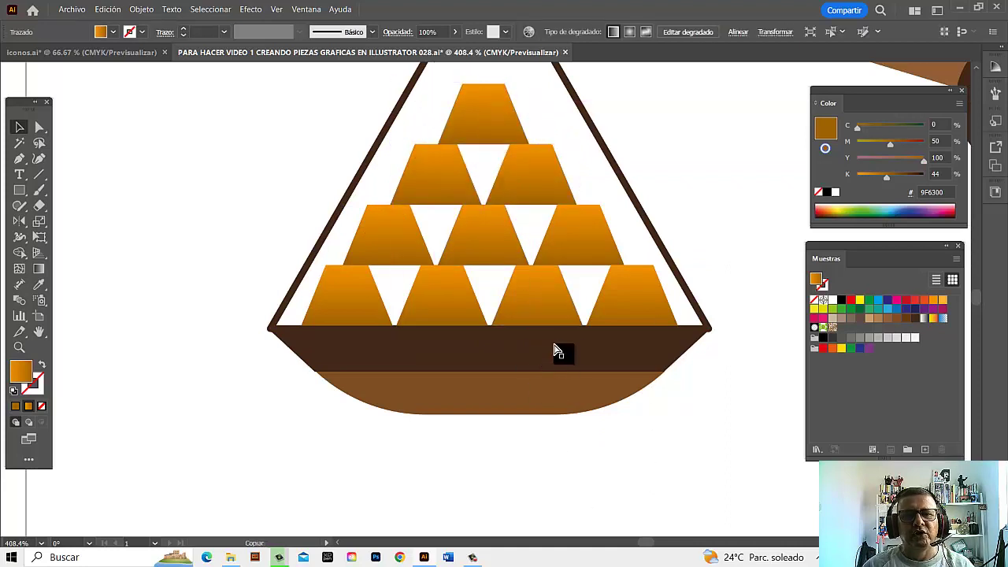
{"action": "left_click_drag", "start_coordinate": [560, 349], "coordinate": [555, 324]}
{"action": "left_click", "coordinate": [463, 291], "text": "alt"}
- Alt-drag a copy of the loaded left pan onto the beam's right end
{"action": "left_click", "coordinate": [462, 292], "text": "alt"}
{"action": "left_click", "coordinate": [459, 294], "text": "alt"}
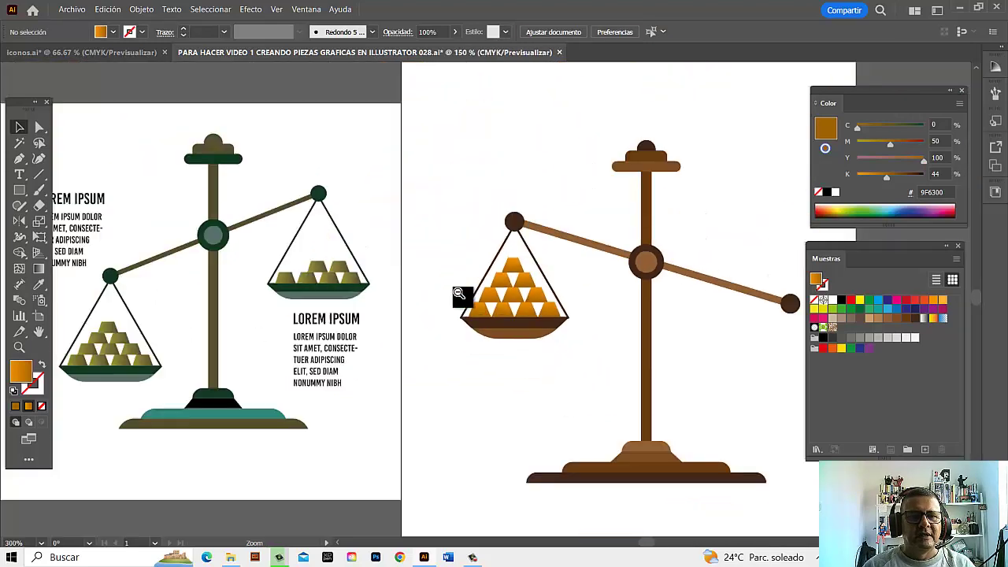
{"action": "scroll", "coordinate": [556, 351], "scroll_direction": "right", "scroll_amount": 2}
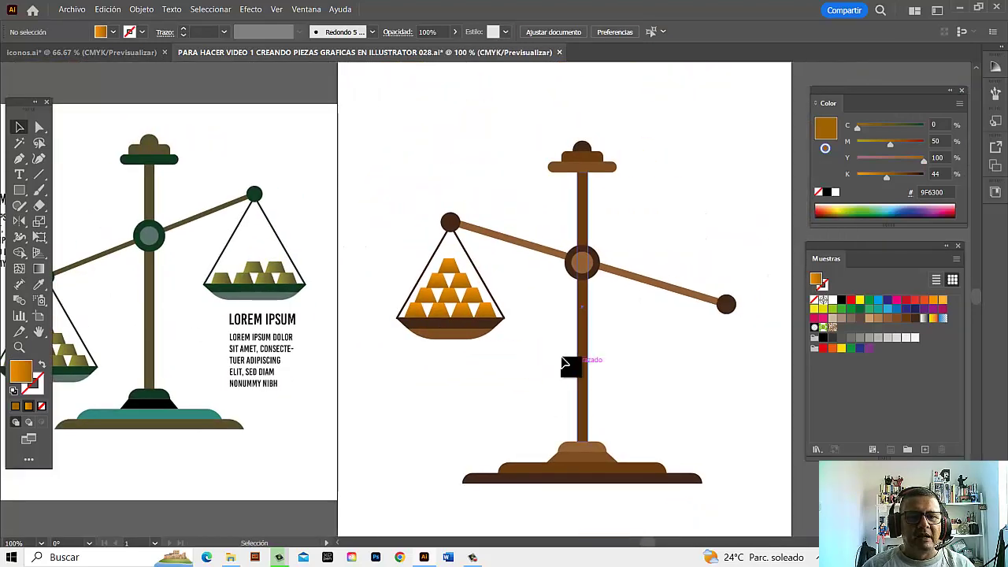
{"action": "left_click", "coordinate": [443, 315]}
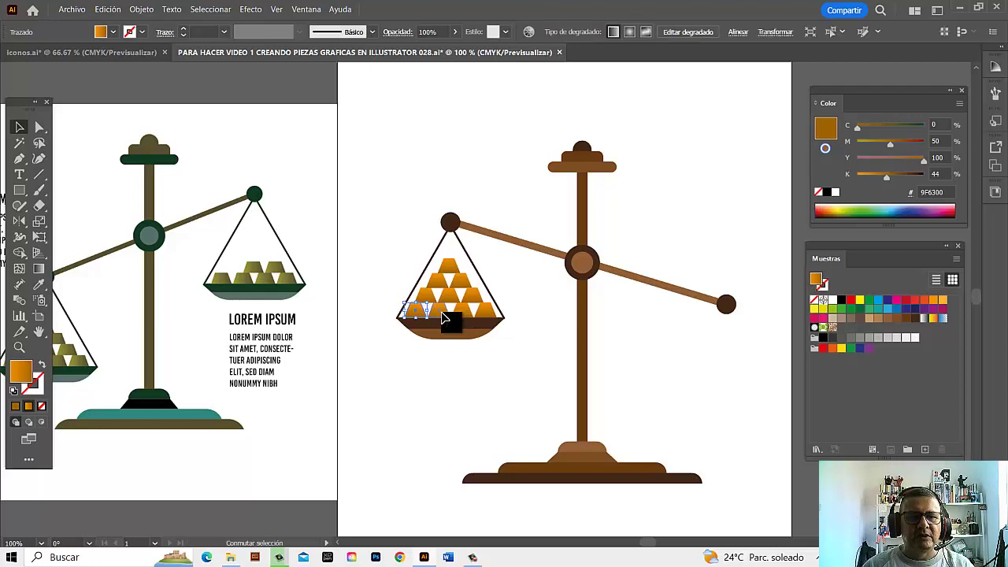
{"action": "left_click_drag", "start_coordinate": [392, 235], "coordinate": [488, 351]}
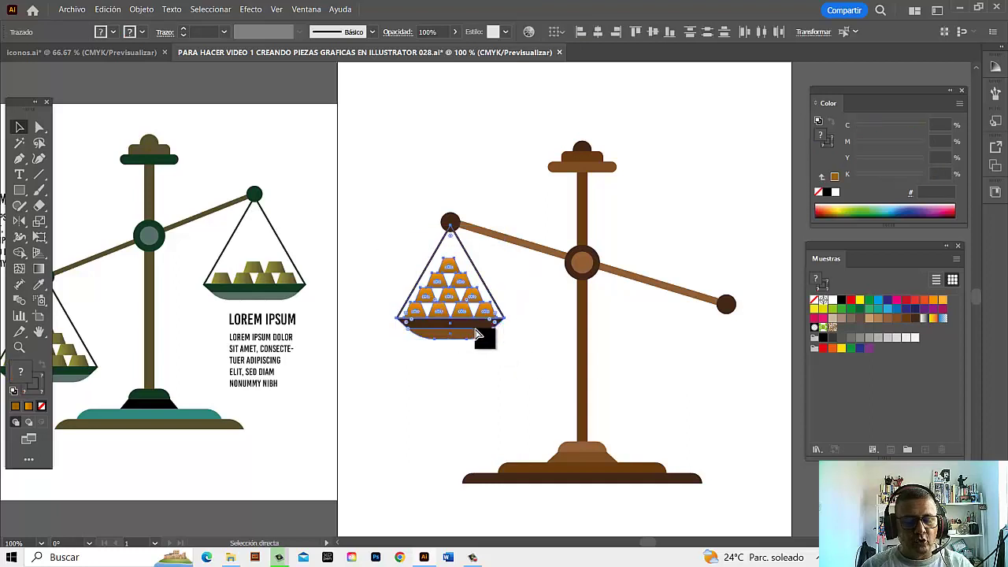
{"action": "left_click", "coordinate": [500, 383]}
{"action": "key", "text": "v"}
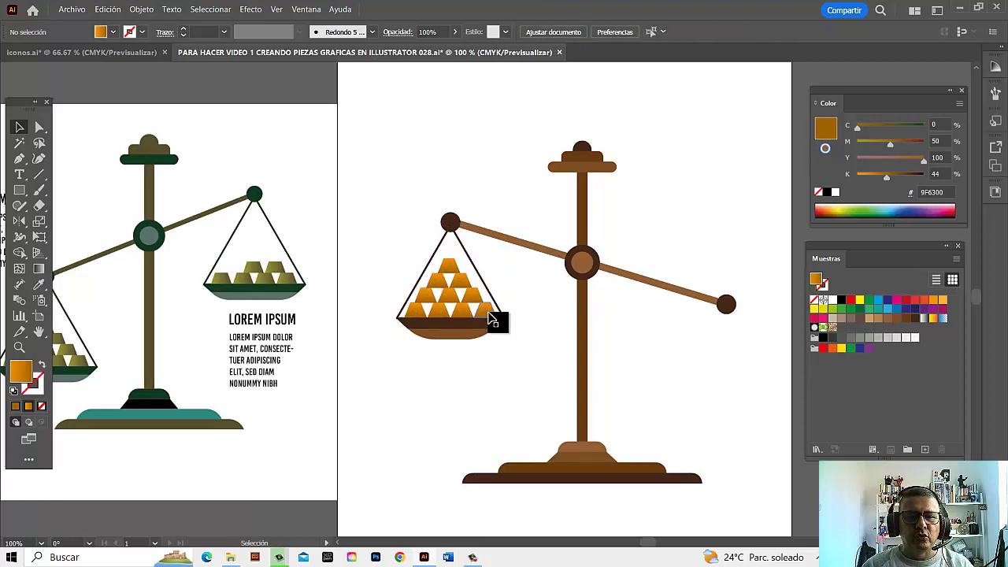
{"action": "left_click_drag", "start_coordinate": [492, 320], "coordinate": [767, 404]}
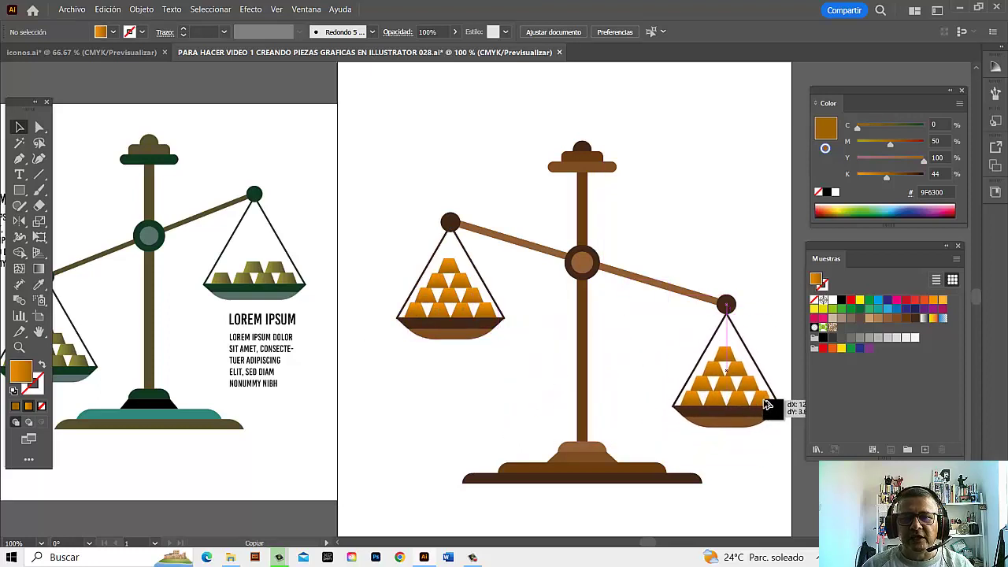
{"action": "left_click_drag", "start_coordinate": [766, 404], "coordinate": [774, 360]}
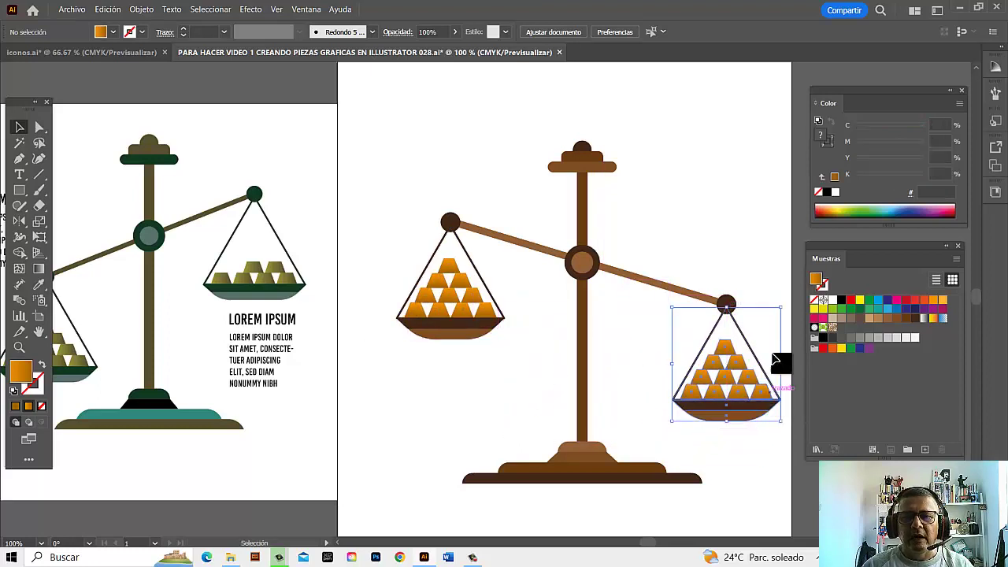
{"action": "left_click", "coordinate": [775, 281]}
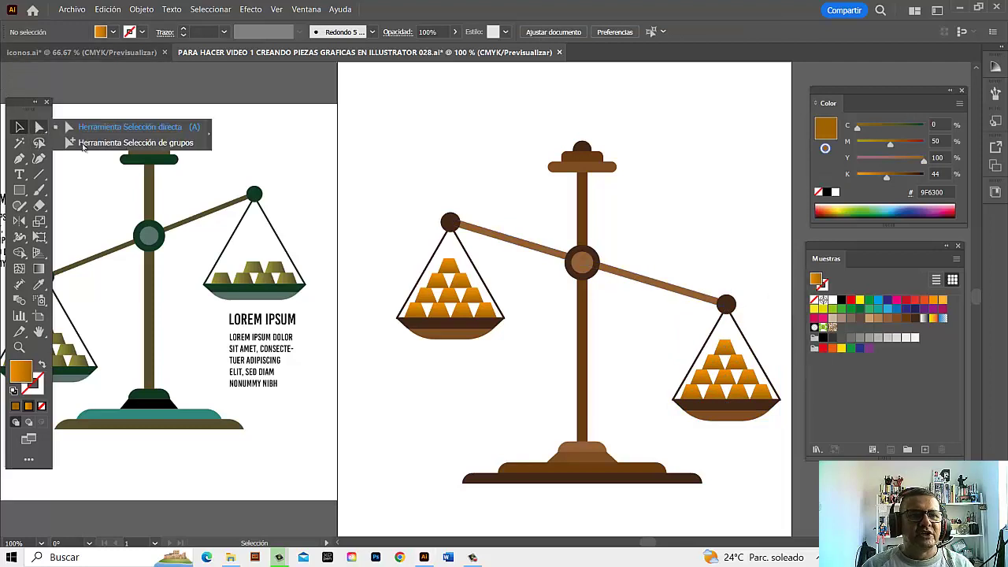
- Delete the top weights from the right pan's pile with Group Selection
{"action": "left_click_drag", "start_coordinate": [40, 130], "coordinate": [87, 142]}
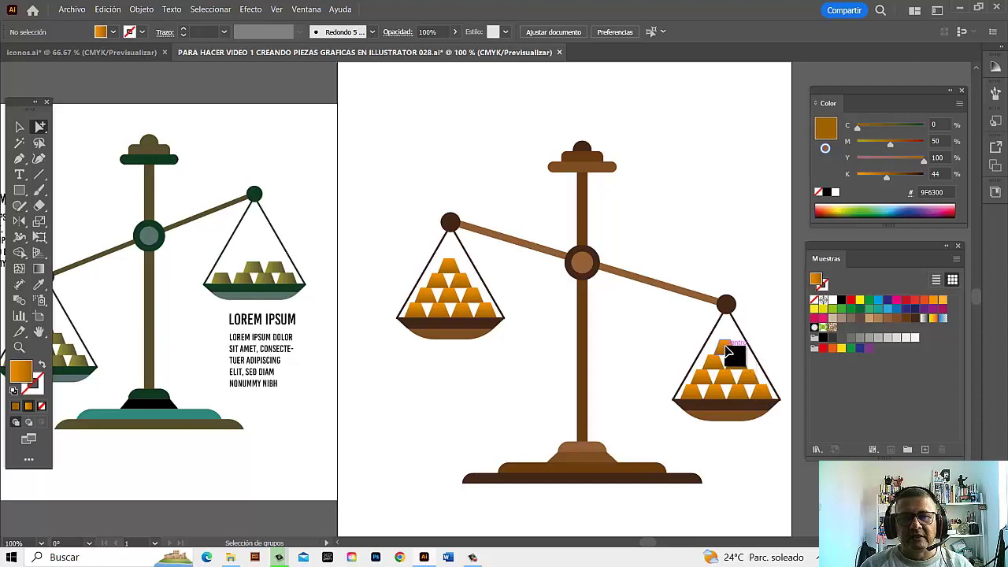
{"action": "left_click", "coordinate": [730, 352]}
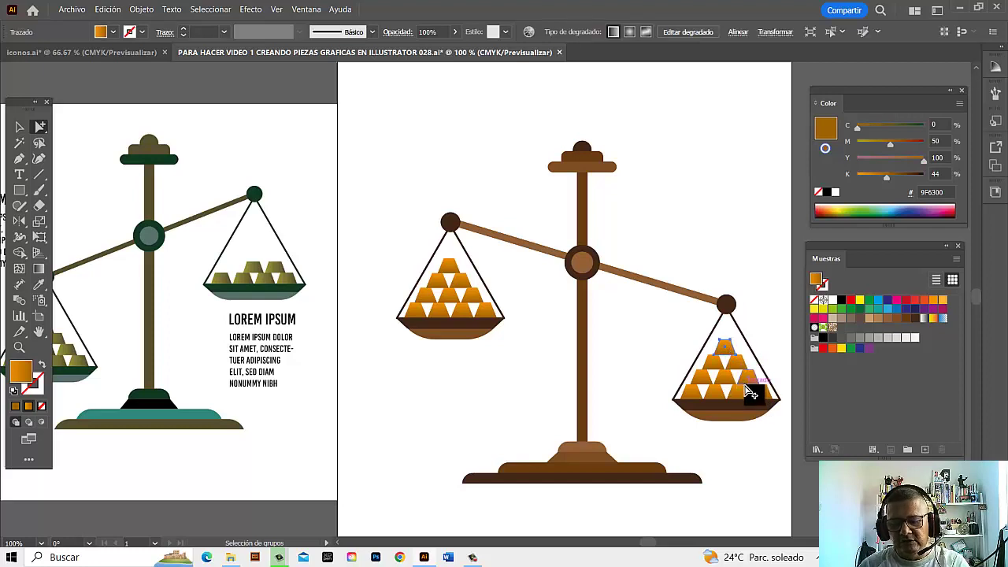
{"action": "key", "text": "Delete"}
{"action": "left_click_drag", "start_coordinate": [718, 368], "coordinate": [745, 373]}
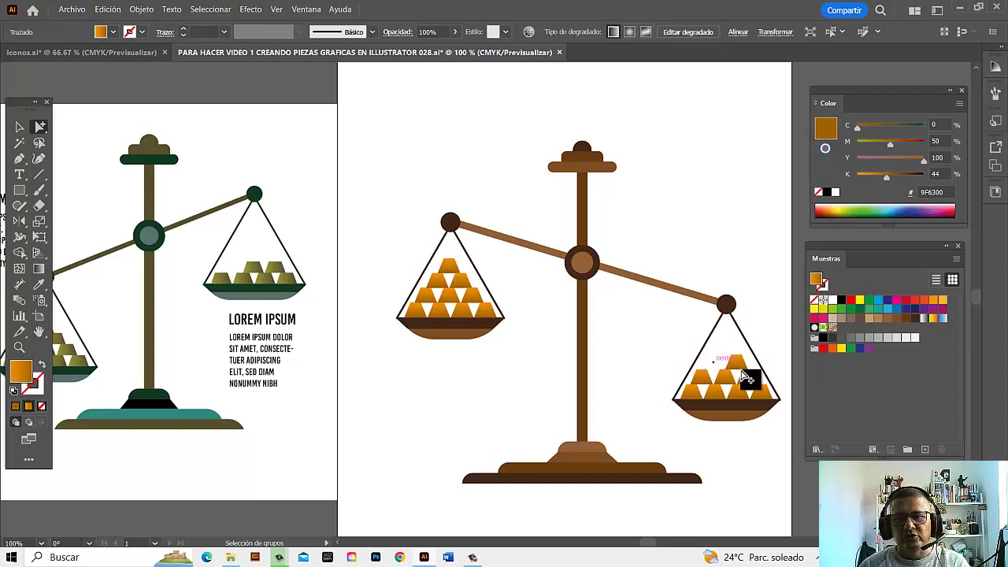
{"action": "key", "text": "ctrl+z"}
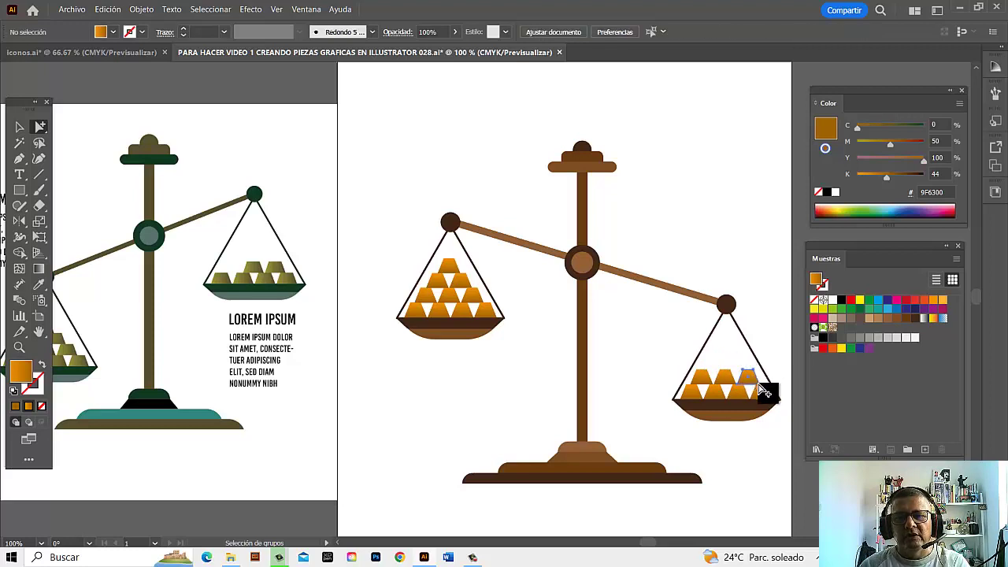
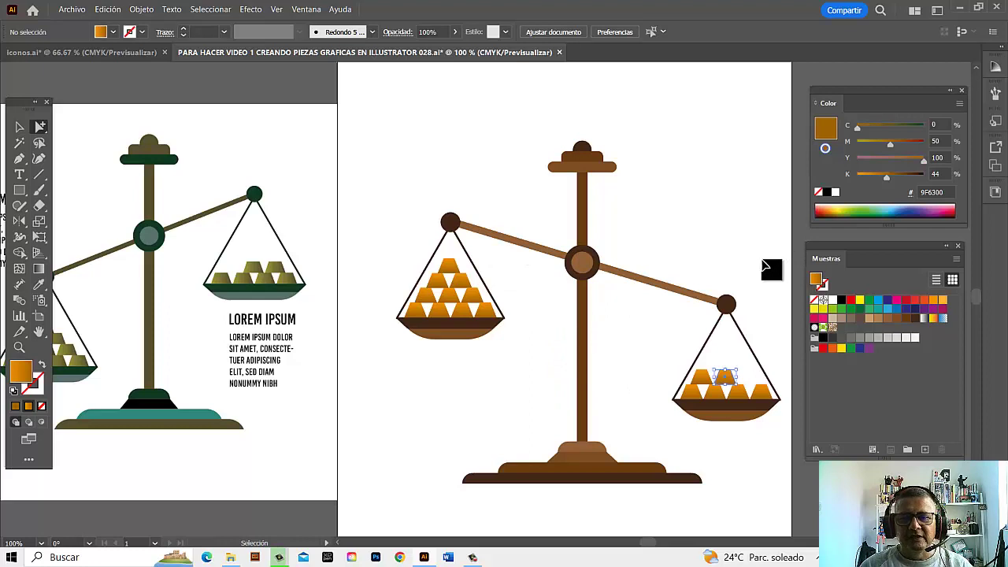
- Duplicate a gold bar into the right pan and move bars out of the left pan's pile
{"action": "key", "text": "ctrl+d"}
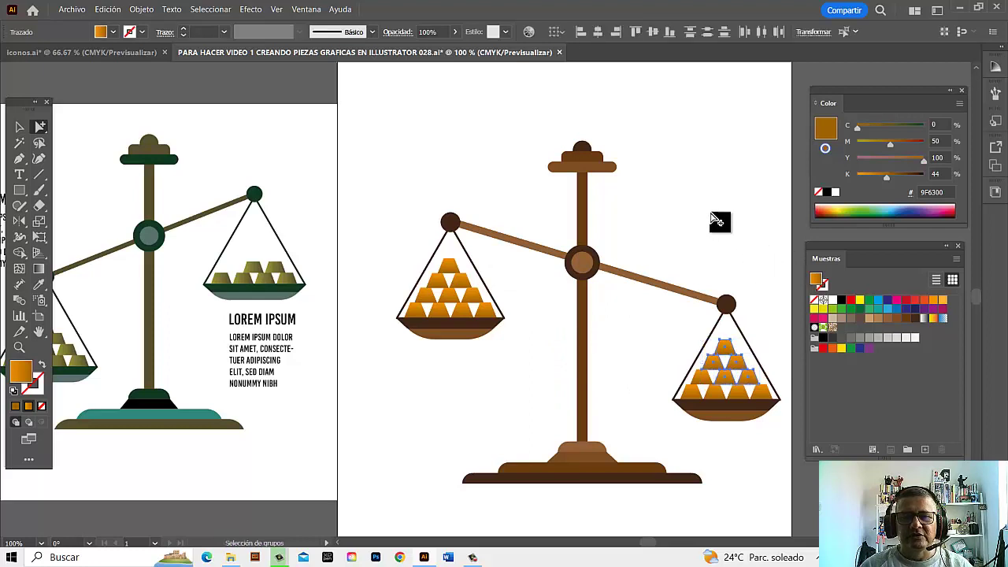
{"action": "left_click", "coordinate": [717, 222], "text": "alt"}
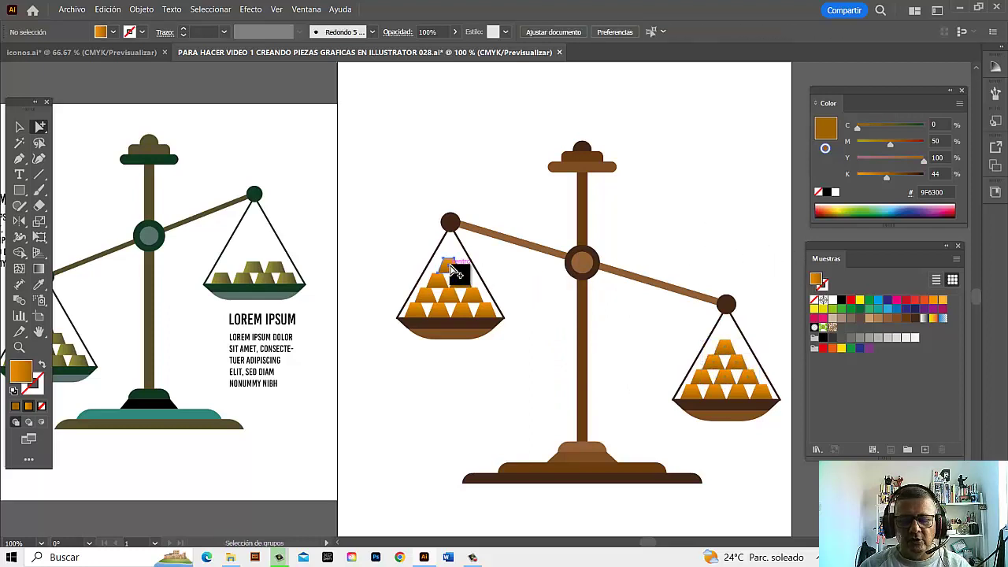
{"action": "mouse_move", "coordinate": [455, 270]}
{"action": "left_mouse_down"}
{"action": "mouse_move", "coordinate": [436, 293]}
{"action": "mouse_move", "coordinate": [469, 290]}
{"action": "left_mouse_up"}
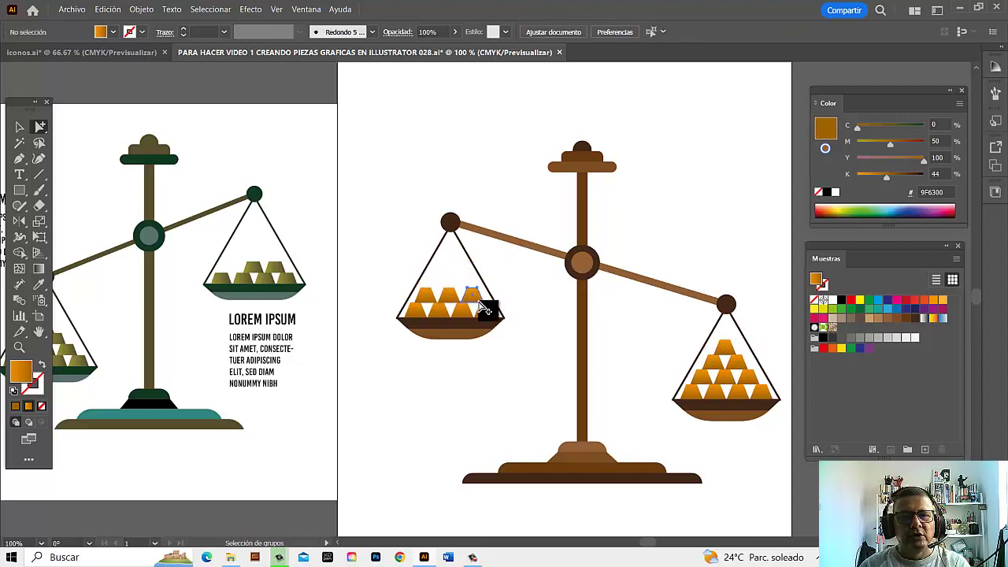
{"action": "left_click_drag", "start_coordinate": [502, 314], "coordinate": [460, 307]}
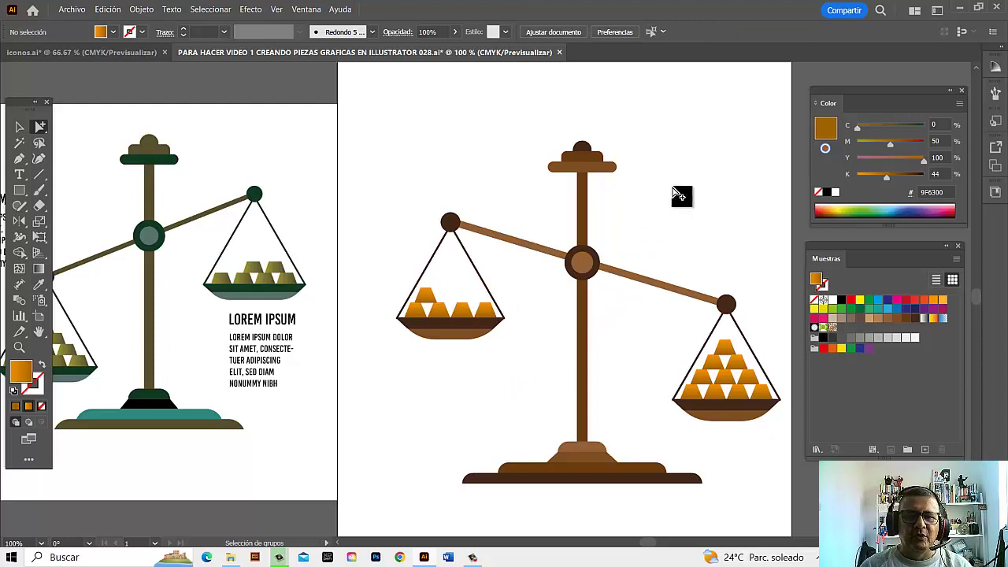
- Select the whole balance artwork, then deselect and zoom out to the full artboard
{"action": "scroll", "coordinate": [662, 223], "scroll_direction": "left", "scroll_amount": 1}
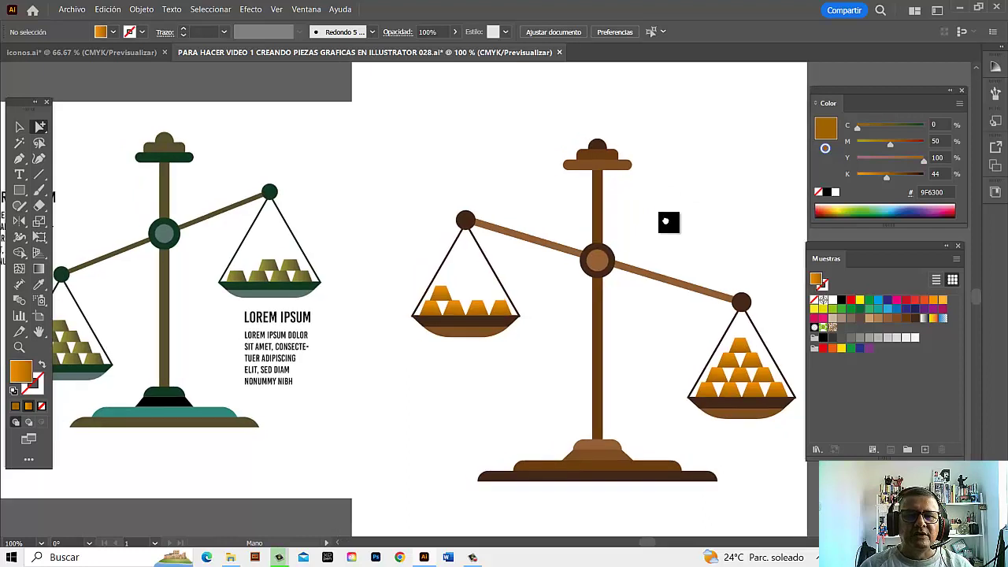
{"action": "left_click", "coordinate": [20, 126]}
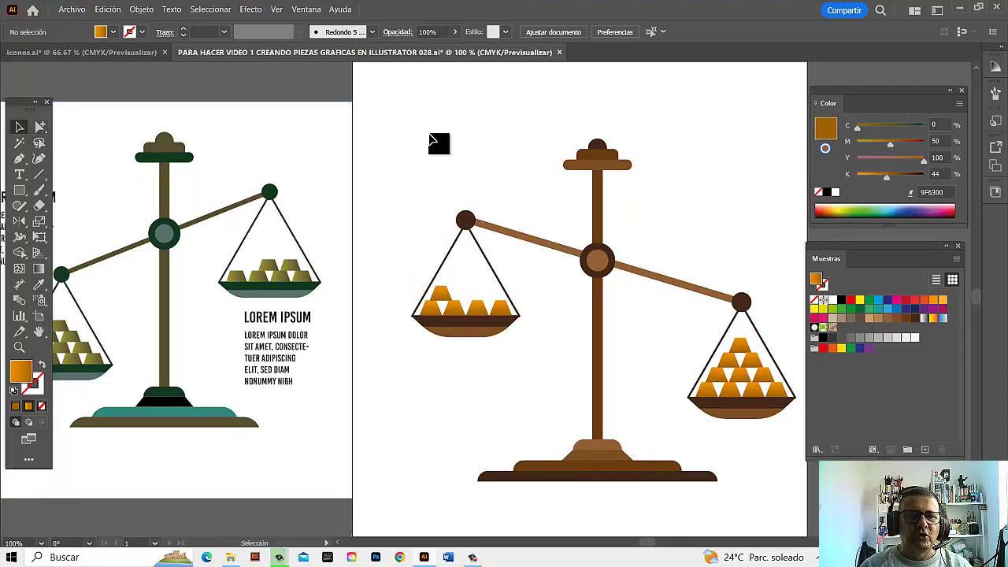
{"action": "scroll", "coordinate": [782, 532], "scroll_direction": "down", "scroll_amount": 3}
{"action": "key", "text": "ctrl+a"}
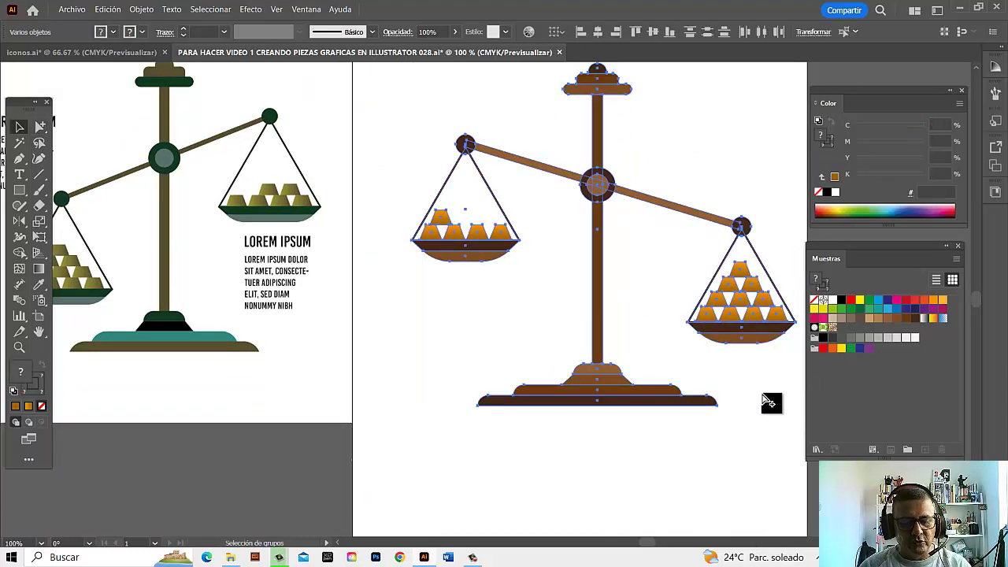
{"action": "key", "text": "ctrl+shift+a"}
{"action": "key", "text": "ctrl+minus"}
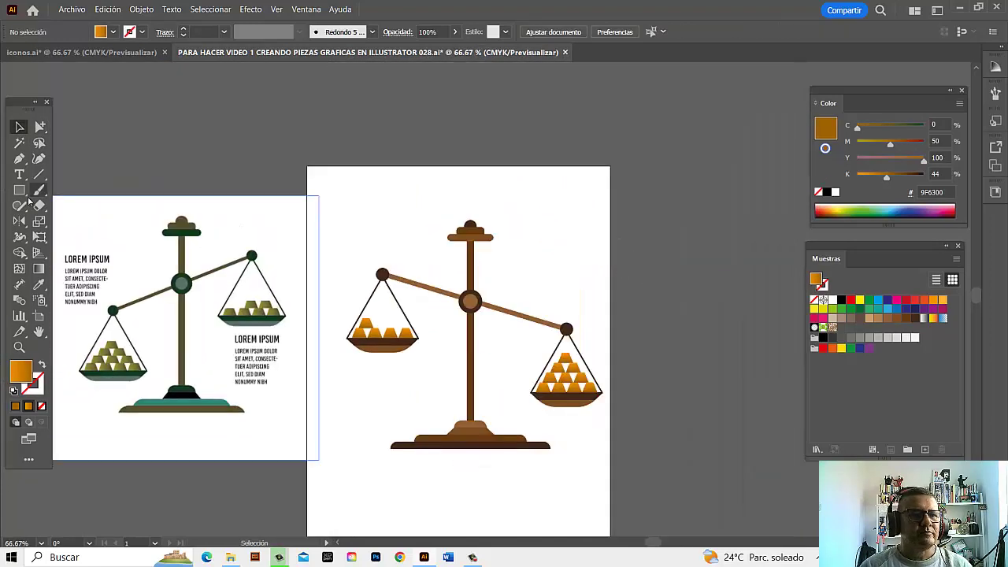
- Draw a circle centred over the balance and send it behind the scale
{"action": "left_click", "coordinate": [20, 189]}
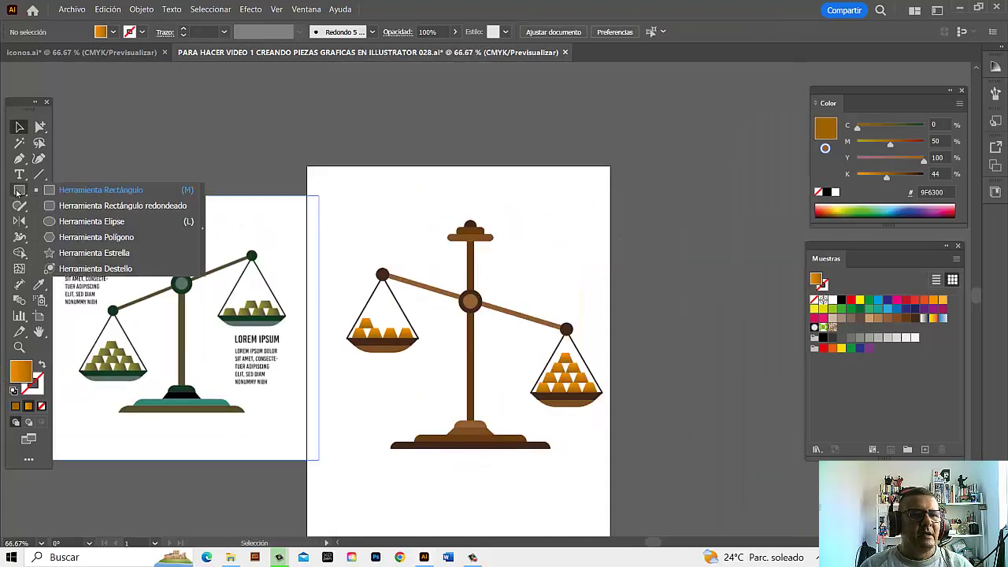
{"action": "left_click", "coordinate": [79, 195]}
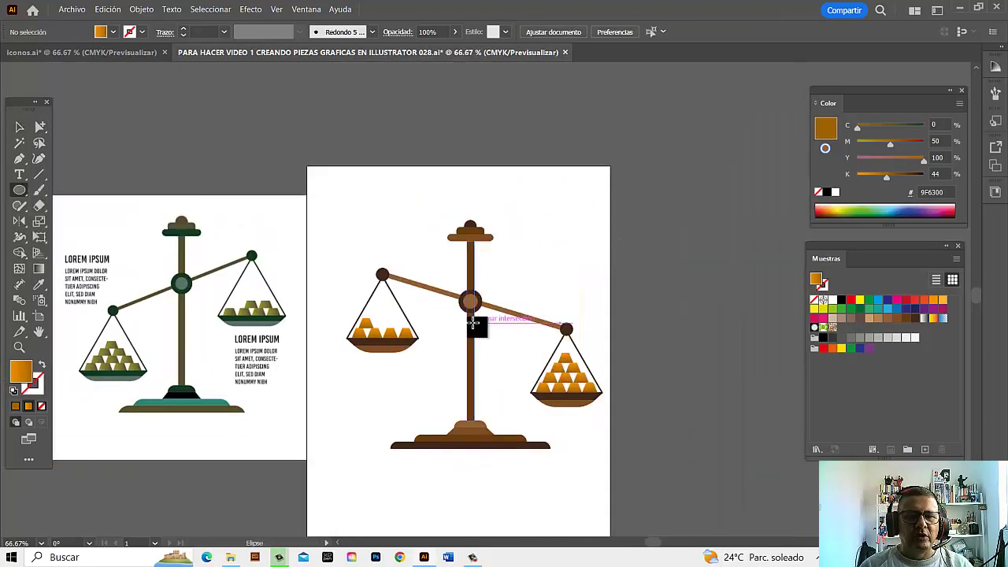
{"action": "left_click_drag", "start_coordinate": [475, 328], "coordinate": [653, 191]}
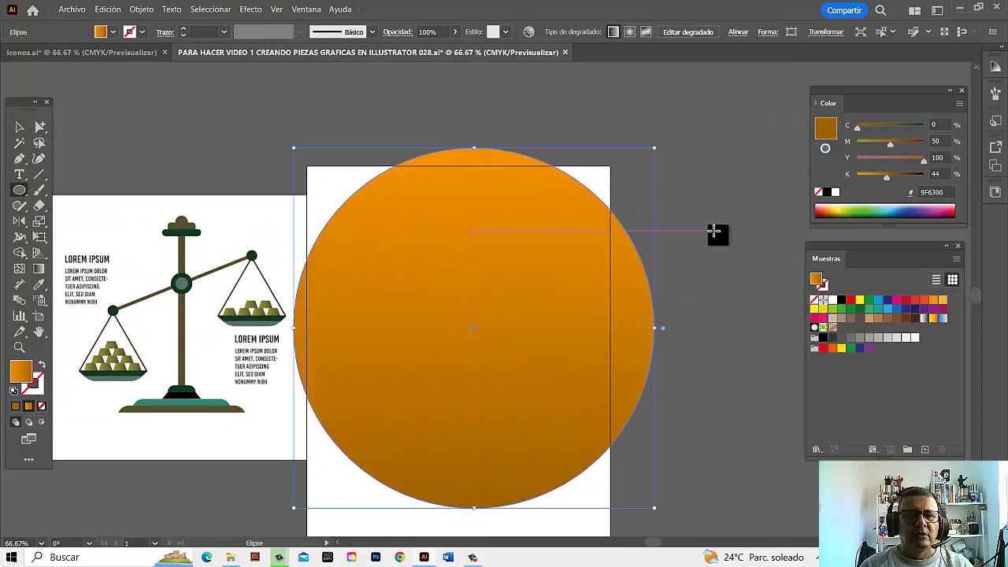
{"action": "left_click_drag", "start_coordinate": [657, 150], "coordinate": [660, 146]}
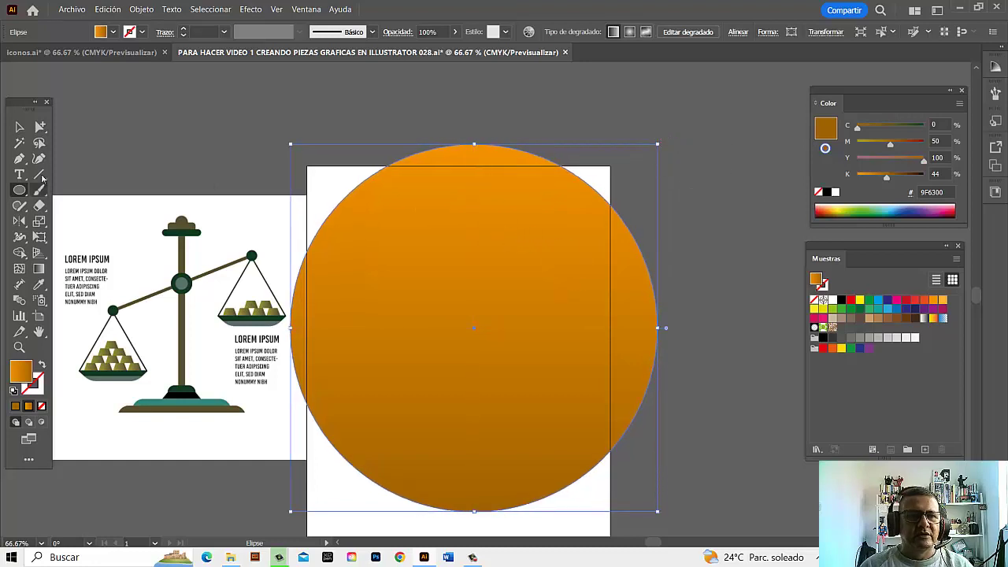
{"action": "left_click", "coordinate": [19, 127]}
{"action": "right_click", "coordinate": [473, 226]}
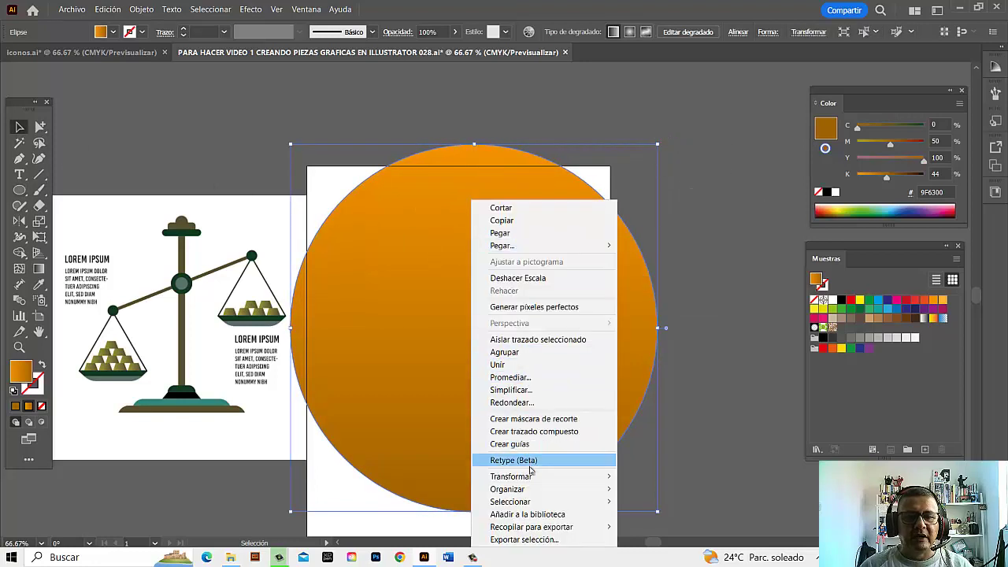
{"action": "left_click", "coordinate": [656, 526]}
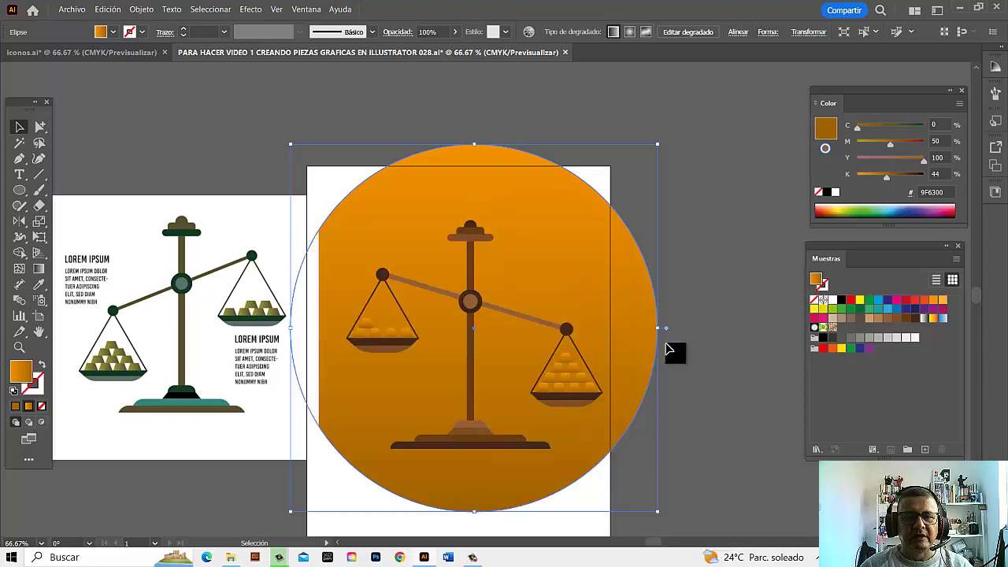
{"action": "left_click", "coordinate": [711, 189]}
- Scale the circle and balance down together to fit the artboard
{"action": "mouse_move", "coordinate": [393, 504]}
{"action": "left_mouse_down"}
{"action": "mouse_move", "coordinate": [650, 147]}
{"action": "mouse_move", "coordinate": [536, 268]}
{"action": "left_mouse_up"}
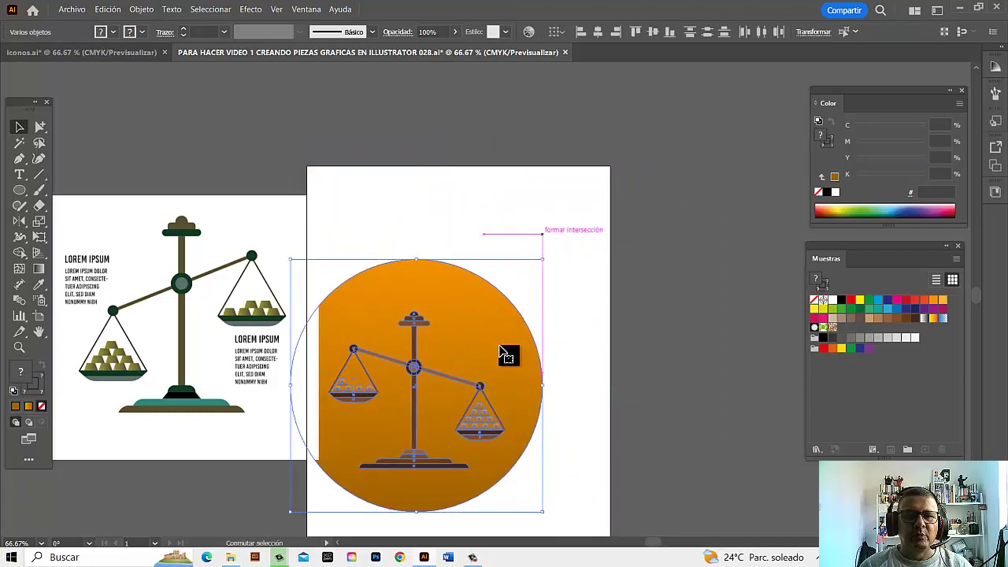
{"action": "left_click_drag", "start_coordinate": [473, 397], "coordinate": [521, 311]}
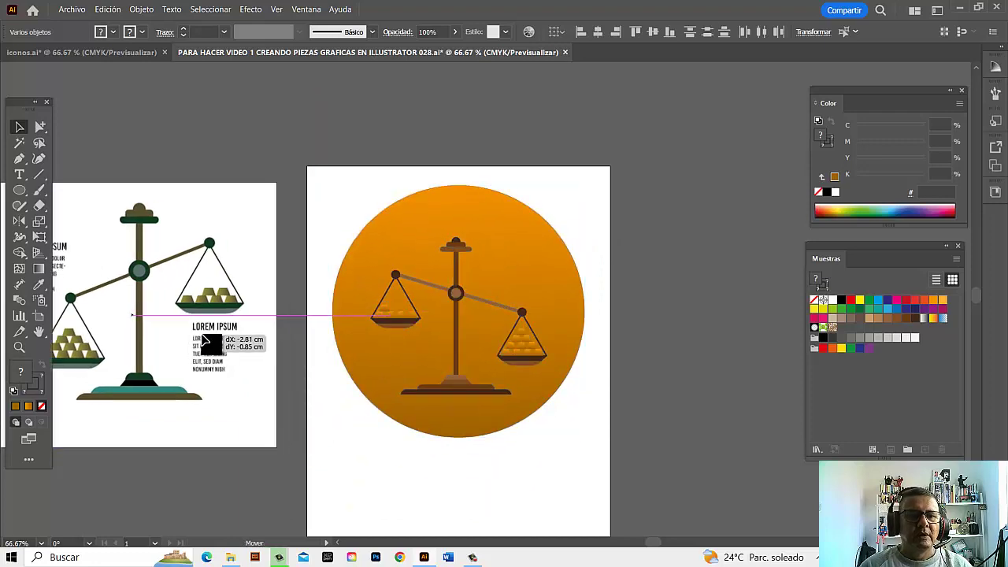
{"action": "left_click_drag", "start_coordinate": [247, 348], "coordinate": [220, 340]}
{"action": "left_click", "coordinate": [686, 225]}
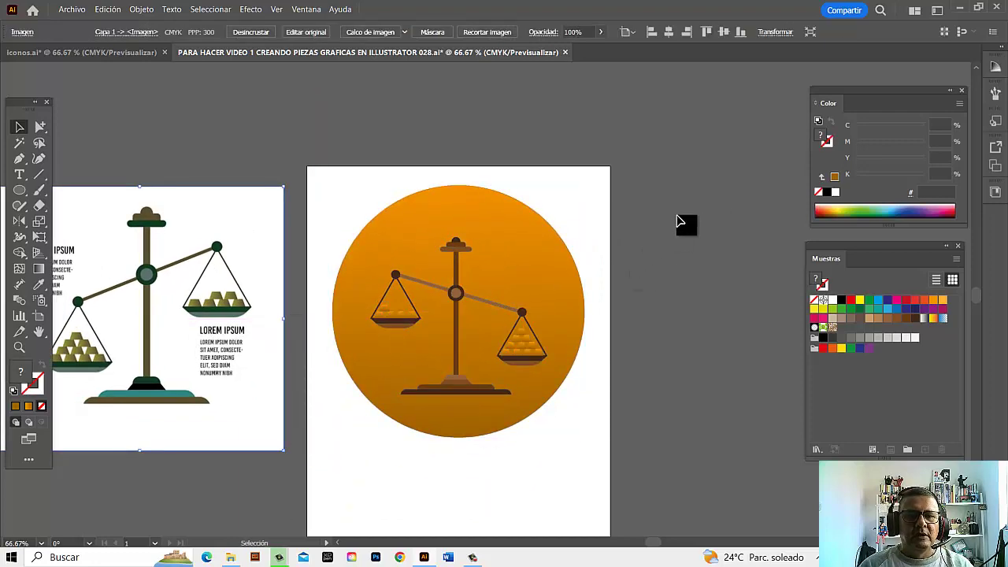
- Fill the circle behind the balance with the light yellow-orange swatch (F9B233)
{"action": "key", "text": "z"}
{"action": "left_click", "coordinate": [483, 354]}
{"action": "left_click", "coordinate": [519, 302]}
{"action": "left_click", "coordinate": [486, 290]}
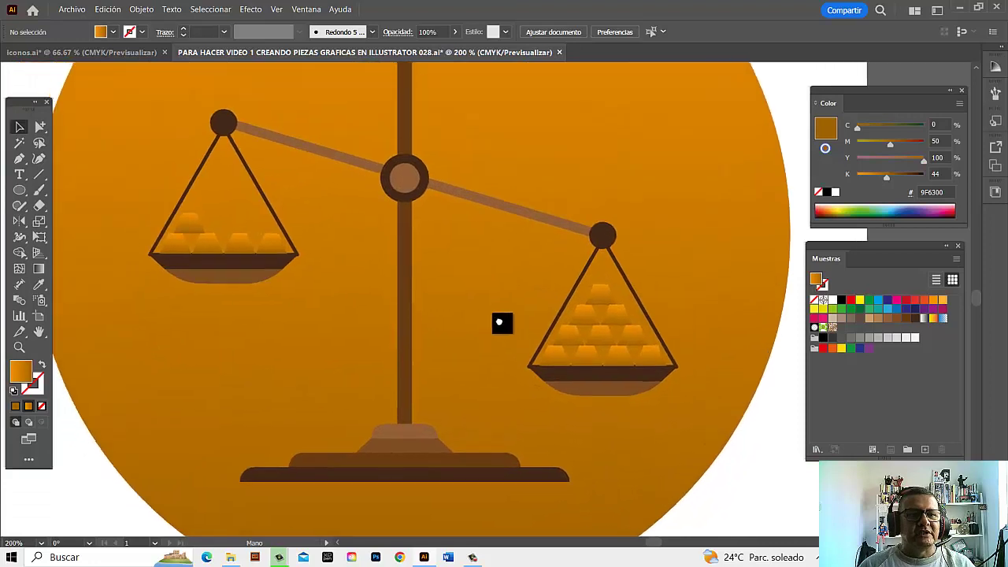
{"action": "left_click_drag", "start_coordinate": [457, 293], "coordinate": [499, 322]}
{"action": "key", "text": "v"}
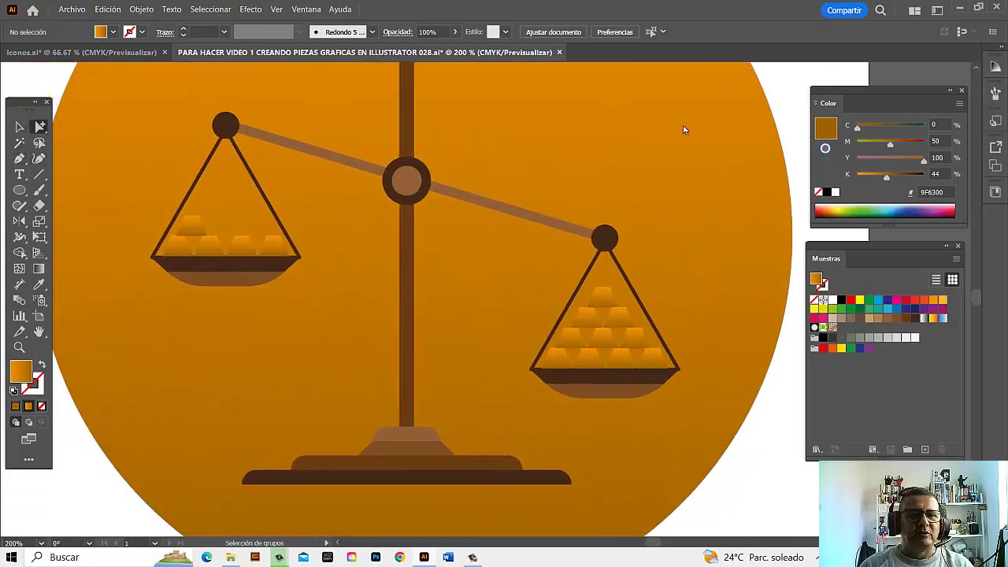
{"action": "left_click", "coordinate": [606, 119]}
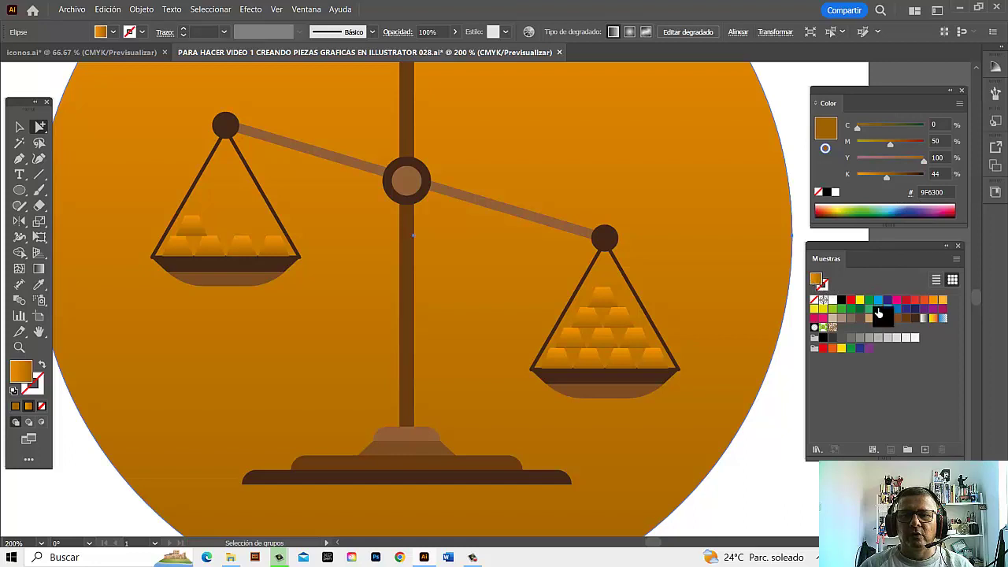
{"action": "left_click", "coordinate": [934, 303]}
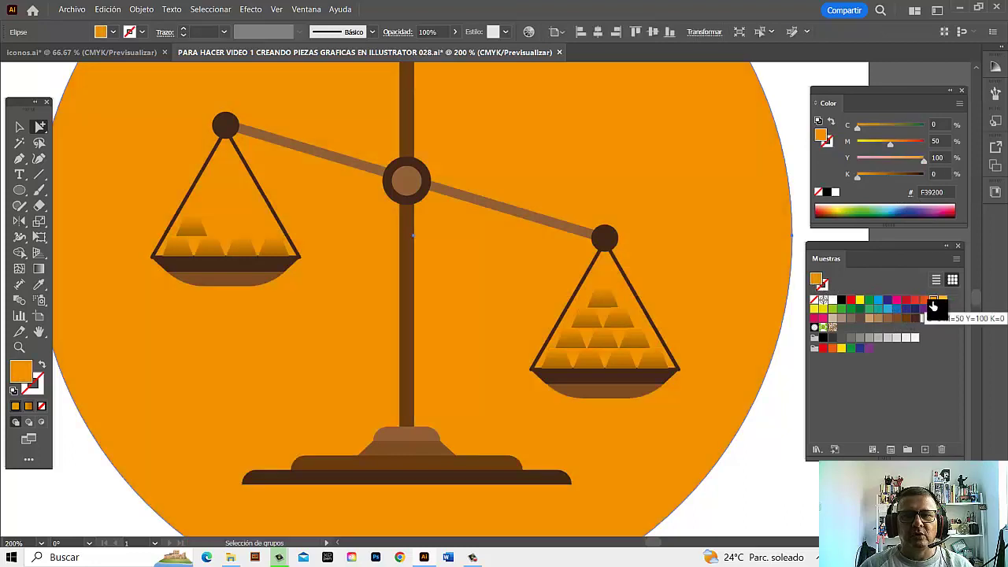
{"action": "left_click", "coordinate": [943, 302]}
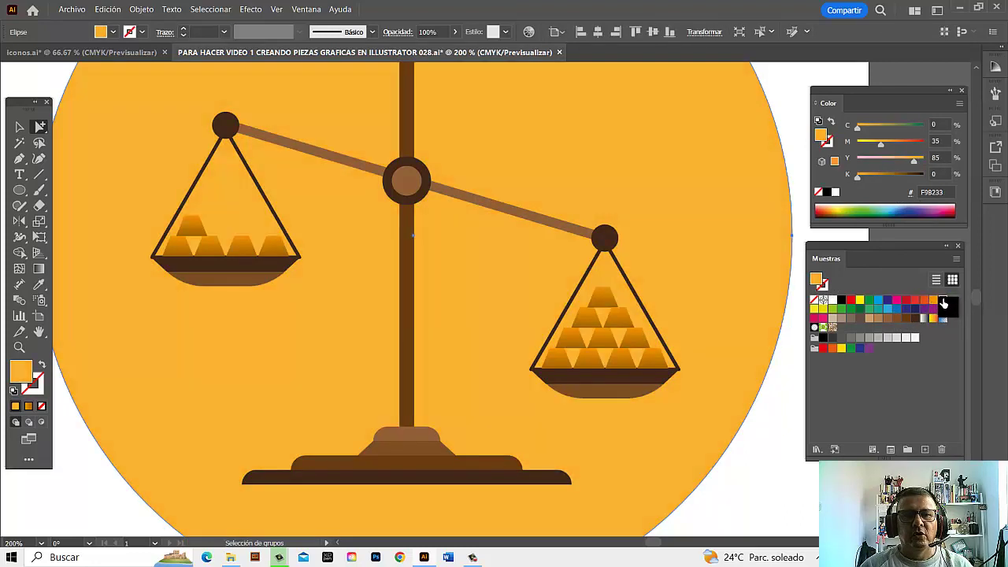
{"action": "left_click", "coordinate": [773, 513]}
- Pan and scroll the view so the whole circle is visible again
{"action": "mouse_move", "coordinate": [601, 342]}
{"action": "left_mouse_down"}
{"action": "mouse_move", "coordinate": [615, 360]}
{"action": "mouse_move", "coordinate": [611, 318]}
{"action": "left_mouse_up"}
{"action": "scroll", "coordinate": [611, 318], "scroll_direction": "down", "scroll_amount": 2}
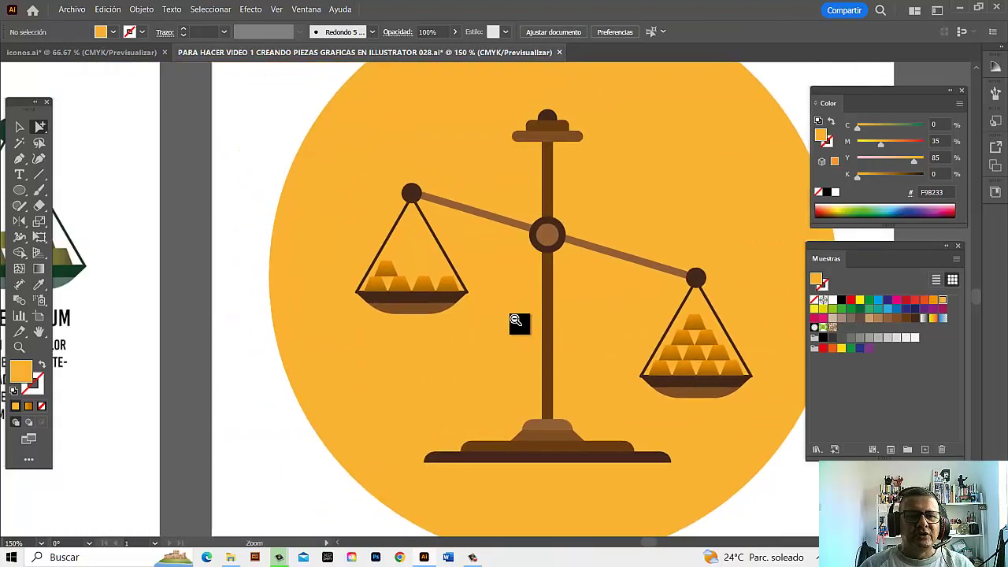
{"action": "scroll", "coordinate": [516, 321], "scroll_direction": "down", "scroll_amount": 1}
{"action": "mouse_move", "coordinate": [522, 333]}
{"action": "left_mouse_down"}
{"action": "mouse_move", "coordinate": [586, 355]}
{"action": "mouse_move", "coordinate": [598, 378]}
{"action": "left_mouse_up"}
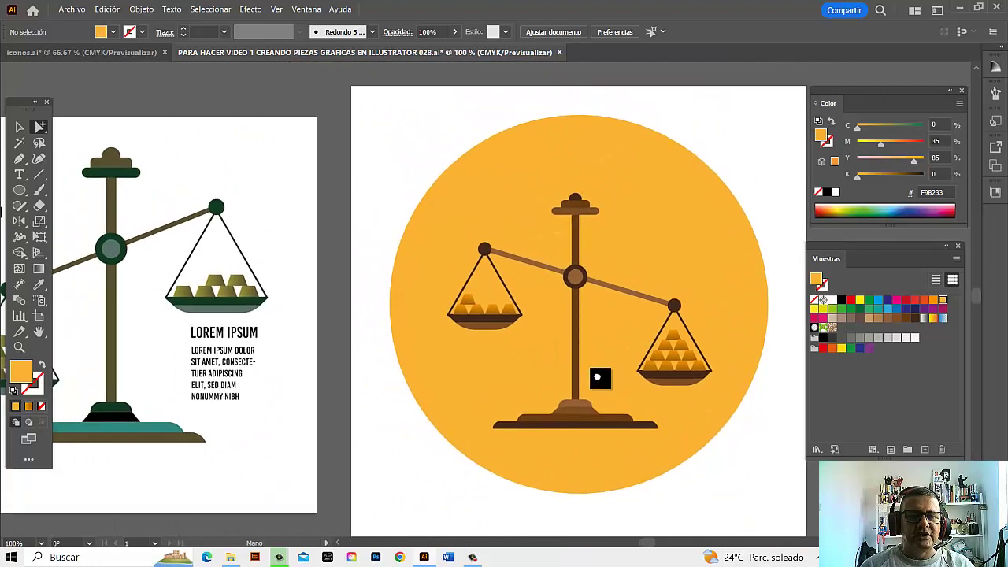
- Add a LOREM IPSUM heading above the balance, coloured dark brown and slightly enlarged
{"action": "left_click", "coordinate": [21, 175]}
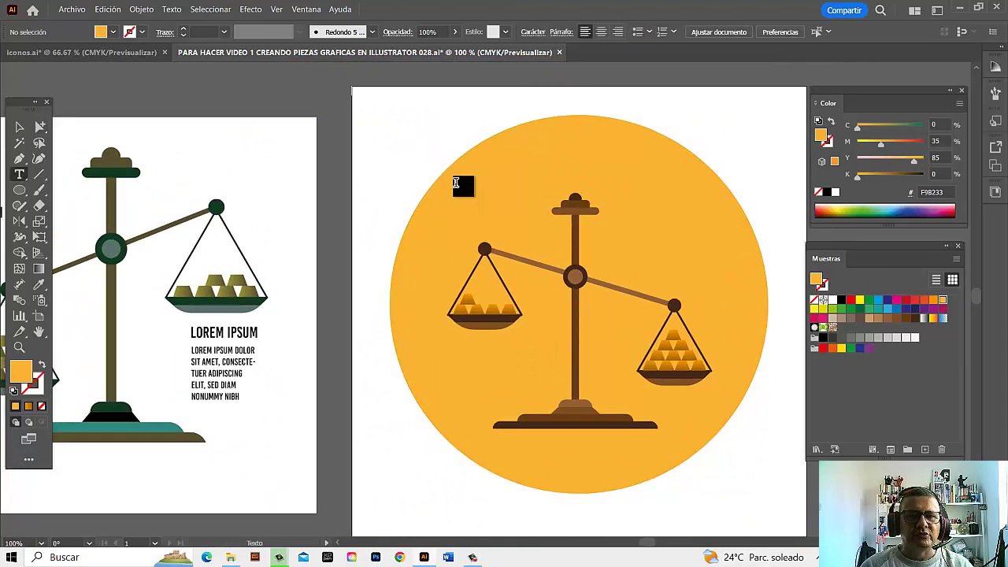
{"action": "left_click", "coordinate": [459, 182]}
{"action": "left_click", "coordinate": [553, 33]}
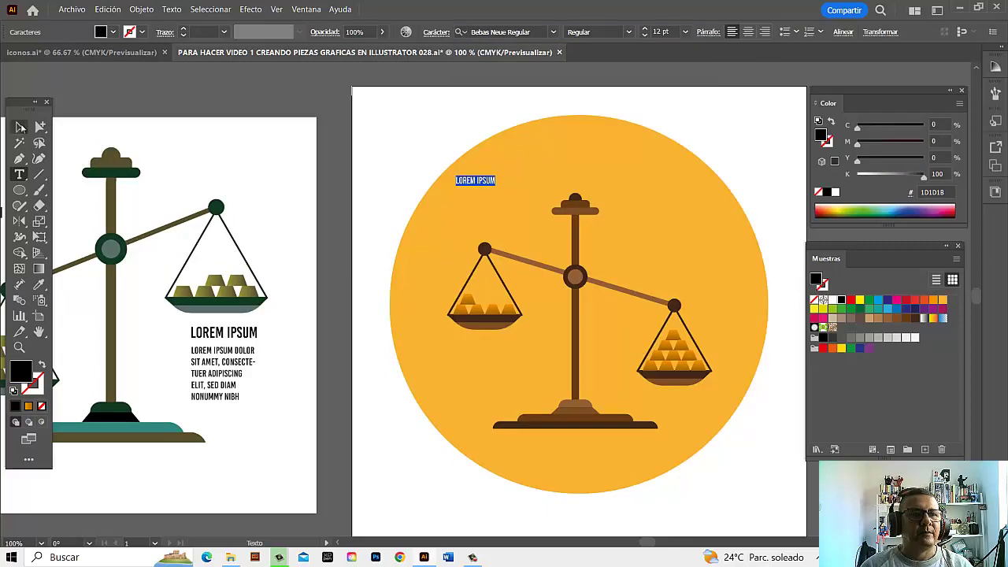
{"action": "left_click", "coordinate": [19, 126]}
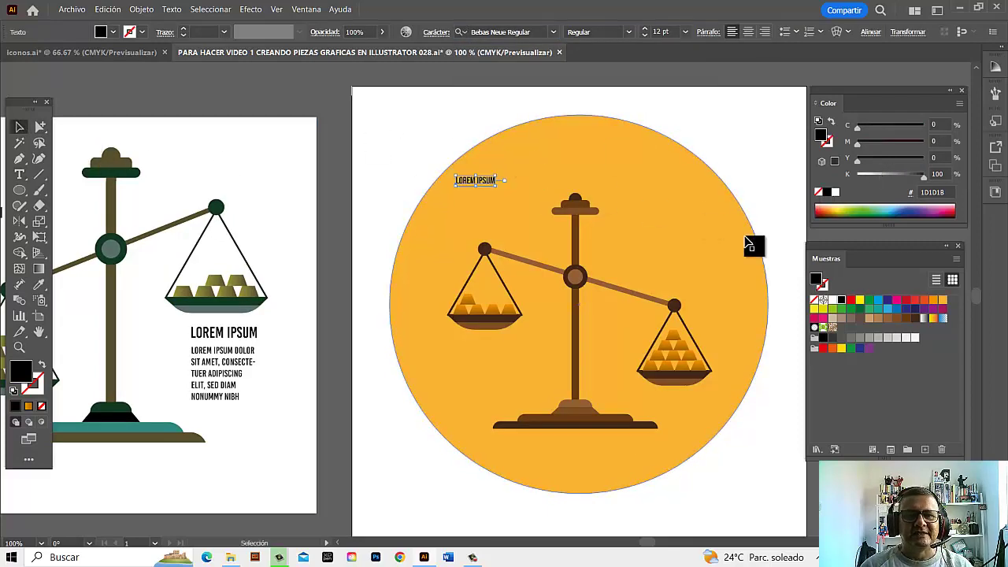
{"action": "left_click_drag", "start_coordinate": [837, 195], "coordinate": [512, 110]}
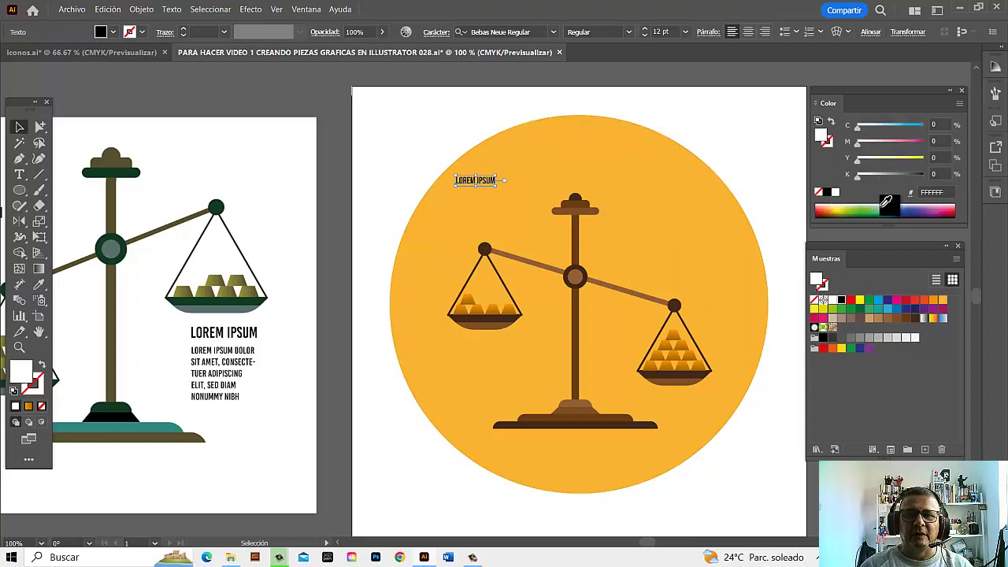
{"action": "left_click", "coordinate": [836, 193]}
{"action": "mouse_move", "coordinate": [838, 197]}
{"action": "left_mouse_down"}
{"action": "mouse_move", "coordinate": [928, 319]}
{"action": "mouse_move", "coordinate": [498, 191]}
{"action": "left_mouse_up"}
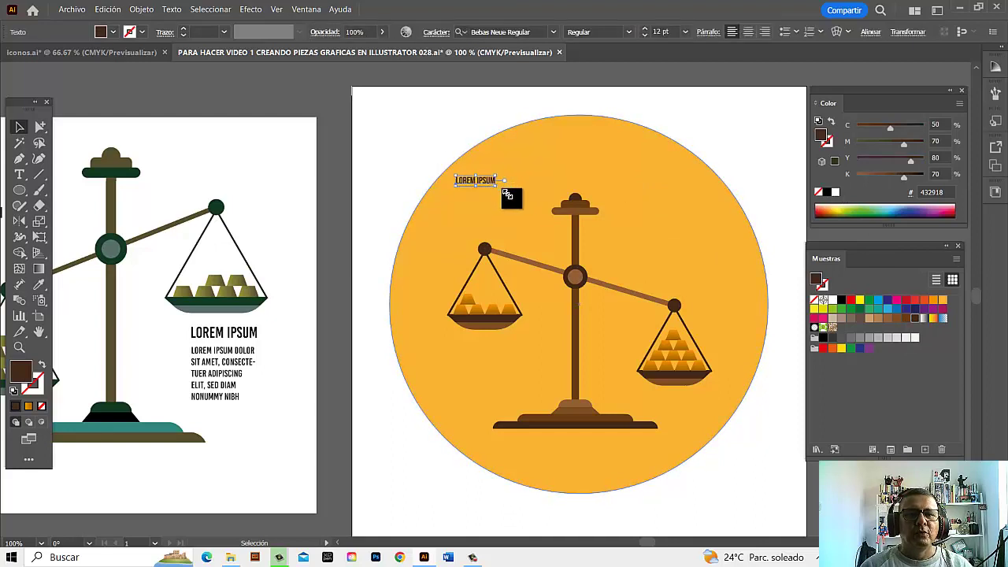
{"action": "left_click_drag", "start_coordinate": [498, 186], "coordinate": [504, 189]}
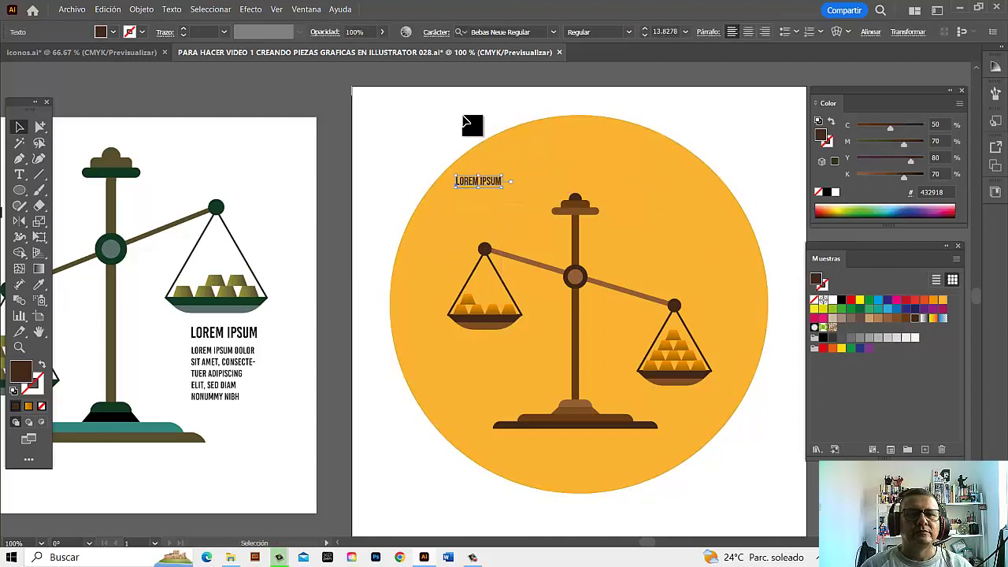
- Enlarge the yellow circle from its centre and shift the heading slightly left
{"action": "left_click", "coordinate": [464, 122]}
{"action": "left_click", "coordinate": [665, 189]}
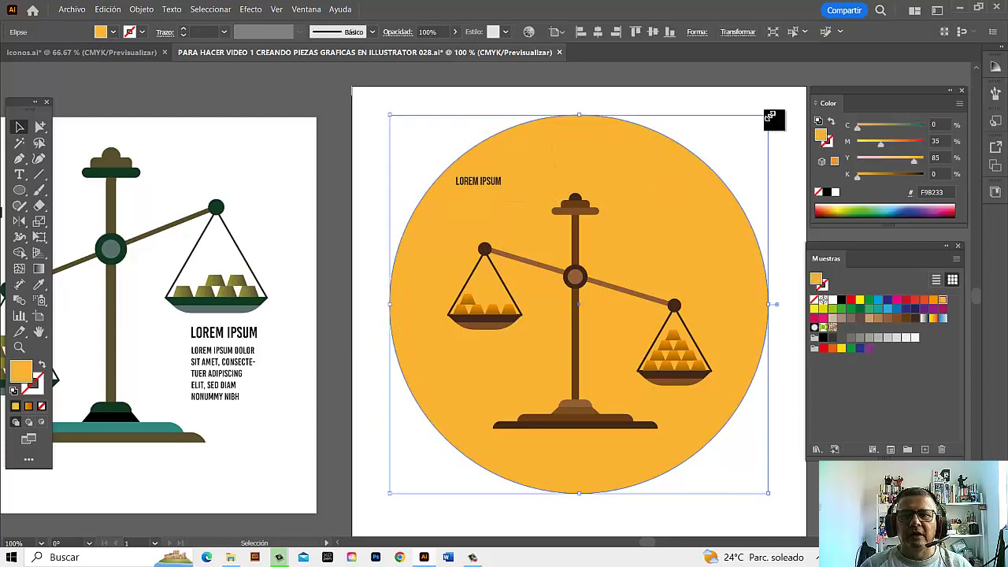
{"action": "left_click_drag", "start_coordinate": [770, 117], "coordinate": [787, 97]}
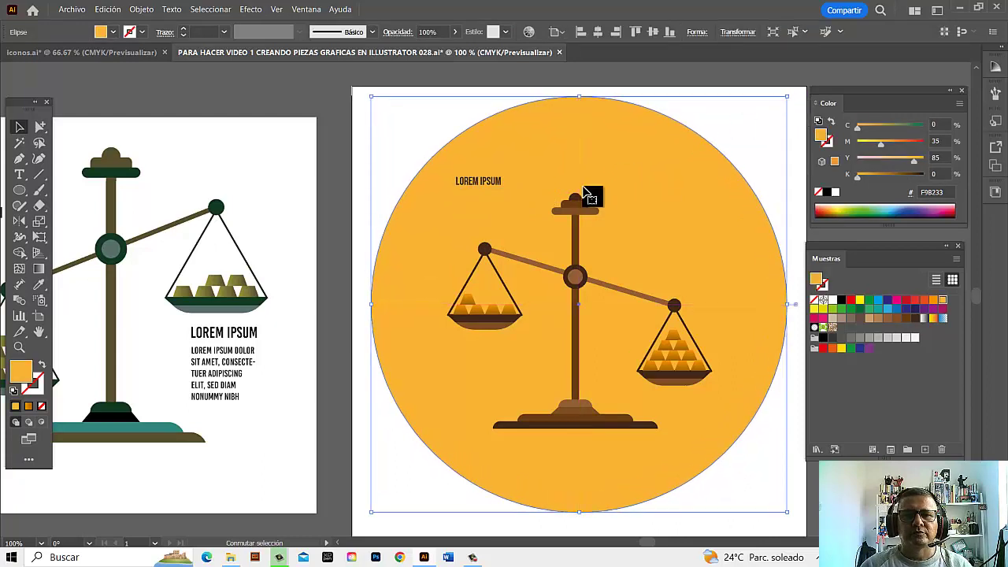
{"action": "left_click_drag", "start_coordinate": [489, 184], "coordinate": [467, 187]}
{"action": "left_click", "coordinate": [18, 174]}
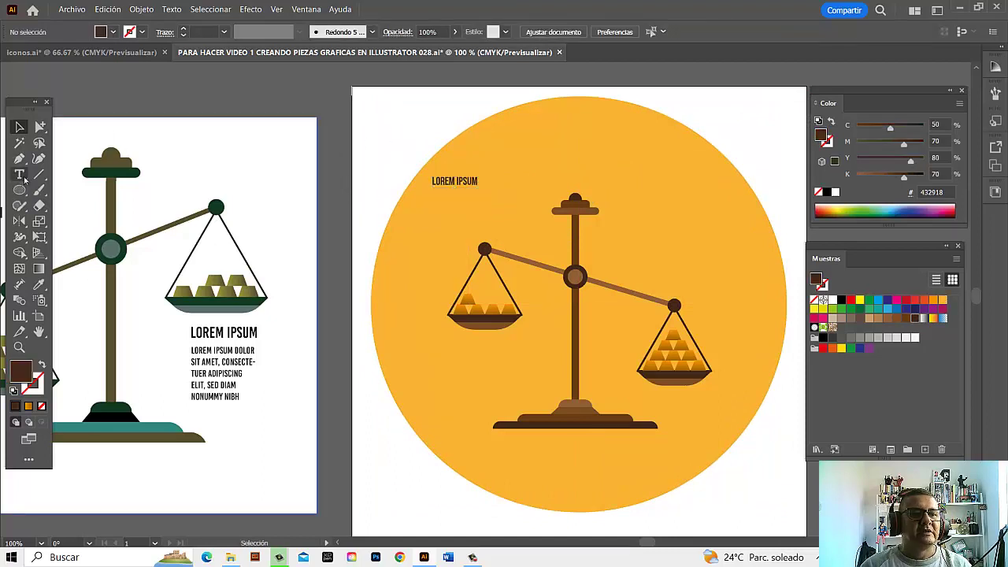
- Add a Lorem ipsum area-text paragraph under the heading, filled dark brown (432918)
{"action": "left_click_drag", "start_coordinate": [444, 202], "coordinate": [537, 240]}
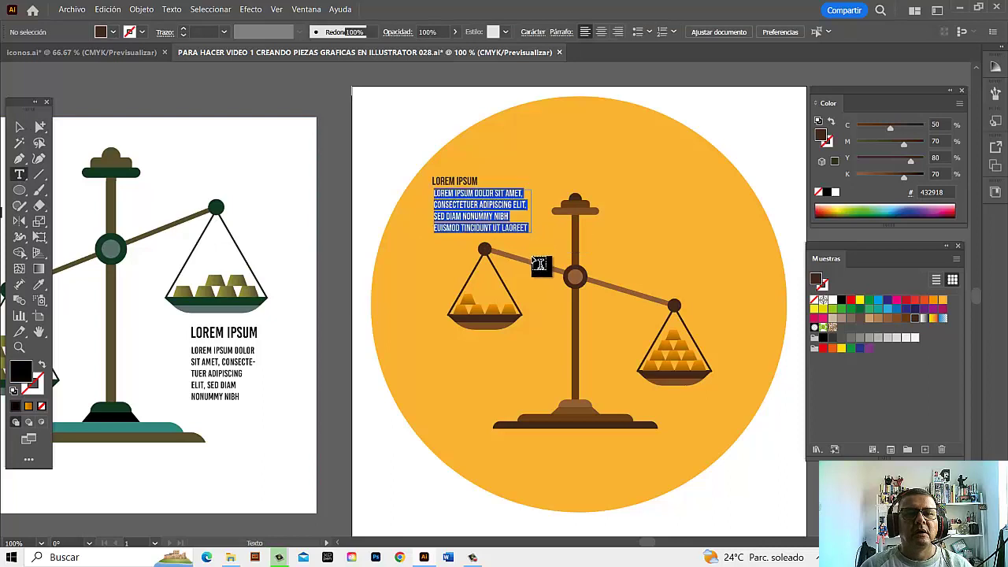
{"action": "left_click", "coordinate": [914, 318]}
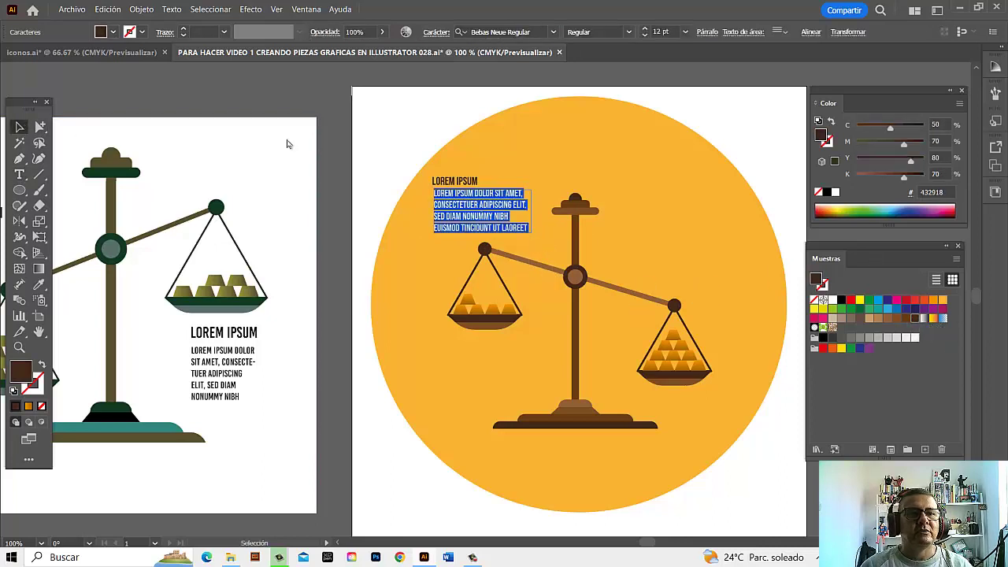
{"action": "left_click", "coordinate": [429, 124]}
- Enlarge the heading to 17.6 pt and align it with the paragraph
{"action": "key", "text": "ctrl+plus"}
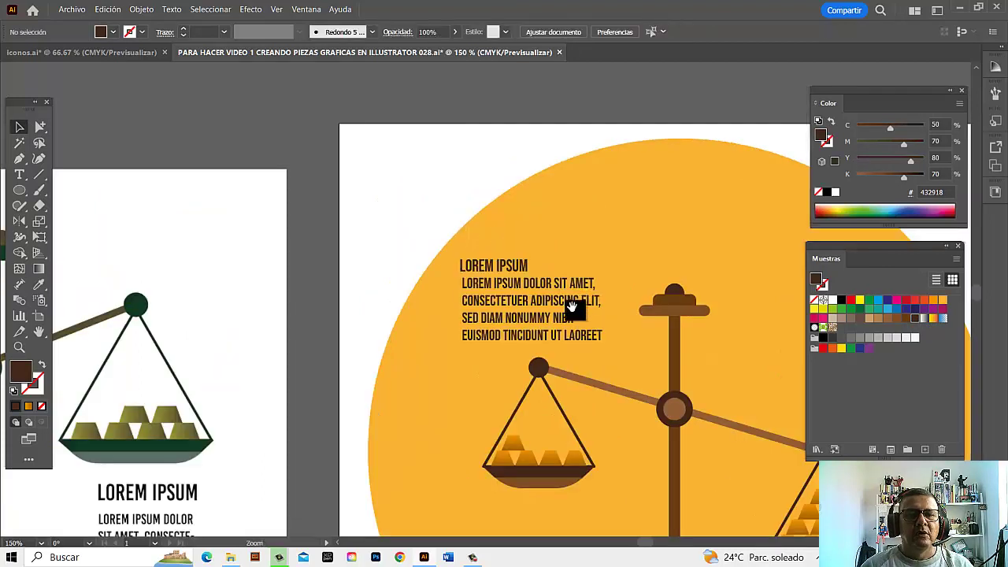
{"action": "left_click_drag", "start_coordinate": [573, 309], "coordinate": [567, 299]}
{"action": "left_click", "coordinate": [540, 289]}
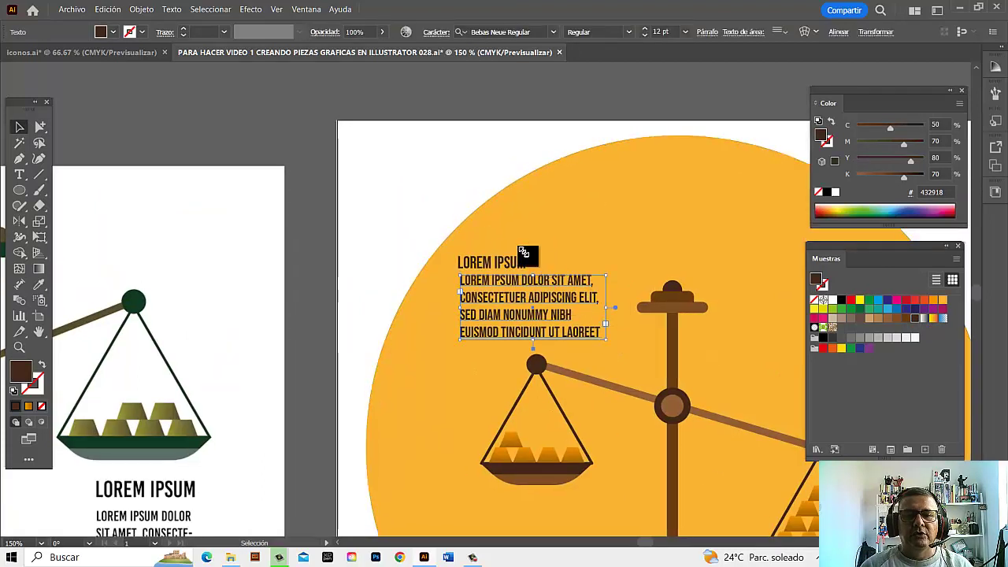
{"action": "left_click_drag", "start_coordinate": [508, 268], "coordinate": [547, 250]}
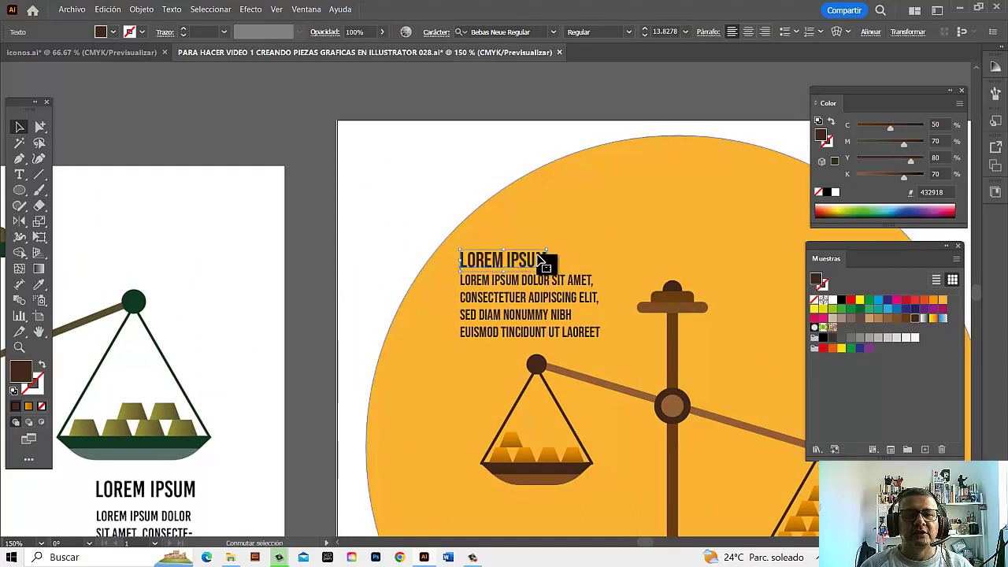
{"action": "left_click", "coordinate": [422, 190]}
{"action": "left_click_drag", "start_coordinate": [555, 238], "coordinate": [556, 234]}
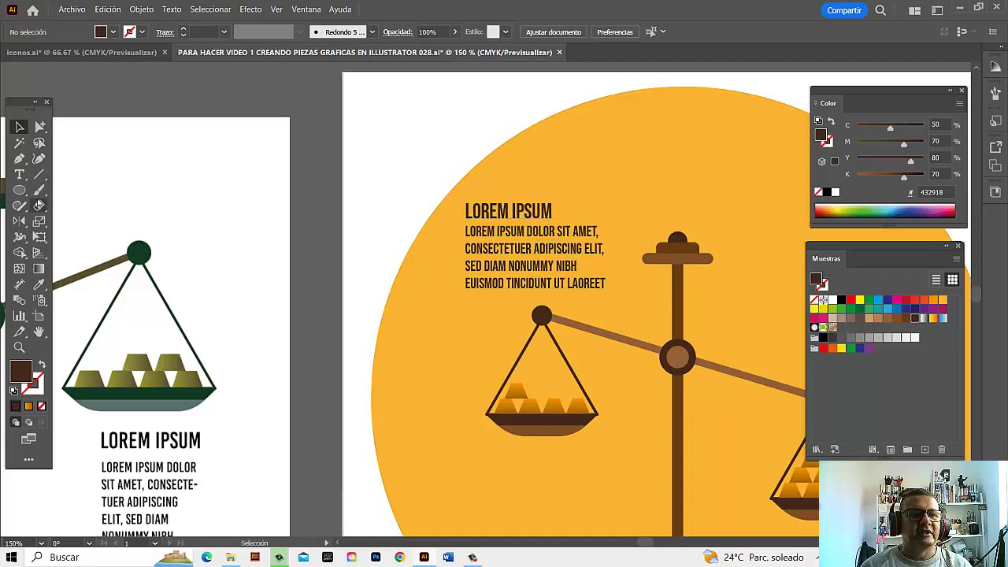
- Draw a tan-filled rectangle over the LOREM IPSUM heading
{"action": "left_click_drag", "start_coordinate": [20, 190], "coordinate": [75, 190]}
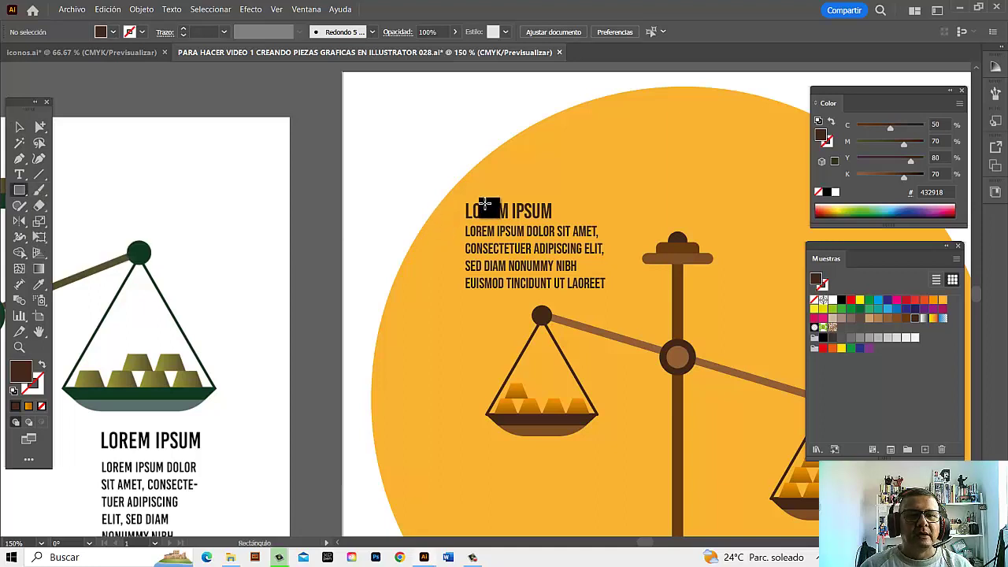
{"action": "left_click_drag", "start_coordinate": [458, 196], "coordinate": [608, 222]}
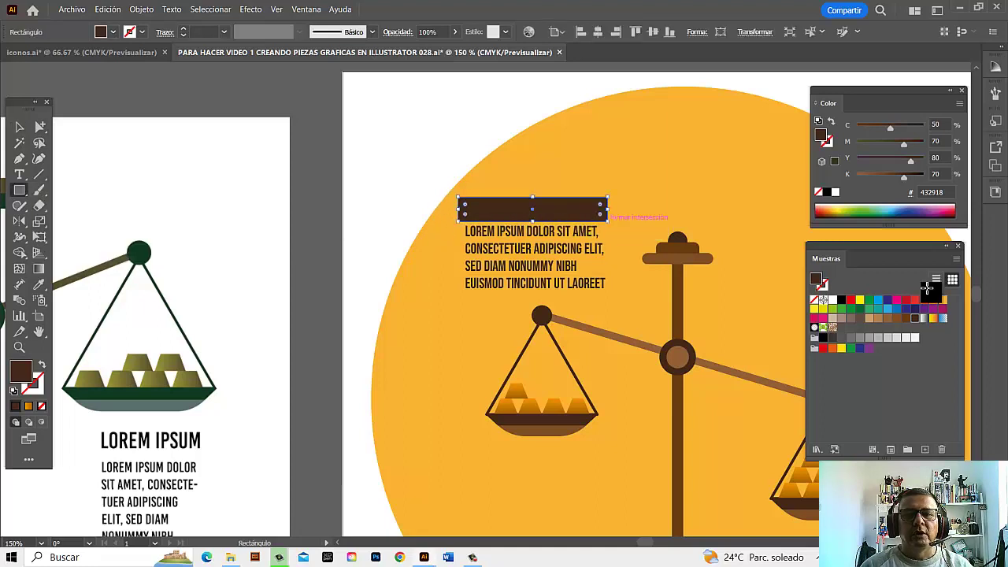
{"action": "left_click", "coordinate": [879, 319]}
{"action": "left_click", "coordinate": [20, 127]}
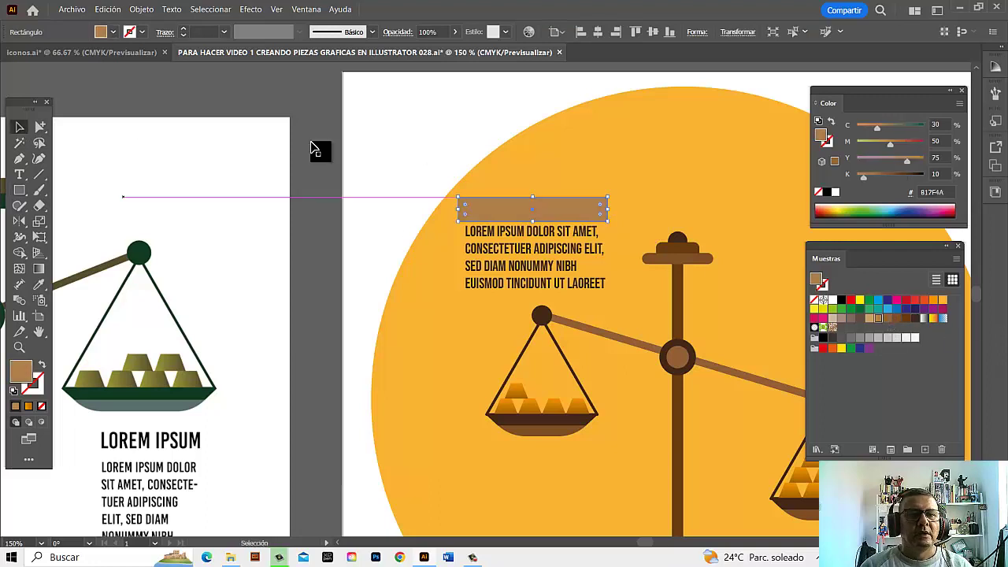
{"action": "left_click", "coordinate": [574, 187]}
- Bring the heading in front of the tan rectangle and fine-tune both positions
{"action": "key", "text": "ctrl+y"}
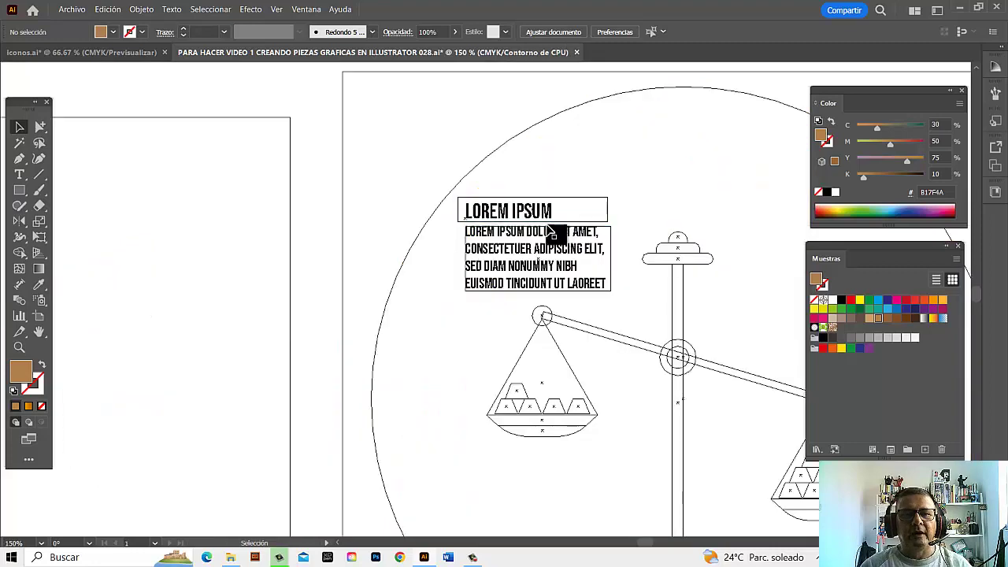
{"action": "left_click", "coordinate": [550, 216]}
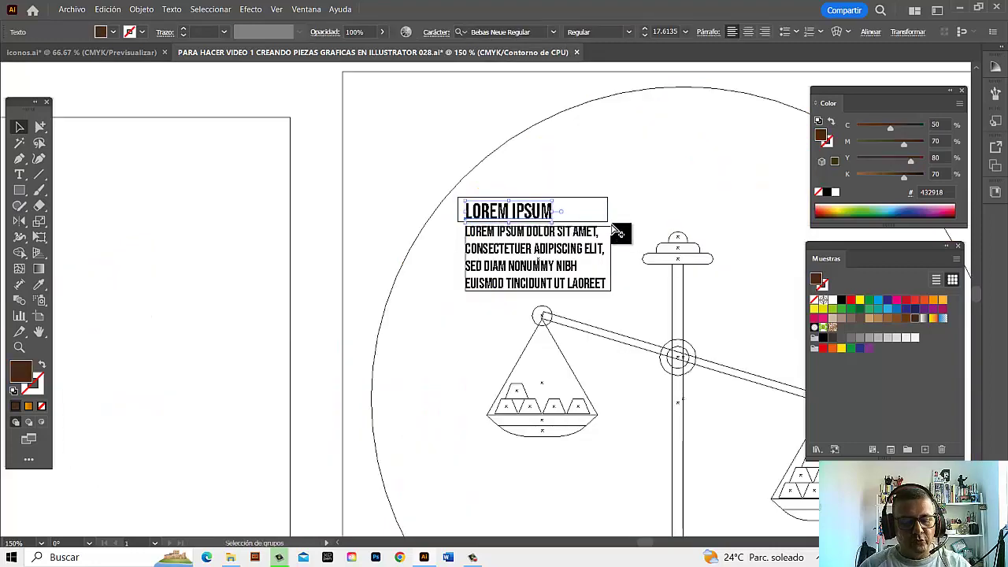
{"action": "key", "text": "ctrl+y"}
{"action": "right_click", "coordinate": [518, 209]}
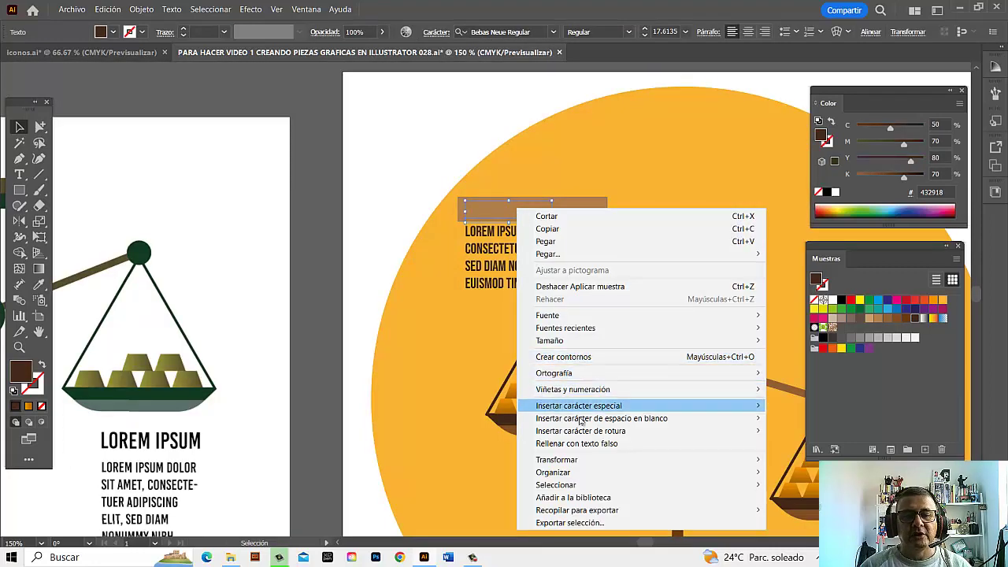
{"action": "mouse_move", "coordinate": [553, 472]}
{"action": "left_click", "coordinate": [815, 472]}
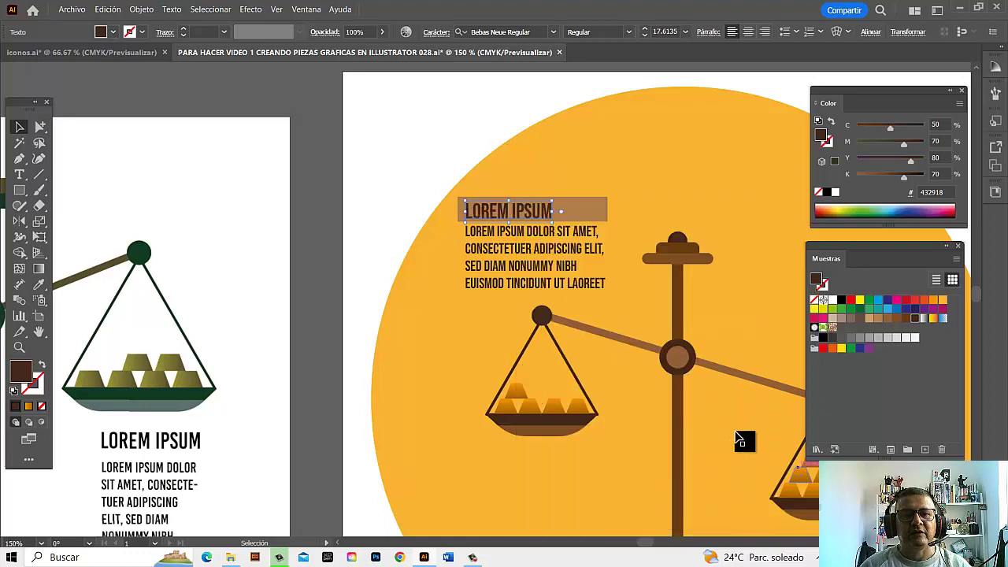
{"action": "left_click", "coordinate": [372, 137]}
{"action": "left_click_drag", "start_coordinate": [587, 217], "coordinate": [593, 216]}
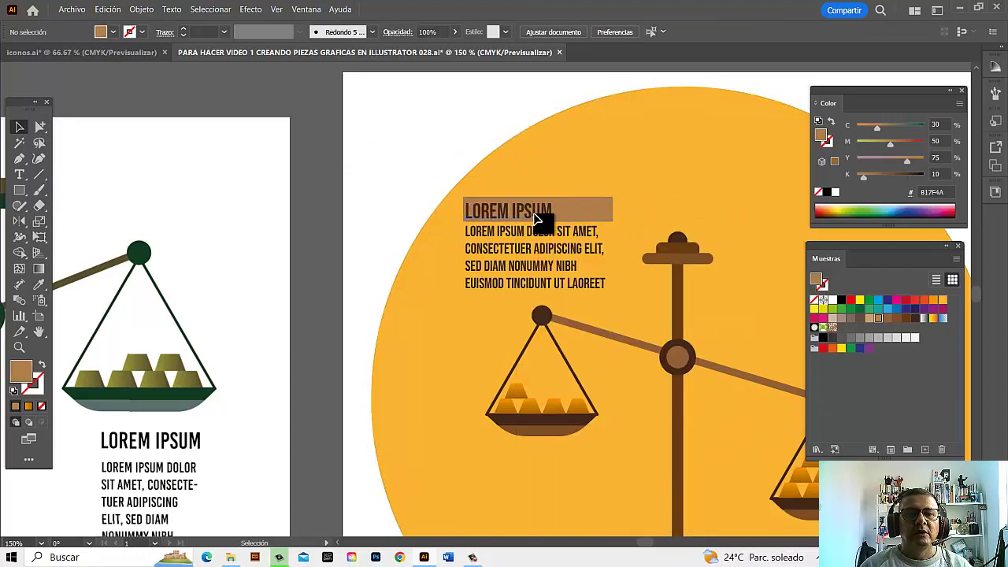
{"action": "left_click", "coordinate": [554, 218]}
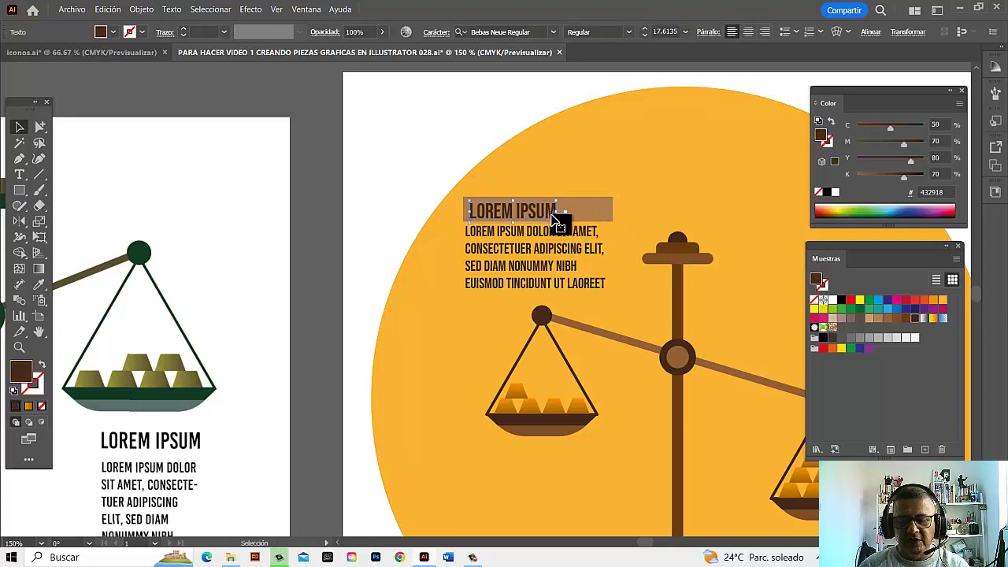
{"action": "left_click_drag", "start_coordinate": [554, 219], "coordinate": [554, 215]}
- Round the tan title band's corners by about 0.18 cm using its live corner widgets
{"action": "scroll", "coordinate": [401, 169], "scroll_direction": "up", "scroll_amount": 5}
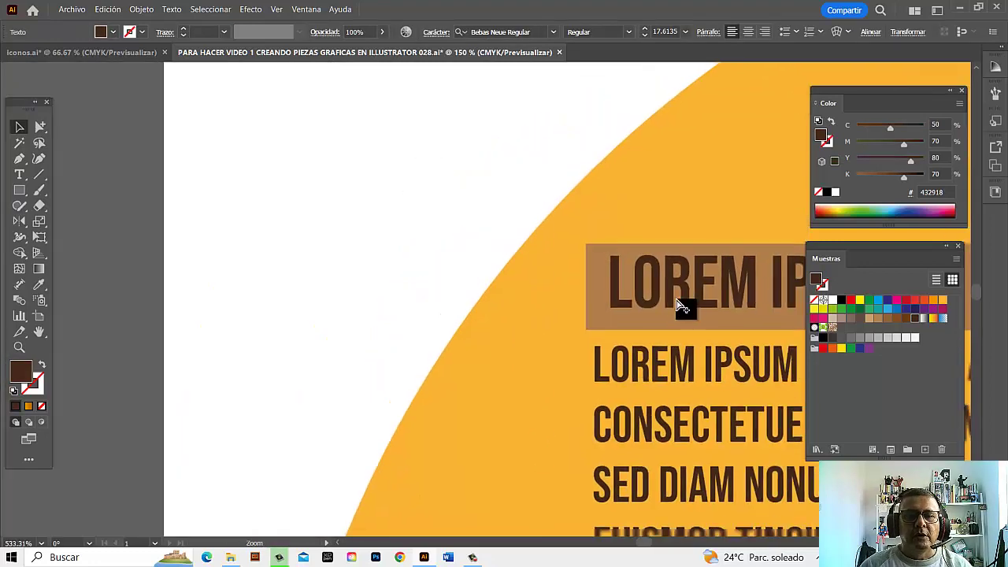
{"action": "left_click_drag", "start_coordinate": [688, 304], "coordinate": [687, 305]}
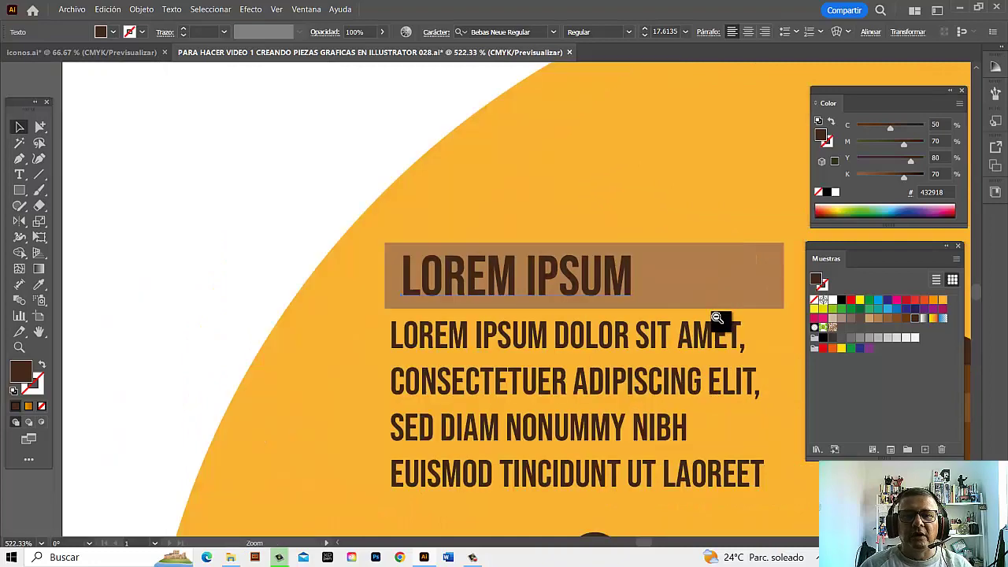
{"action": "key", "text": "ctrl+minus"}
{"action": "key", "text": "ctrl+minus"}
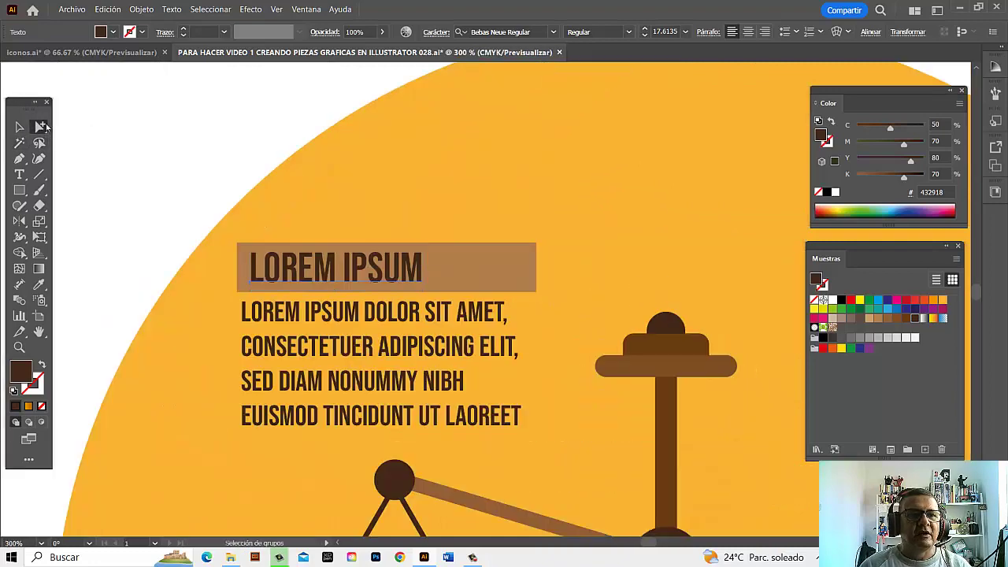
{"action": "left_click_drag", "start_coordinate": [41, 128], "coordinate": [78, 126]}
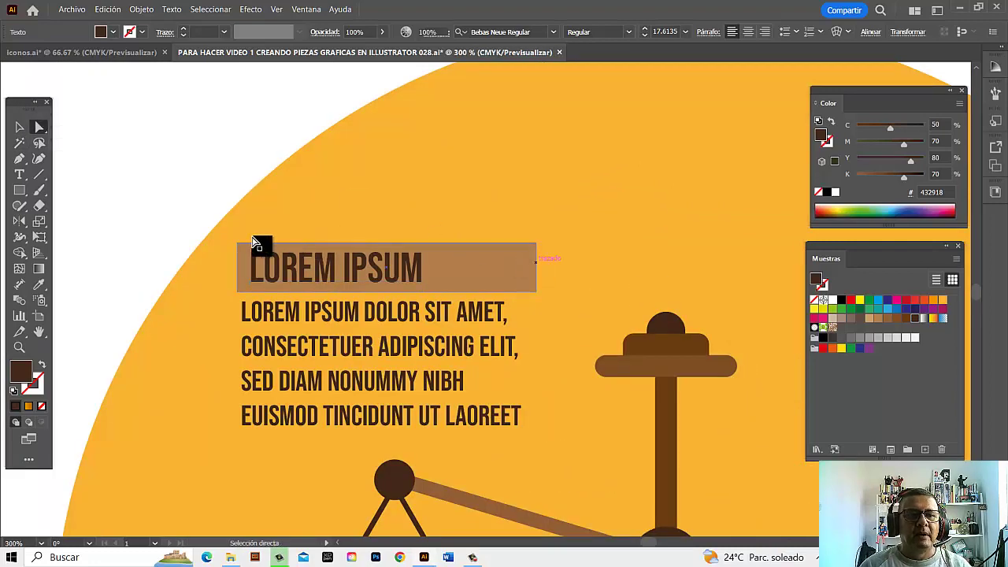
{"action": "left_click", "coordinate": [231, 248]}
{"action": "left_click", "coordinate": [237, 244]}
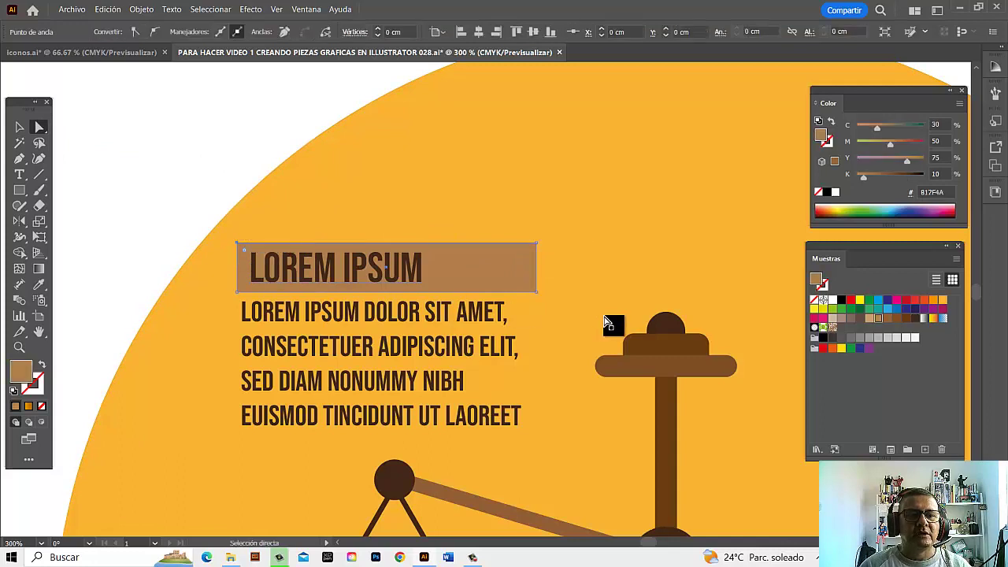
{"action": "left_click", "coordinate": [537, 292], "text": "shift"}
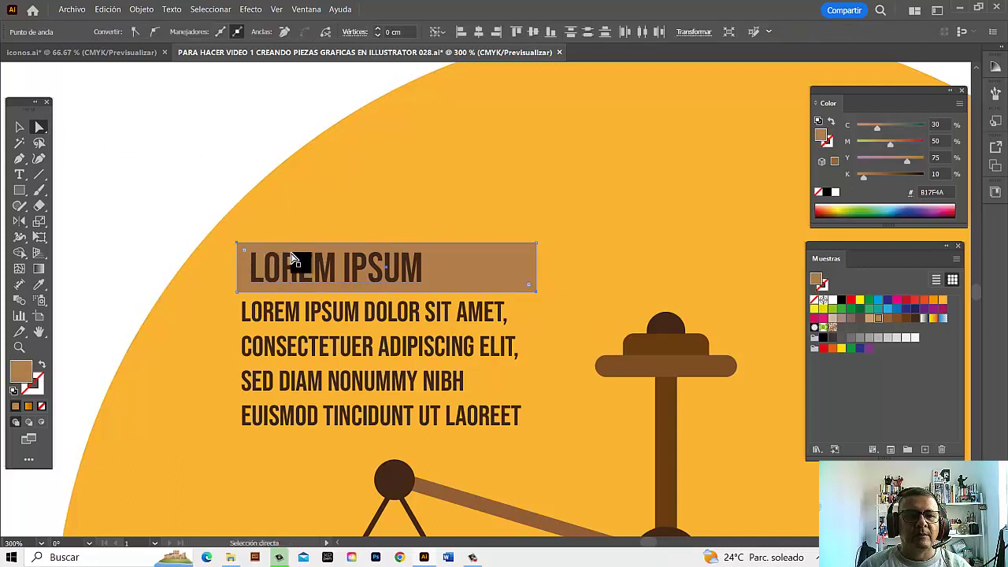
{"action": "left_click_drag", "start_coordinate": [245, 252], "coordinate": [252, 257]}
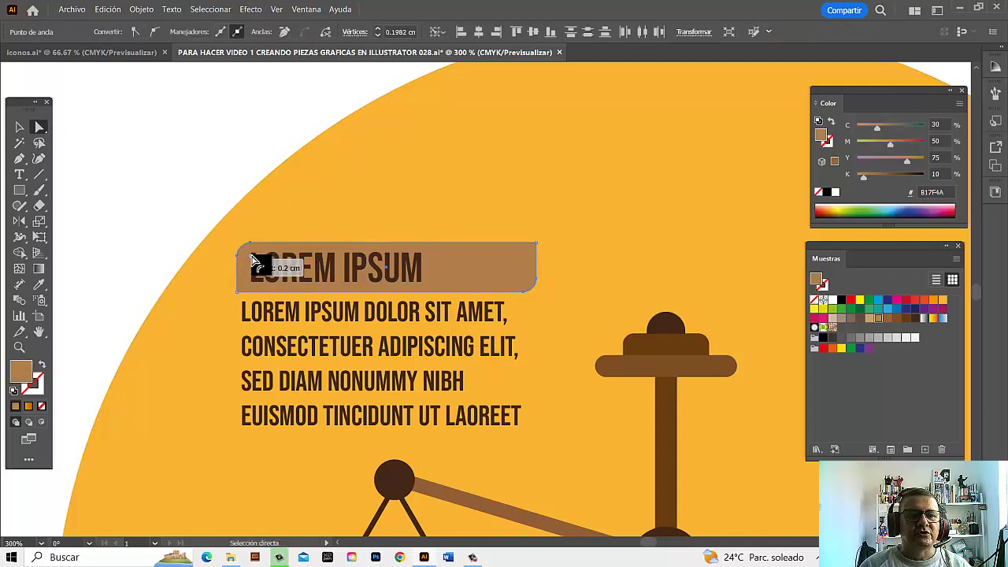
{"action": "left_click", "coordinate": [202, 160]}
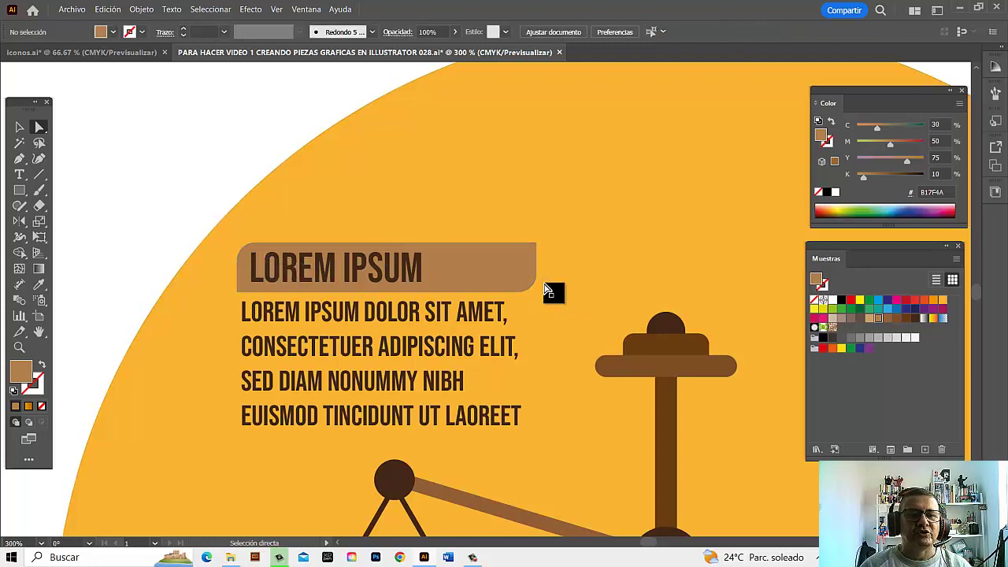
{"action": "key", "text": "ctrl+minus"}
{"action": "key", "text": "ctrl+minus"}
{"action": "key", "text": "ctrl+minus"}
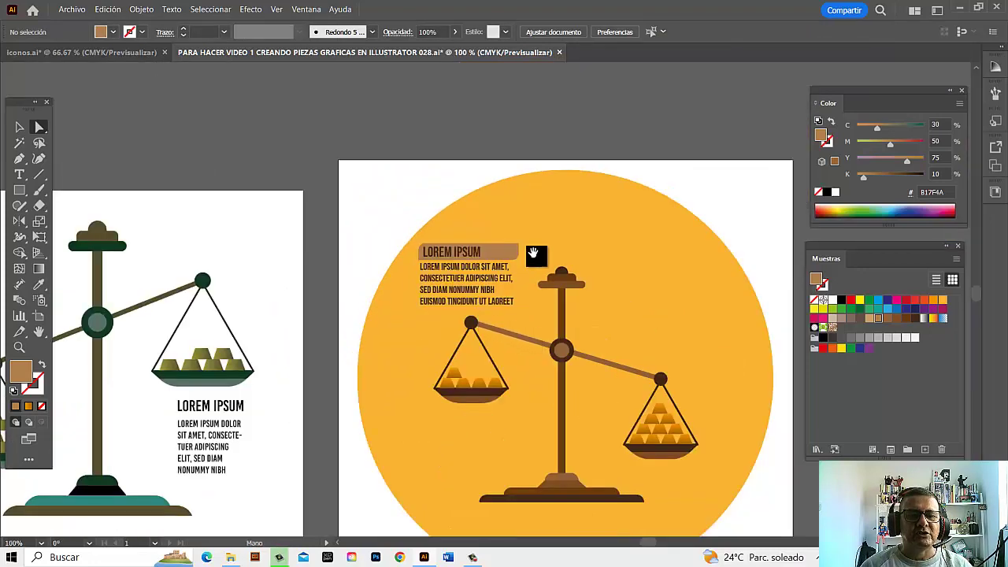
- Draw a rectangle beside the callout text with no fill and a 2 pt dark brown stroke
{"action": "mouse_move", "coordinate": [535, 252]}
{"action": "left_mouse_down"}
{"action": "mouse_move", "coordinate": [590, 241]}
{"action": "mouse_move", "coordinate": [591, 227]}
{"action": "left_mouse_up"}
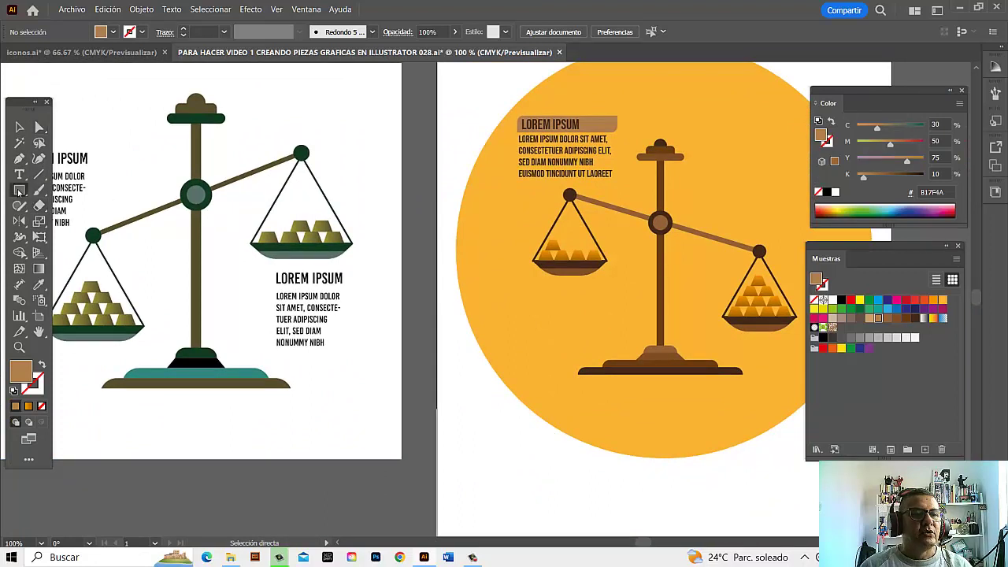
{"action": "left_click", "coordinate": [19, 191]}
{"action": "left_click_drag", "start_coordinate": [498, 153], "coordinate": [571, 244]}
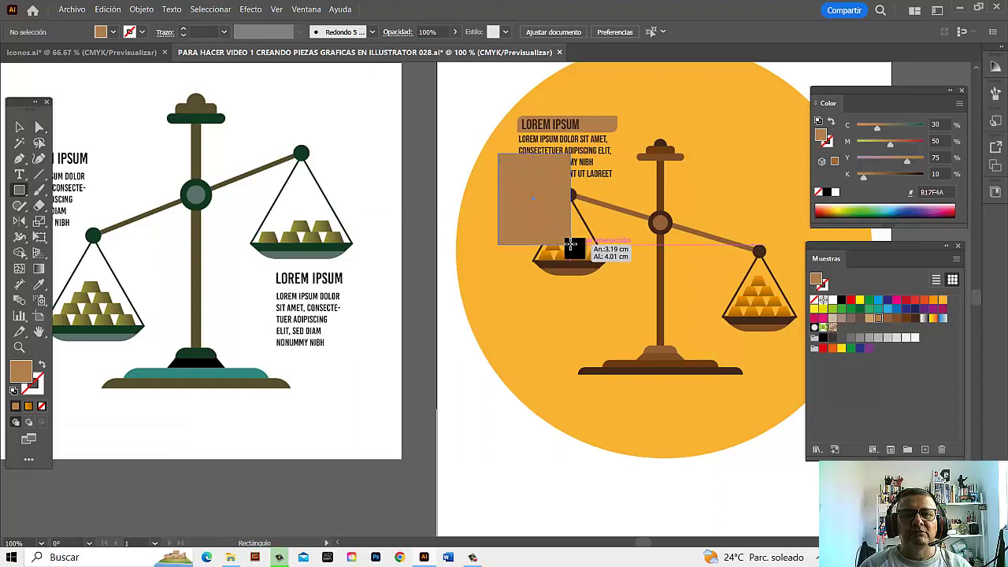
{"action": "left_click", "coordinate": [39, 127]}
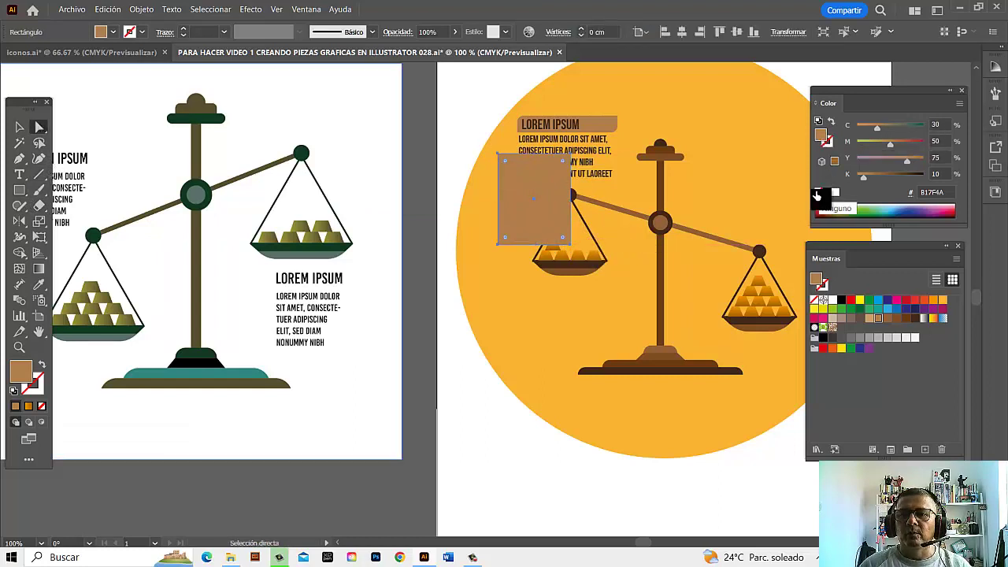
{"action": "left_click", "coordinate": [818, 196]}
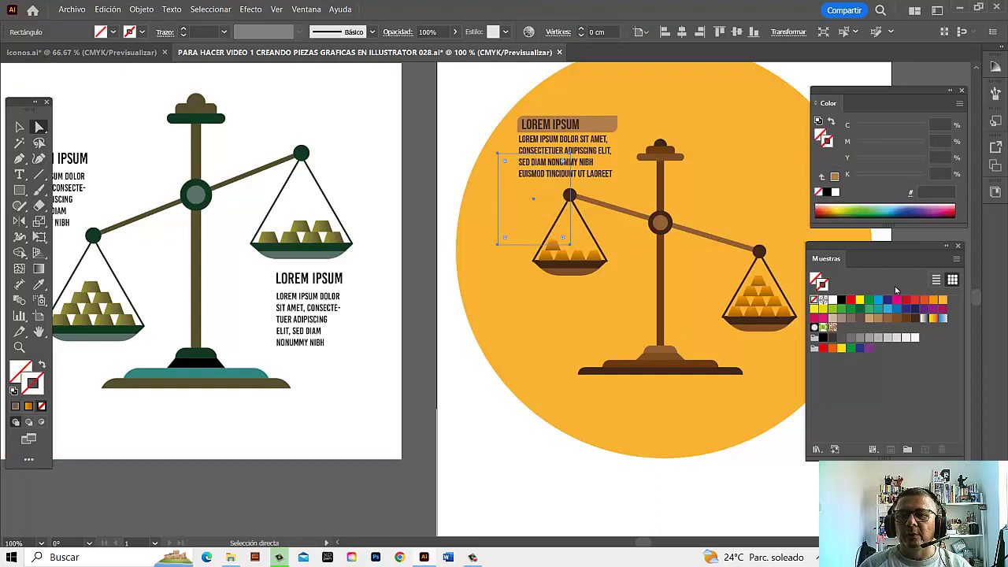
{"action": "left_click", "coordinate": [914, 319]}
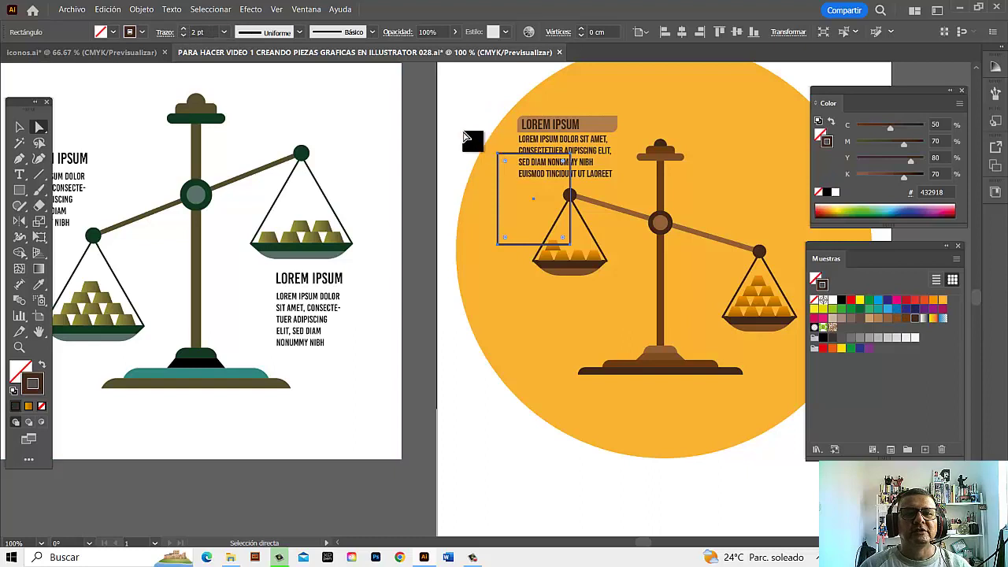
- Delete the rectangle's top and right sides and shorten the bottom arm into an L
{"action": "left_click", "coordinate": [578, 160]}
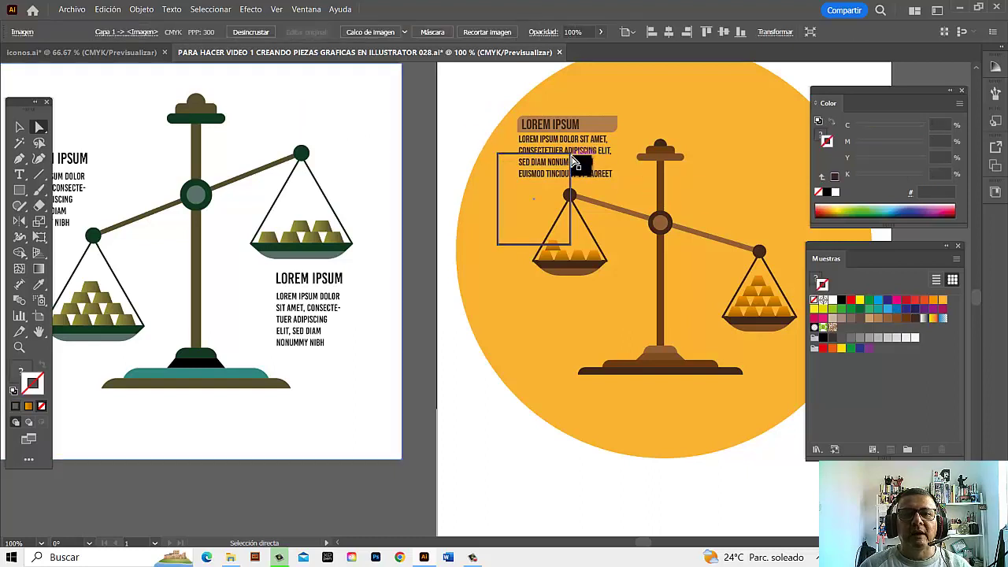
{"action": "left_click", "coordinate": [582, 162]}
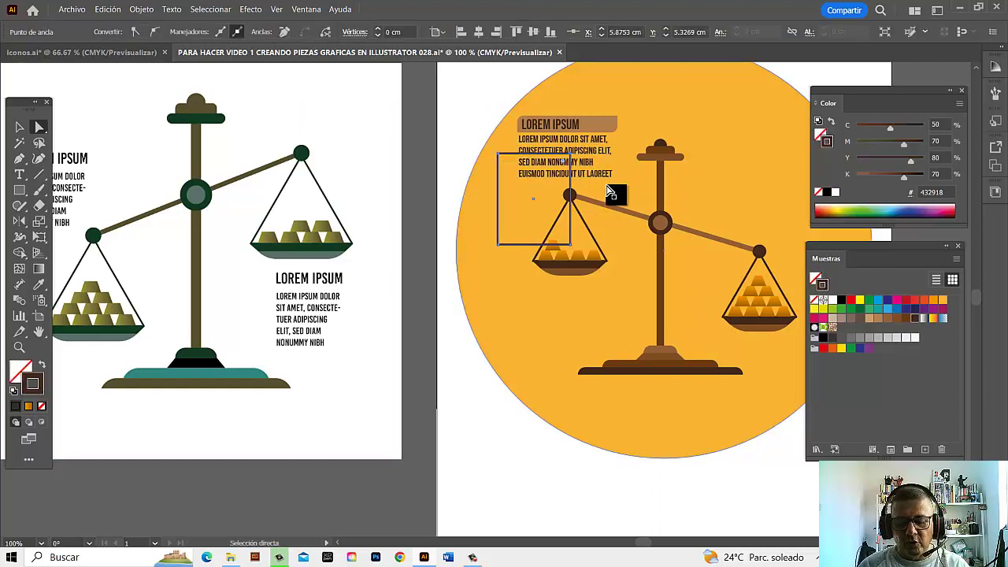
{"action": "left_click", "coordinate": [434, 207]}
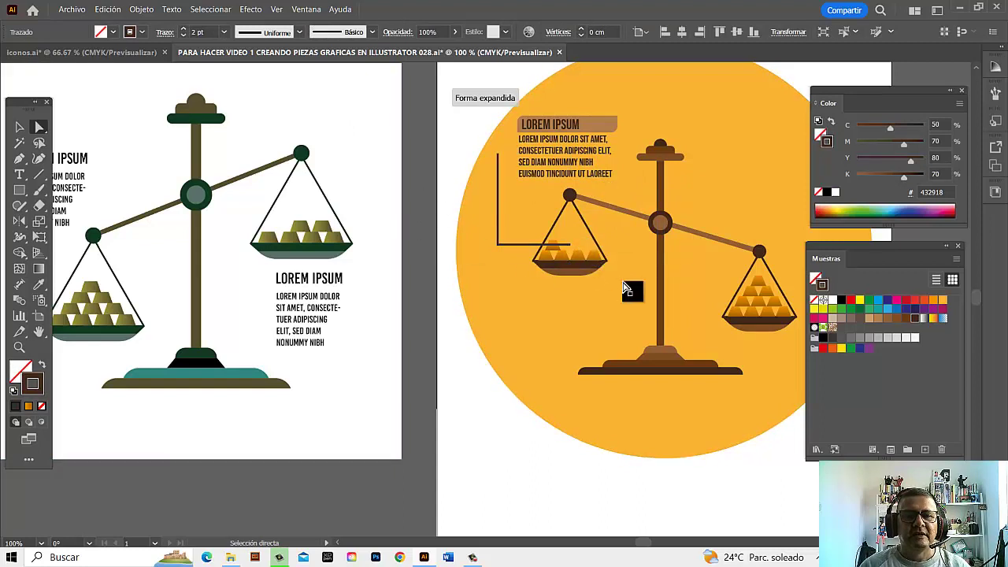
{"action": "left_click_drag", "start_coordinate": [573, 250], "coordinate": [521, 251]}
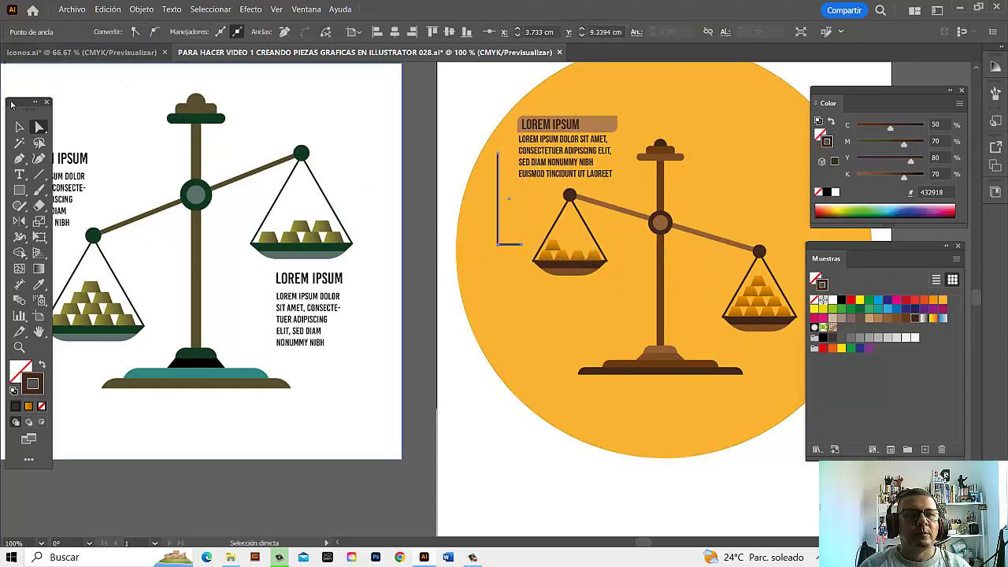
{"action": "left_click_drag", "start_coordinate": [39, 127], "coordinate": [83, 141]}
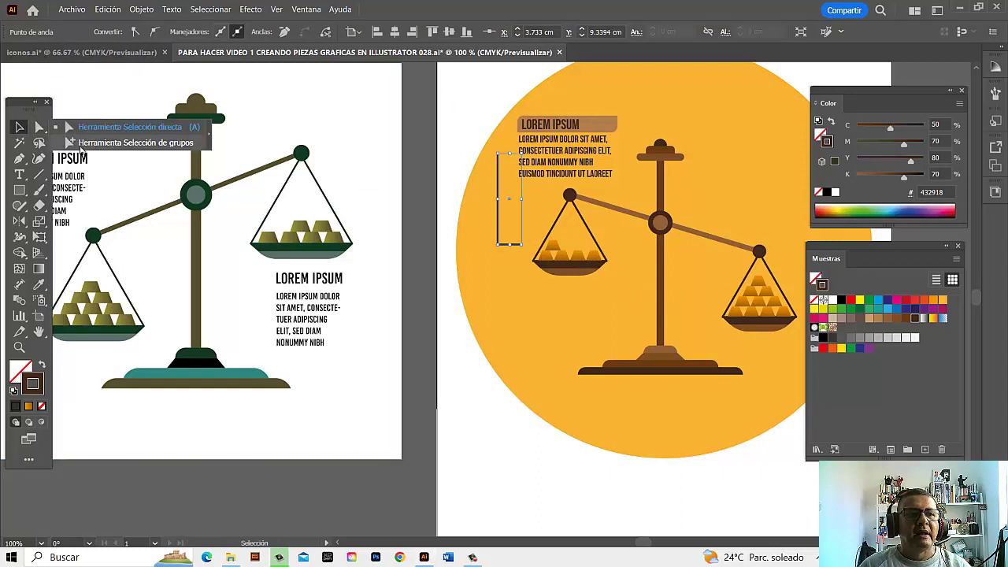
{"action": "left_click", "coordinate": [562, 198]}
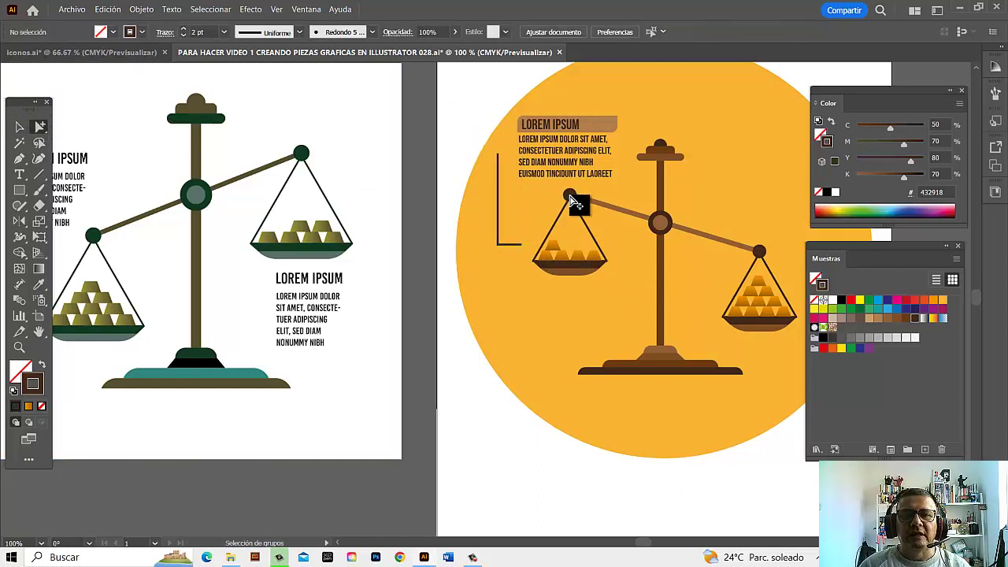
- Place a copy of the small dark arm-end dot at the end of the L-line's horizontal arm
{"action": "left_click", "coordinate": [570, 197]}
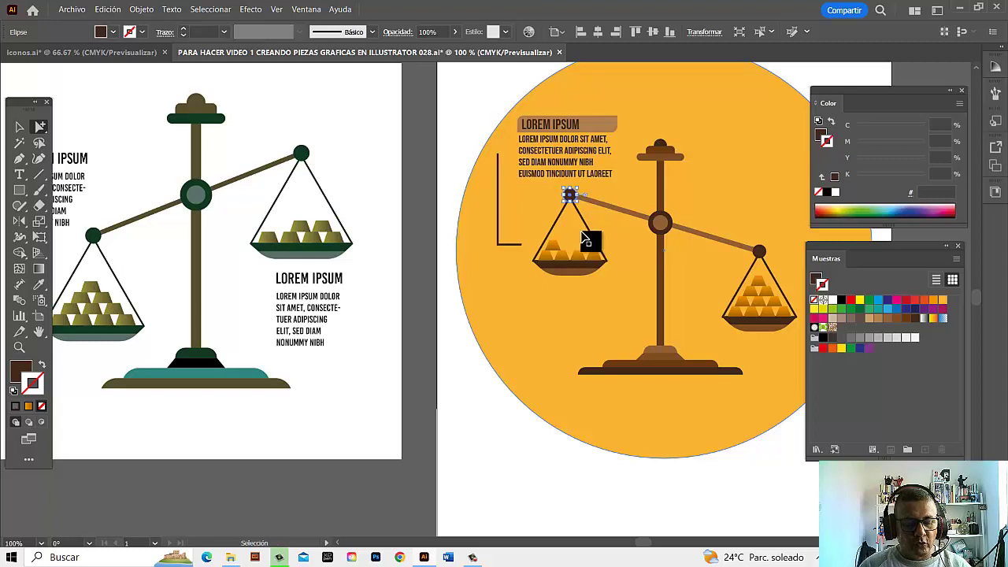
{"action": "key", "text": "ctrl+v"}
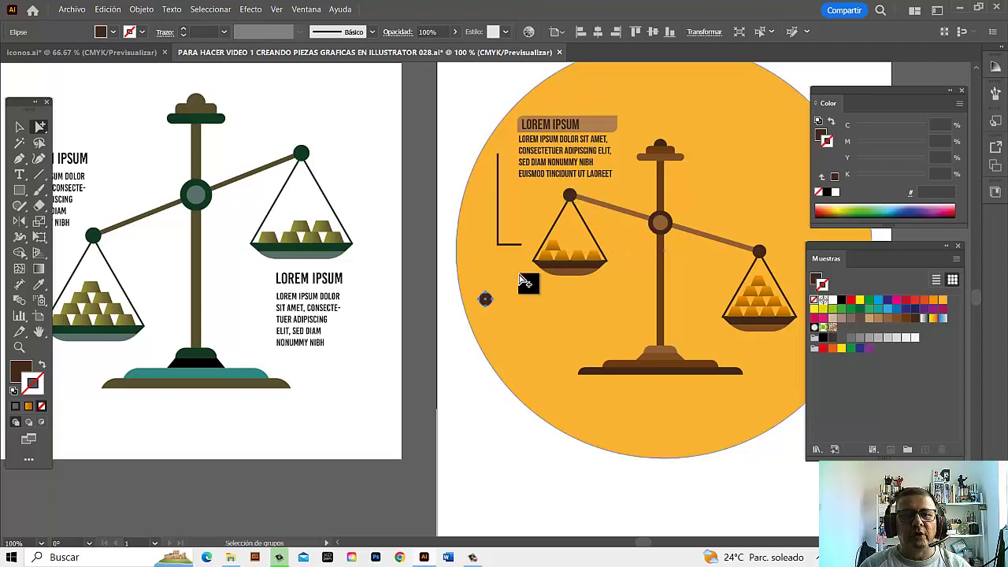
{"action": "left_click_drag", "start_coordinate": [488, 303], "coordinate": [529, 248]}
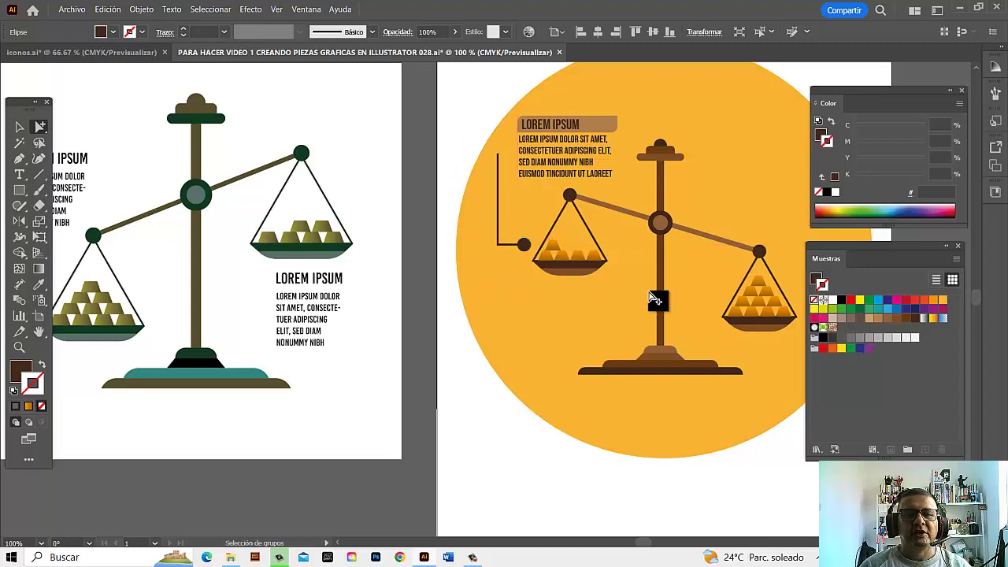
{"action": "key", "text": "ctrl+shift+a"}
{"action": "scroll", "coordinate": [645, 315], "scroll_direction": "right", "scroll_amount": 1}
{"action": "scroll", "coordinate": [492, 268], "scroll_direction": "up", "scroll_amount": 2}
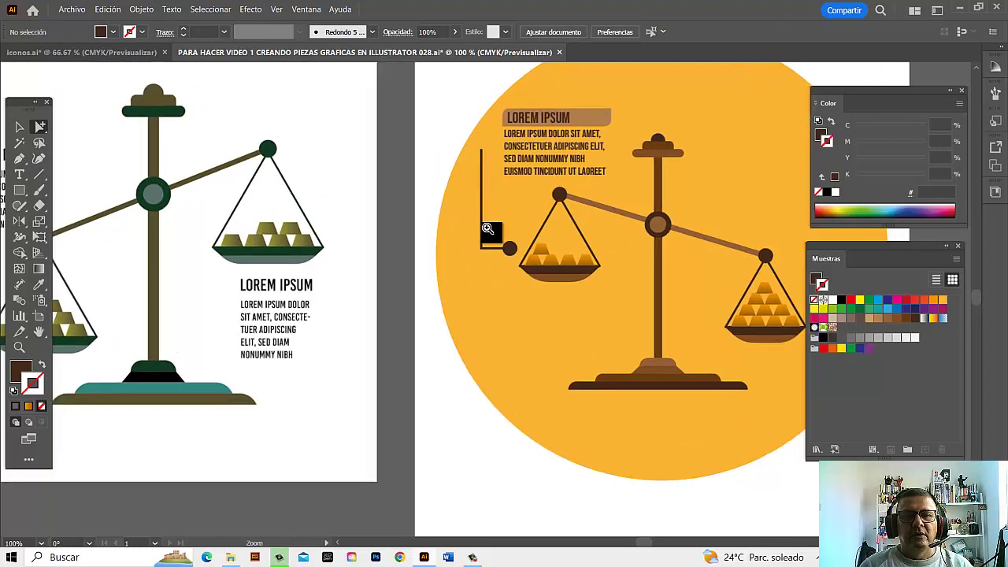
{"action": "scroll", "coordinate": [486, 225], "scroll_direction": "up", "scroll_amount": 1}
{"action": "scroll", "coordinate": [486, 218], "scroll_direction": "up", "scroll_amount": 1}
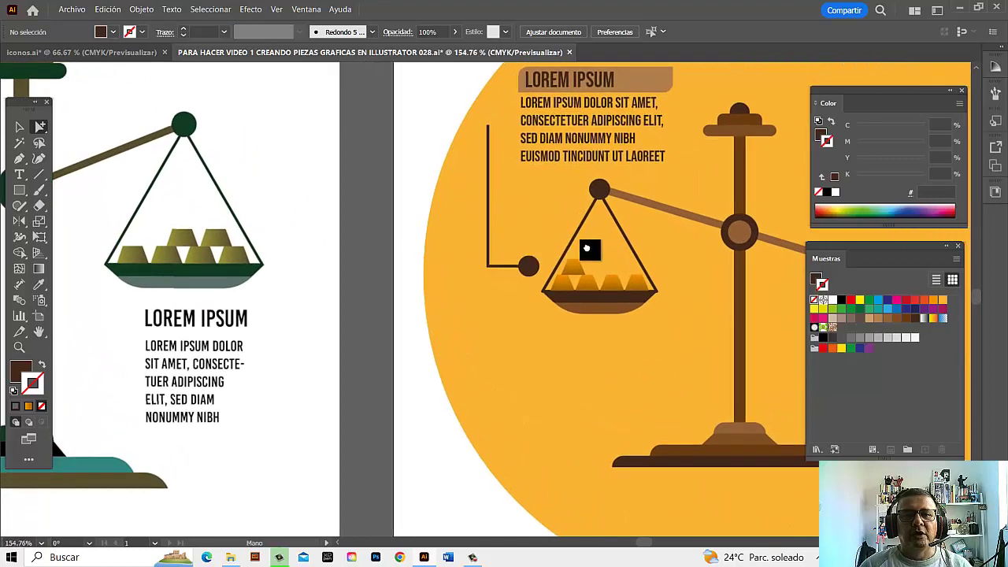
{"action": "scroll", "coordinate": [589, 247], "scroll_direction": "up", "scroll_amount": 1}
{"action": "left_click", "coordinate": [517, 246]}
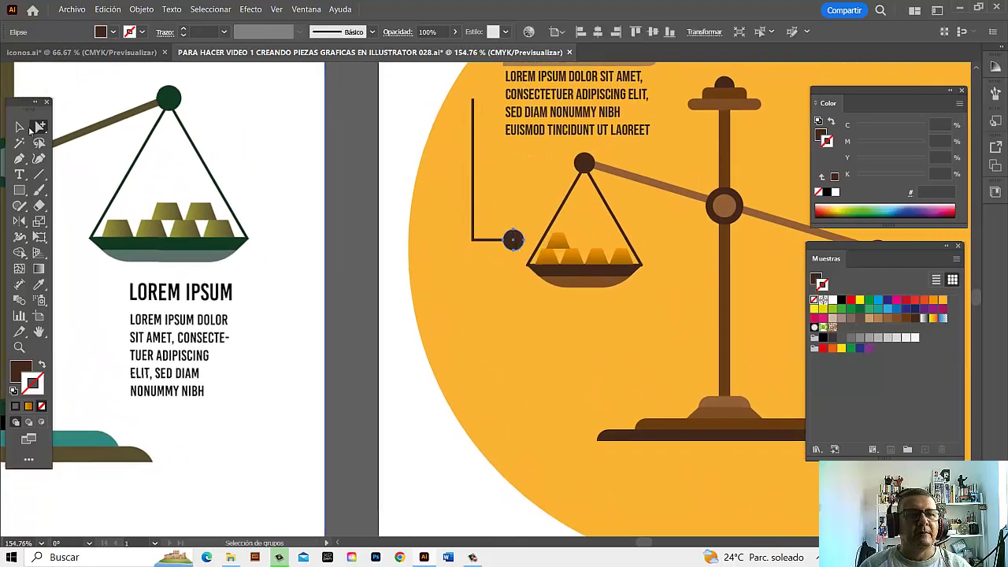
- Snap the dot onto the line end, group them, and move the group closer to the left pan
{"action": "key", "text": "v"}
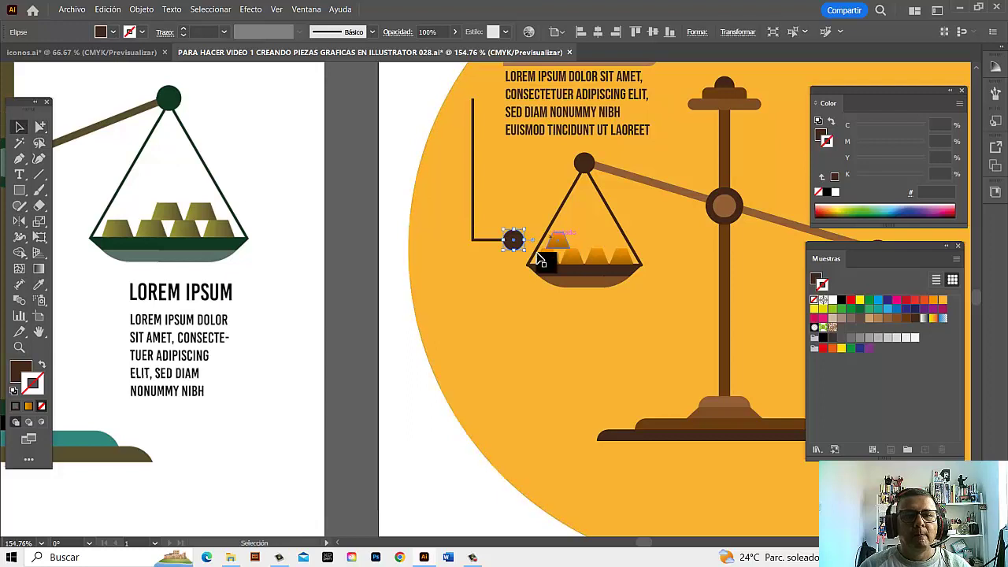
{"action": "left_click_drag", "start_coordinate": [531, 255], "coordinate": [519, 249]}
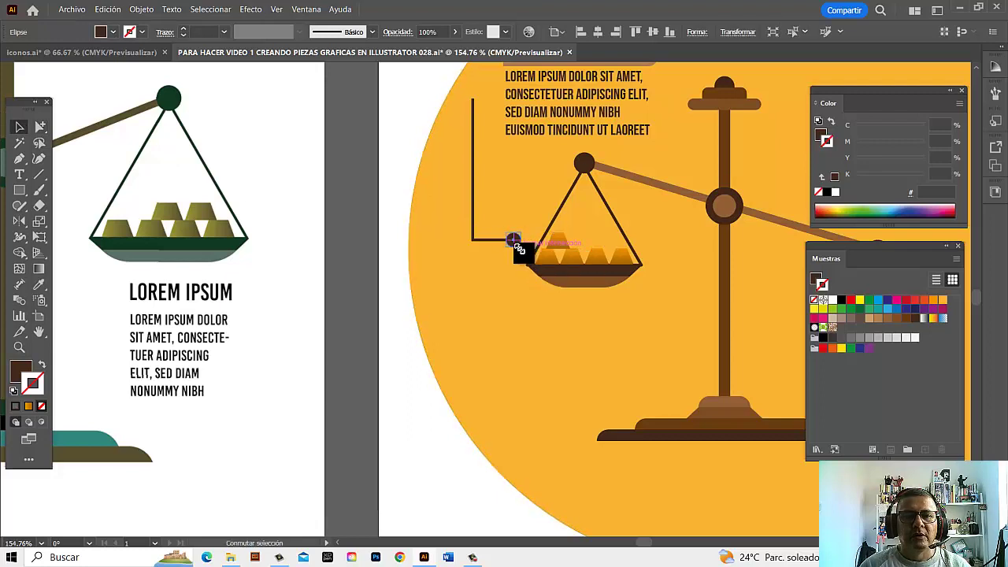
{"action": "left_click", "coordinate": [404, 142]}
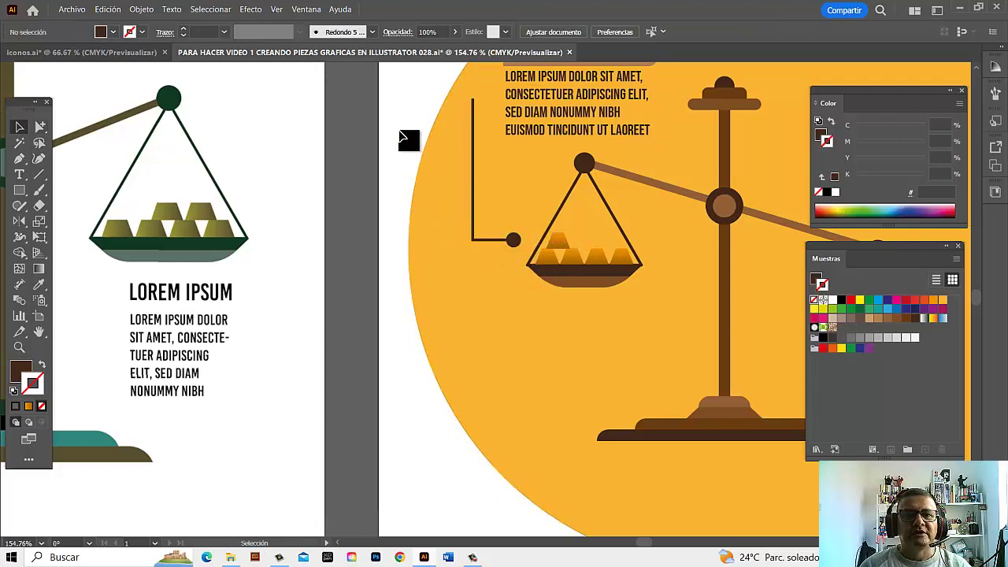
{"action": "left_click", "coordinate": [473, 189]}
{"action": "left_click", "coordinate": [513, 240], "text": "shift"}
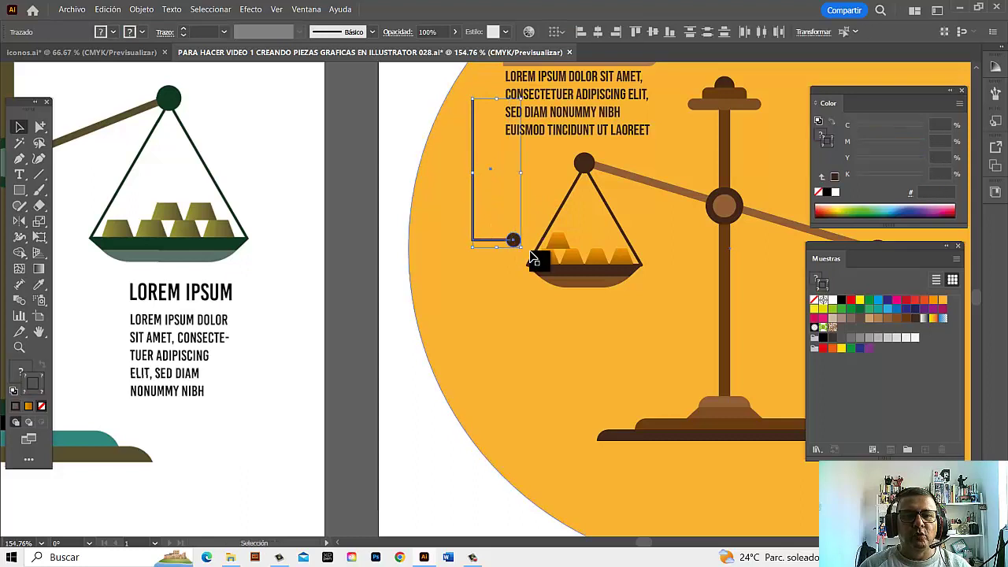
{"action": "key", "text": "ctrl+g"}
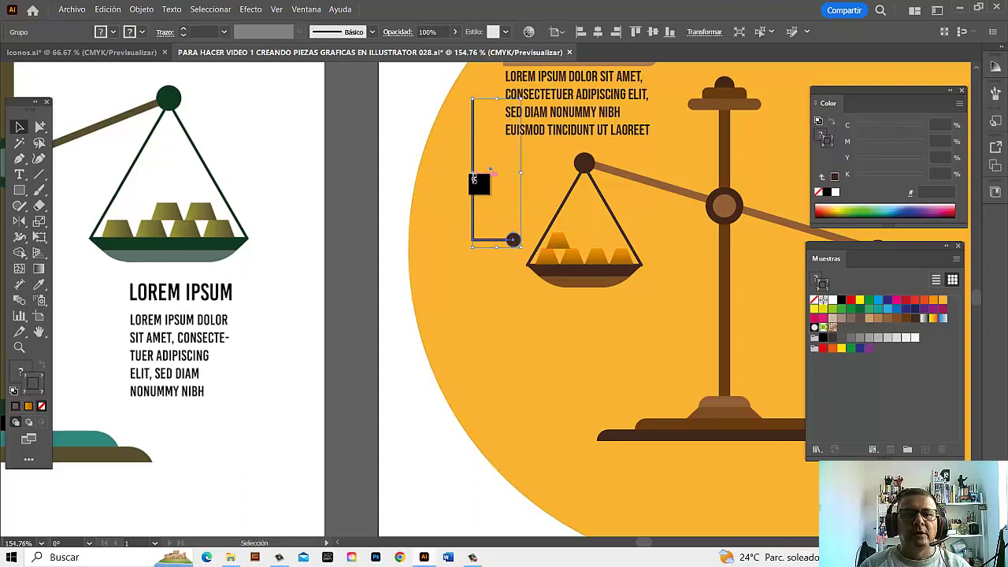
{"action": "mouse_move", "coordinate": [474, 180]}
{"action": "left_mouse_down"}
{"action": "mouse_move", "coordinate": [486, 186]}
{"action": "mouse_move", "coordinate": [488, 170]}
{"action": "mouse_move", "coordinate": [522, 197]}
{"action": "left_mouse_up"}
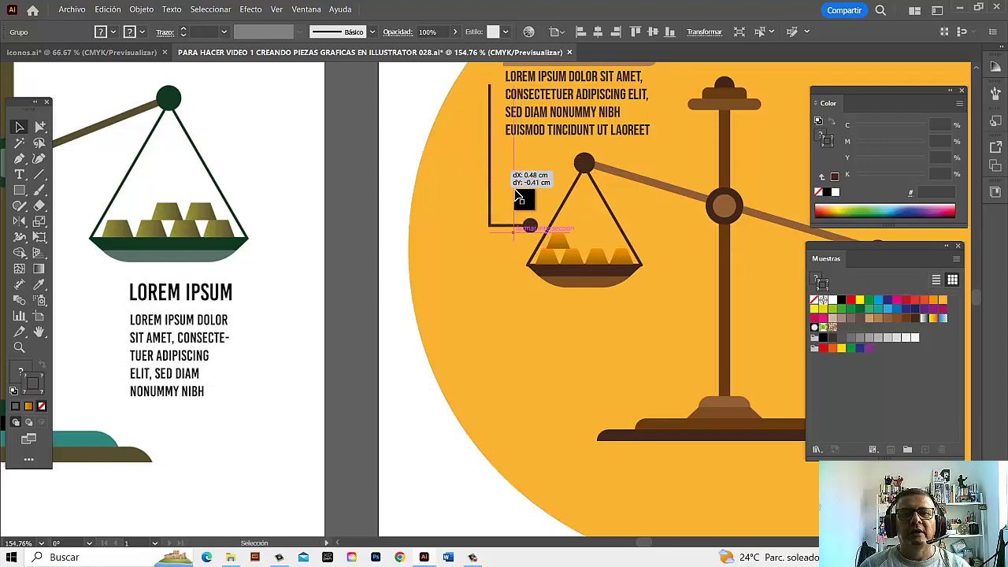
{"action": "key", "text": "ctrl+1"}
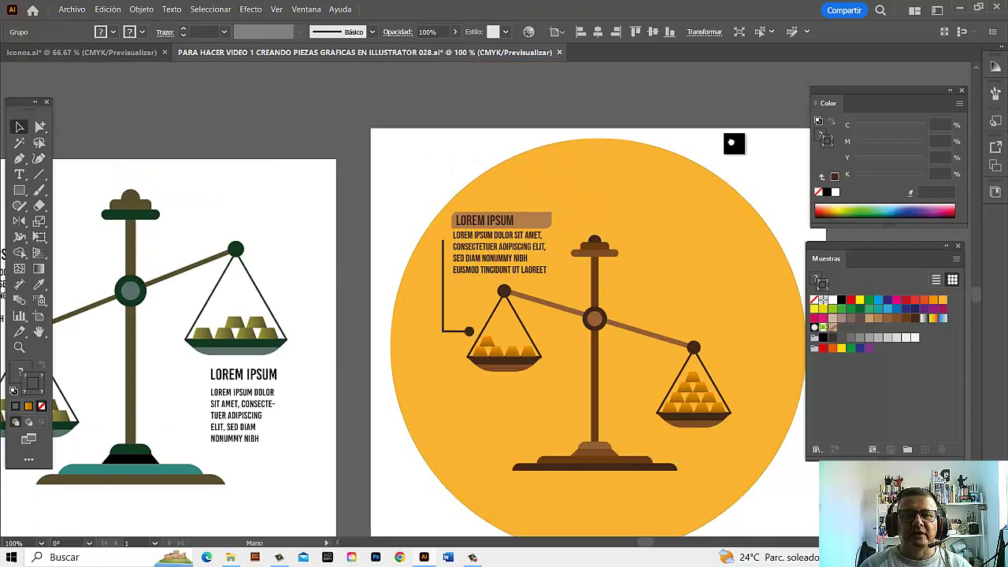
- Group the LOREM IPSUM title bar with its text
{"action": "left_click_drag", "start_coordinate": [731, 142], "coordinate": [656, 96]}
{"action": "left_click", "coordinate": [465, 177]}
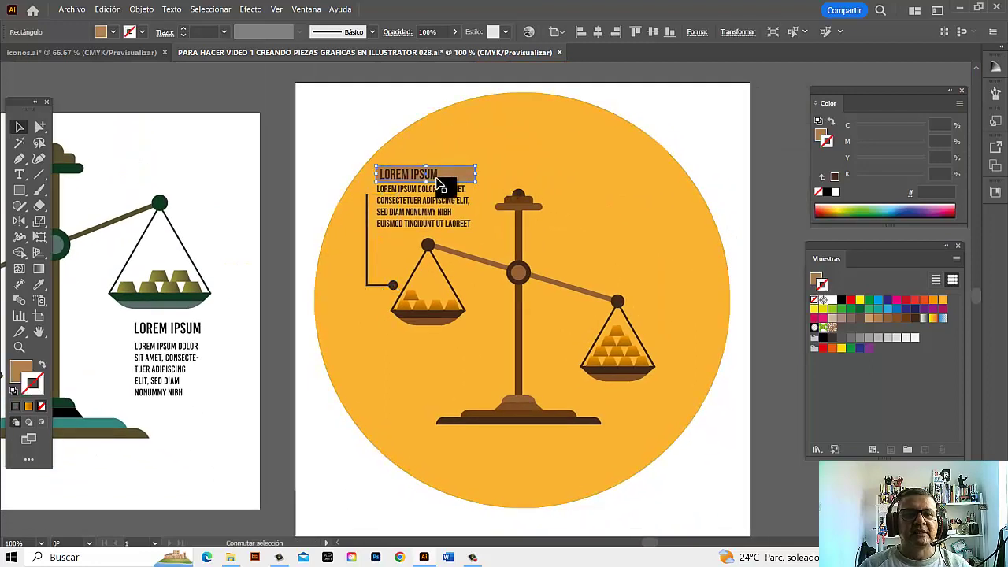
{"action": "left_click", "coordinate": [441, 178], "text": "shift"}
{"action": "key", "text": "ctrl+g"}
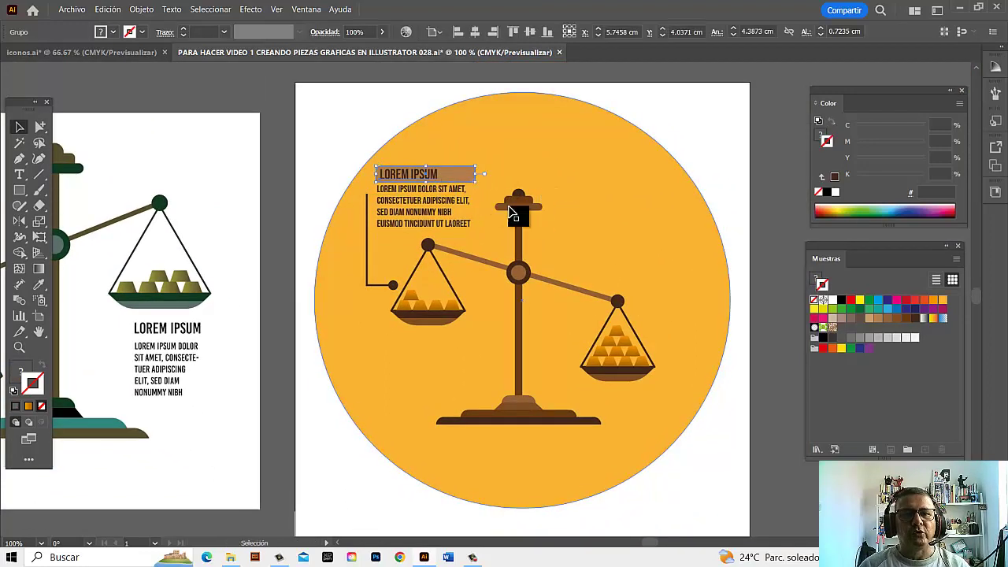
- Duplicate the callout to the right side and copy the connector line to the right basket
{"action": "left_click", "coordinate": [456, 207]}
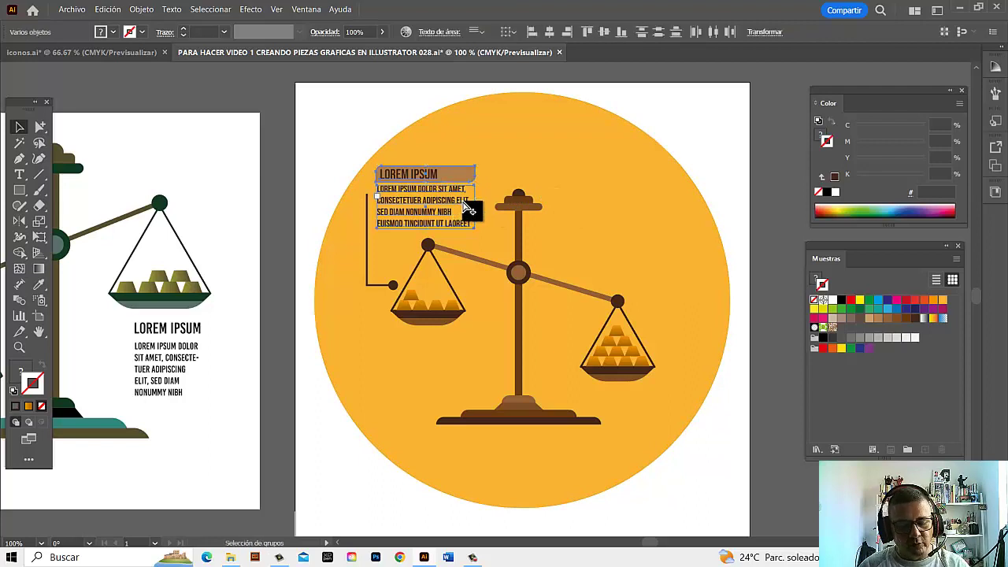
{"action": "left_click", "coordinate": [747, 134]}
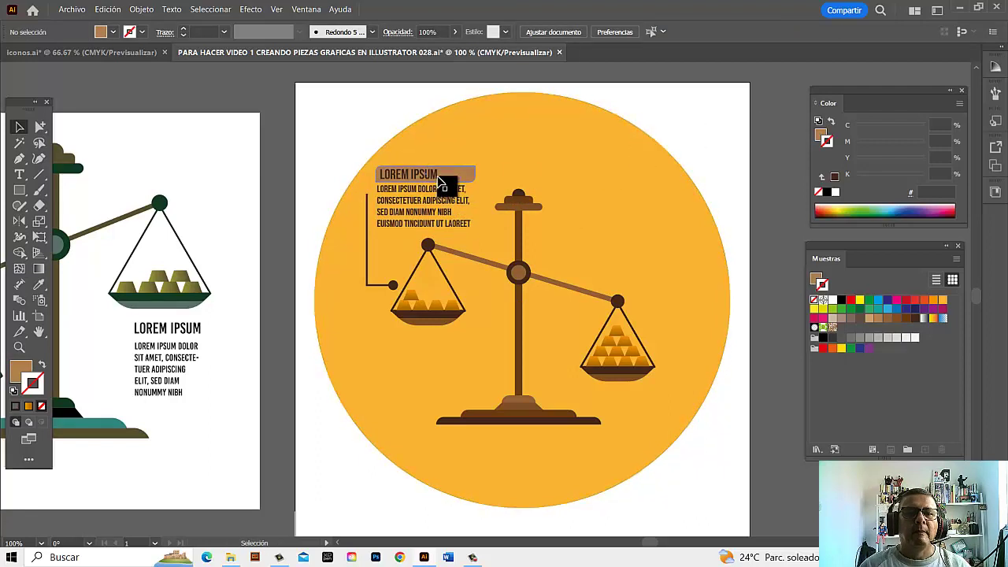
{"action": "mouse_move", "coordinate": [446, 184]}
{"action": "left_mouse_down"}
{"action": "mouse_move", "coordinate": [674, 231]}
{"action": "mouse_move", "coordinate": [665, 225]}
{"action": "left_mouse_up"}
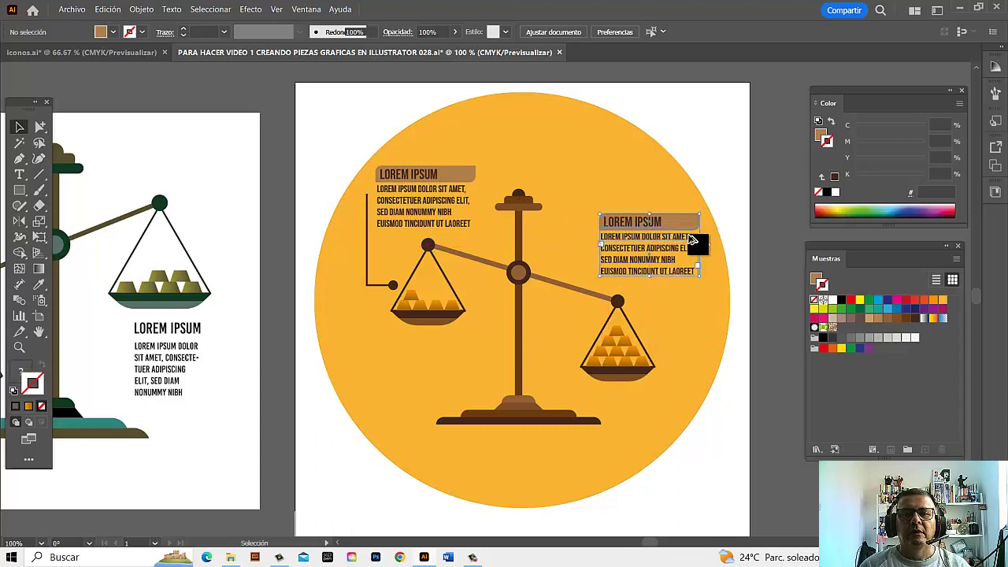
{"action": "left_click", "coordinate": [348, 304]}
{"action": "mouse_move", "coordinate": [423, 292]}
{"action": "left_mouse_down"}
{"action": "mouse_move", "coordinate": [670, 354]}
{"action": "mouse_move", "coordinate": [711, 351]}
{"action": "left_mouse_up"}
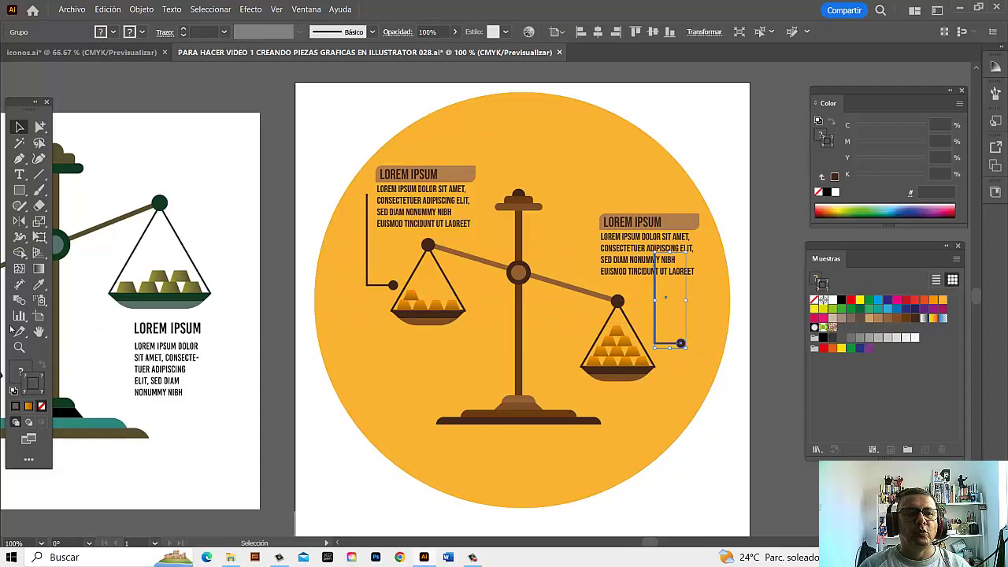
- Reflect the copied connector across the vertical axis and nudge it to the right basket
{"action": "double_click", "coordinate": [20, 220]}
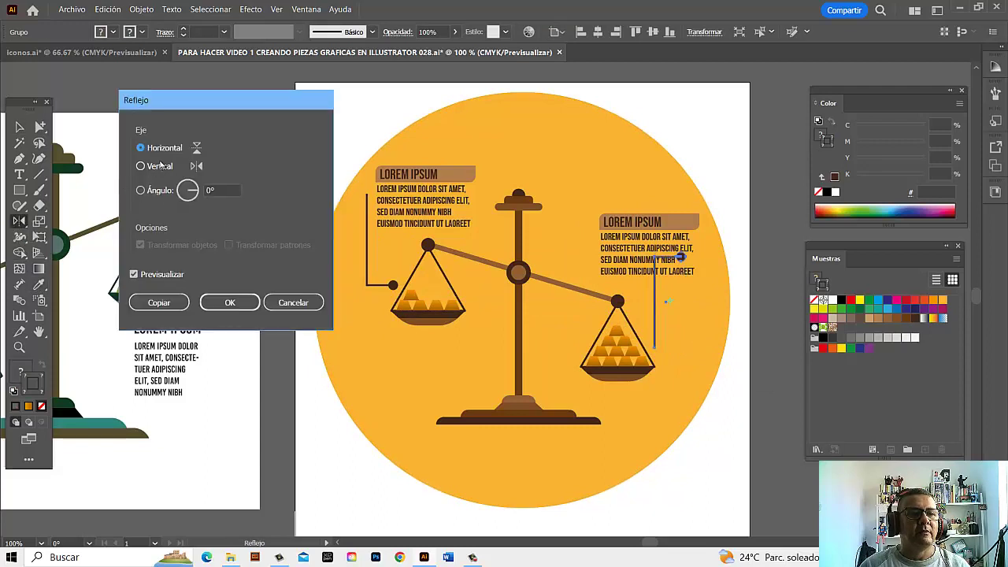
{"action": "left_click", "coordinate": [158, 167]}
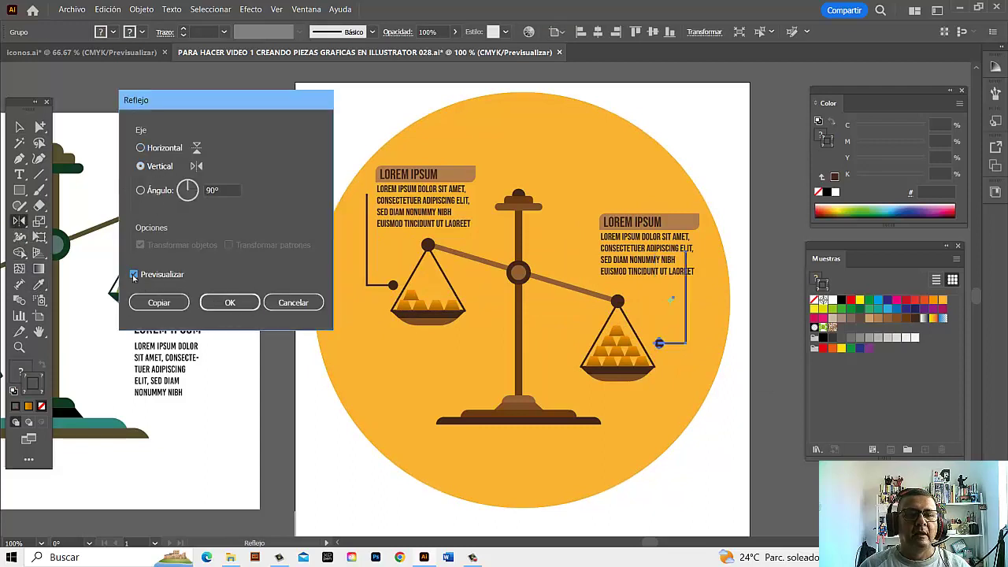
{"action": "left_click", "coordinate": [230, 304]}
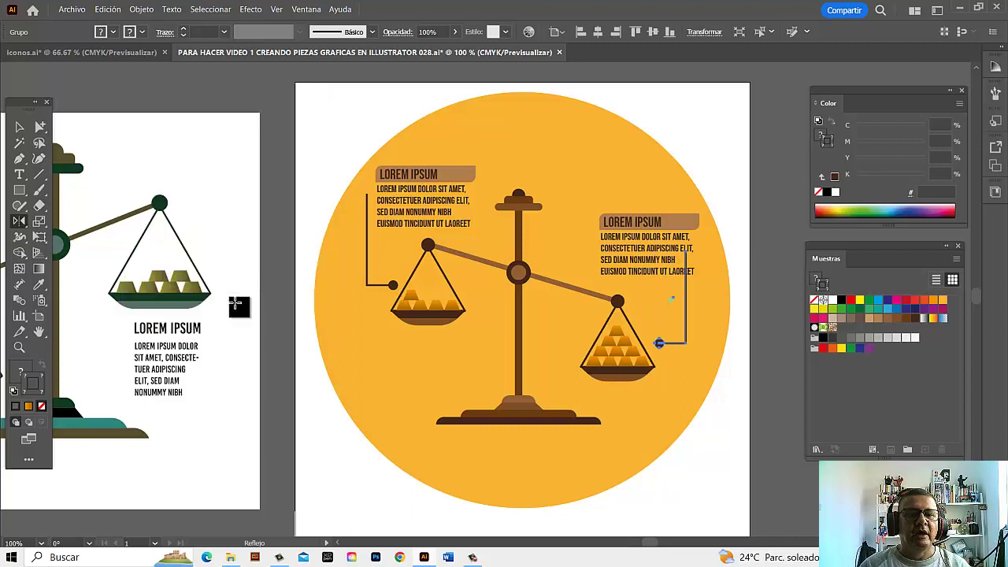
{"action": "left_click", "coordinate": [19, 125]}
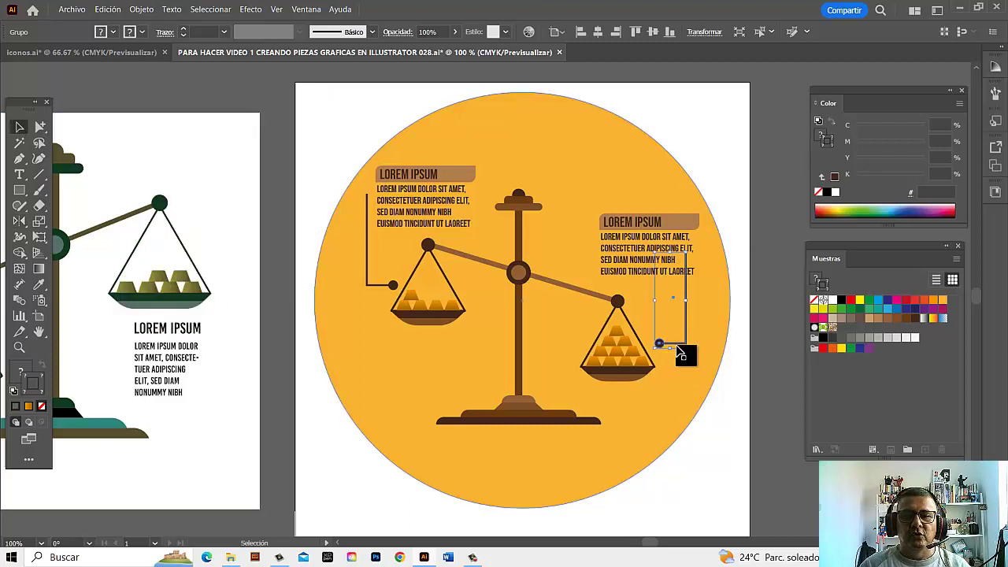
{"action": "mouse_move", "coordinate": [678, 347]}
{"action": "left_mouse_down"}
{"action": "mouse_move", "coordinate": [692, 346]}
{"action": "mouse_move", "coordinate": [680, 347]}
{"action": "left_mouse_up"}
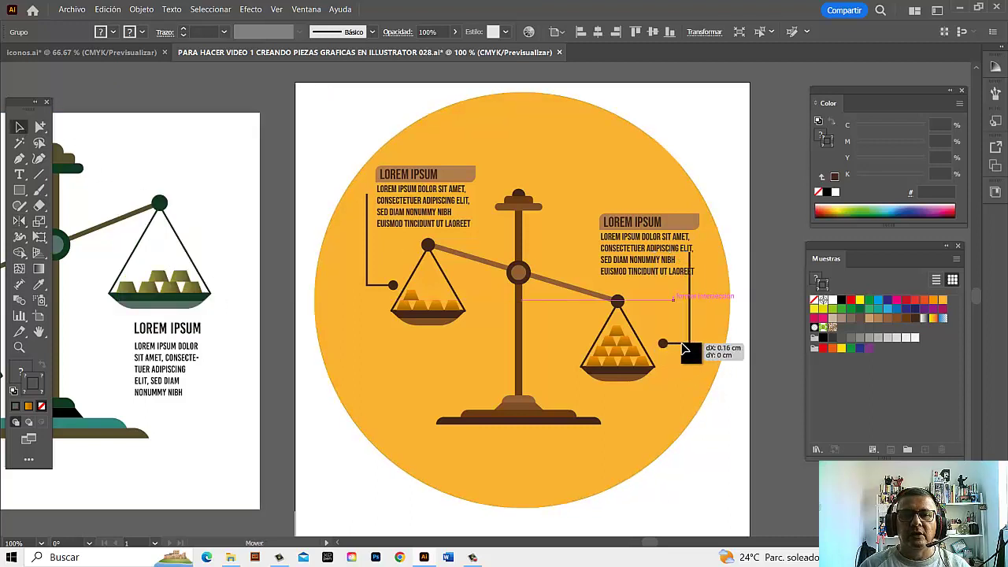
- Move the right callout left so it sits above the mirrored connector
{"action": "mouse_move", "coordinate": [659, 230]}
{"action": "left_mouse_down"}
{"action": "mouse_move", "coordinate": [641, 214]}
{"action": "mouse_move", "coordinate": [641, 230]}
{"action": "left_mouse_up"}
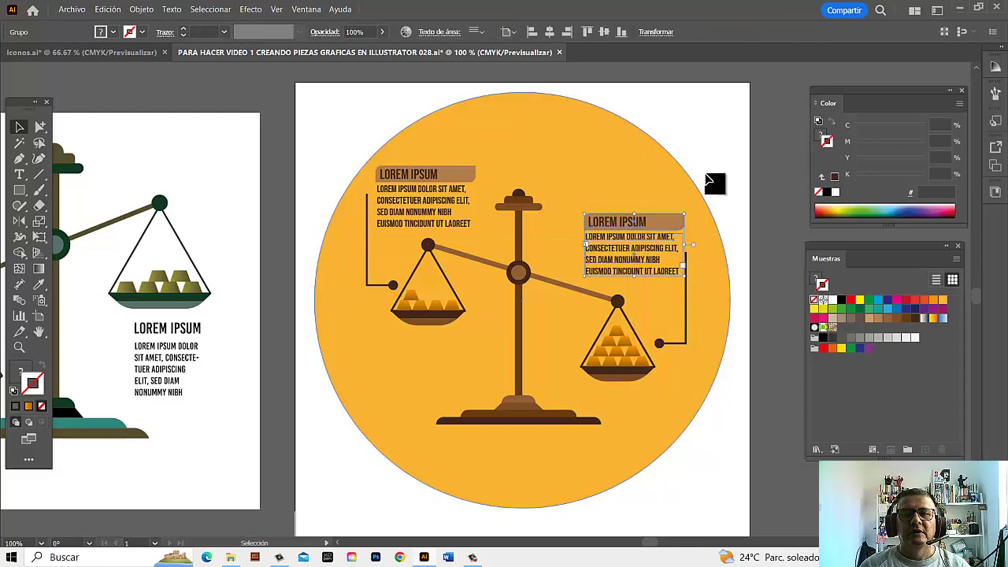
{"action": "left_click", "coordinate": [787, 183]}
{"action": "mouse_move", "coordinate": [719, 210]}
{"action": "left_mouse_down"}
{"action": "mouse_move", "coordinate": [711, 149]}
{"action": "mouse_move", "coordinate": [715, 227]}
{"action": "mouse_move", "coordinate": [734, 217]}
{"action": "left_mouse_up"}
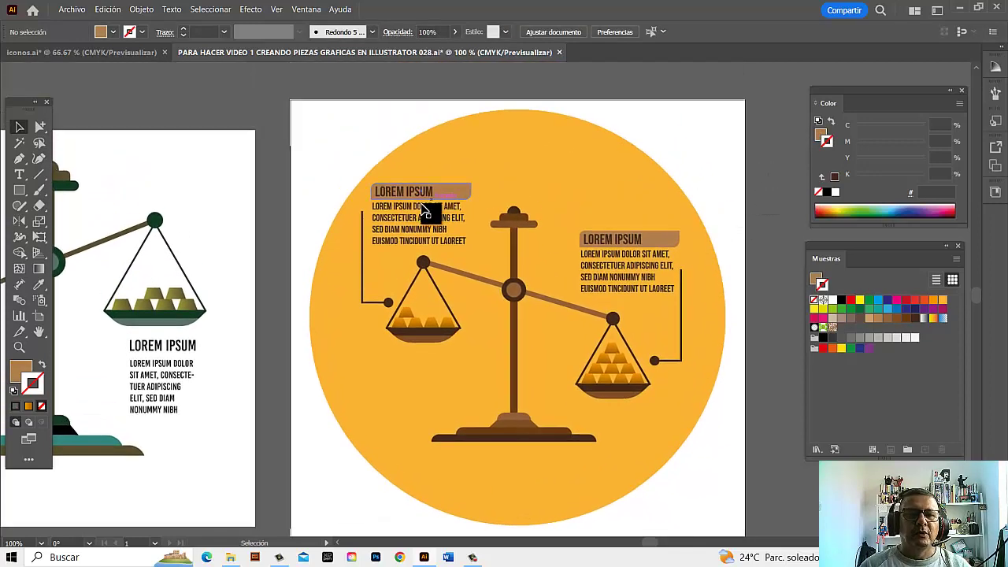
{"action": "scroll", "coordinate": [607, 428], "scroll_direction": "down", "scroll_amount": 2}
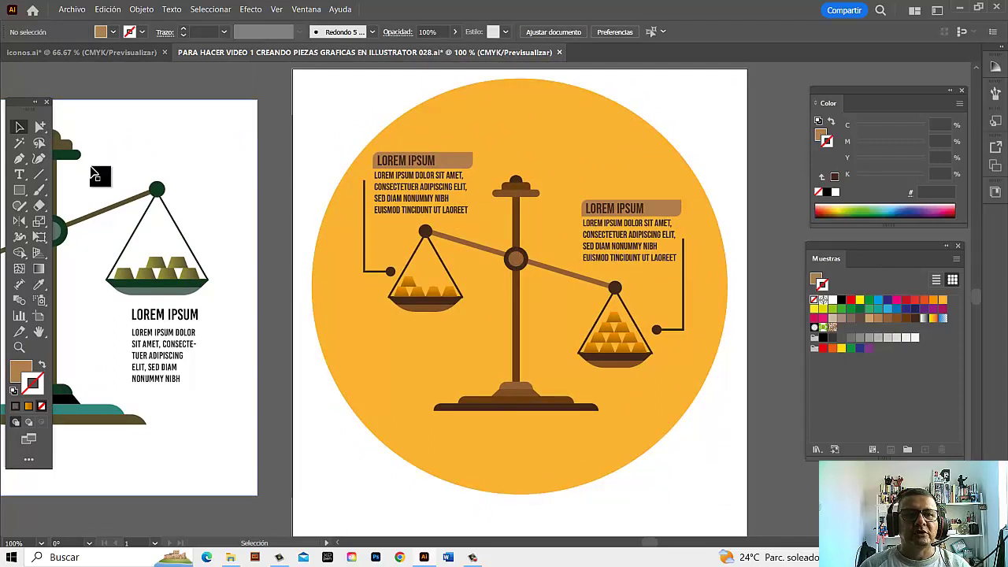
- Add LOREM IPSUM text, enlarge it and place it centred beneath the scale
{"action": "left_click", "coordinate": [20, 174]}
{"action": "left_click", "coordinate": [670, 96]}
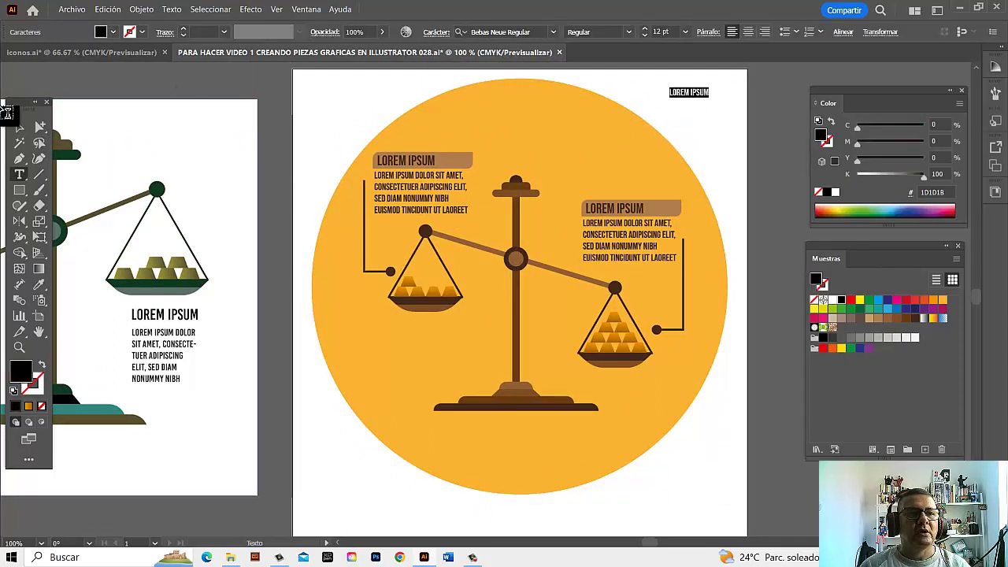
{"action": "left_click", "coordinate": [19, 127]}
{"action": "left_click_drag", "start_coordinate": [715, 100], "coordinate": [799, 155]}
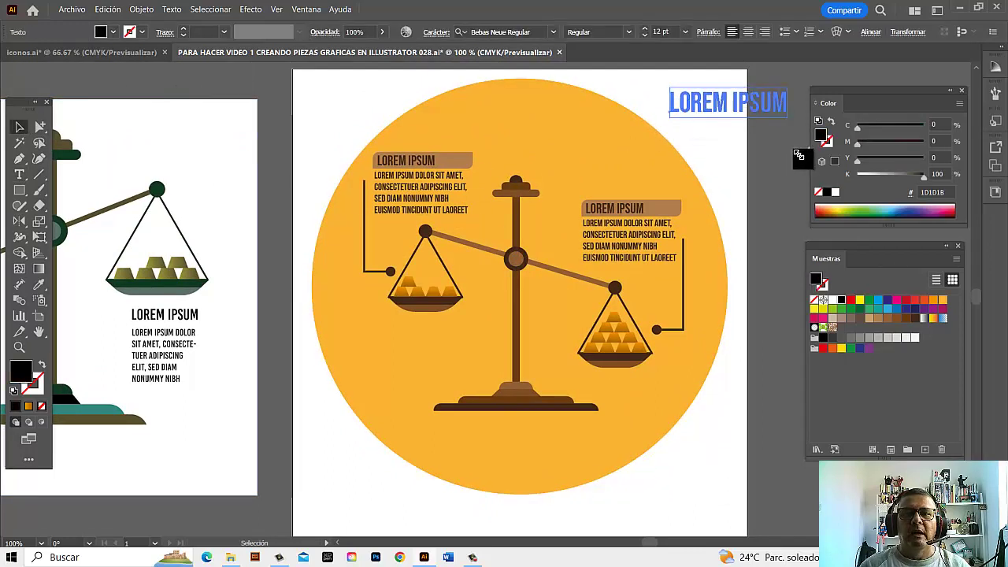
{"action": "mouse_move", "coordinate": [760, 116]}
{"action": "left_mouse_down"}
{"action": "mouse_move", "coordinate": [524, 444]}
{"action": "mouse_move", "coordinate": [604, 477]}
{"action": "left_mouse_up"}
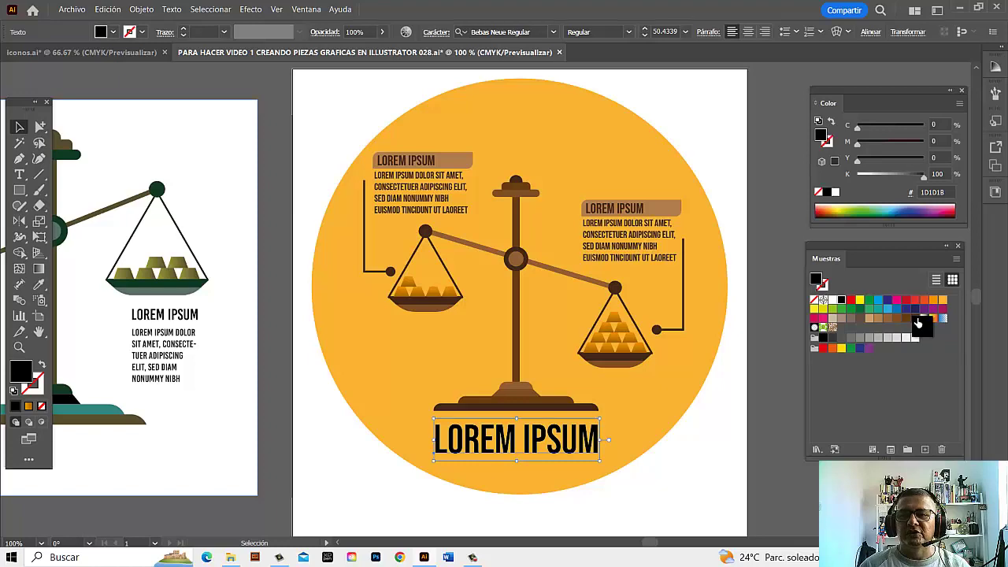
- Color the title dark brown and zoom out to view the whole artboard
{"action": "left_click", "coordinate": [742, 509]}
{"action": "key", "text": "z"}
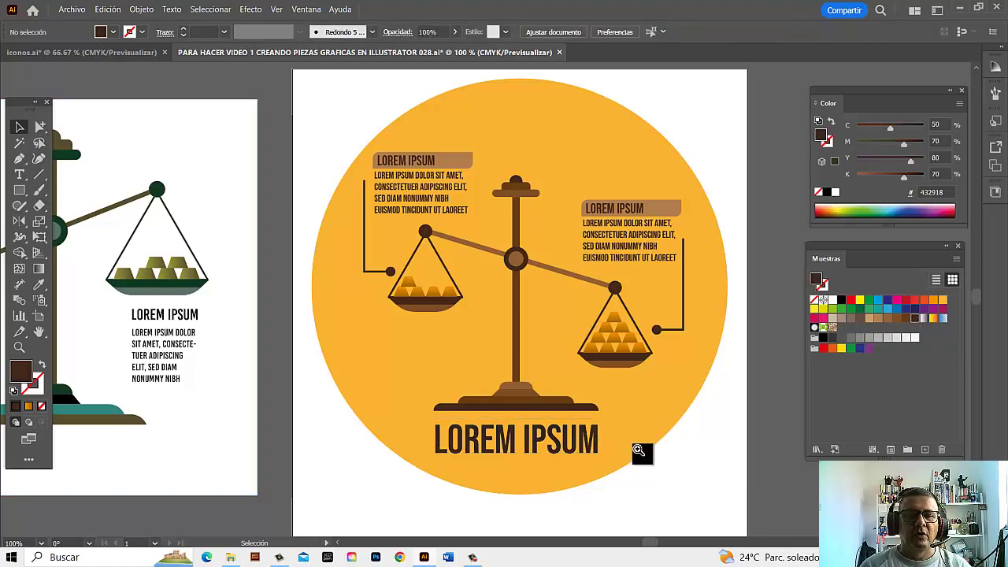
{"action": "left_click", "coordinate": [599, 429], "text": "alt"}
{"action": "left_click", "coordinate": [583, 390], "text": "alt"}
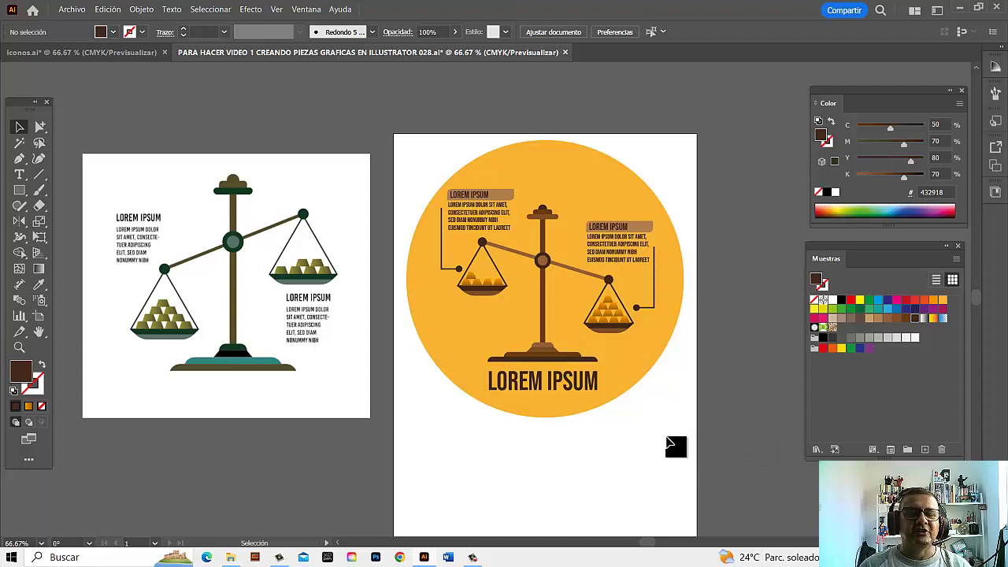
- Give the yellow circle a 7 pt dark brown (432918) stroke
{"action": "left_click", "coordinate": [622, 189]}
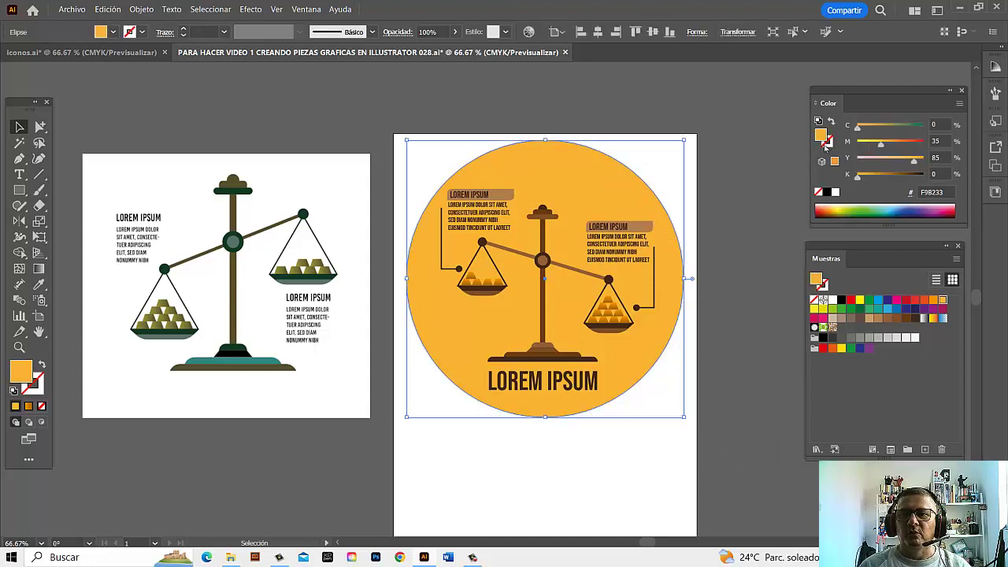
{"action": "left_click", "coordinate": [827, 140]}
{"action": "left_click", "coordinate": [915, 318]}
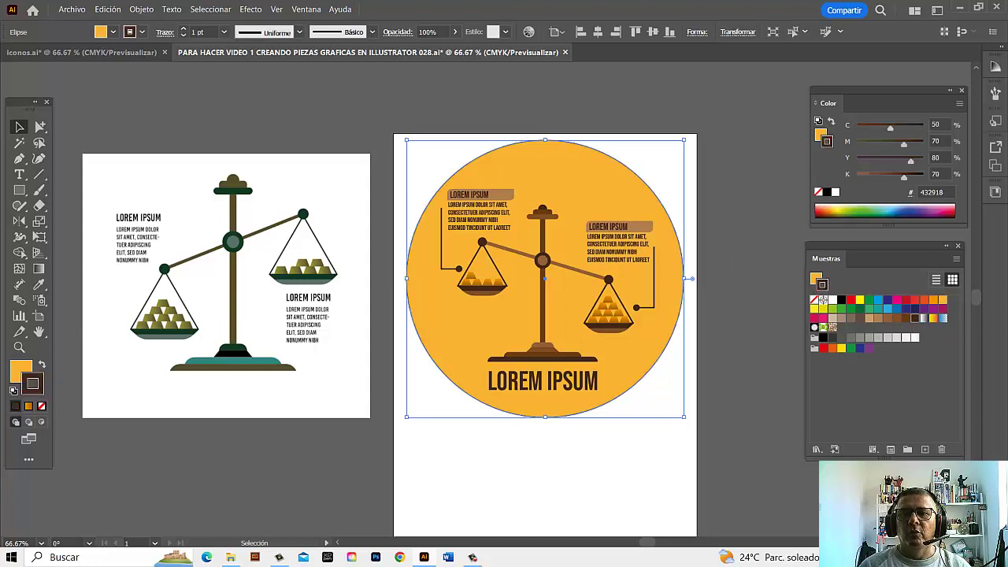
{"action": "left_click", "coordinate": [183, 30]}
{"action": "left_click", "coordinate": [184, 30]}
{"action": "left_click", "coordinate": [183, 30]}
{"action": "left_click", "coordinate": [183, 30]}
{"action": "left_click", "coordinate": [183, 30]}
{"action": "left_click", "coordinate": [183, 30]}
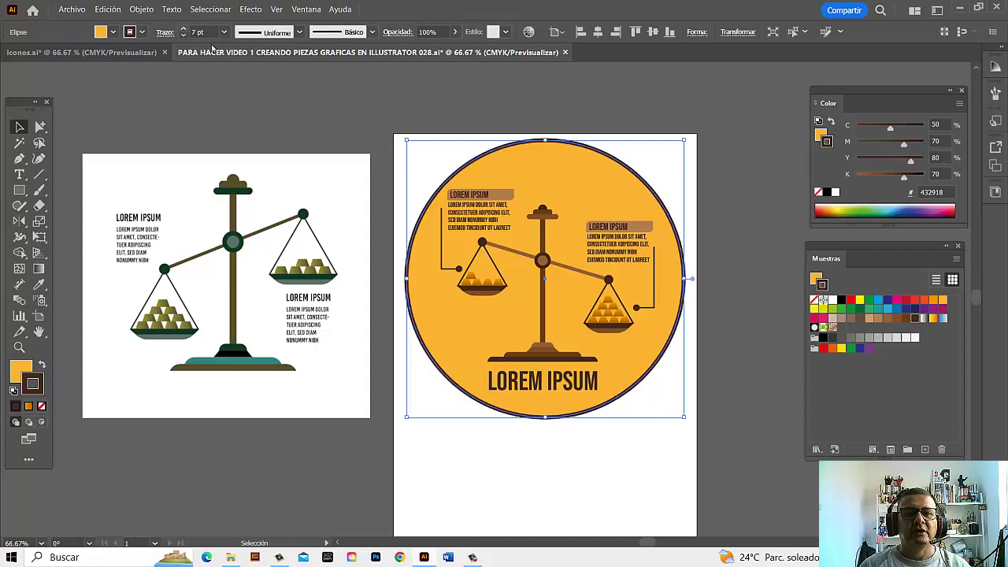
- Select all the artwork, move it lower, then undo the move
{"action": "key", "text": "ctrl+a"}
{"action": "left_click_drag", "start_coordinate": [553, 364], "coordinate": [558, 392]}
{"action": "left_click", "coordinate": [731, 203]}
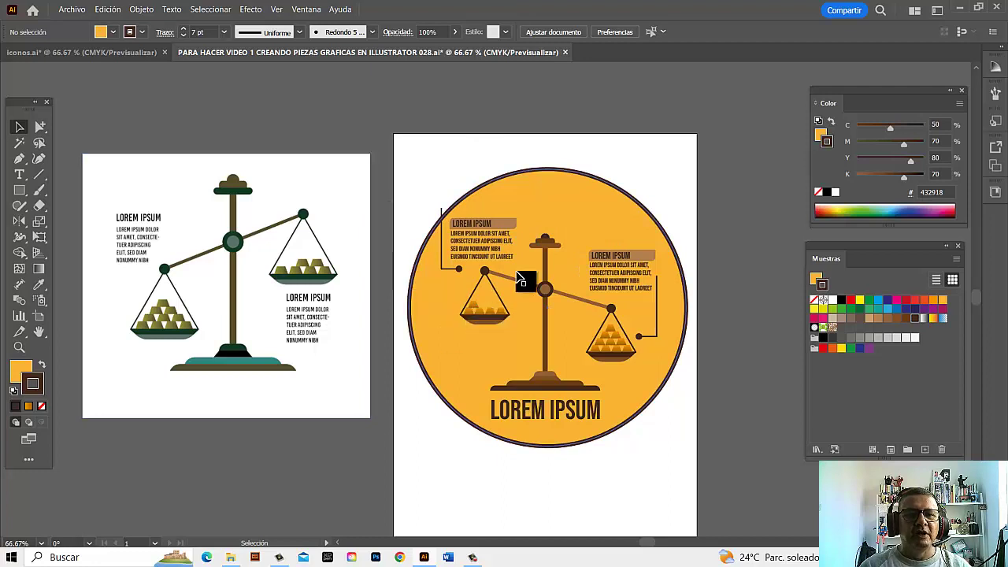
{"action": "key", "text": "ctrl+z"}
- Move the circle illustration down about 2.24 cm and save the document
{"action": "left_click", "coordinate": [427, 118]}
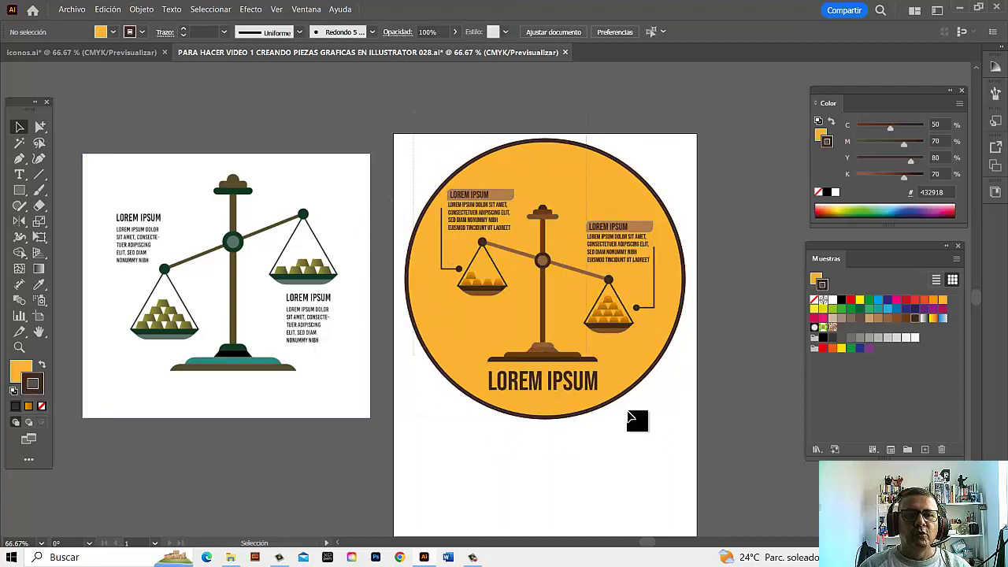
{"action": "left_click_drag", "start_coordinate": [630, 418], "coordinate": [688, 407]}
{"action": "left_click_drag", "start_coordinate": [630, 259], "coordinate": [626, 290]}
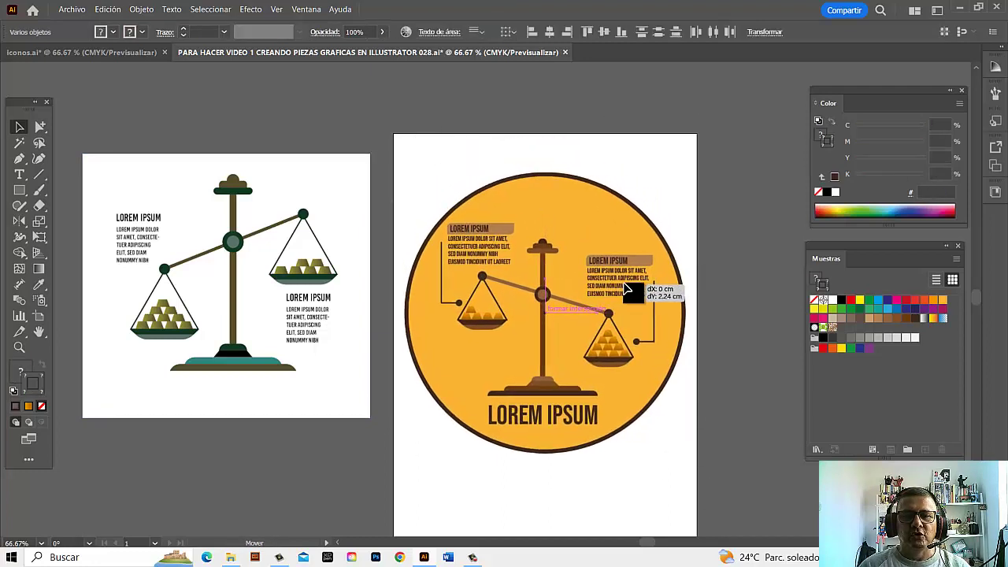
{"action": "left_click", "coordinate": [362, 326]}
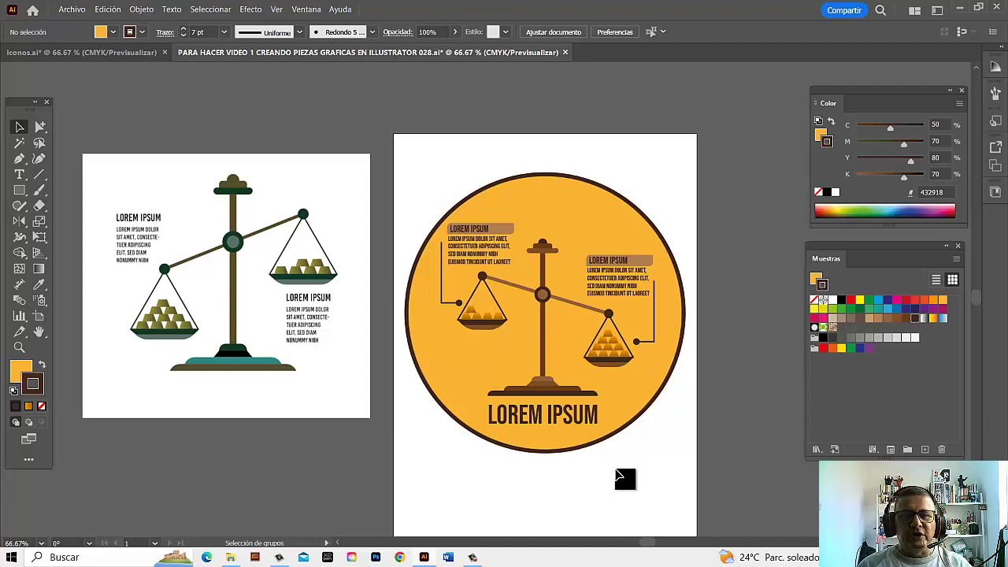
{"action": "key", "text": "ctrl+s"}
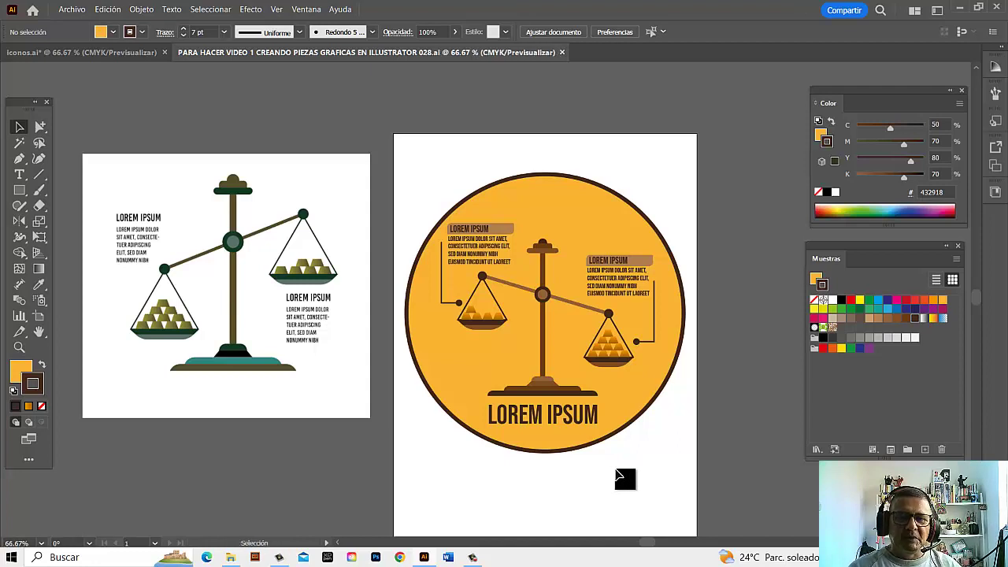